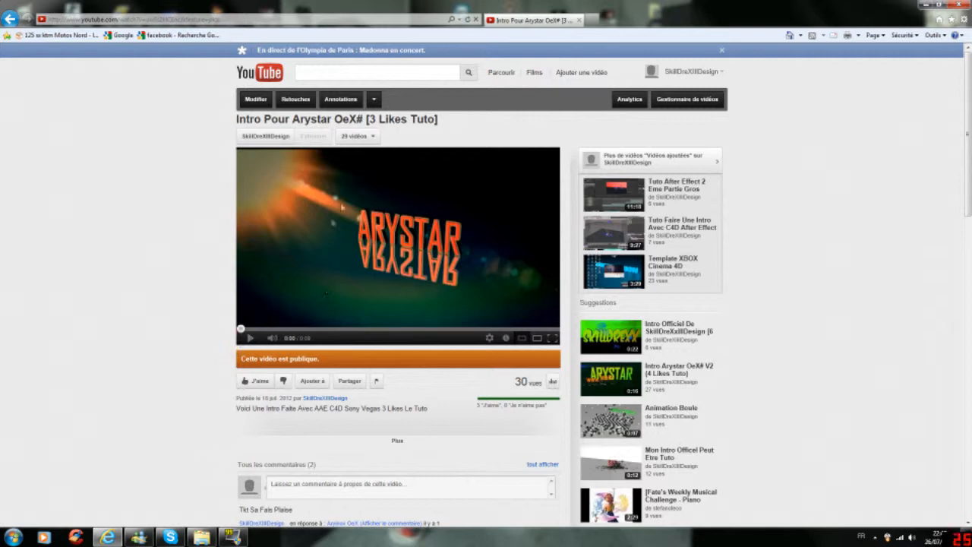
Step: Play the "Intro Pour Arystar OeX#" video through to its end, pausing it at intervals to examine the text and particle effects
click(657, 80)
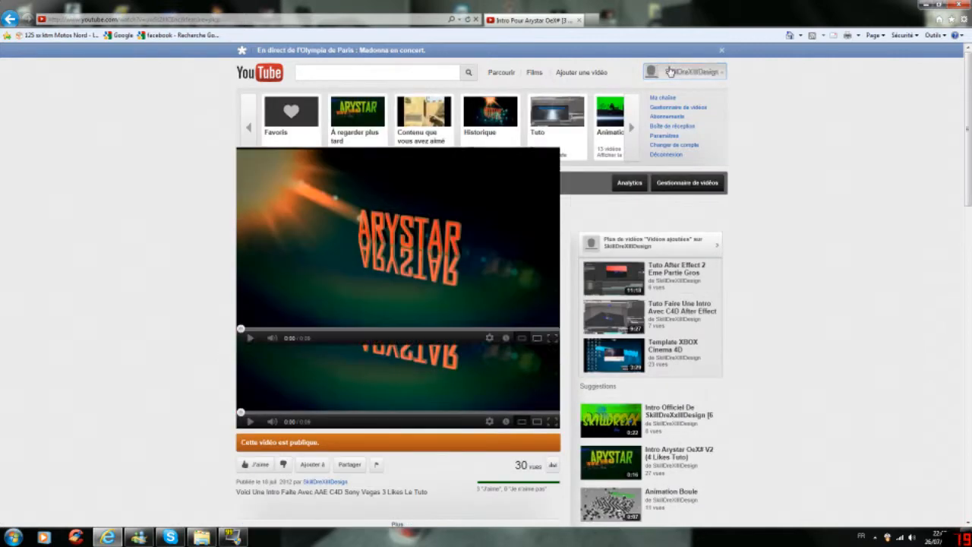
click(210, 187)
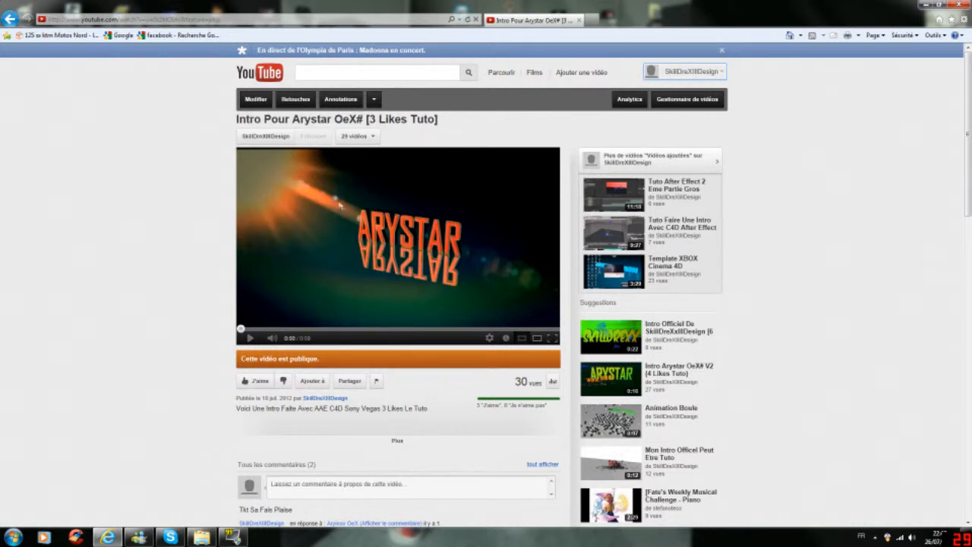
click(251, 339)
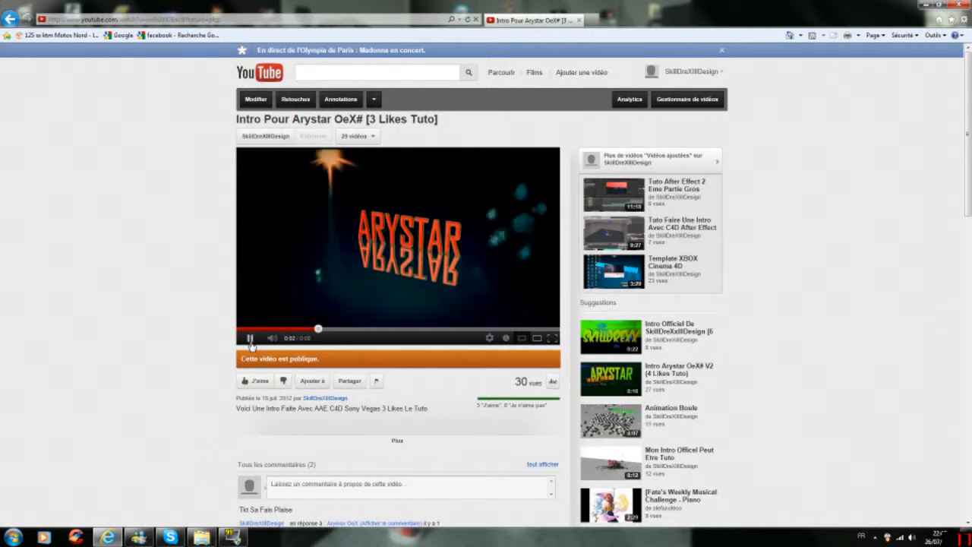
click(250, 340)
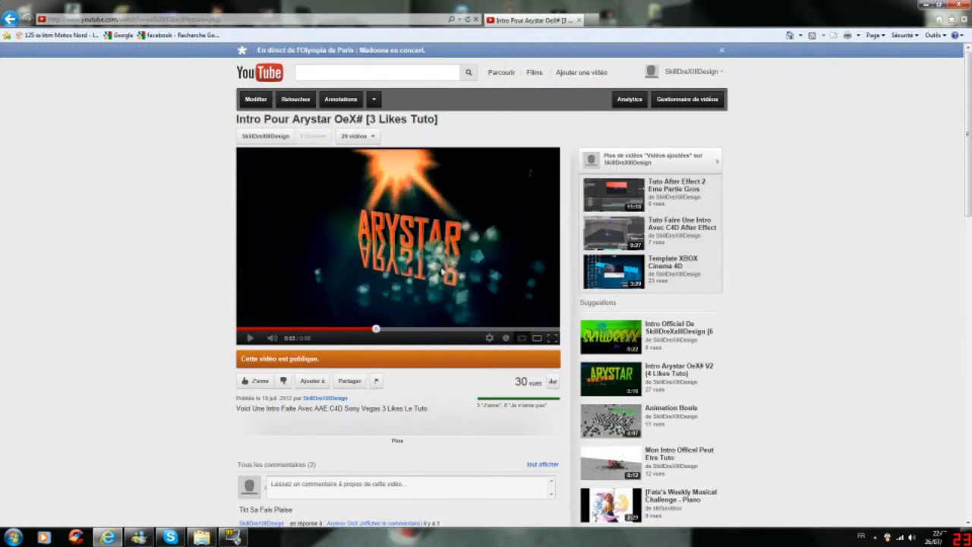
click(258, 342)
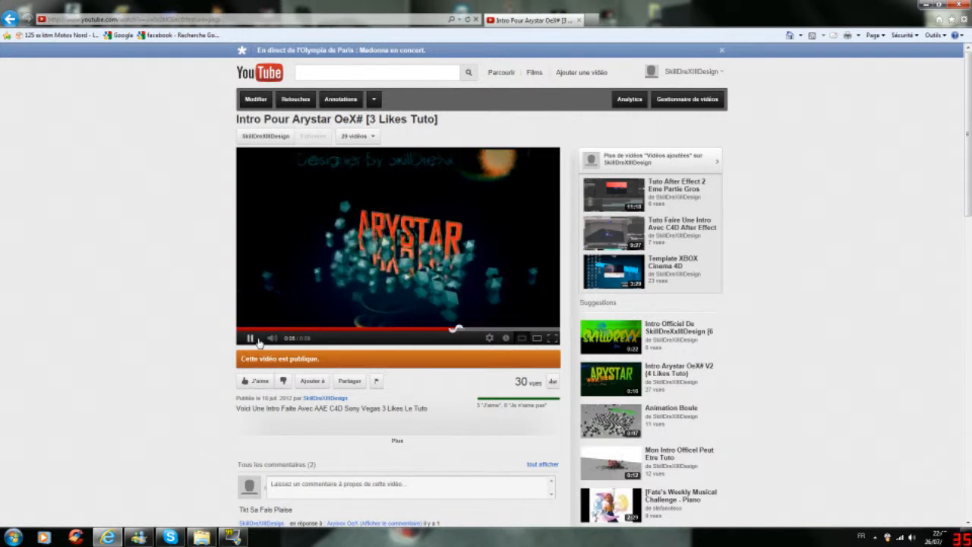
click(258, 343)
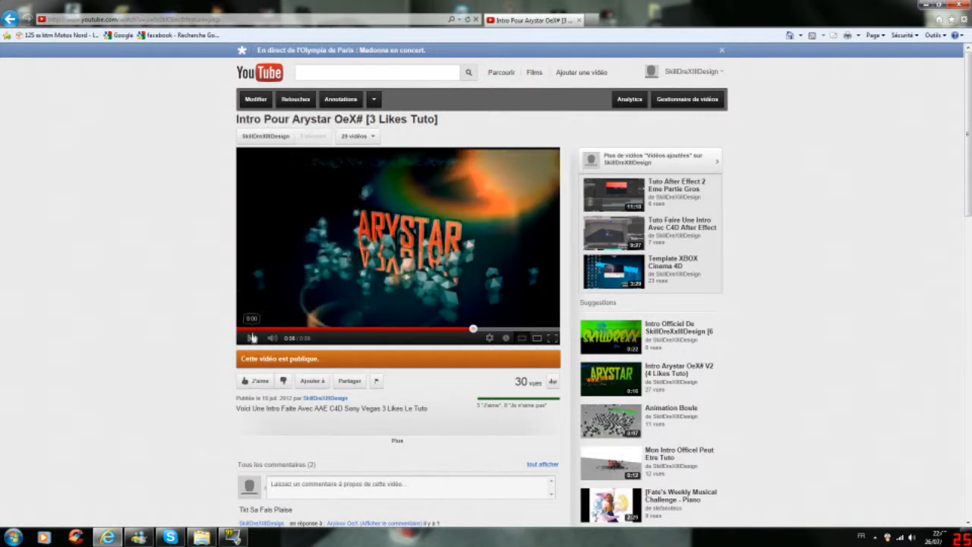
click(252, 340)
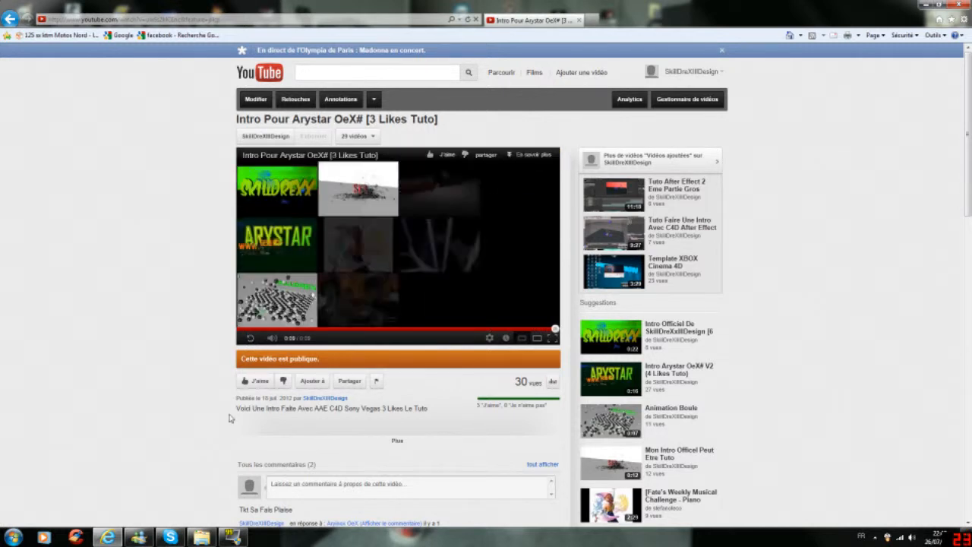
Step: Launch CINEMA 4D and minimize the browser window
click(12, 538)
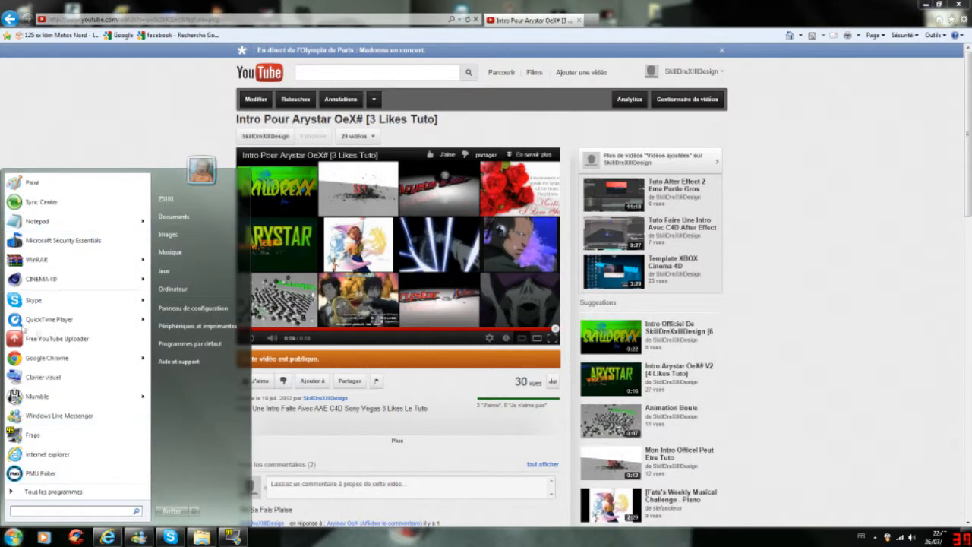
mouse_move(60, 280)
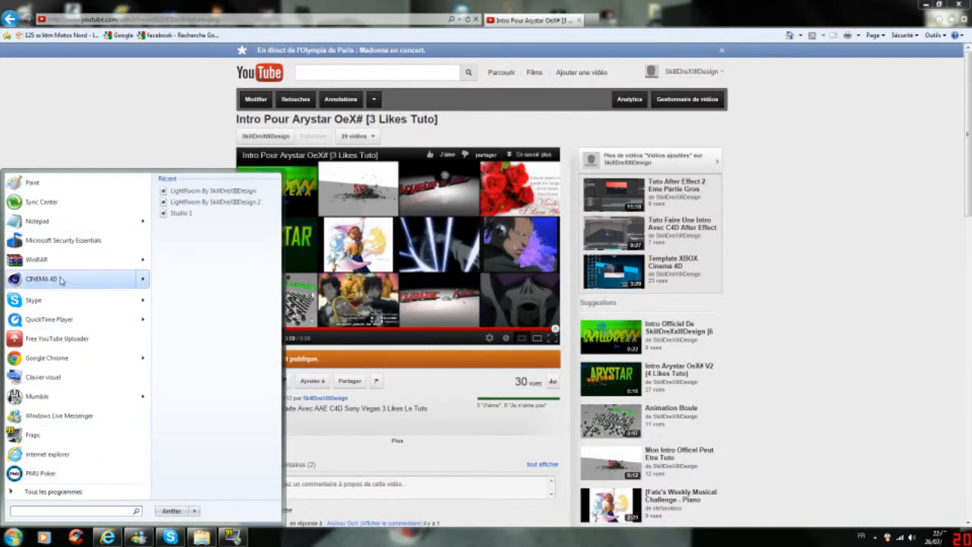
click(61, 279)
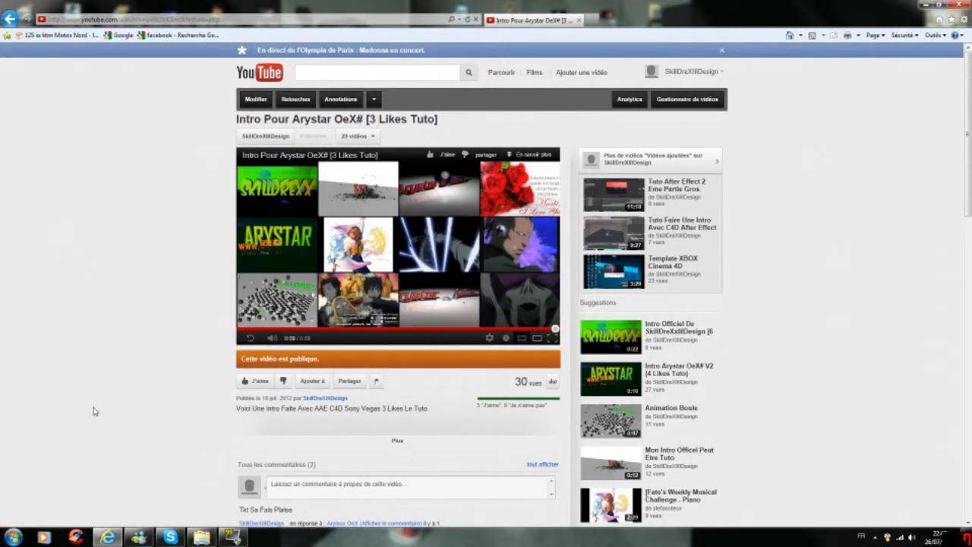
scroll(96, 408, down, 4)
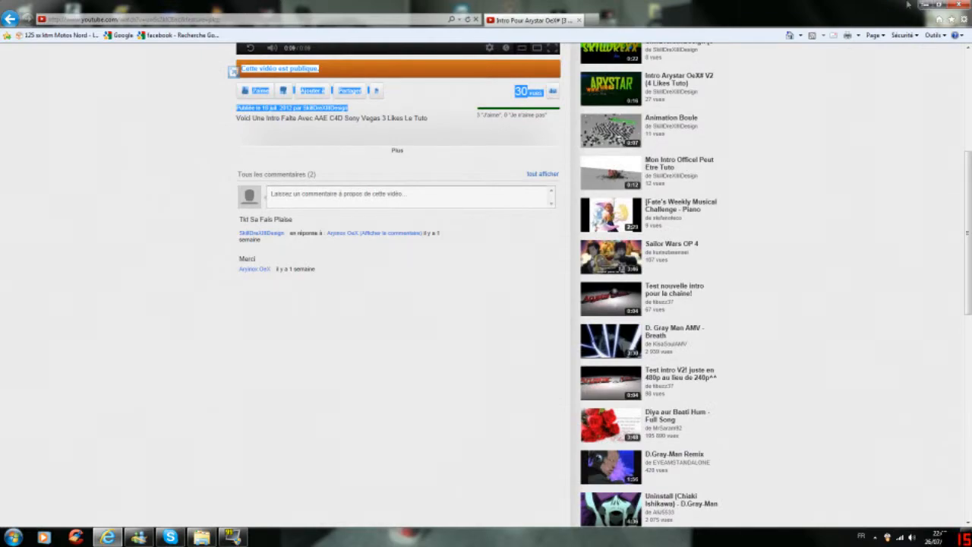
click(922, 4)
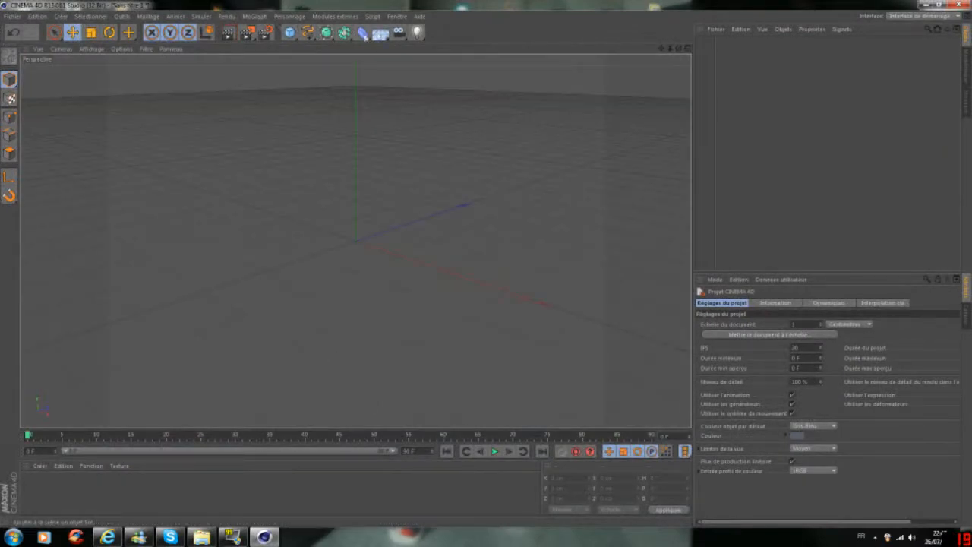
Step: Open the existing "LightRoom By SkillDreXIIIDesign" scene file
click(13, 16)
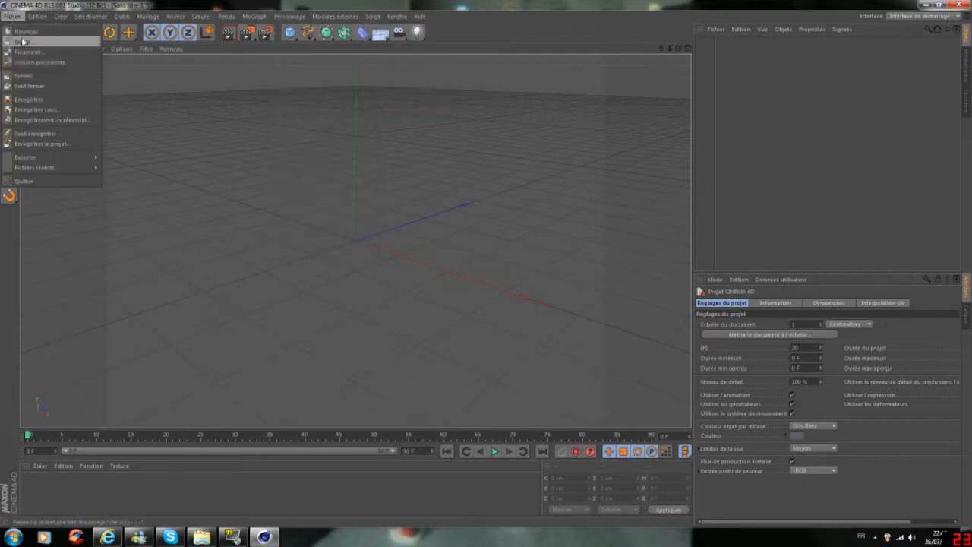
click(23, 42)
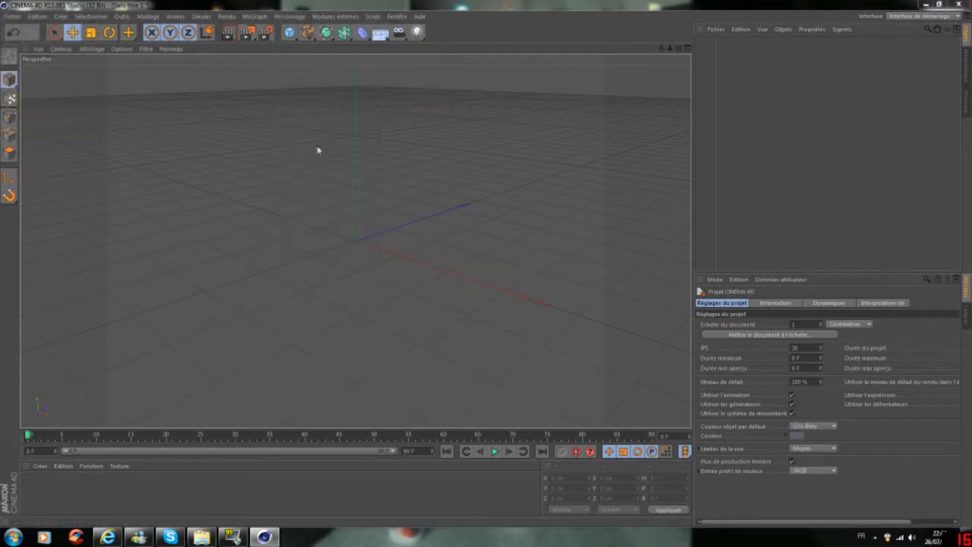
click(164, 91)
click(396, 267)
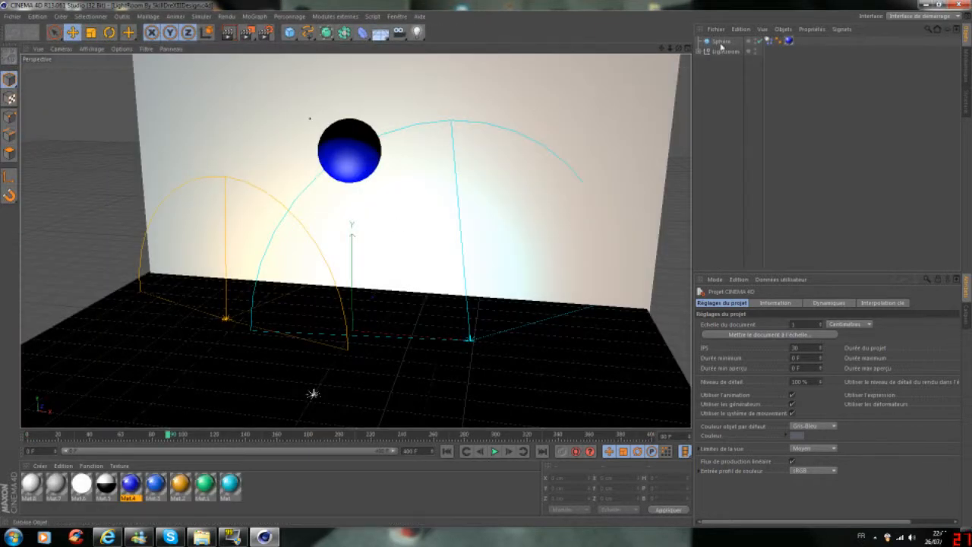
Step: Delete the sphere from the light room scene and render a preview of the perspective view
click(720, 42)
key(Delete)
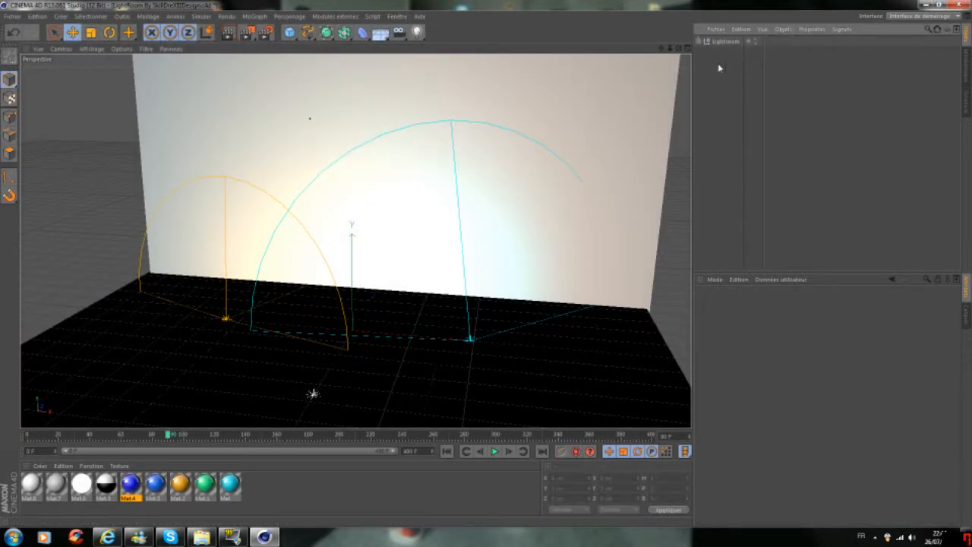
scroll(566, 217, up, 2)
click(228, 32)
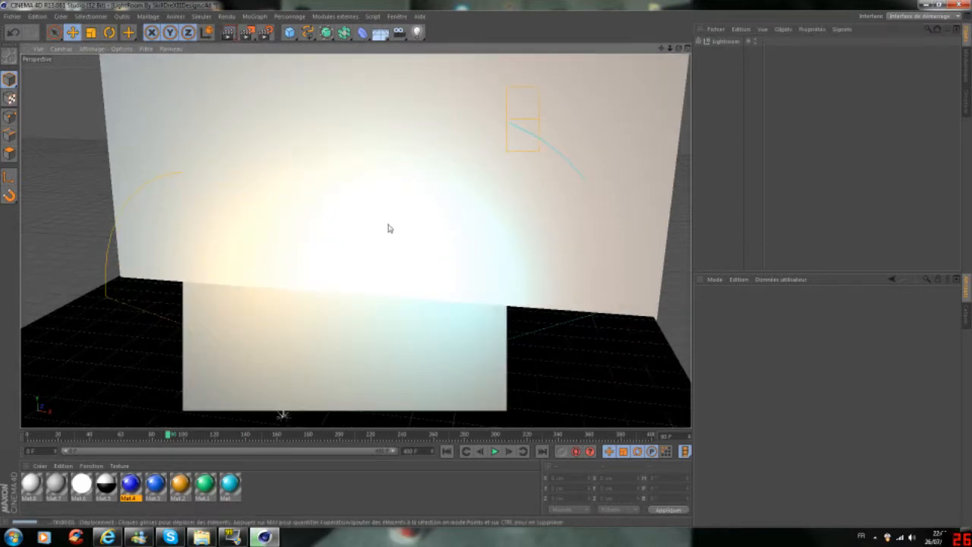
scroll(391, 227, up, 1)
scroll(454, 343, up, 3)
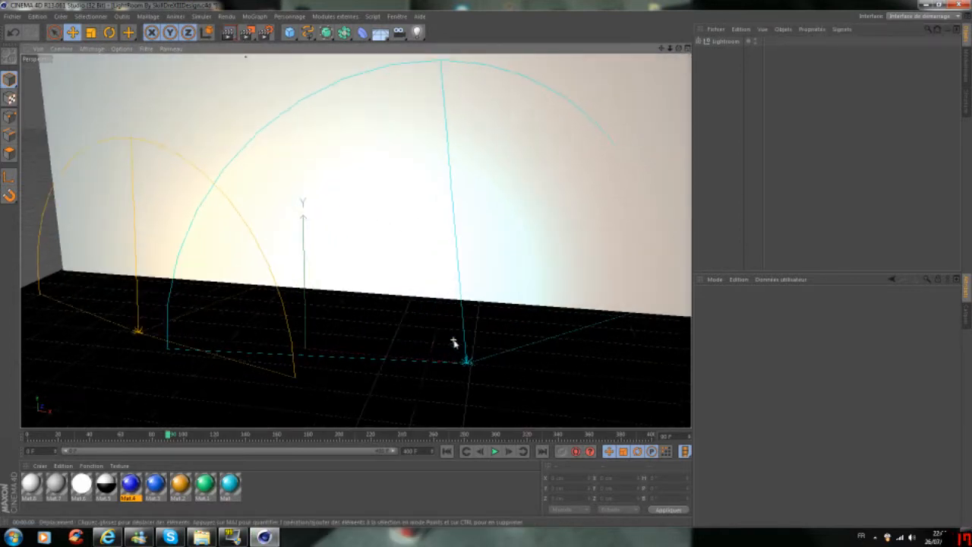
scroll(454, 342, up, 2)
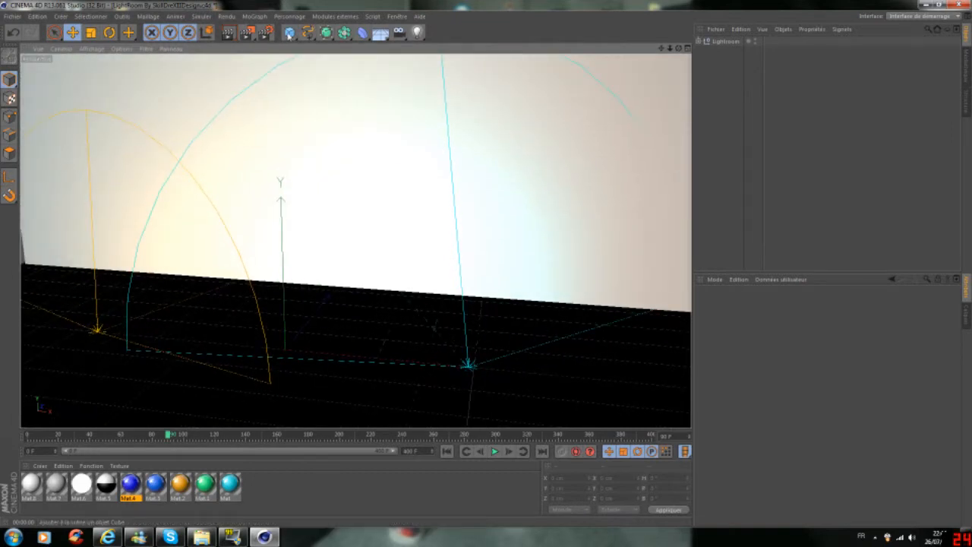
Step: Add a MoGraph text object to the scene and set its text to SKILLDREX
click(290, 34)
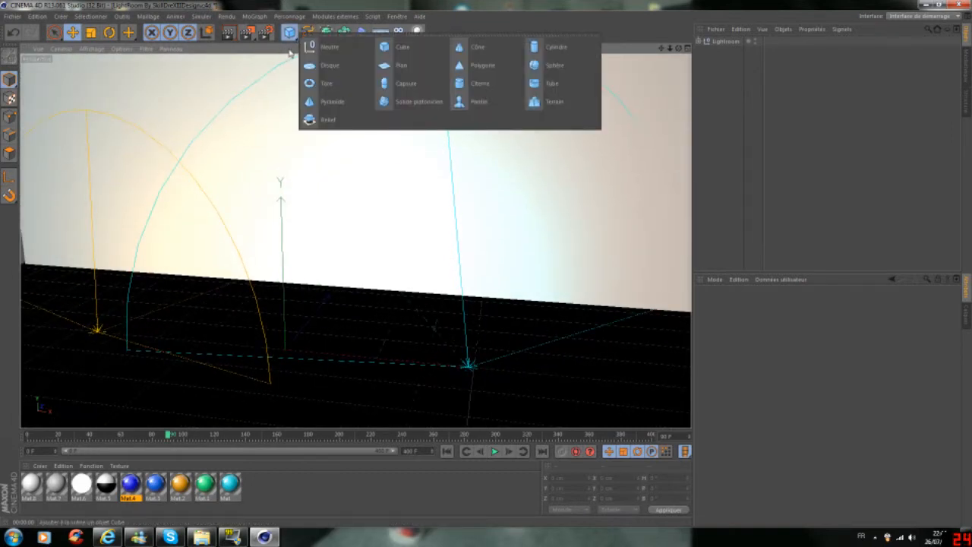
click(287, 47)
click(256, 17)
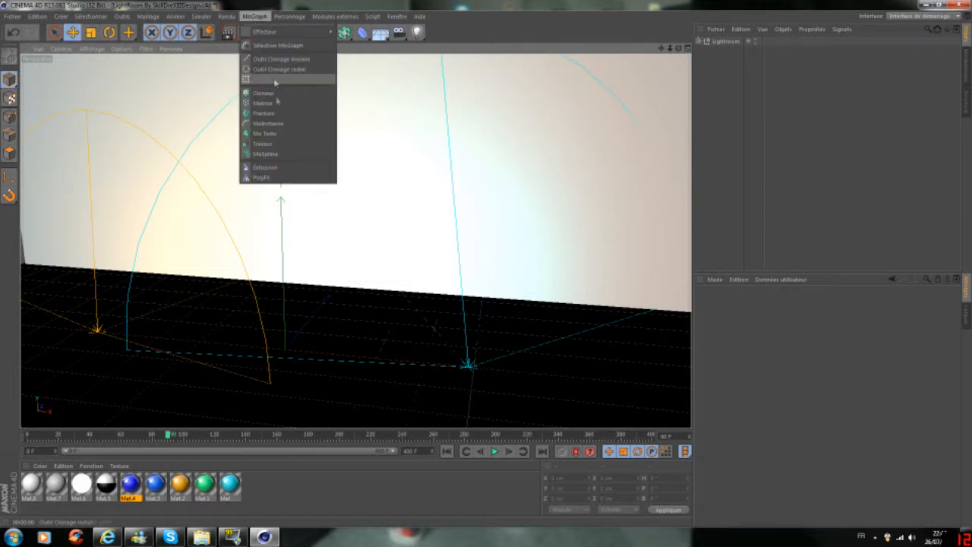
click(272, 131)
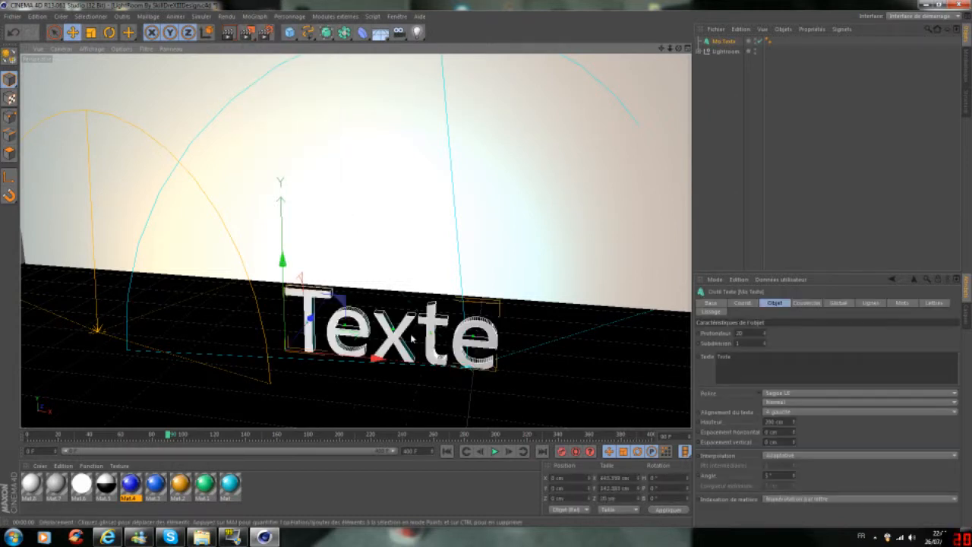
double_click(724, 356)
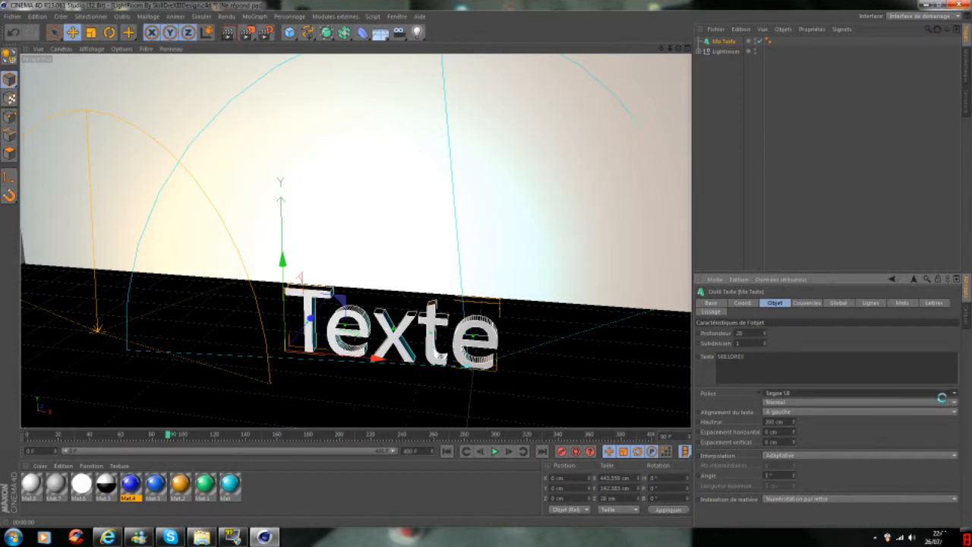
Step: Set the font of the SKILLDREX text to Agency FB
click(938, 399)
click(934, 399)
click(929, 395)
scroll(928, 396, up, 5)
scroll(928, 399, up, 15)
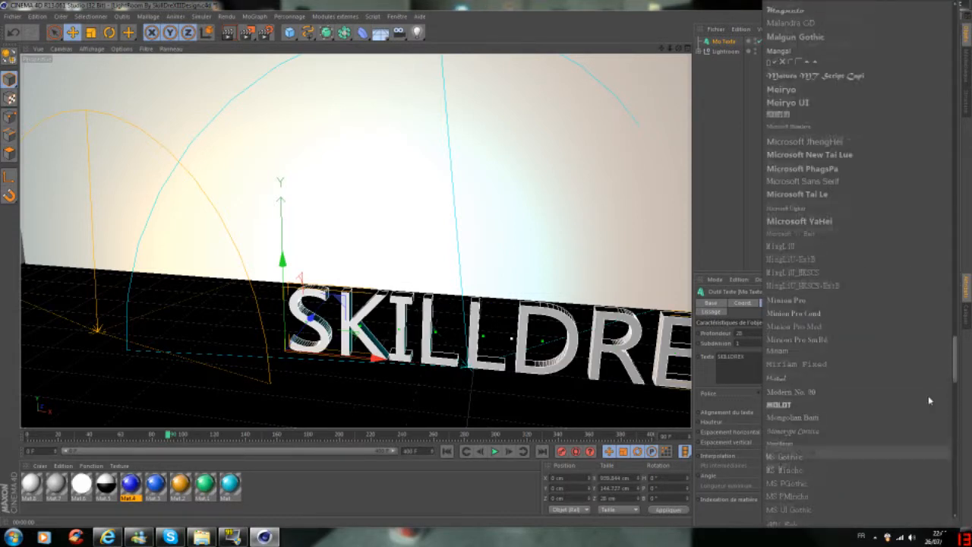
scroll(929, 400, up, 15)
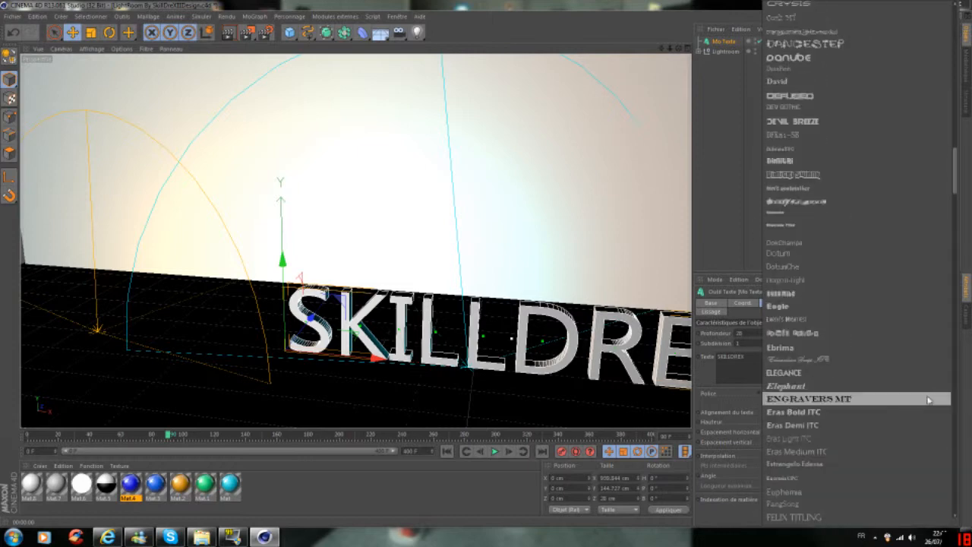
scroll(848, 136, up, 8)
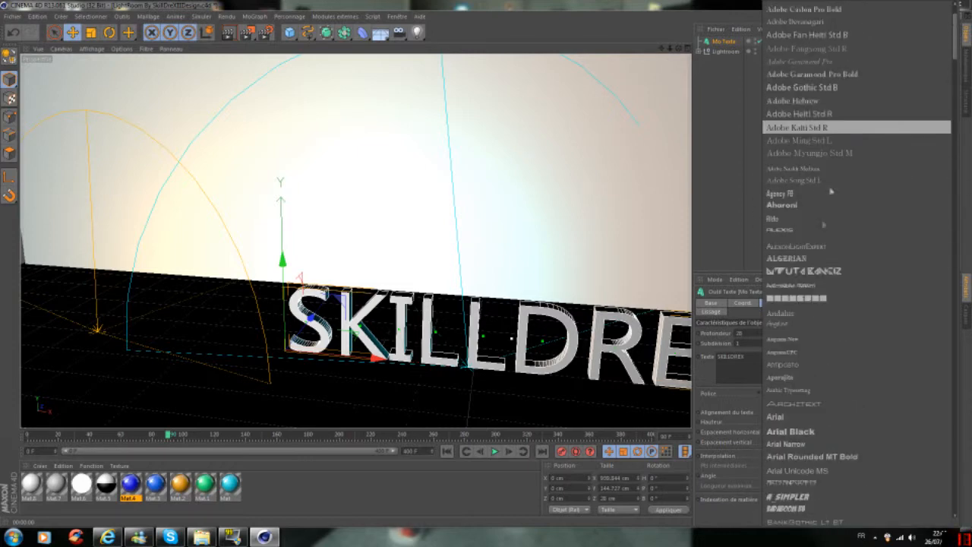
click(782, 194)
click(431, 387)
click(338, 327)
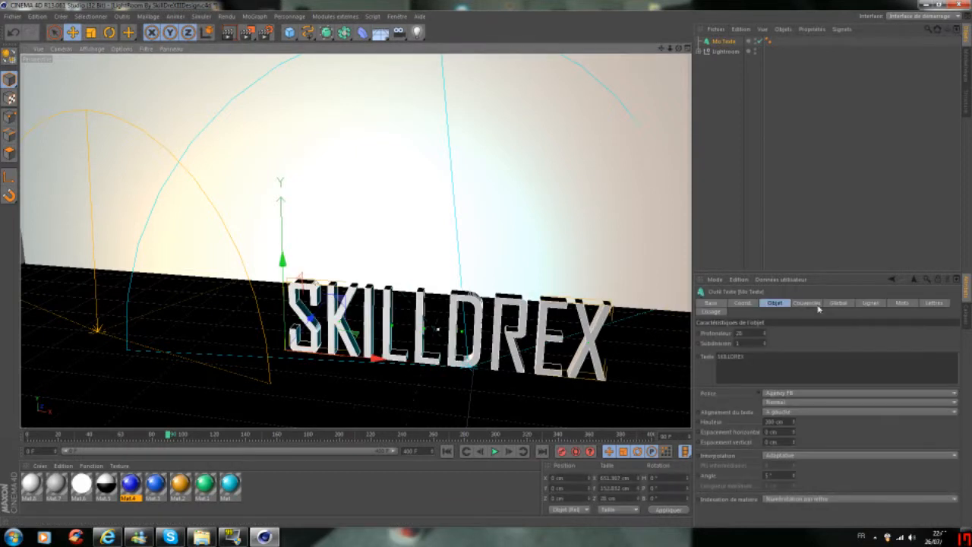
Step: Set the text's start and end caps to "Couvercle et biseau" and the bevel type to "1 étape"
click(807, 302)
click(810, 365)
click(809, 397)
click(813, 402)
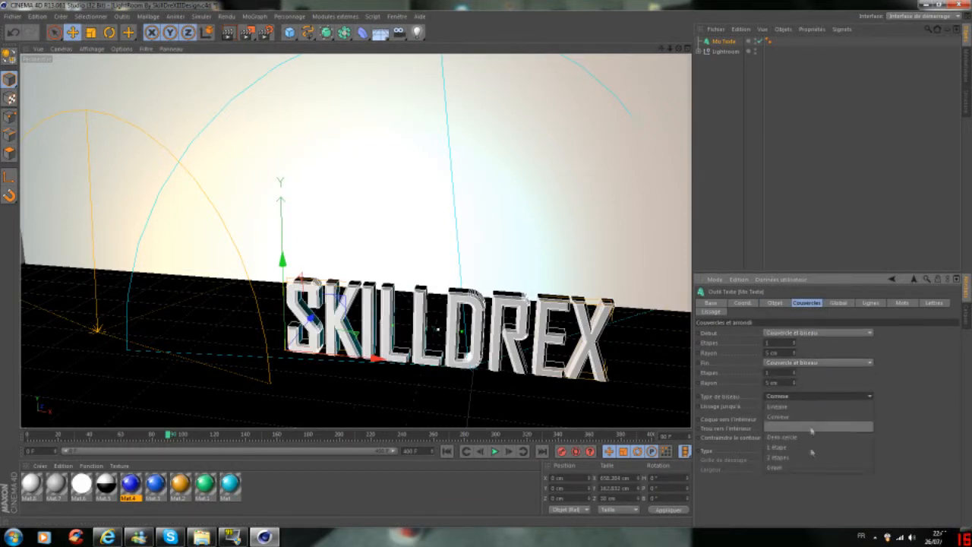
click(793, 449)
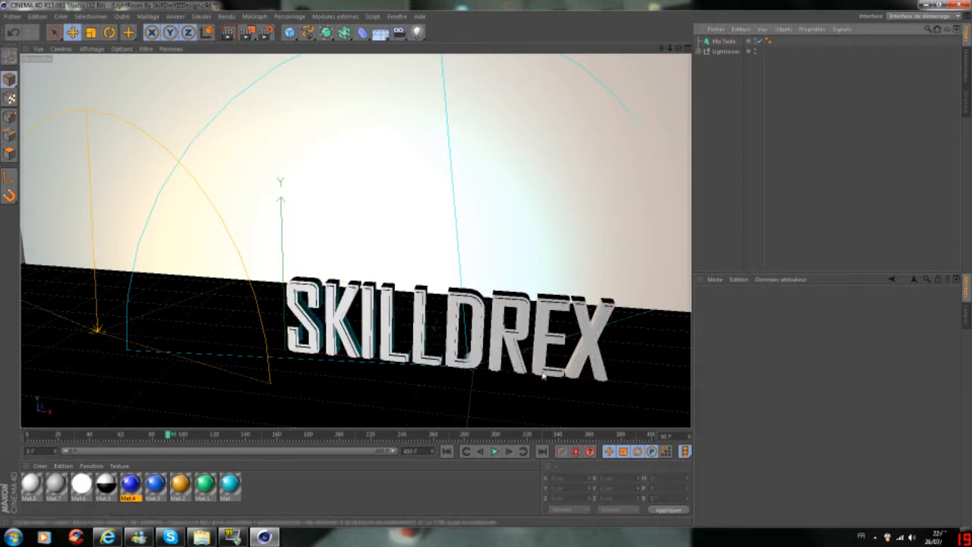
Step: Move the SKILLDREX text along the X axis to about -220 cm and apply the blue material Mat.4 to it
drag(350, 358, 251, 356)
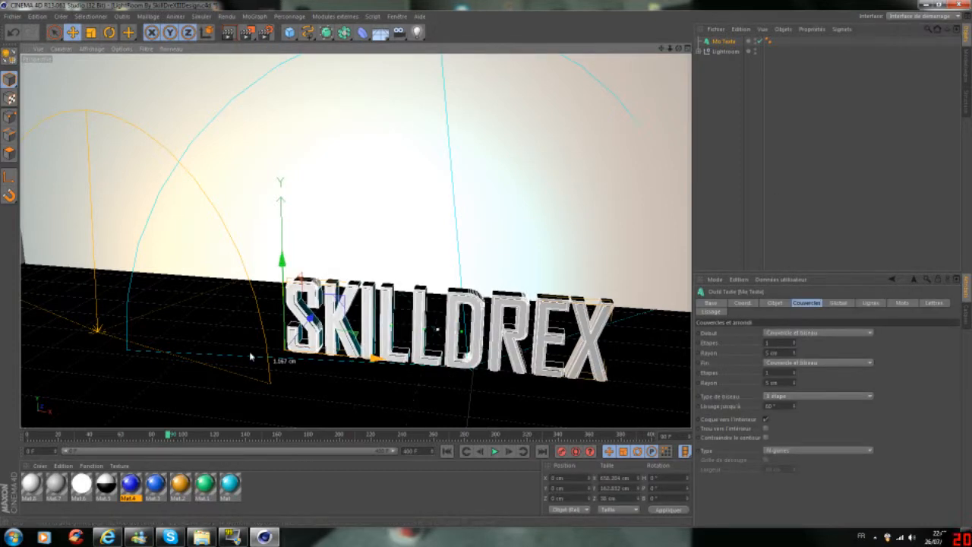
drag(126, 482, 250, 334)
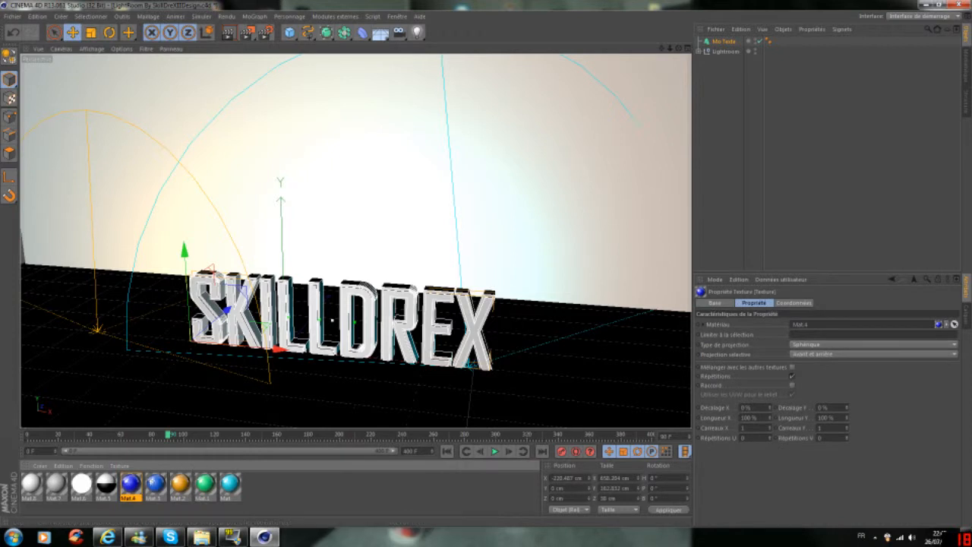
click(13, 33)
drag(129, 483, 255, 349)
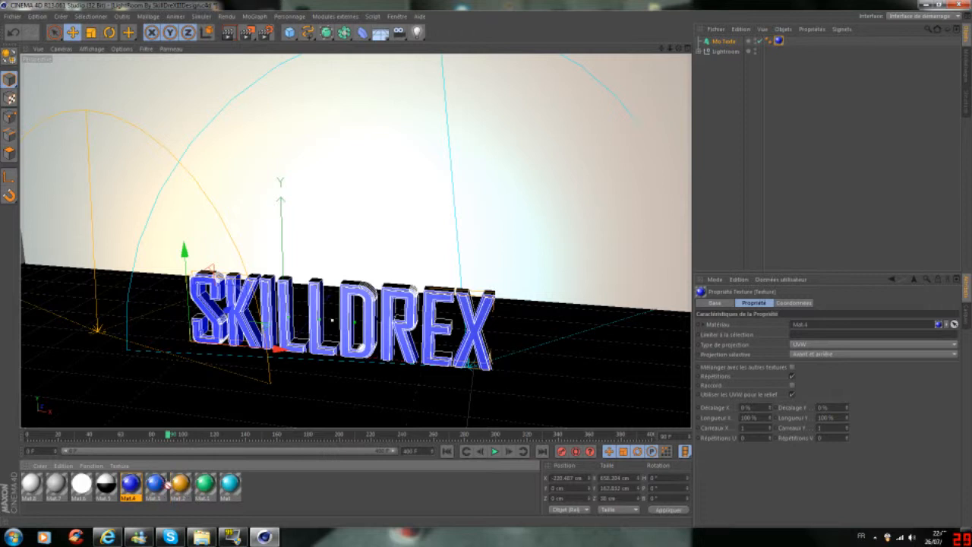
Step: Apply the orange material Mat.2 to the text, limited to selection C1, and move the text to about X -201 cm, Z 133 cm
click(792, 333)
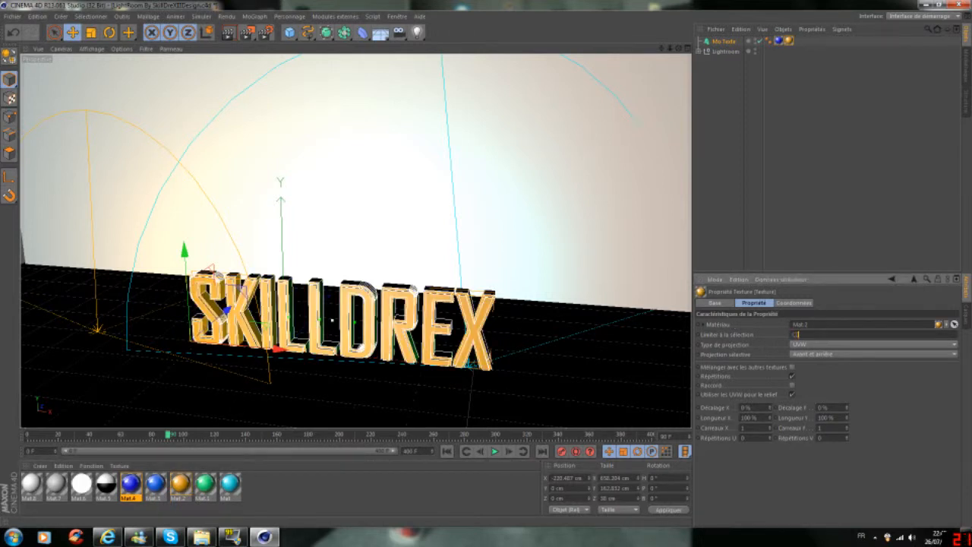
key(Return)
click(767, 201)
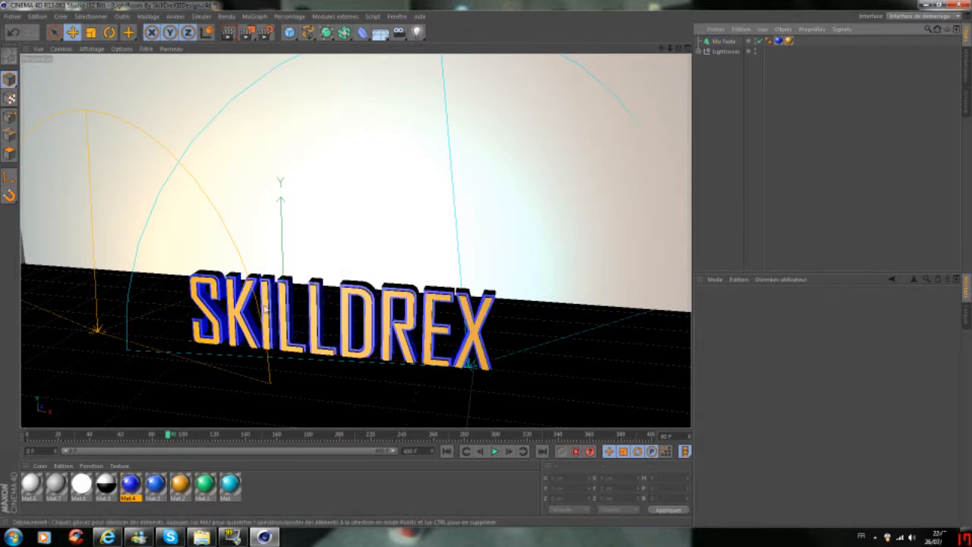
click(239, 309)
drag(230, 309, 308, 331)
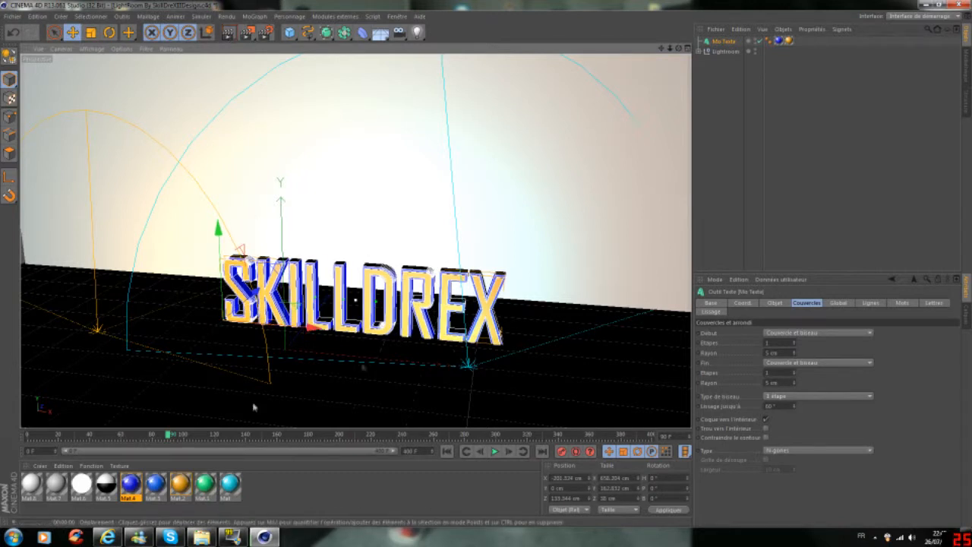
Step: Render a preview of the SKILLDREX text in the viewport and clear the selection
key(ctrl+r)
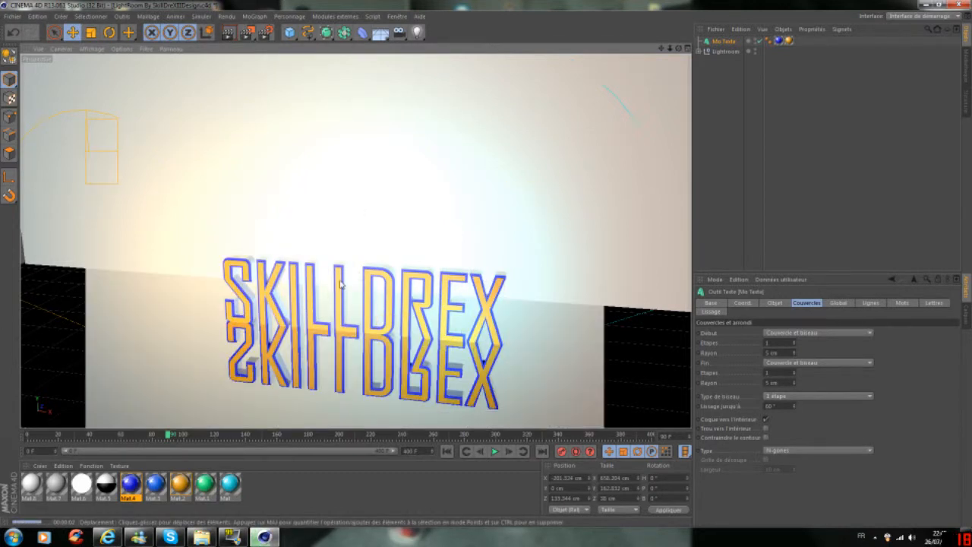
click(724, 106)
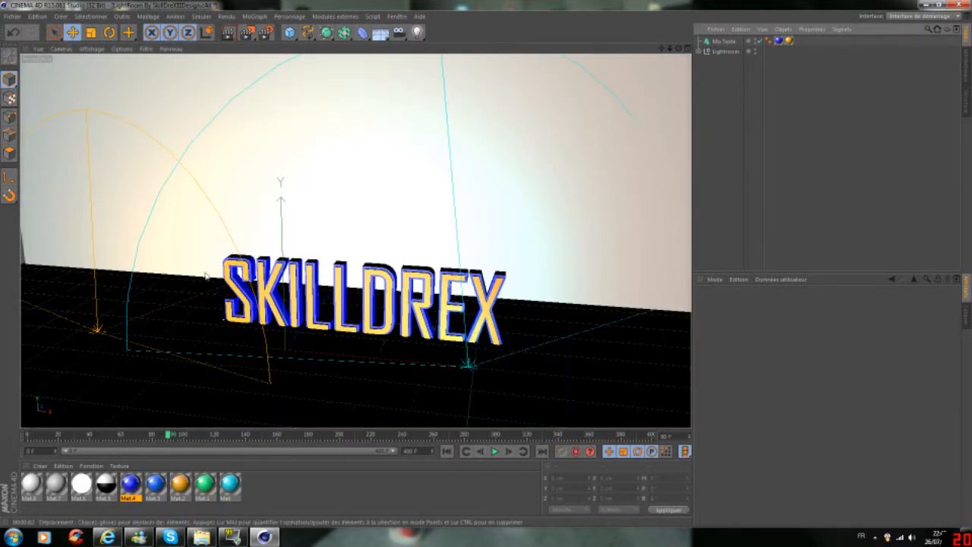
Step: Add a cube, raise it above the text to about Y 250 cm and size it to about 44 x 35 x 43 cm
drag(290, 32, 411, 49)
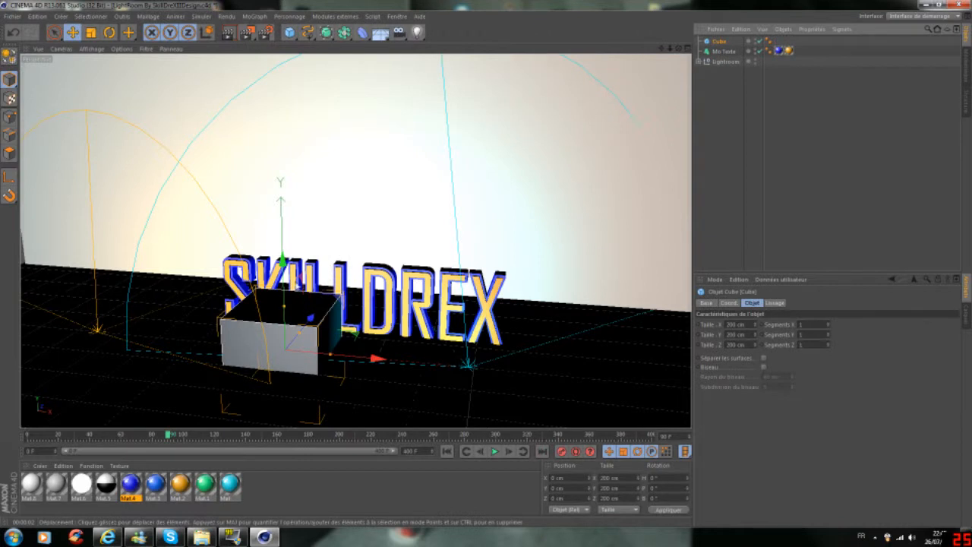
drag(287, 182, 286, 141)
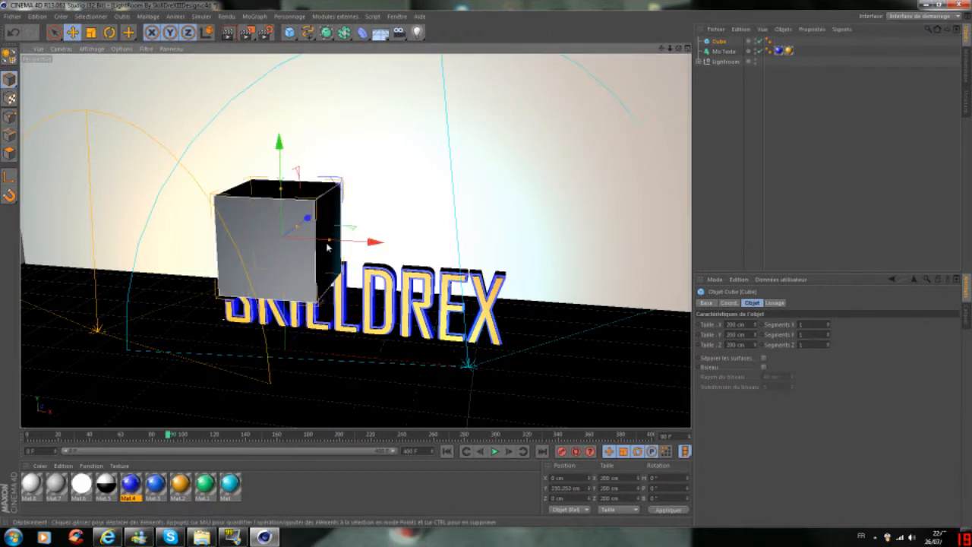
drag(328, 246, 287, 237)
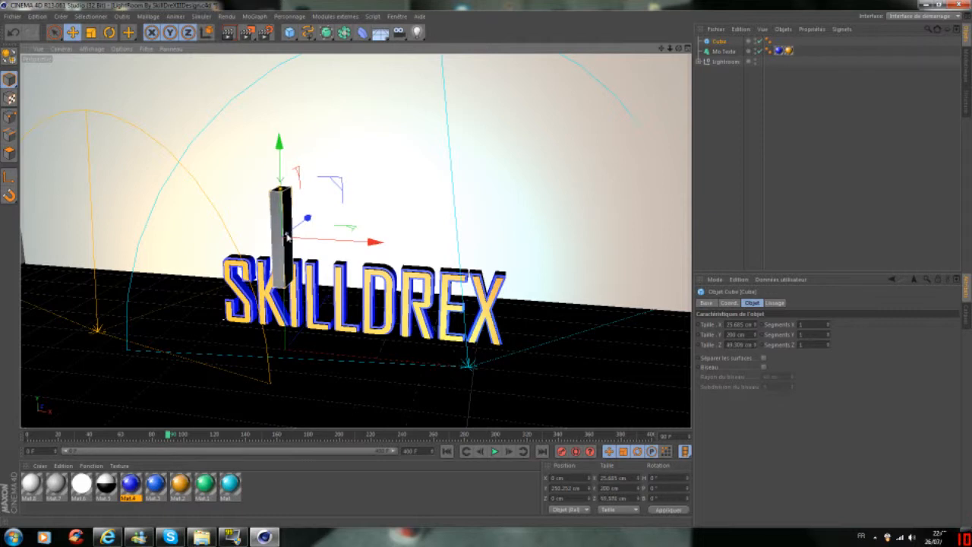
drag(280, 190, 286, 231)
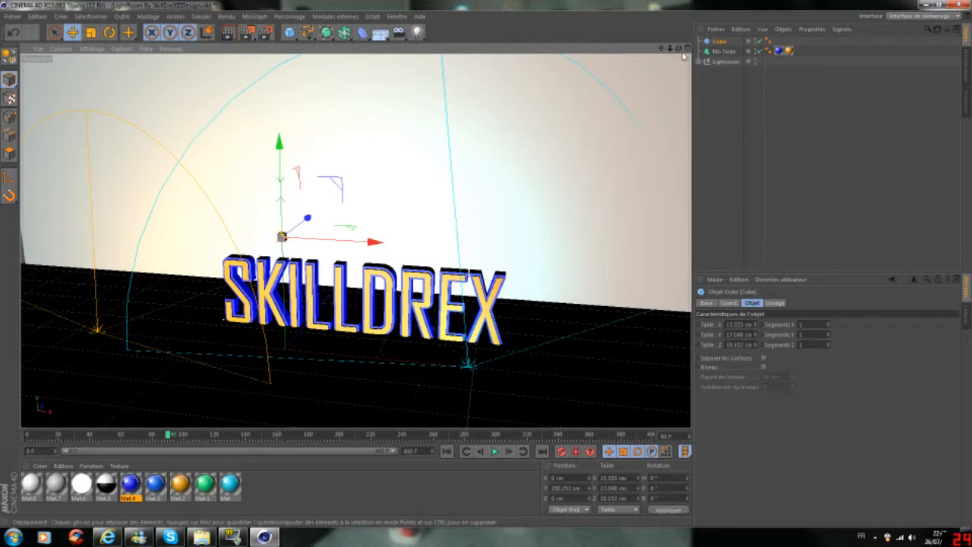
drag(679, 48, 358, 207)
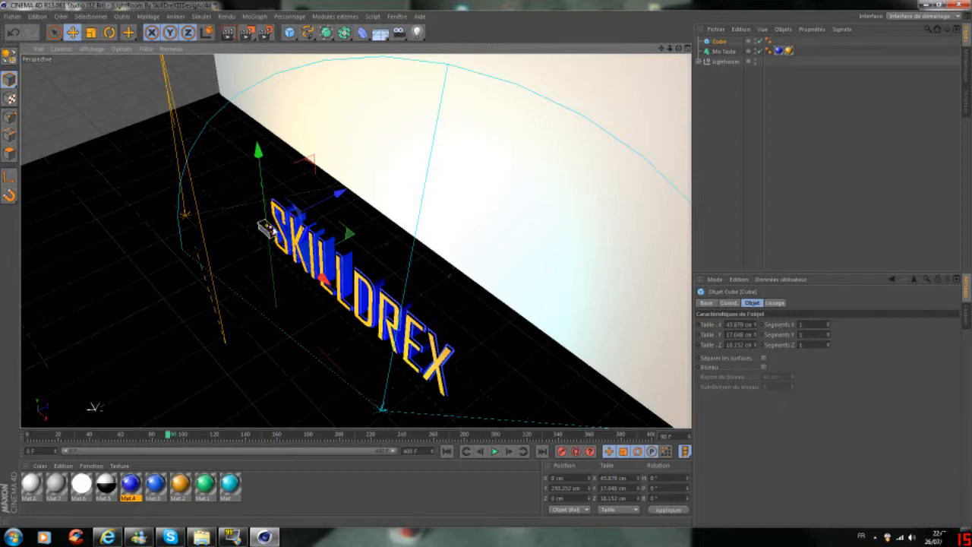
drag(267, 228, 268, 222)
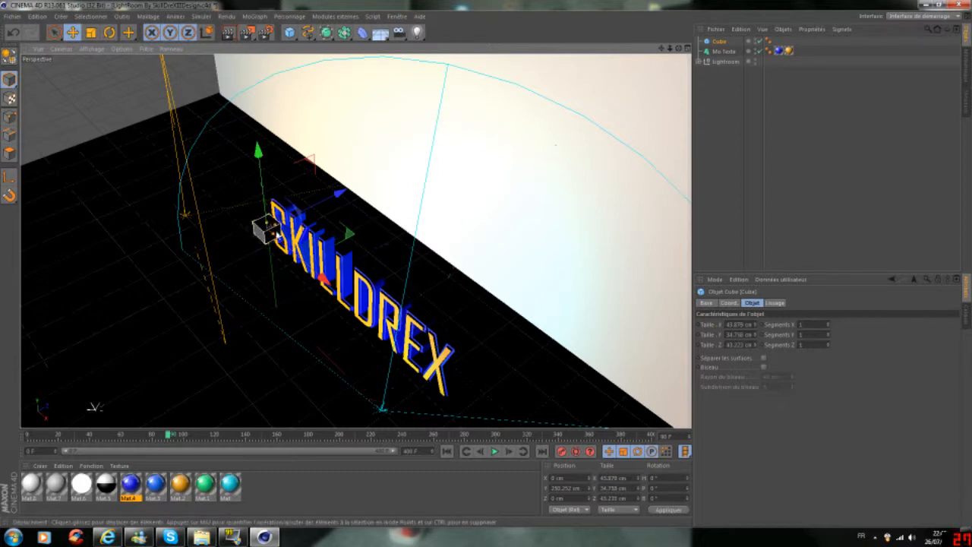
drag(679, 48, 746, 21)
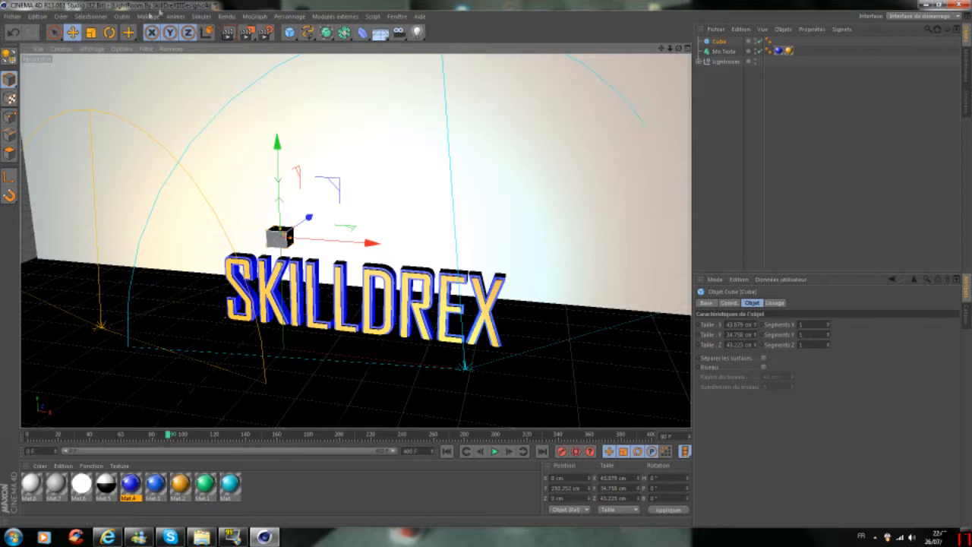
Step: Add a particle emitter (Emetteur) to the scene
click(175, 16)
mouse_move(202, 16)
mouse_move(213, 57)
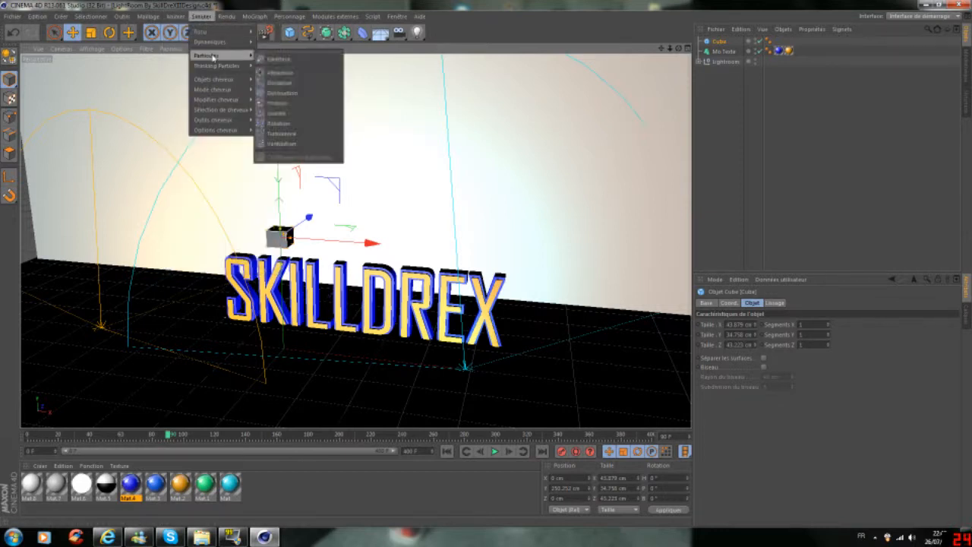
click(278, 58)
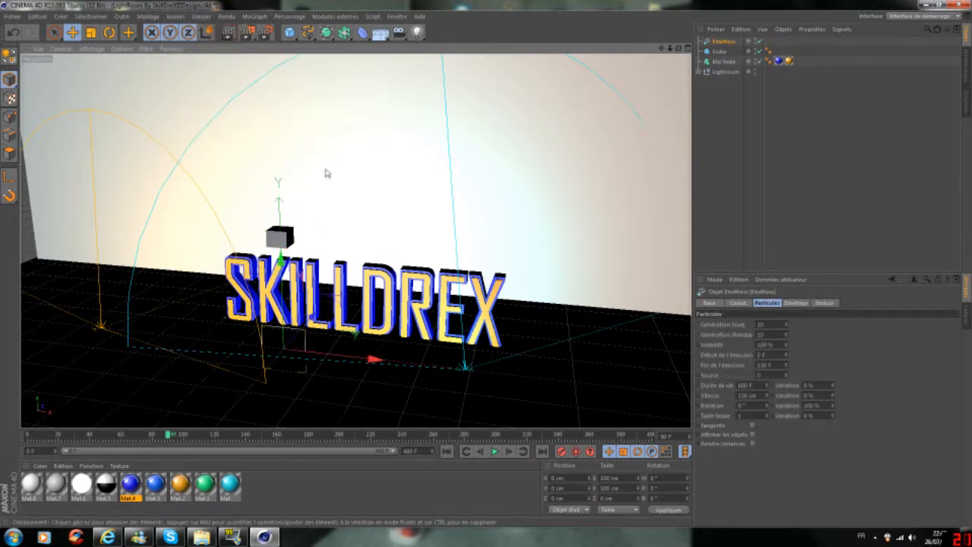
Step: Add a MoGraph Fracture object and nest the emitter, with the cube as its child, inside it
click(257, 19)
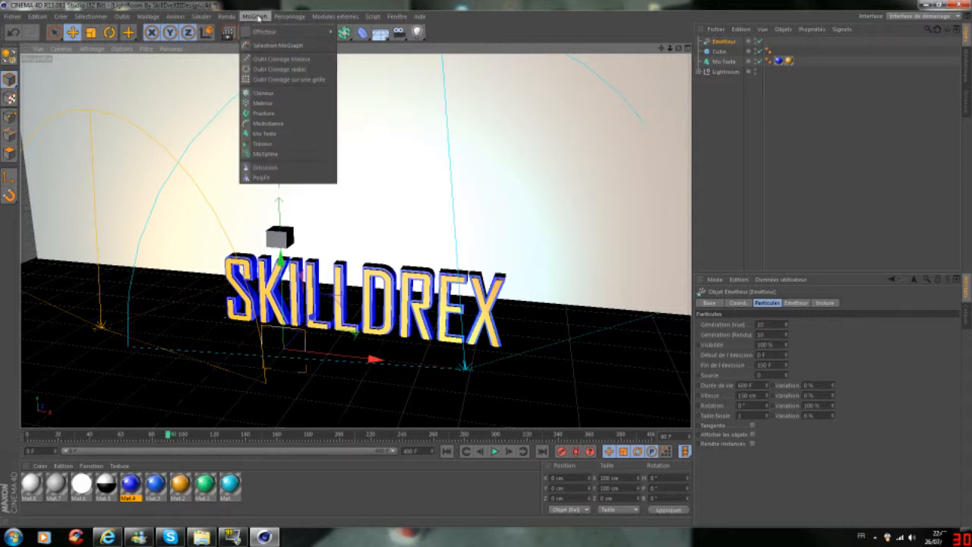
click(257, 115)
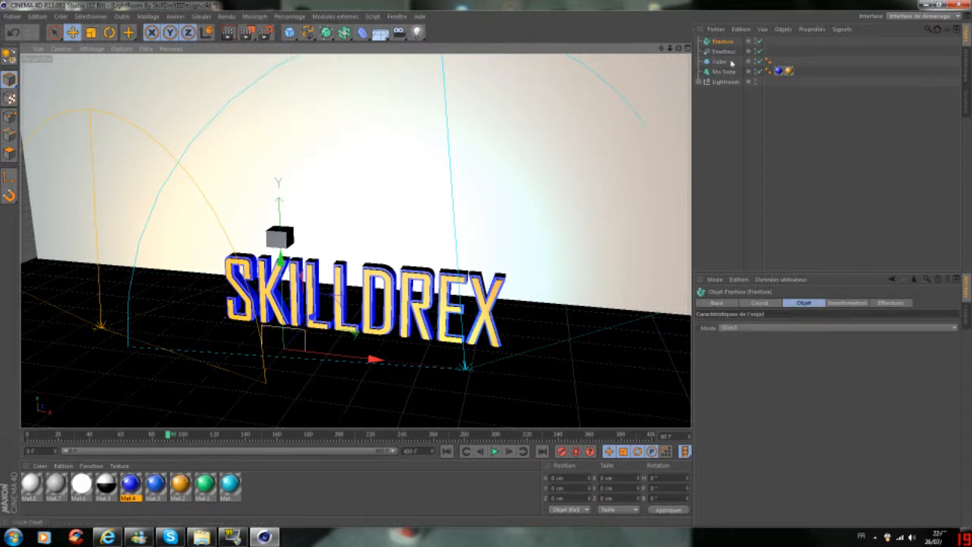
drag(722, 44, 725, 52)
click(725, 112)
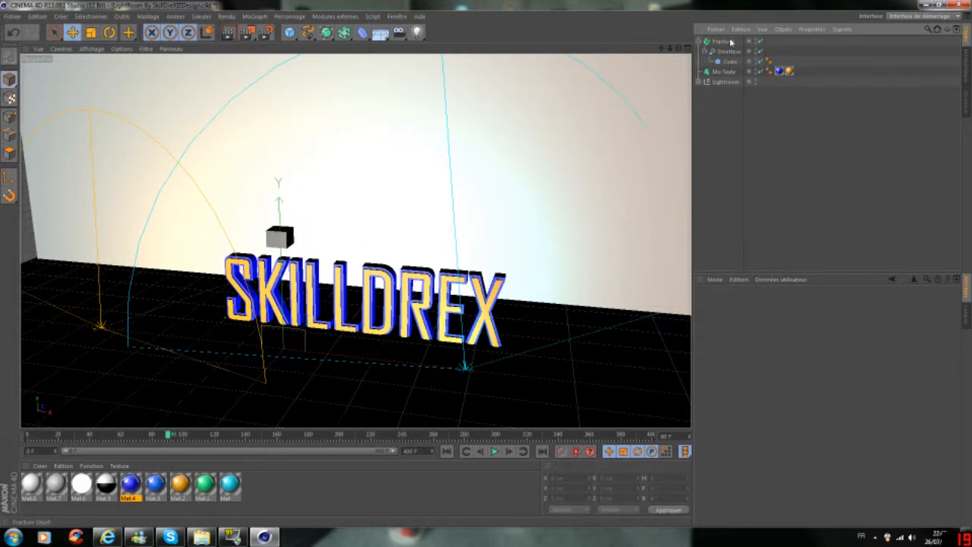
Step: Remove the Fracture parent object, keeping the emitter with its nested cube
right_click(731, 41)
click(772, 283)
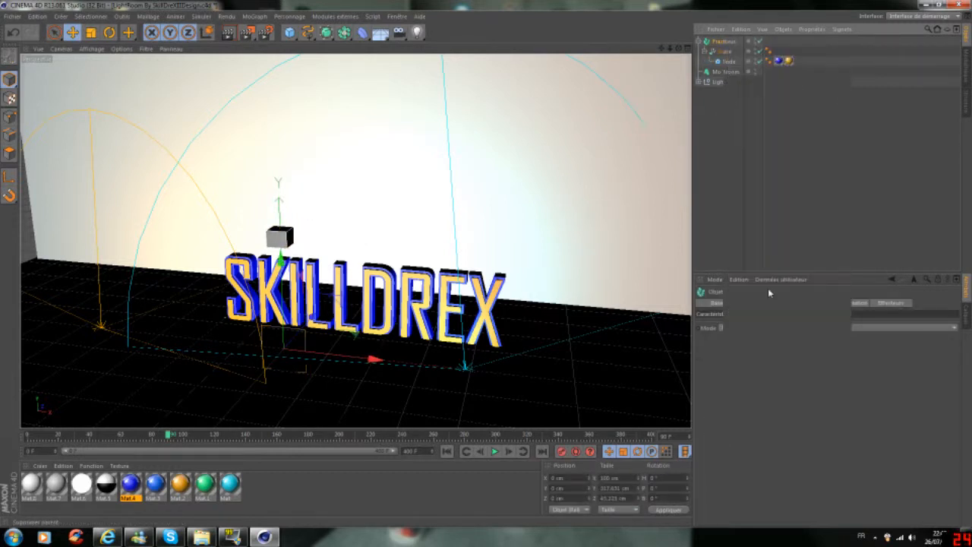
click(724, 43)
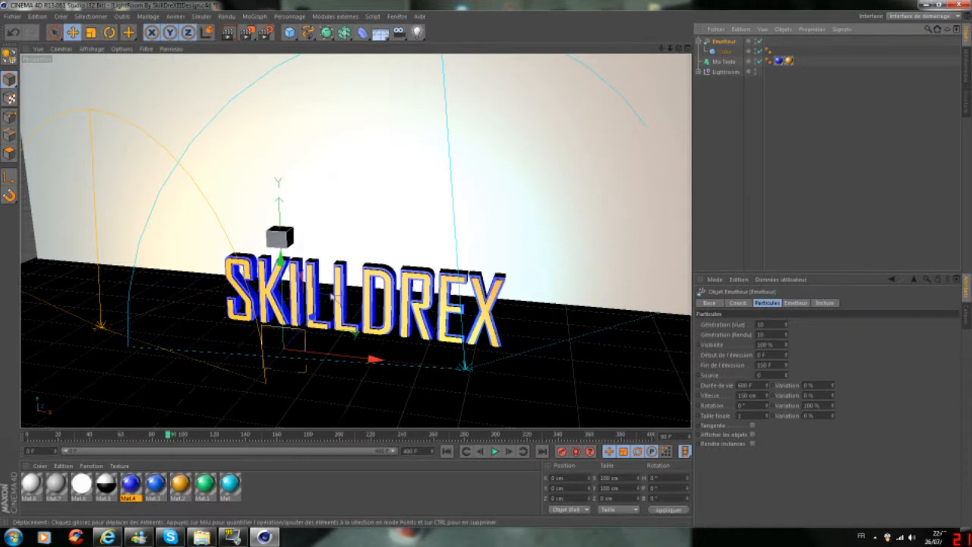
Step: Centre the cube inside the emitter and raise the emitter above the text to about Y 289 cm
drag(281, 309, 280, 251)
click(728, 81)
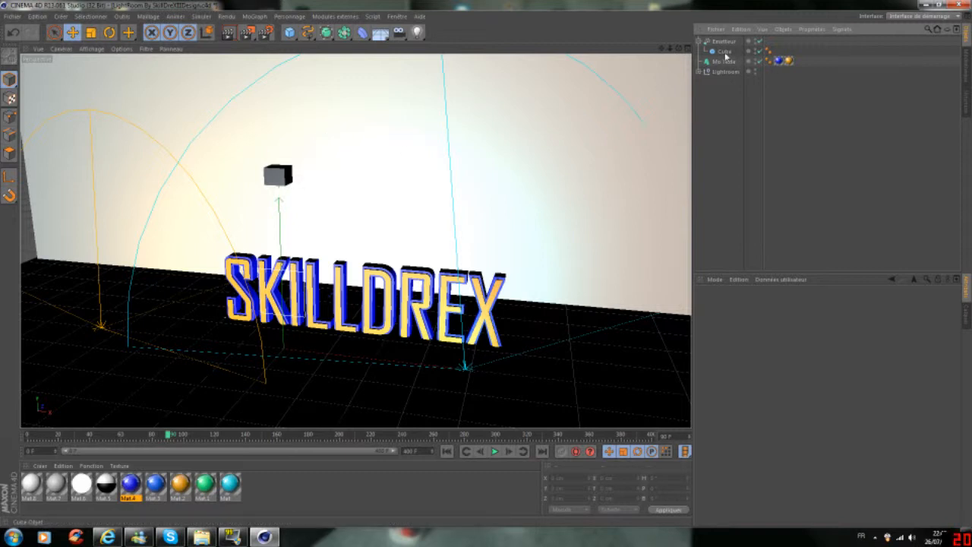
click(278, 173)
drag(286, 233, 288, 350)
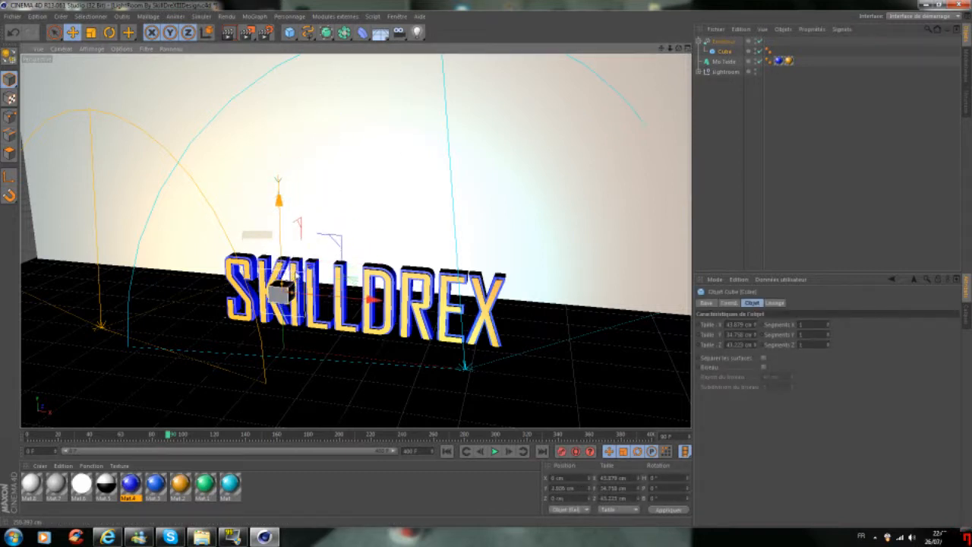
click(723, 41)
key(ctrl+z)
key(ctrl+z)
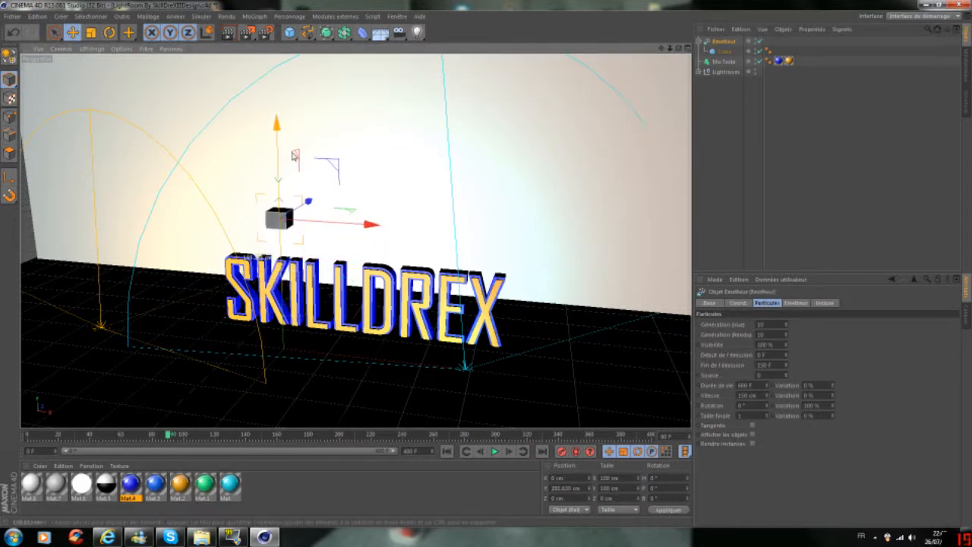
Step: Rotate the emitter to a heading (H) of -180° and move it along X to about -179 cm
key(r)
drag(304, 238, 186, 170)
click(675, 476)
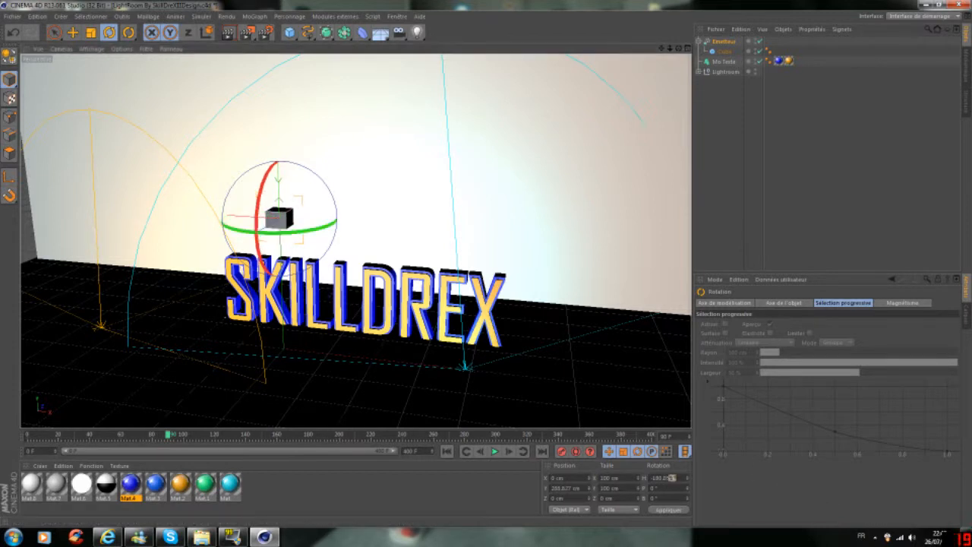
text(-180)
key(Return)
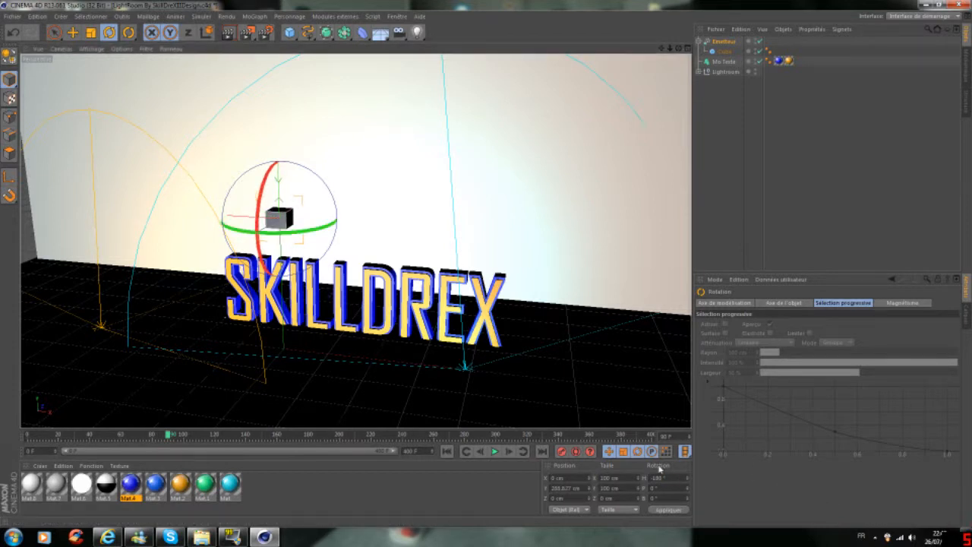
key(e)
drag(246, 218, 166, 216)
Step: Enable the display of objects (Afficher les objets) for the emitter, then preview the particles and return to frame 0
click(721, 43)
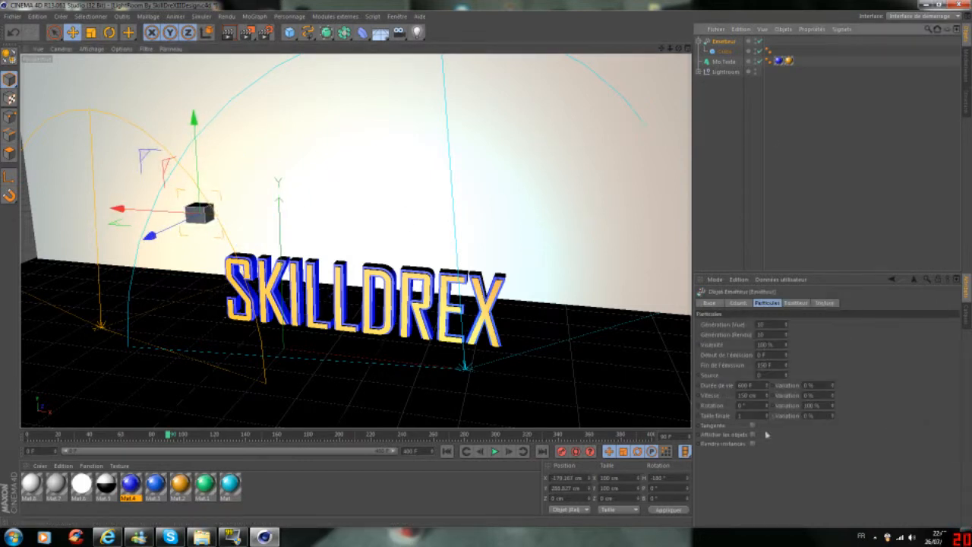
click(751, 436)
click(494, 451)
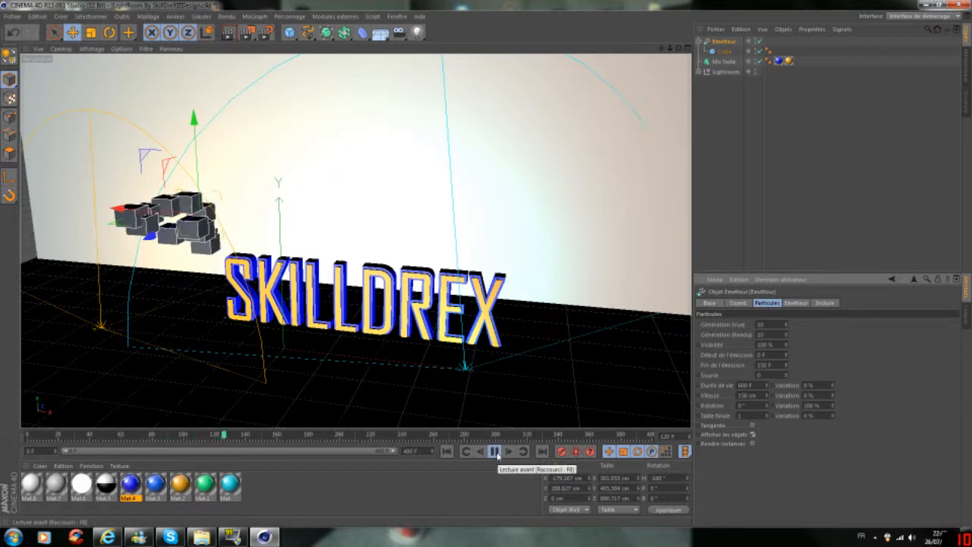
click(494, 451)
click(448, 452)
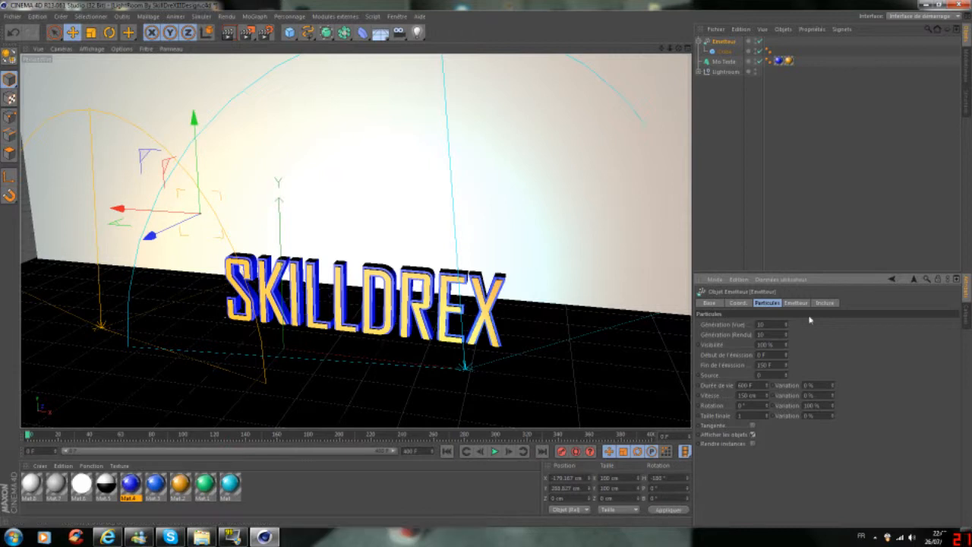
Step: Set the emitter's viewport generation to 12, emission end to 200 F and speed to 159 cm with 53% variation
key(BackSpace)
key(Return)
drag(772, 365, 458, 348)
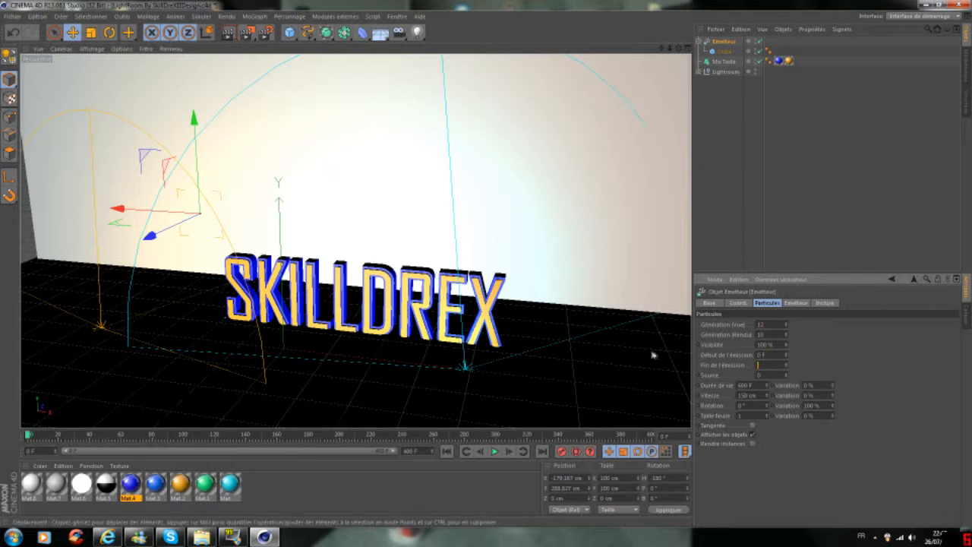
text(200 F)
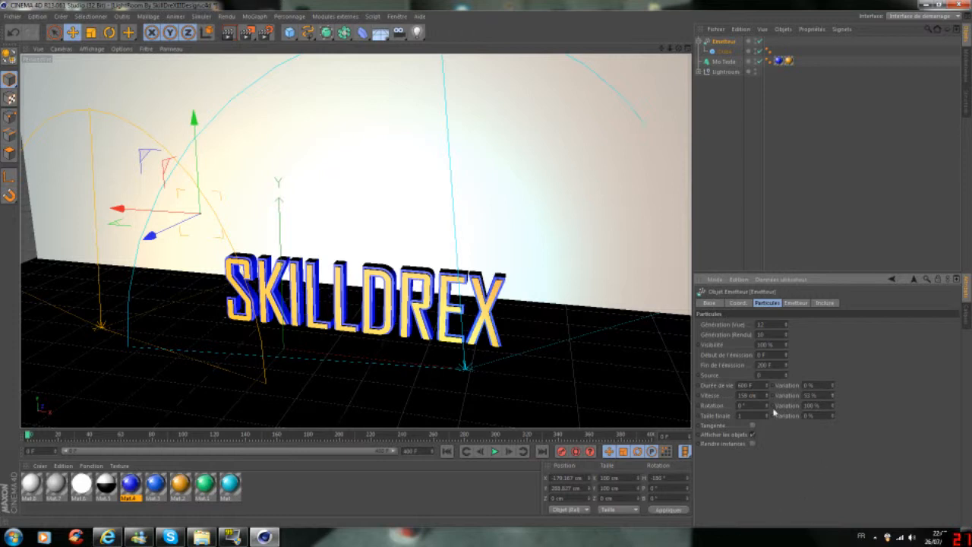
Step: Set the emitter's particle rotation to 12°, adjust the final size and set its variation to 40%
click(494, 451)
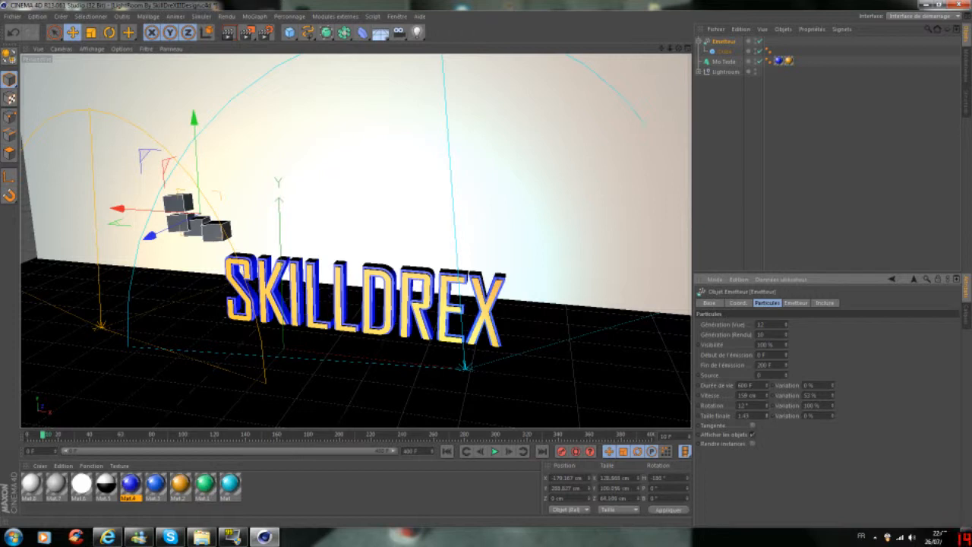
text(1)
drag(833, 416, 832, 401)
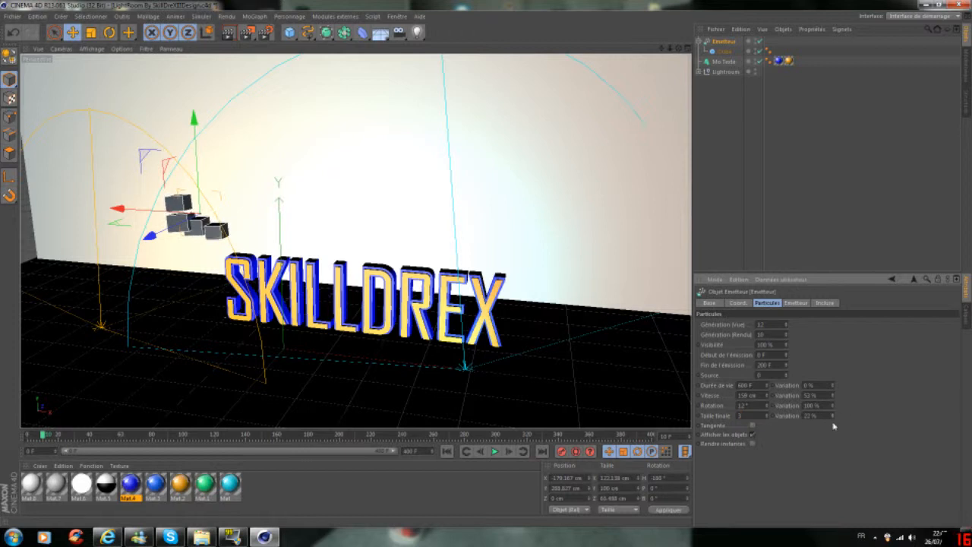
key(BackSpace)
key(Return)
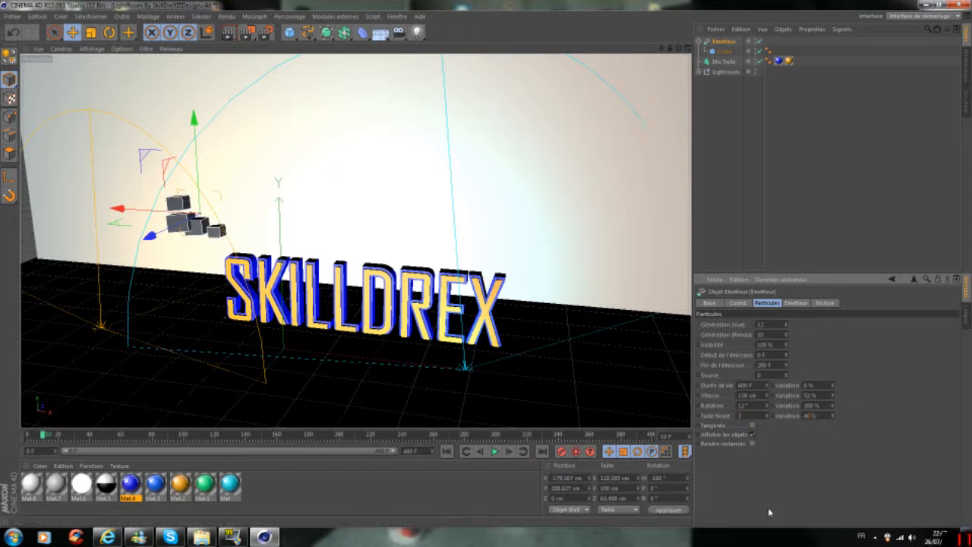
Step: Preview the particles, set the emitter's viewport generation to 50 and replay the animation from the start
click(494, 451)
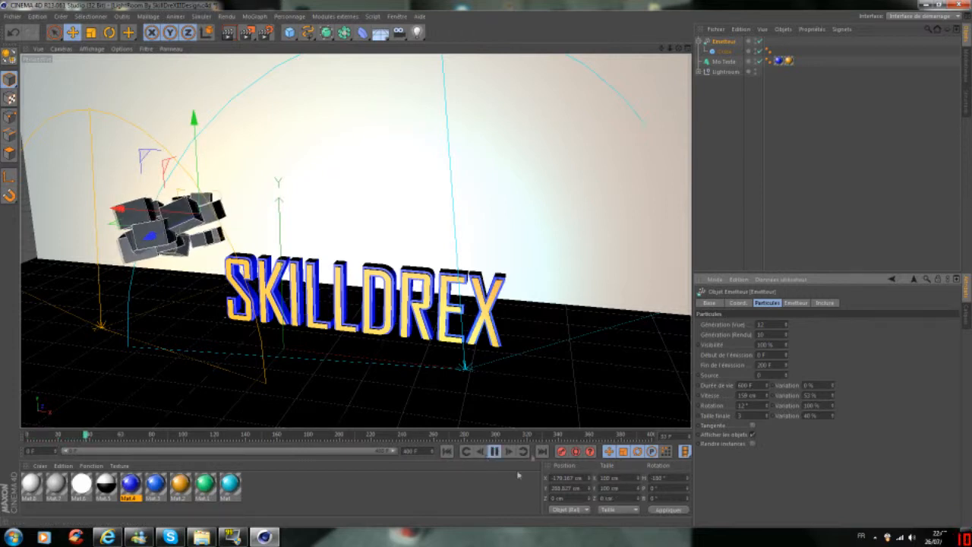
click(495, 453)
key(BackSpace)
key(Return)
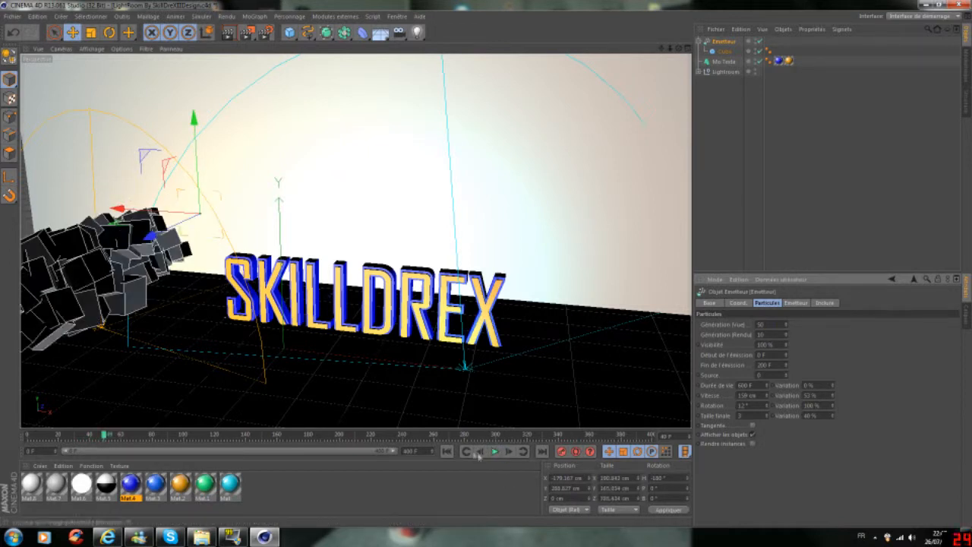
click(446, 451)
click(493, 451)
click(493, 451)
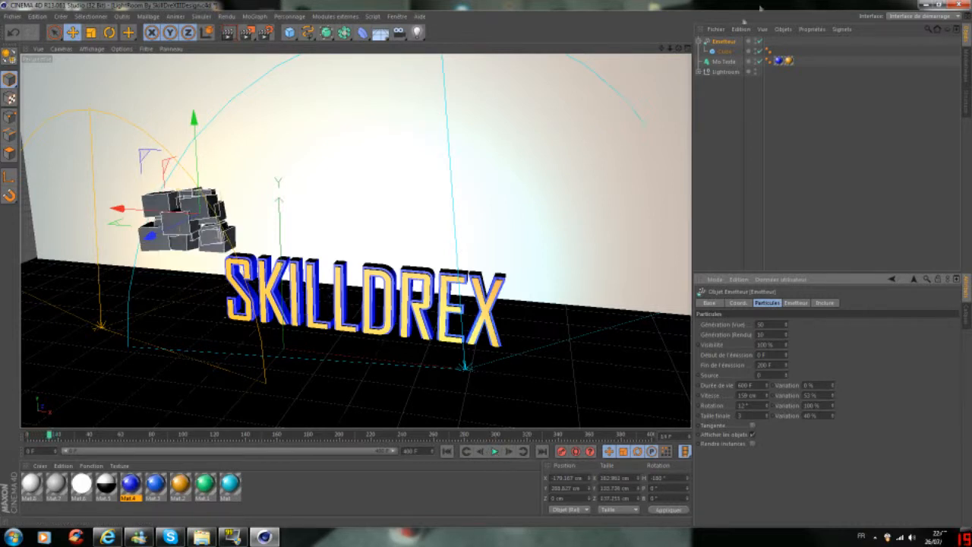
Step: Add a rigid body (Corps rigide) simulation tag to the cube inside the emitter
right_click(725, 54)
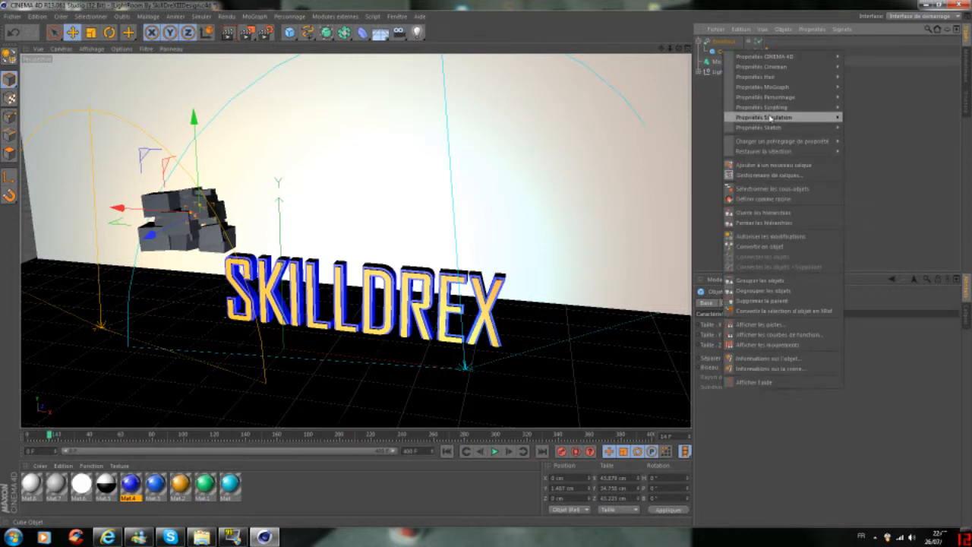
mouse_move(769, 118)
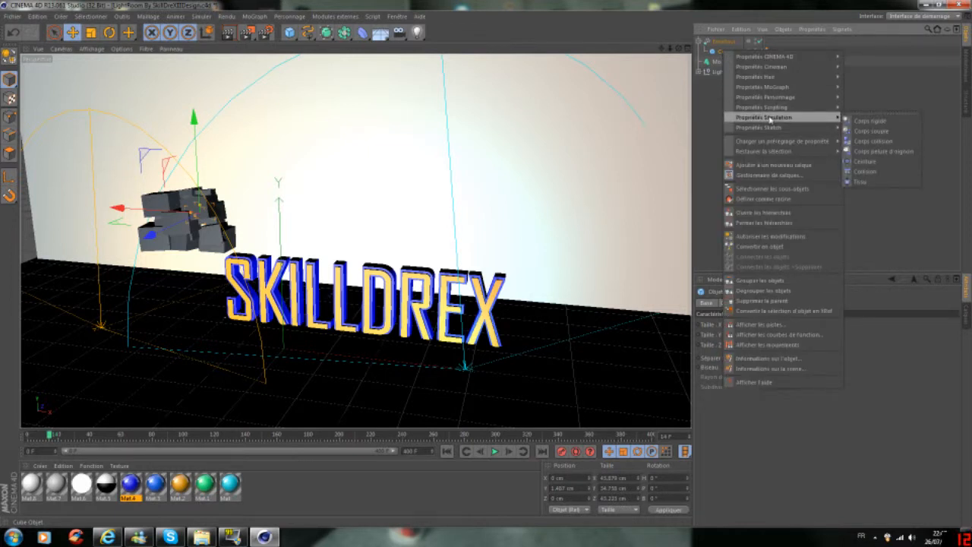
click(872, 122)
click(751, 133)
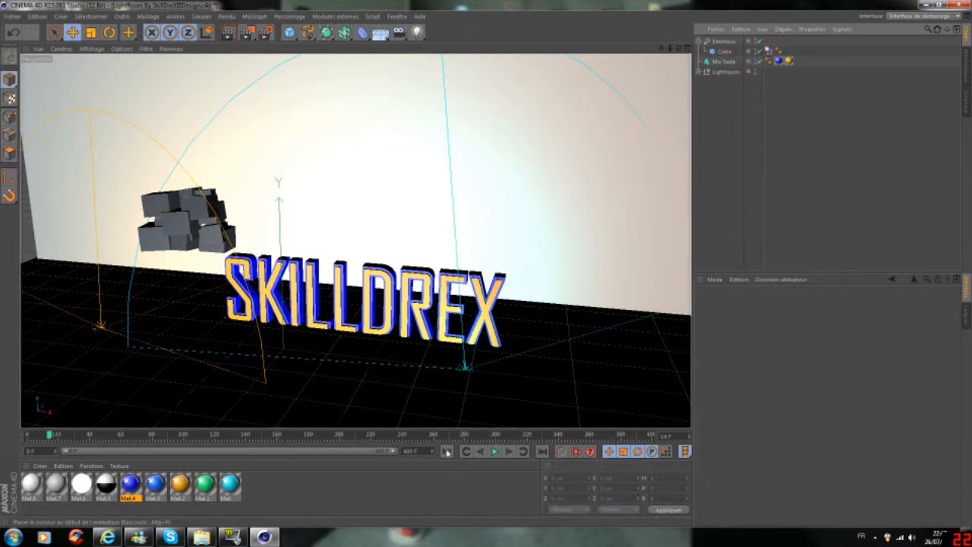
Step: Replay the rigid-body cube simulation from the start of the animation
click(447, 453)
click(495, 451)
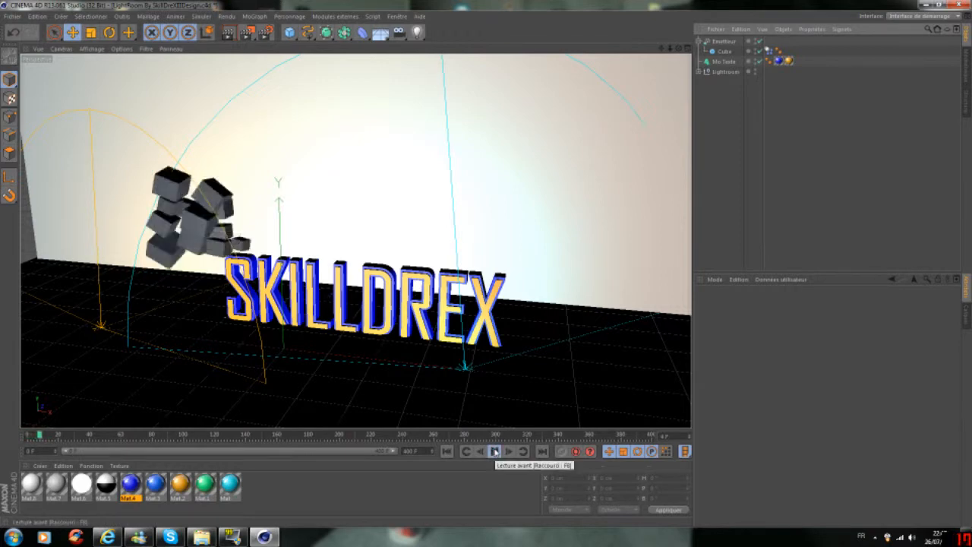
click(495, 451)
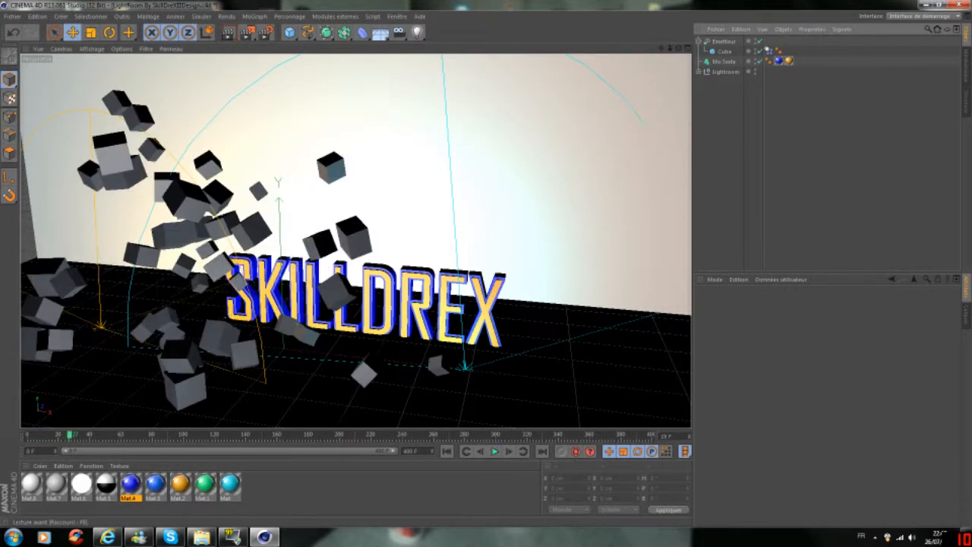
Step: Apply the blue Mat.3 material to the emitter's cubes and replay the animation from the start
drag(226, 225, 197, 203)
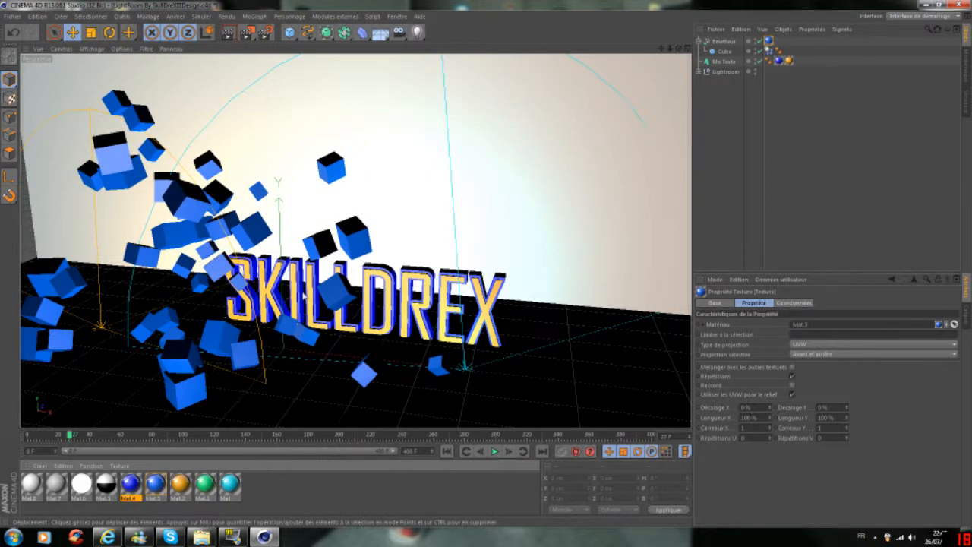
click(700, 140)
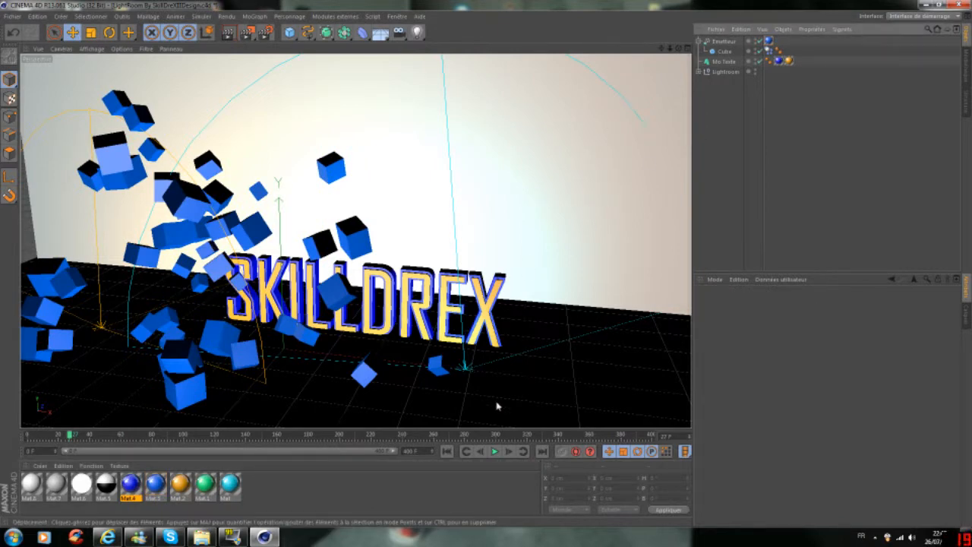
click(446, 451)
click(494, 451)
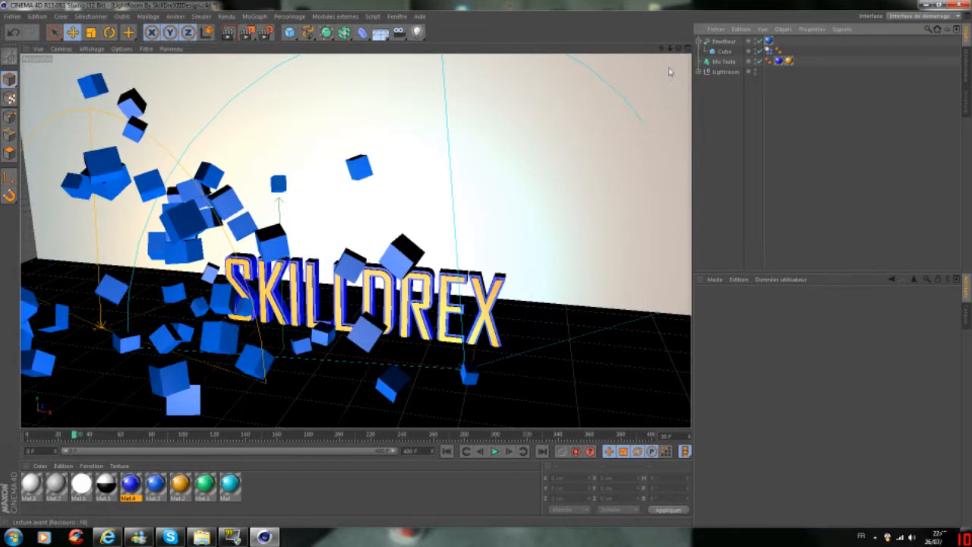
Step: Set the emitter's viewport generation to 30 and replay the animation from the start
click(724, 43)
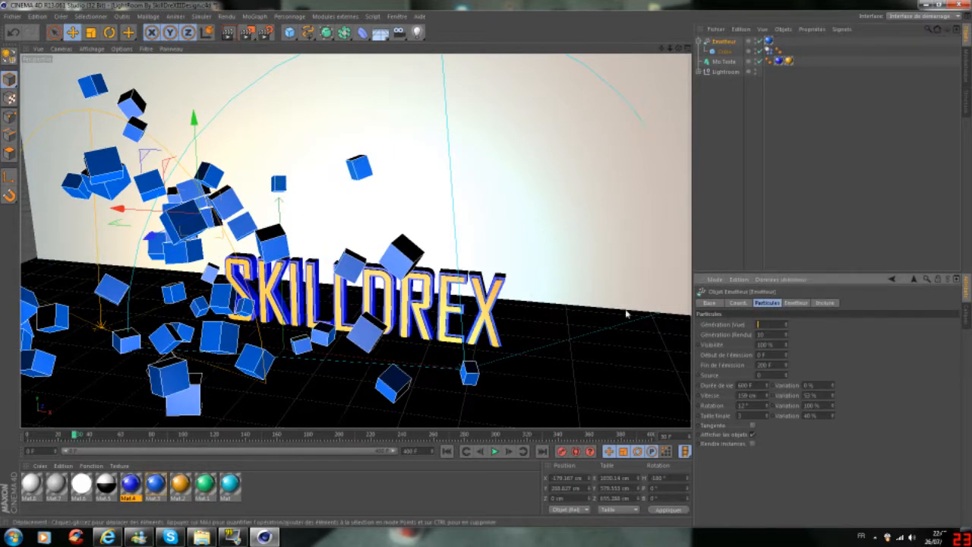
key(Return)
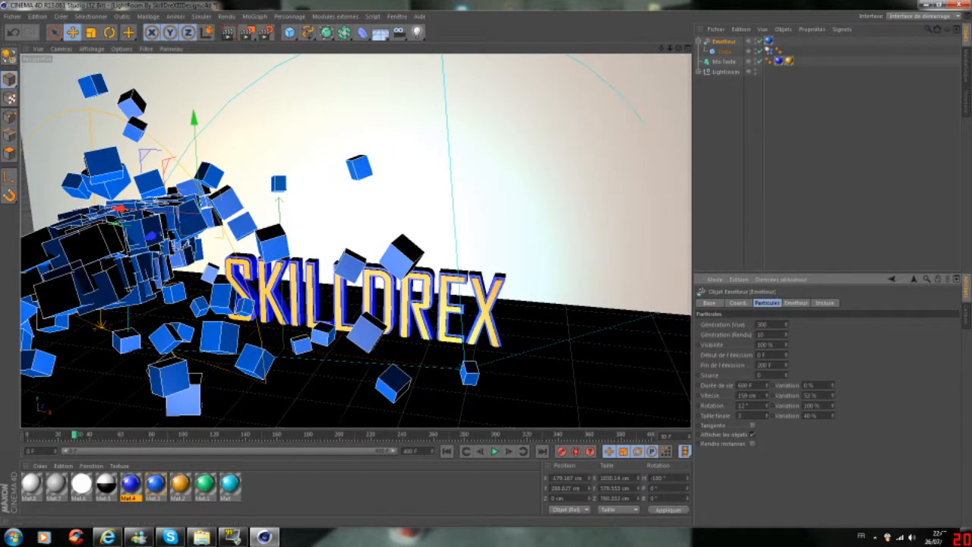
click(448, 452)
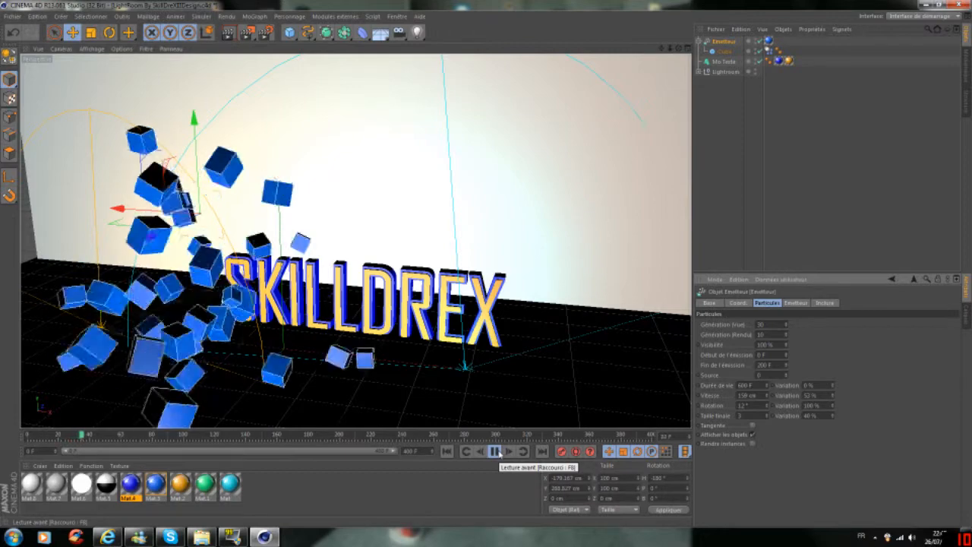
click(495, 451)
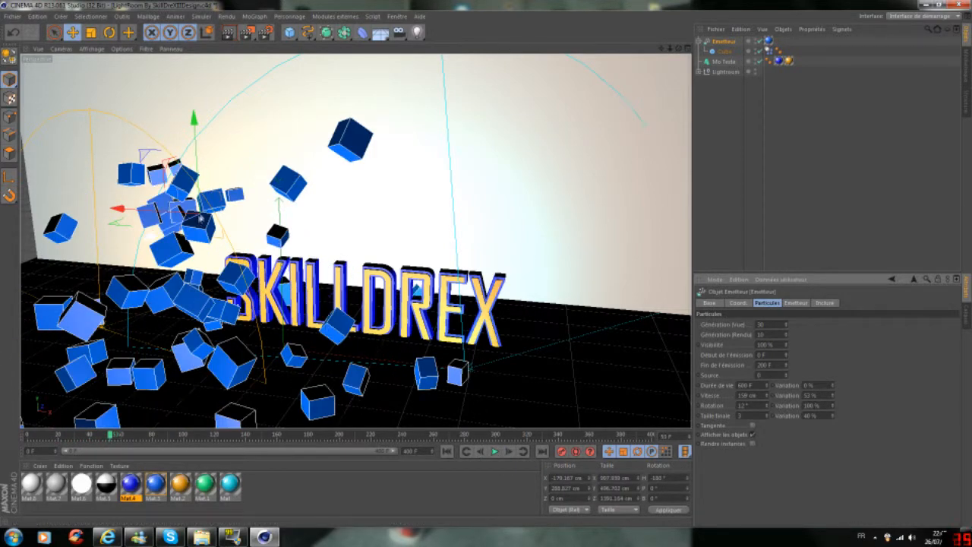
Step: Rotate the emitter toward the SKILLDREX text to a heading of about -140.5°
key(r)
mouse_move(224, 228)
mouse_down()
mouse_move(247, 219)
mouse_move(243, 227)
mouse_up()
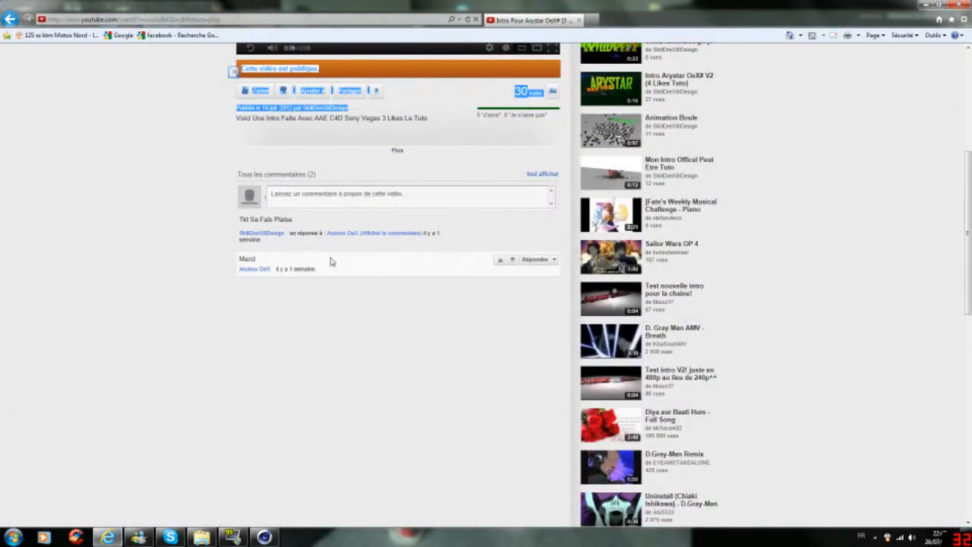
Step: Replay the reference intro video on the open YouTube page and return to CINEMA 4D
scroll(329, 260, up, 3)
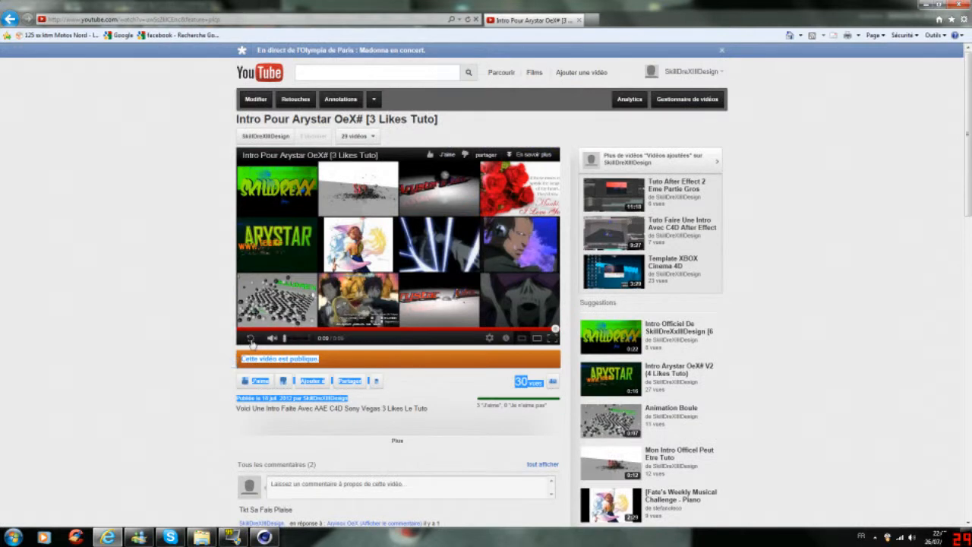
click(250, 339)
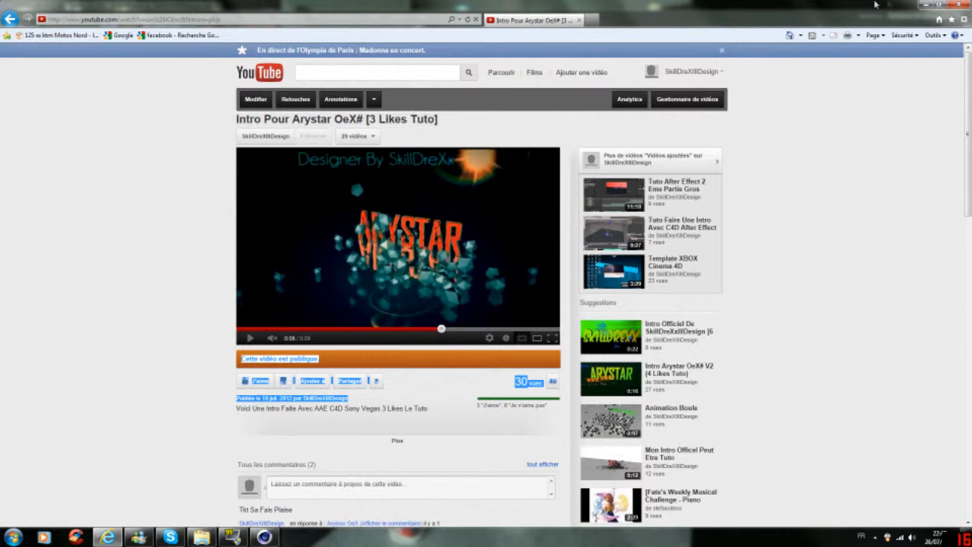
click(924, 6)
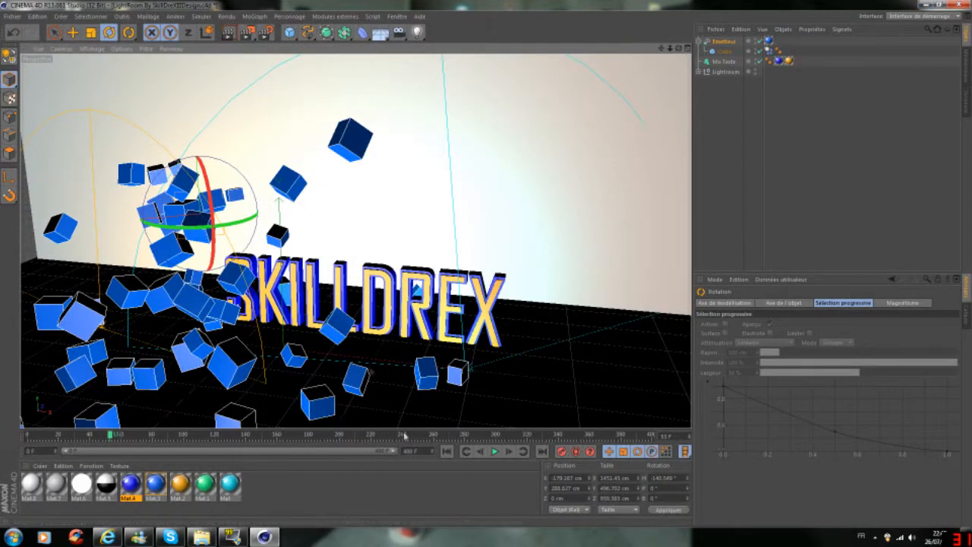
Step: Rotate the emitter further to a heading of about -97.8° and replay the animation from the start
drag(226, 226, 267, 214)
click(449, 452)
click(494, 452)
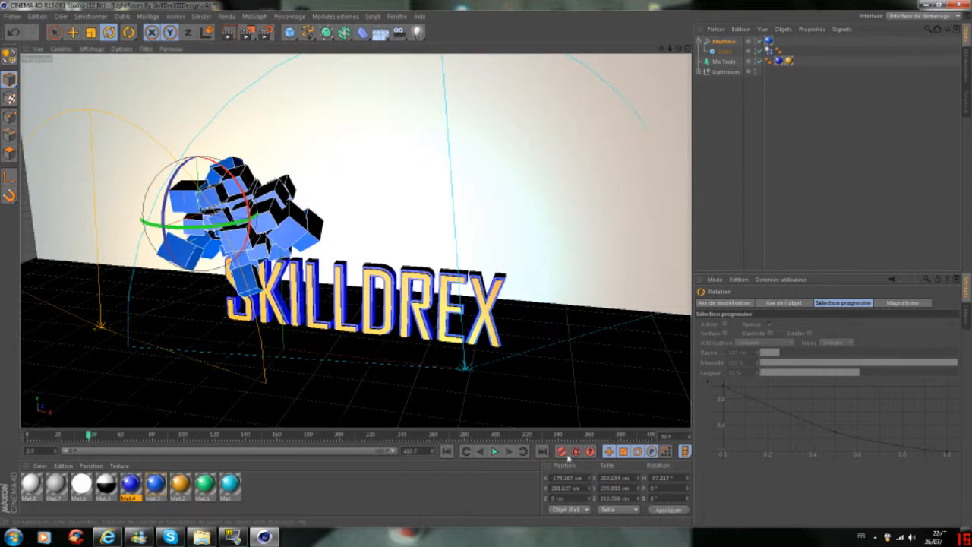
Step: Animate the emitter across the text from frame 40 to about frame 100, ending near the final X at X 447.4 cm with a 41.5° heading
key(e)
drag(232, 222, 494, 244)
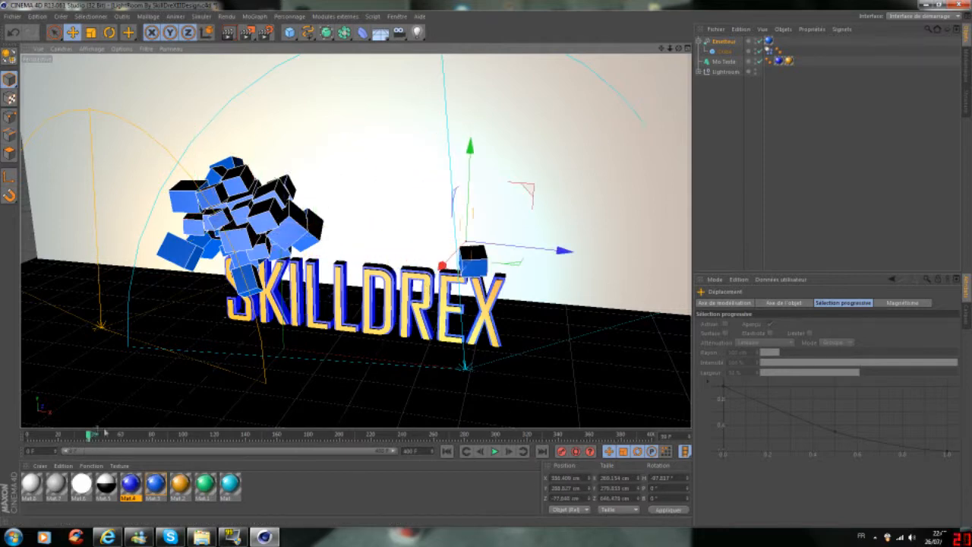
drag(91, 436, 182, 435)
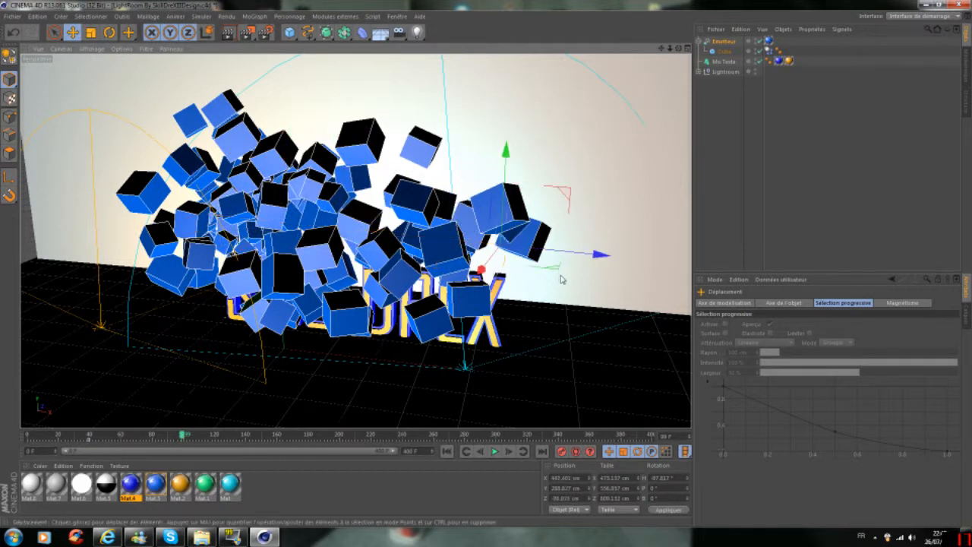
key(r)
drag(577, 216, 596, 192)
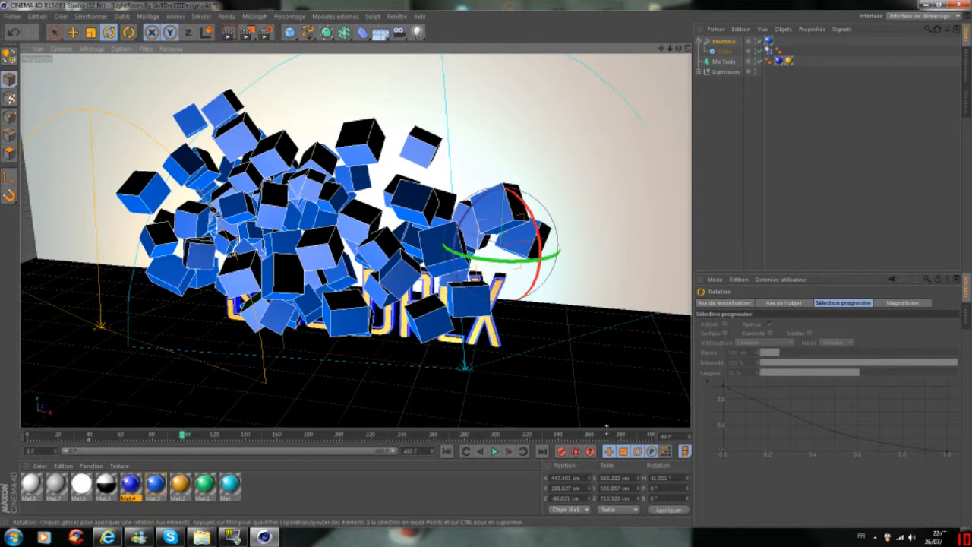
Step: Play the animation from the start to check how the cubes fall along the emitter's path
click(446, 451)
click(495, 451)
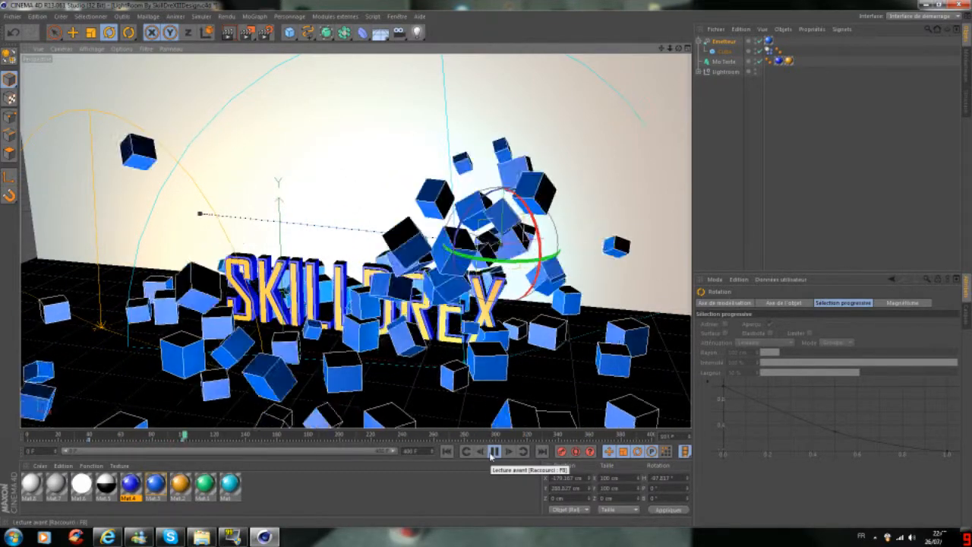
click(493, 451)
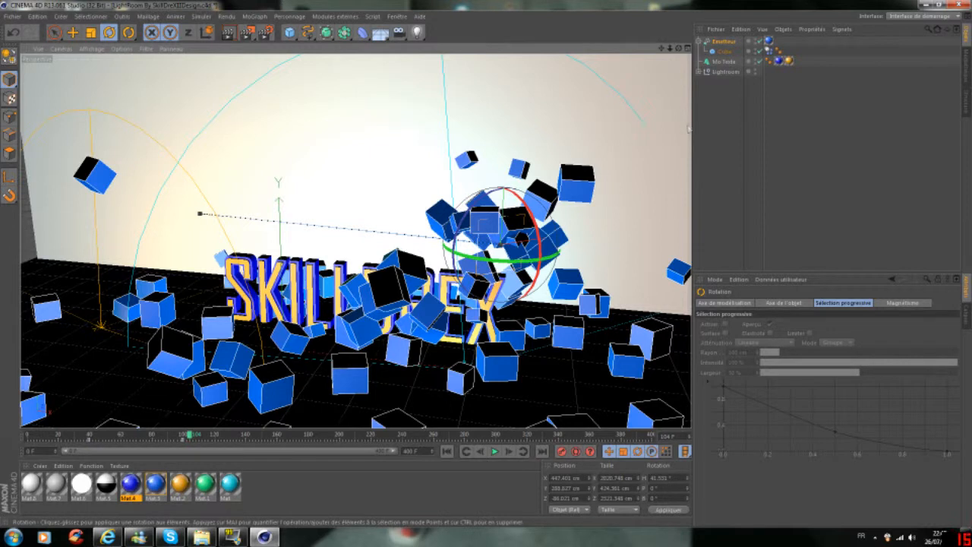
Step: Try the emitter's particle visibility at 0%, replay from the start, and restore it to 100%
click(725, 44)
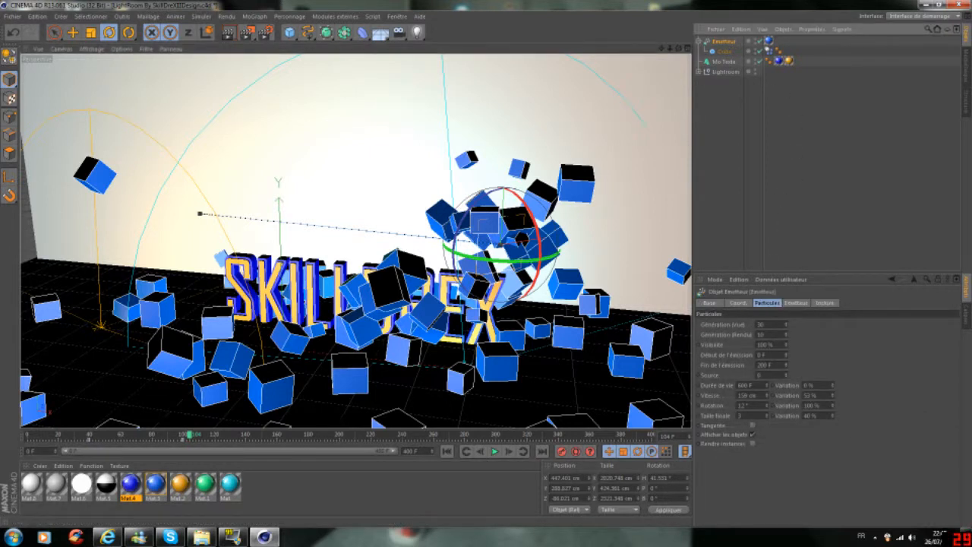
click(764, 325)
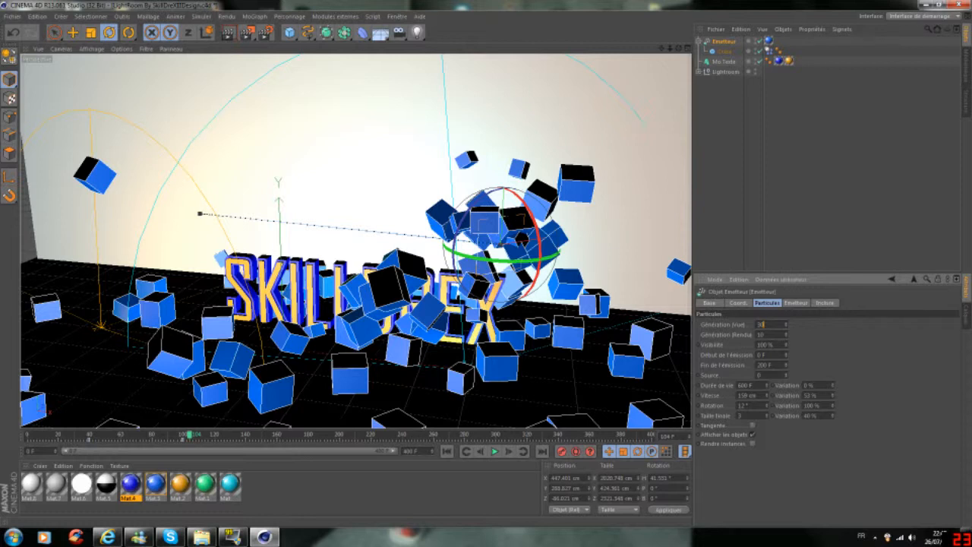
drag(773, 345, 743, 347)
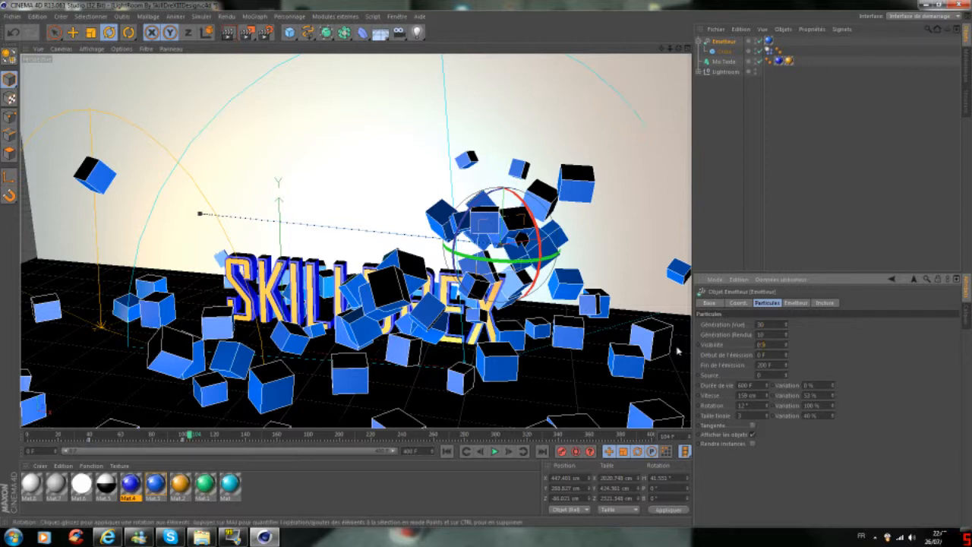
click(447, 451)
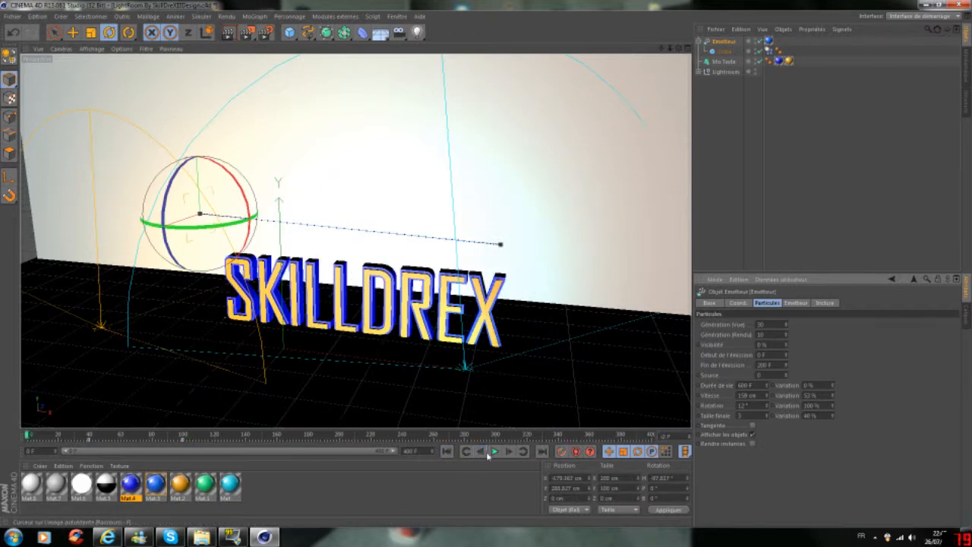
click(494, 452)
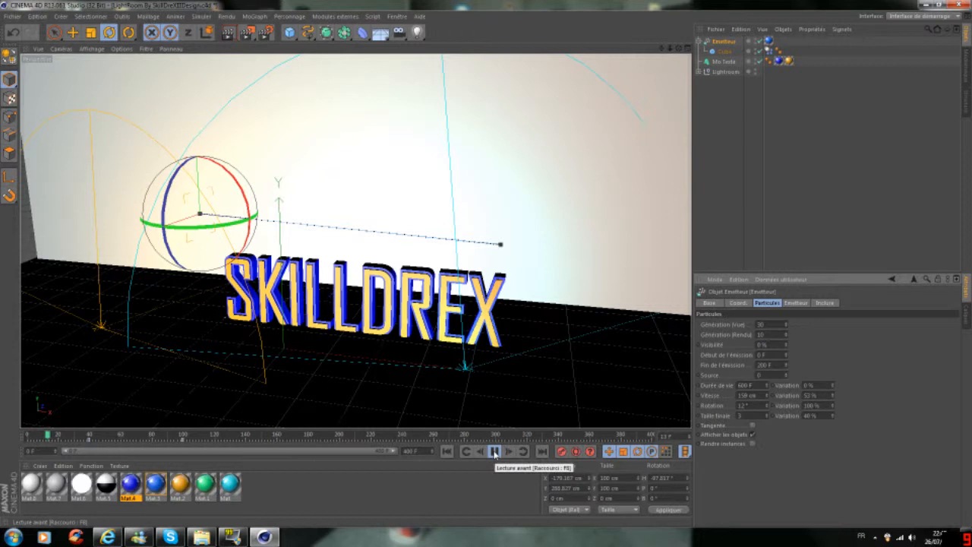
click(495, 451)
text(100)
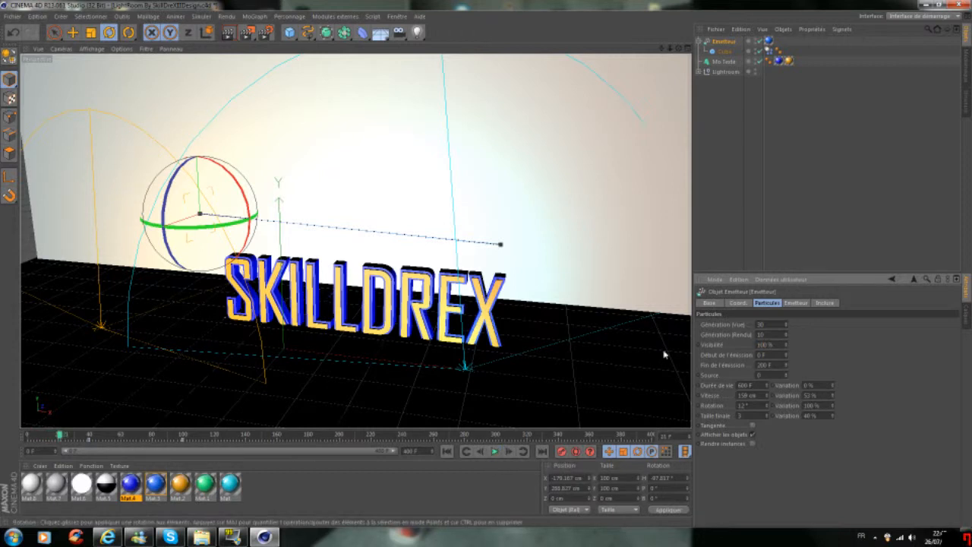
Step: Go to frame 120 and keyframe the emitter's particle visibility at 0%
drag(70, 435, 217, 436)
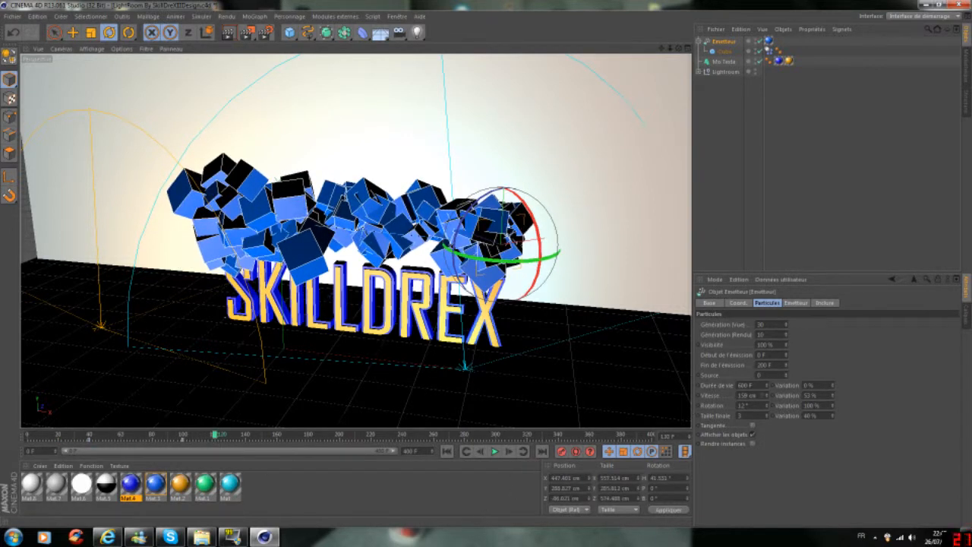
drag(774, 344, 681, 353)
key(BackSpace)
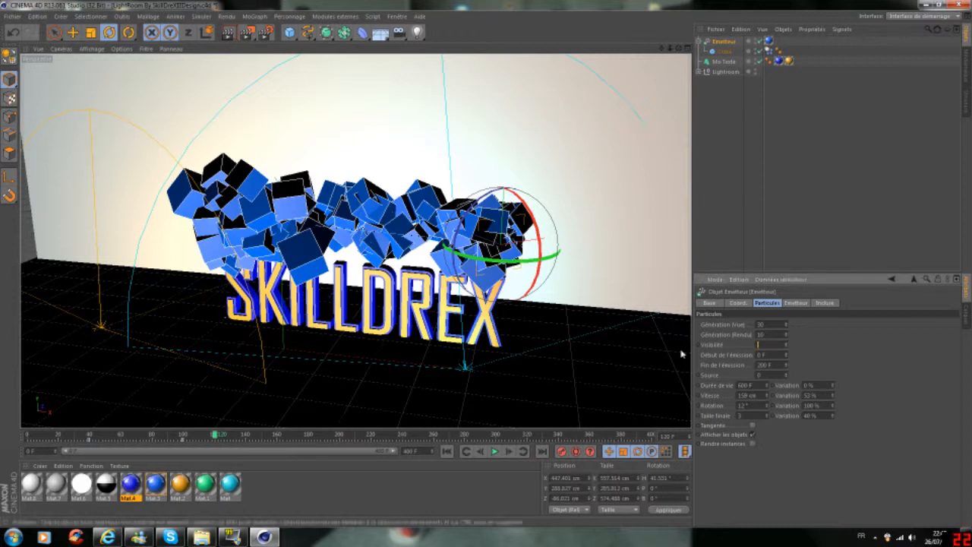
text(0)
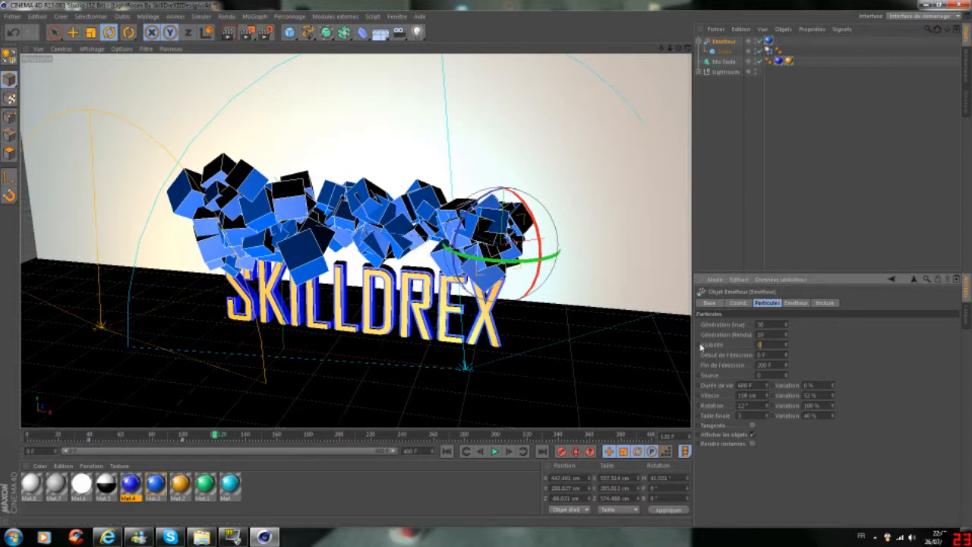
key(Return)
Step: Play the animation from the start to check the emitter's visibility keyframe
click(448, 451)
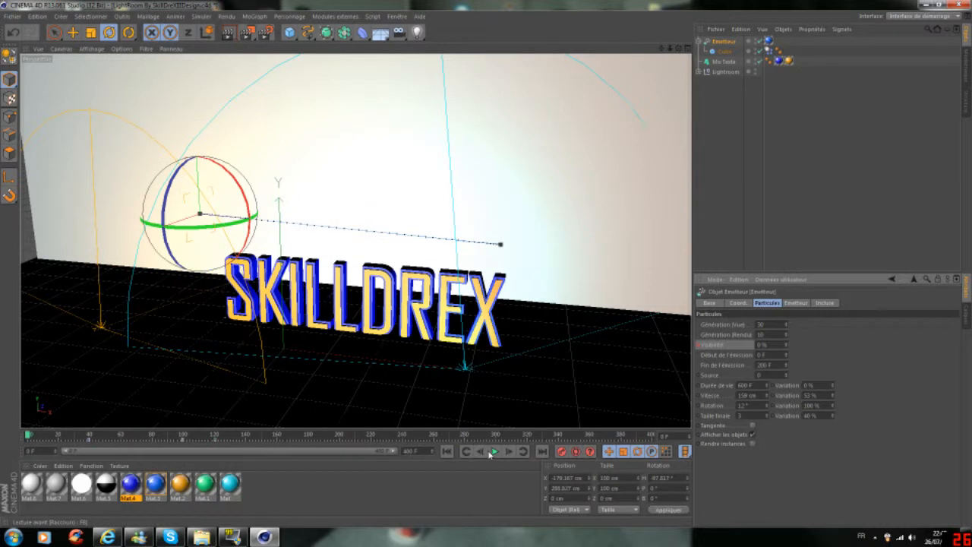
click(494, 451)
click(493, 452)
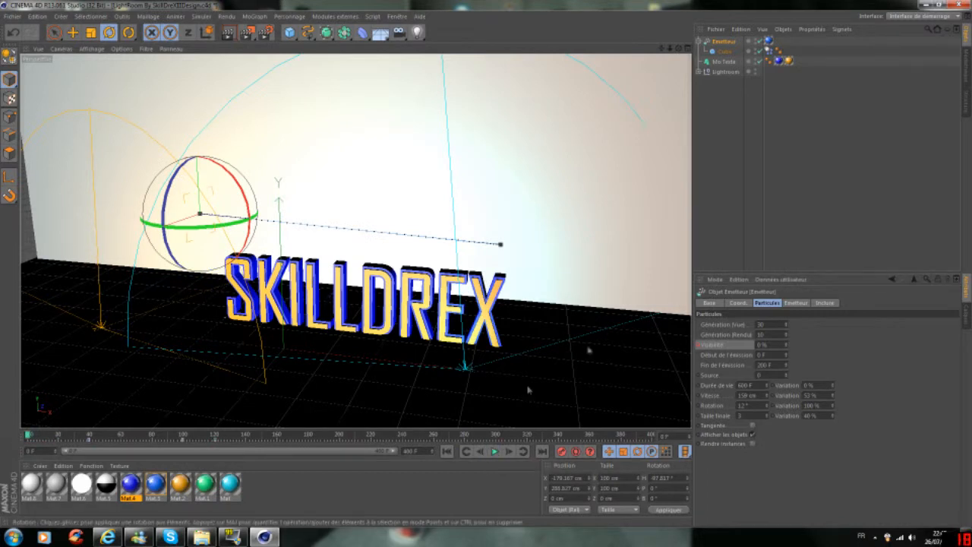
Step: Keyframe the emitter's particle visibility at 100% on frame 0 and play the animation past frame 120
double_click(761, 344)
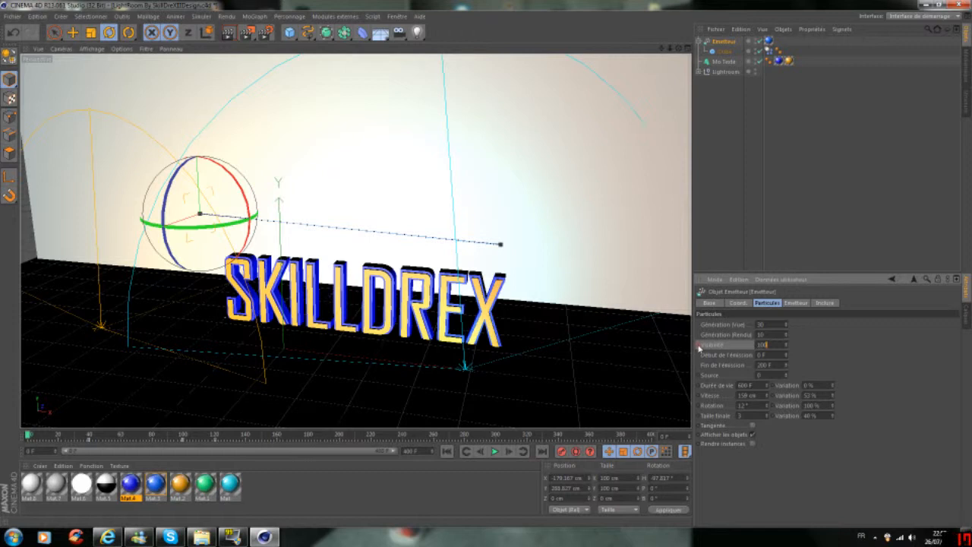
click(494, 451)
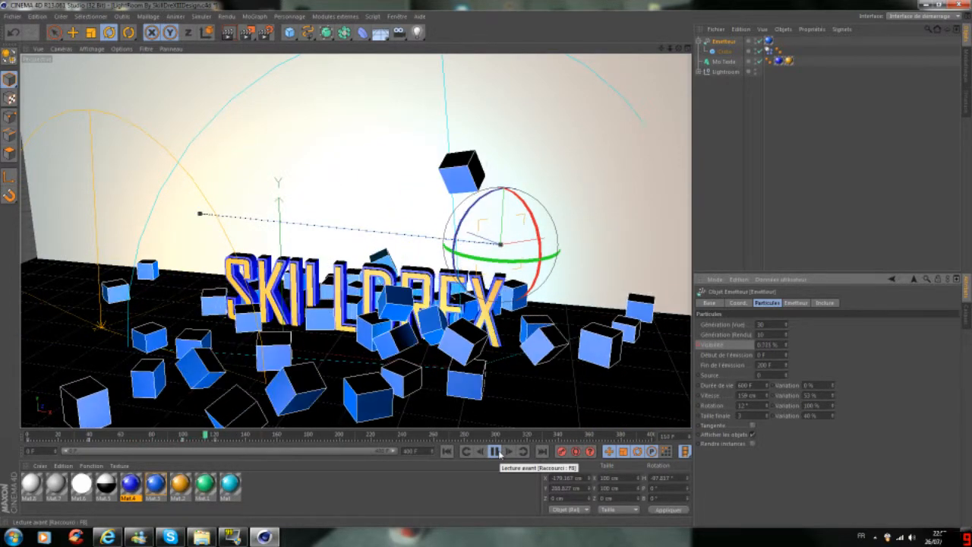
click(495, 452)
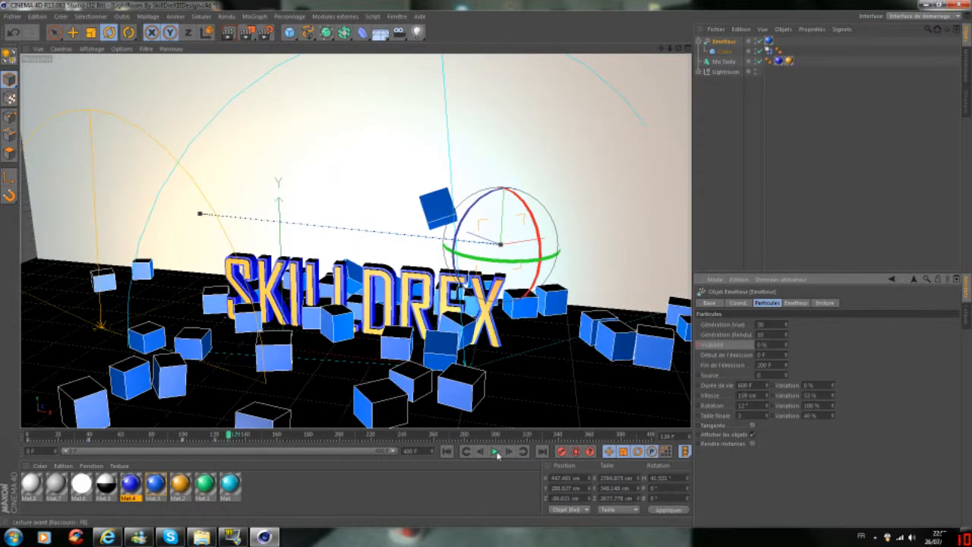
Step: Go back to frame 118 and set the emitter's particle visibility to 100% there
drag(229, 432, 214, 433)
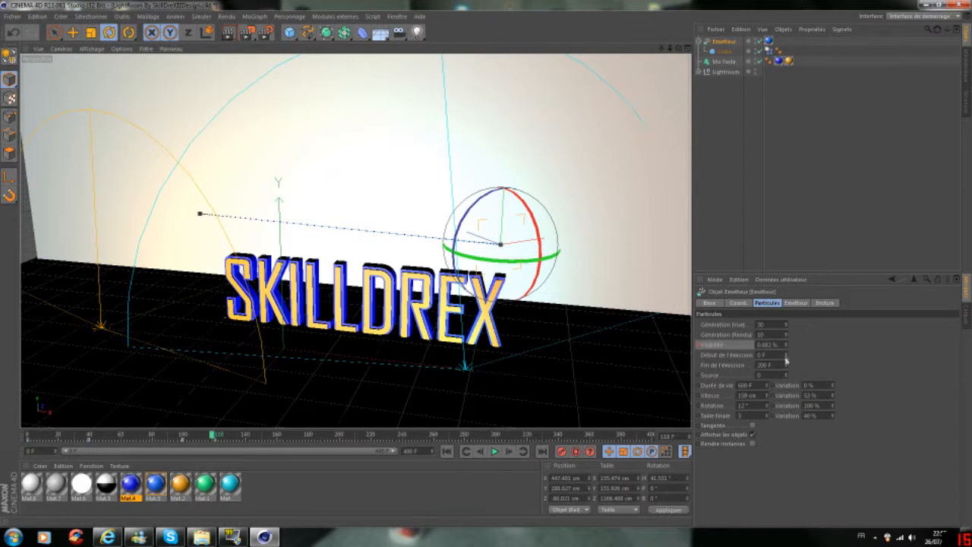
drag(778, 346, 515, 354)
key(BackSpace)
text(100)
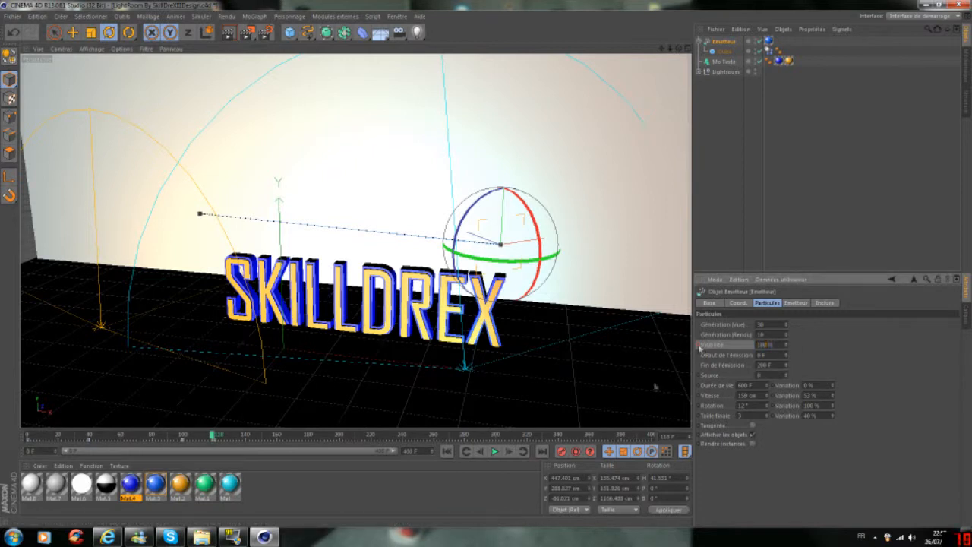
Step: Play the animation from the start to check the emitter's visibility keyframes and return to frame 0
click(446, 451)
click(494, 451)
click(494, 451)
click(447, 451)
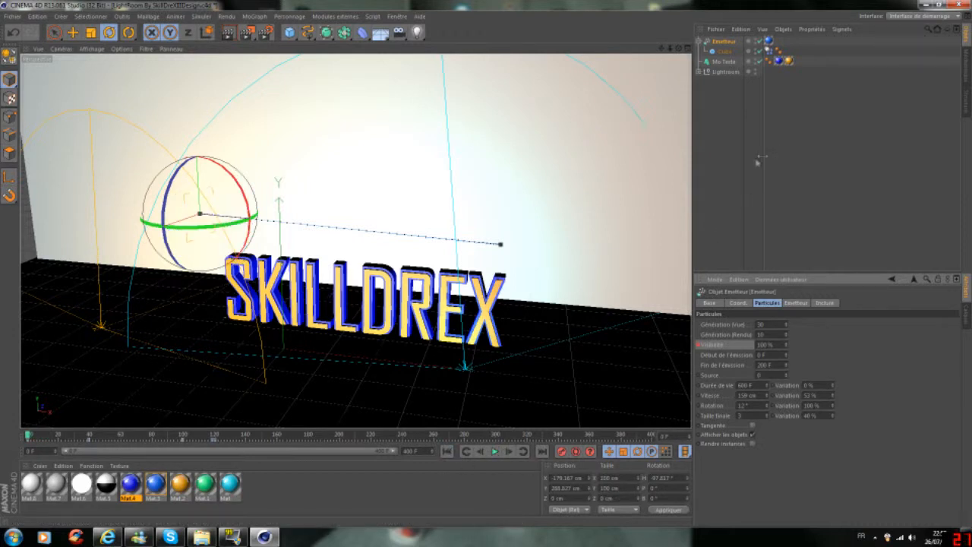
Step: Raise the SKILLDREX text slightly above the floor along Y in the front view and return to the perspective view
key(e)
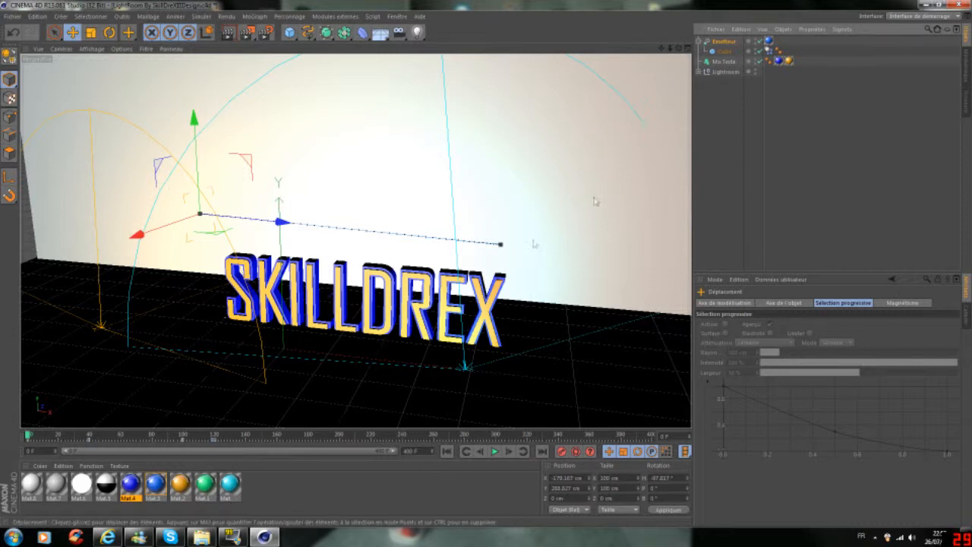
click(362, 31)
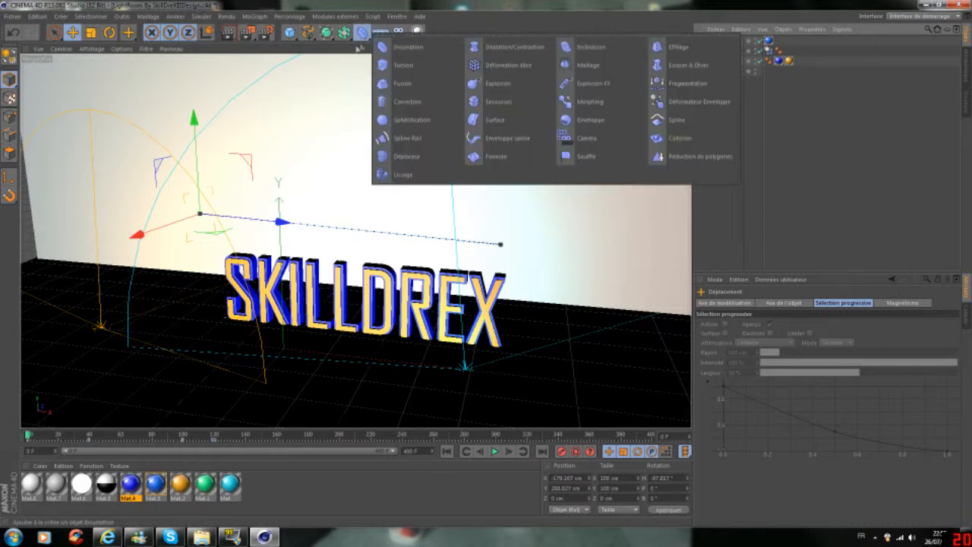
click(353, 51)
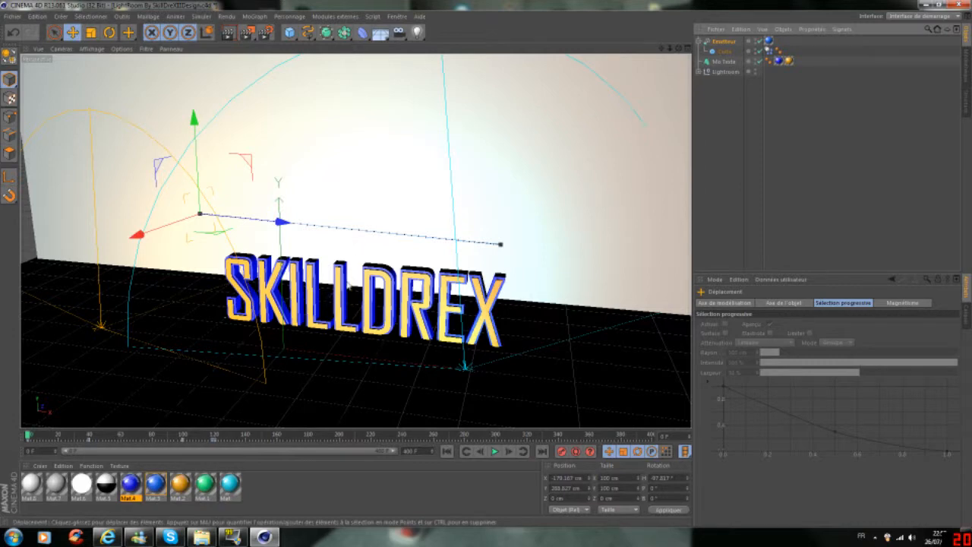
middle_click(394, 320)
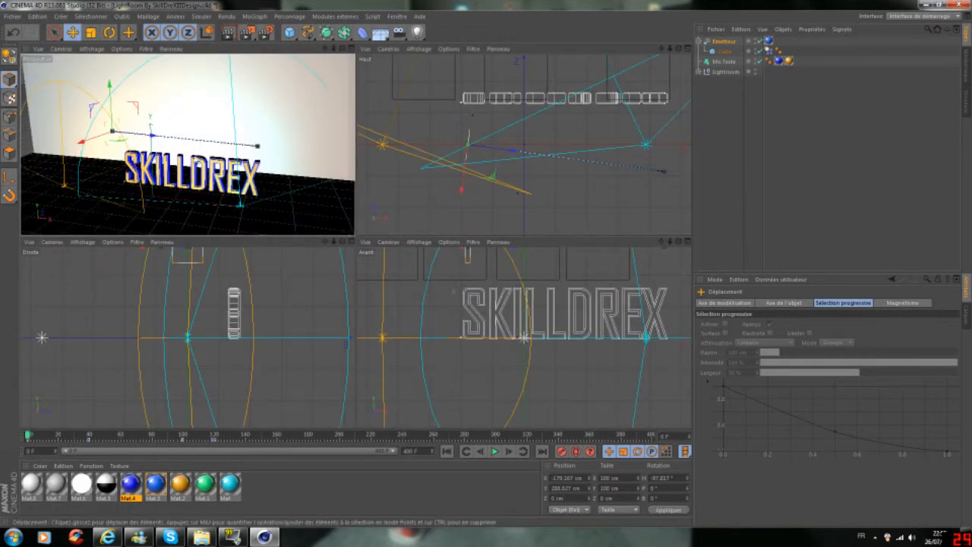
click(193, 170)
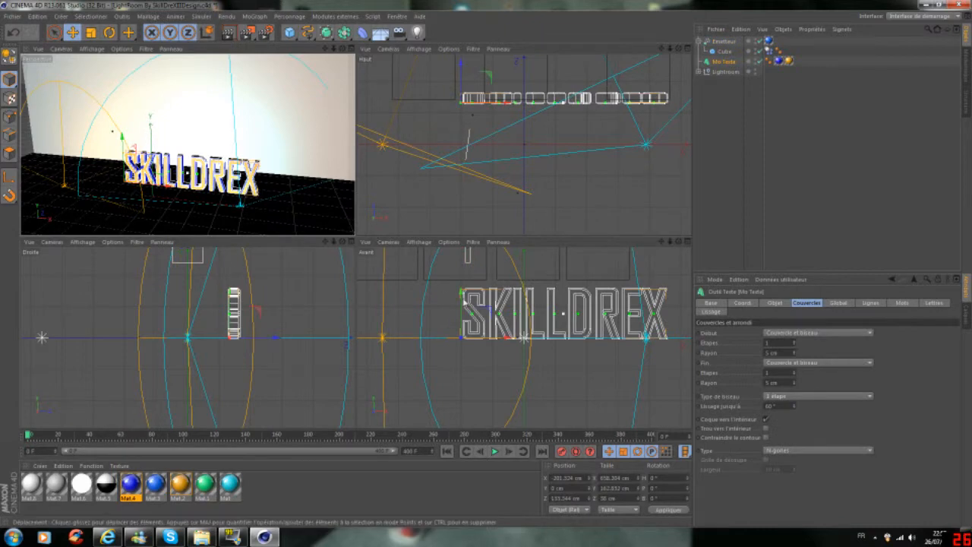
drag(461, 299, 461, 297)
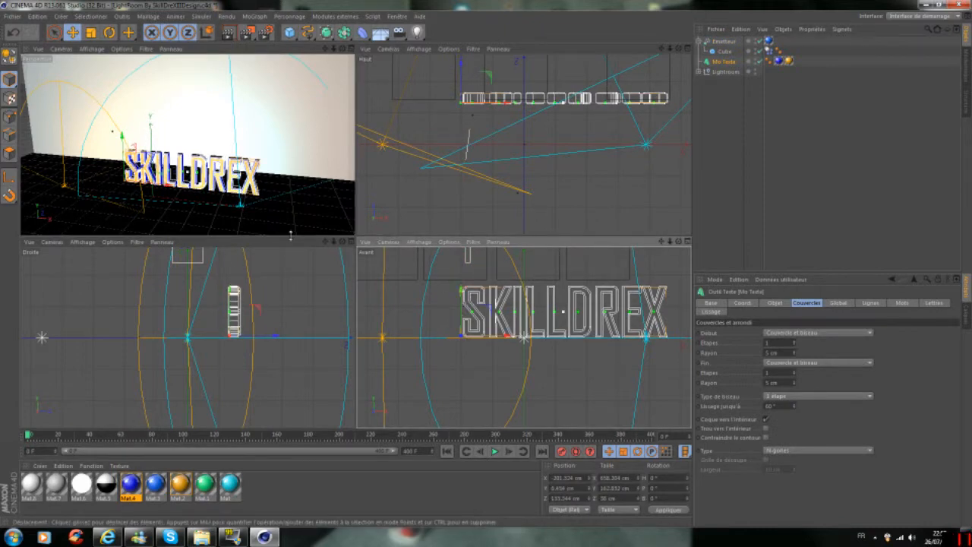
middle_click(281, 221)
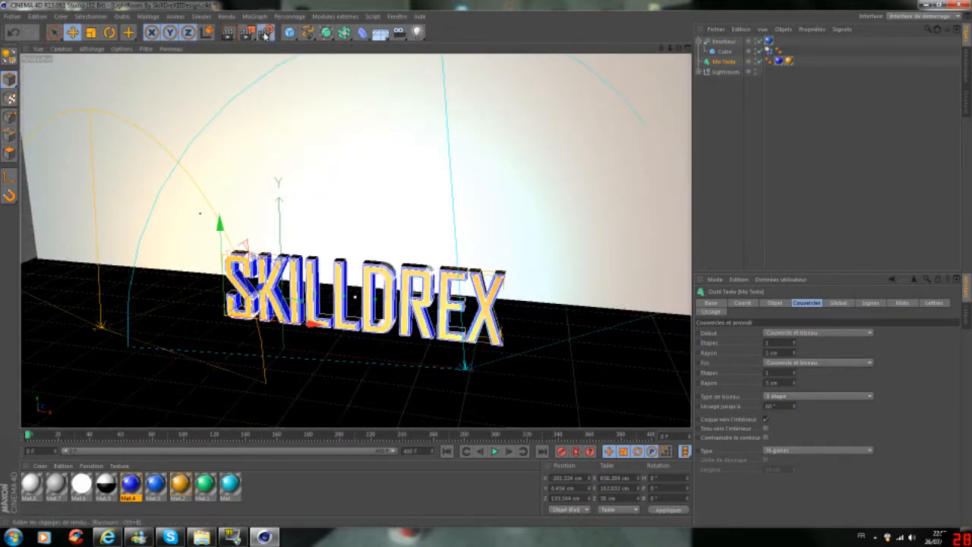
Step: Set the render output to be saved on the Desktop as Intro SkillDreXx, with Film AVI as the format
click(266, 34)
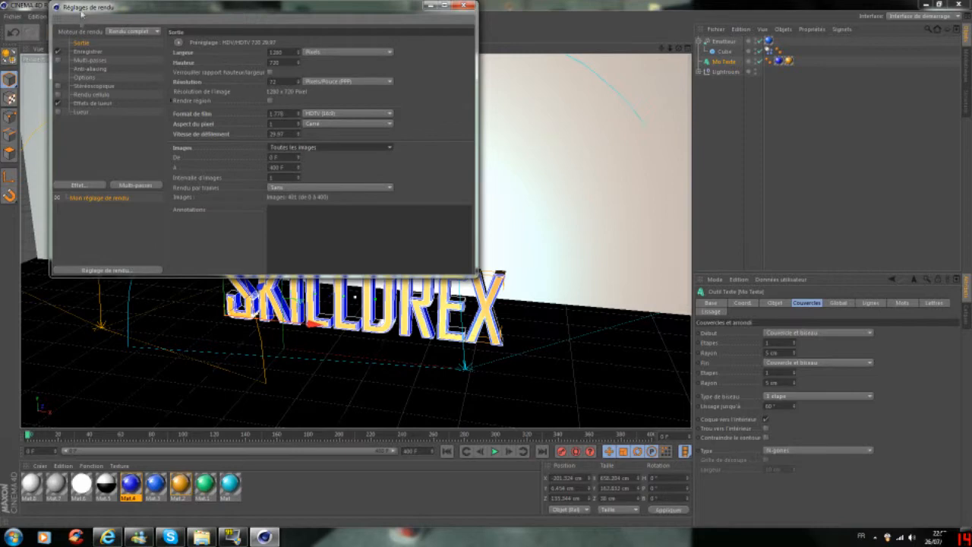
click(85, 51)
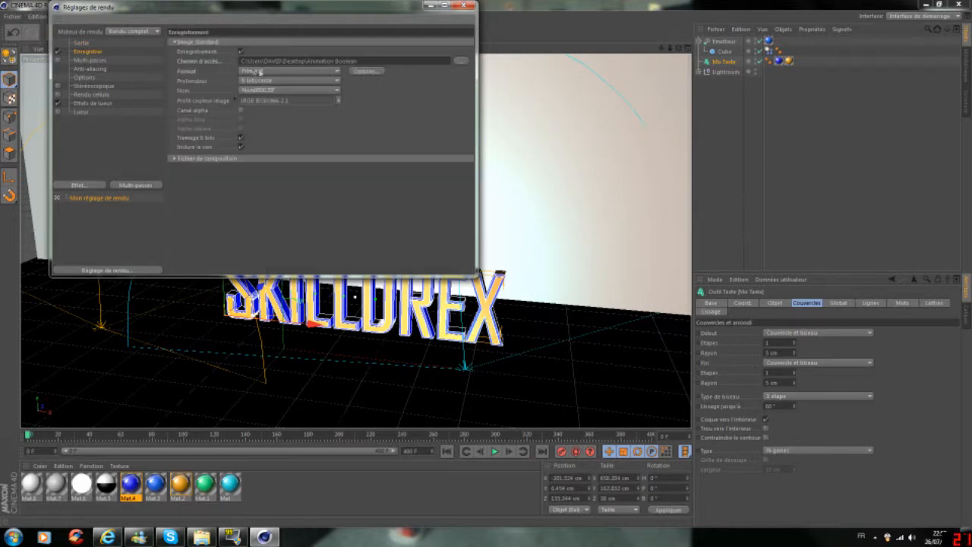
click(461, 60)
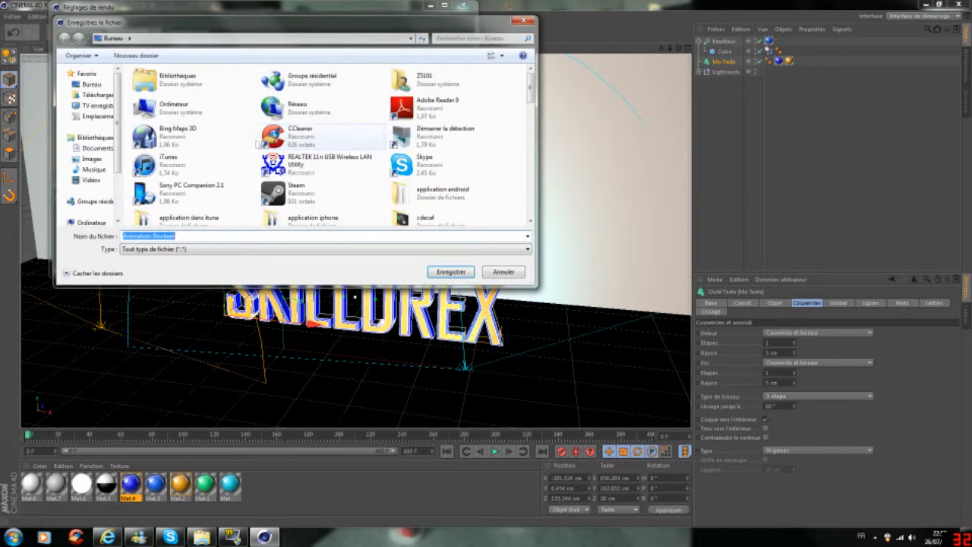
text(Im)
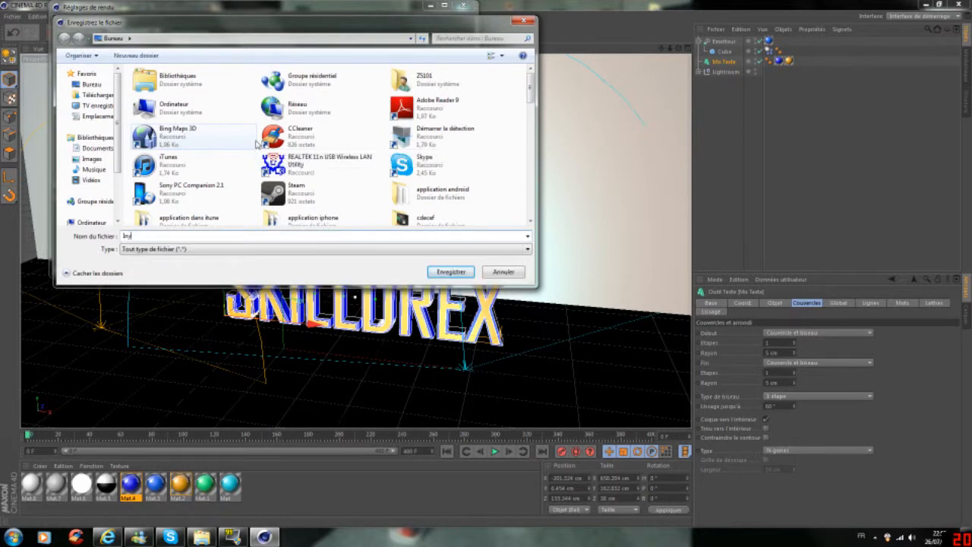
key(BackSpace)
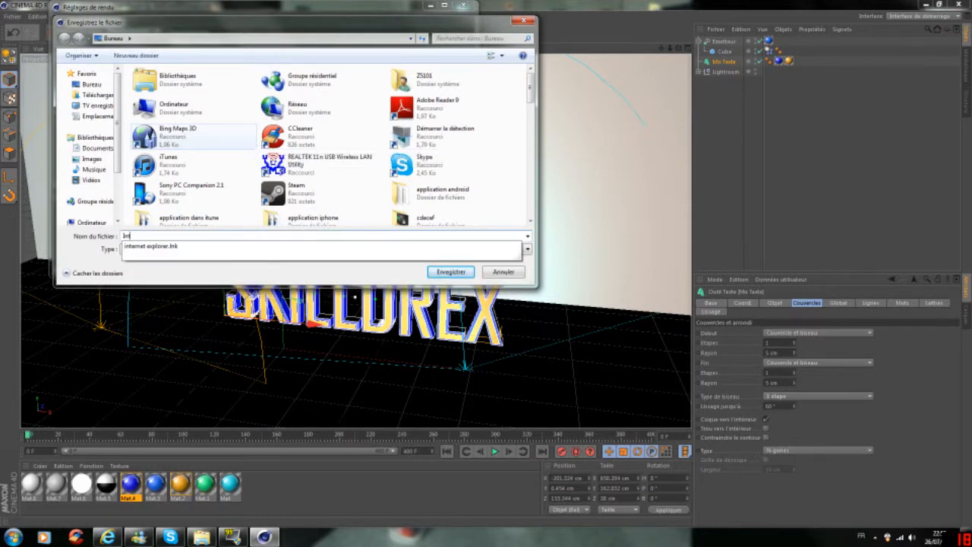
text(tro SkillDreX)
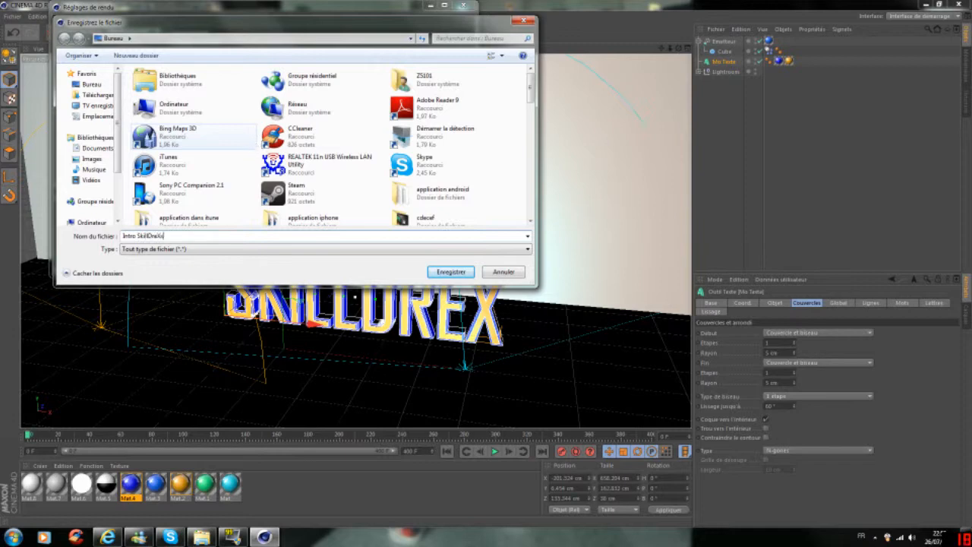
click(463, 272)
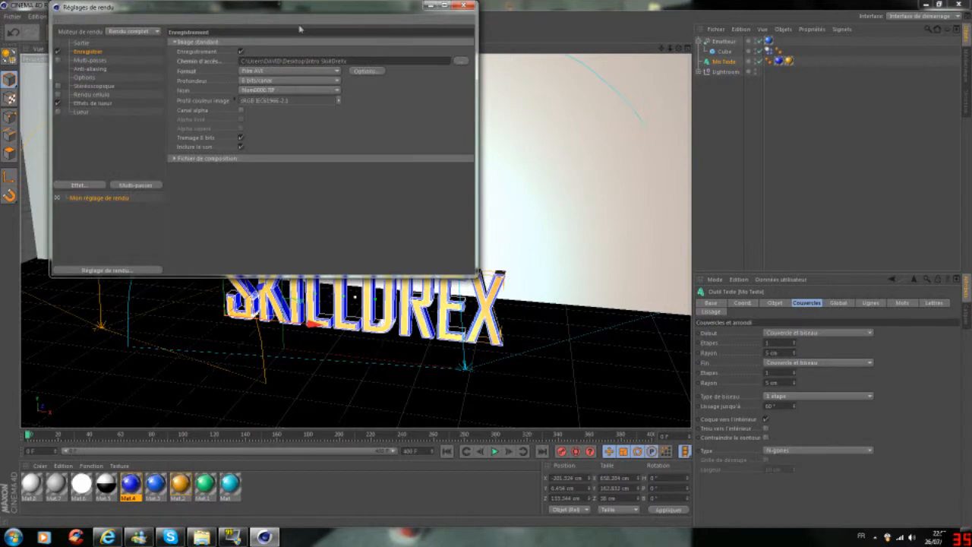
click(263, 72)
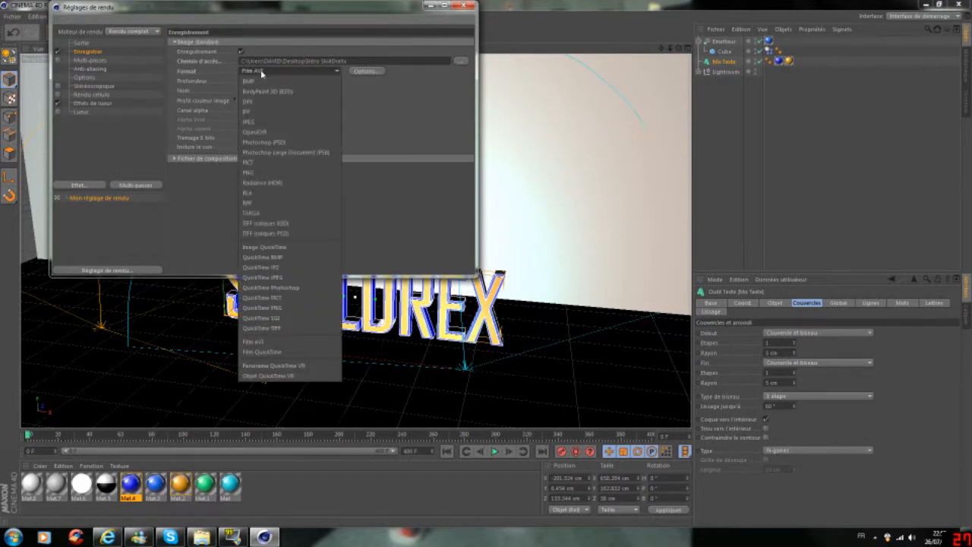
click(265, 73)
Step: Review the multi-pass, anti-aliasing, options, cel render and effect pages of the render settings and close them
click(85, 60)
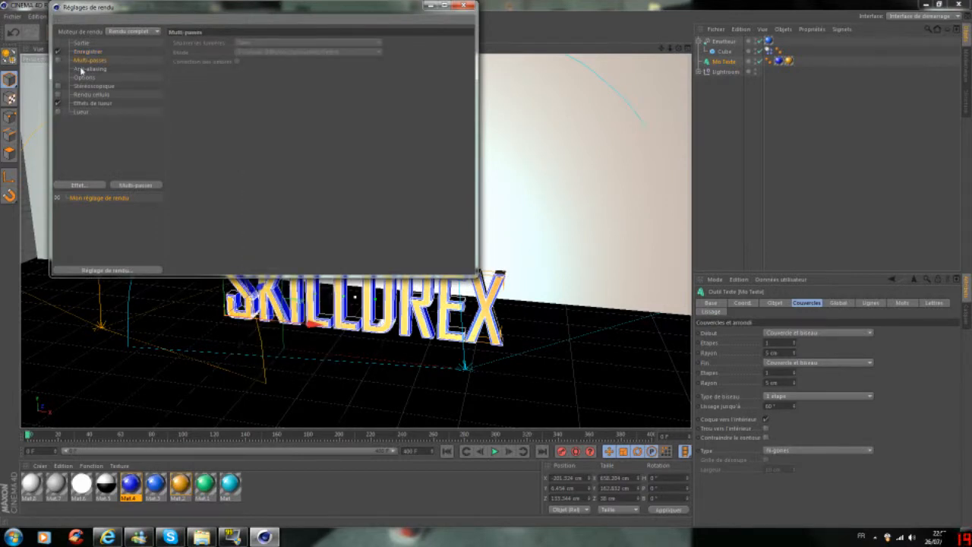
click(82, 69)
click(84, 77)
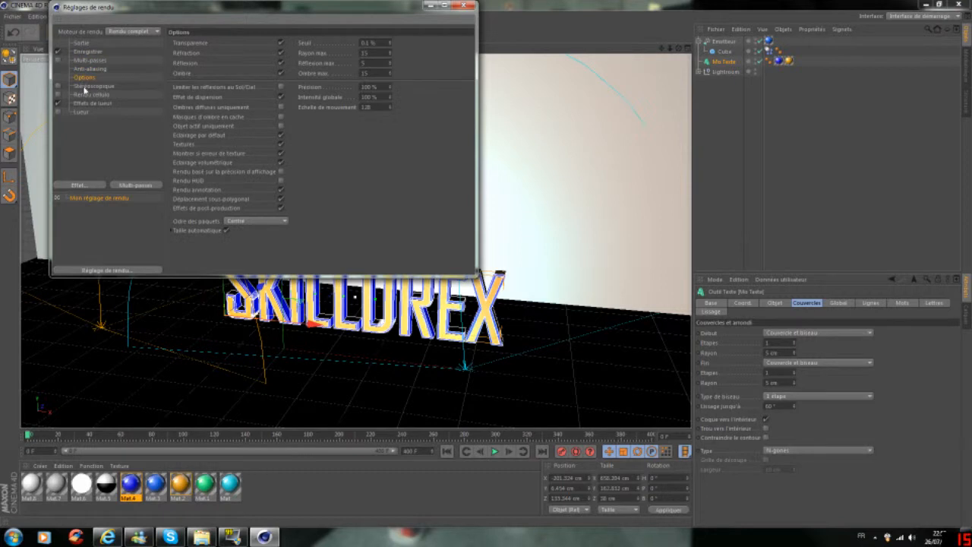
click(81, 95)
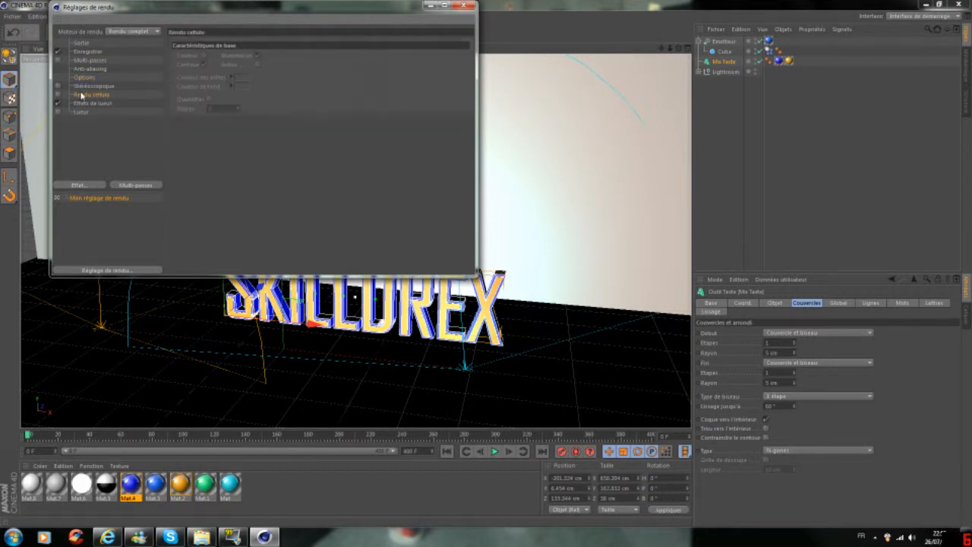
click(87, 103)
click(79, 185)
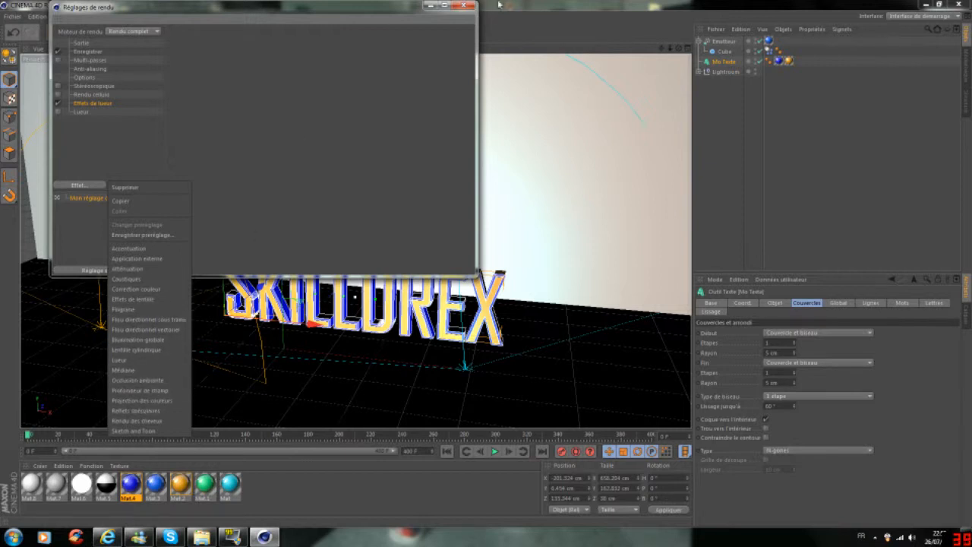
click(464, 9)
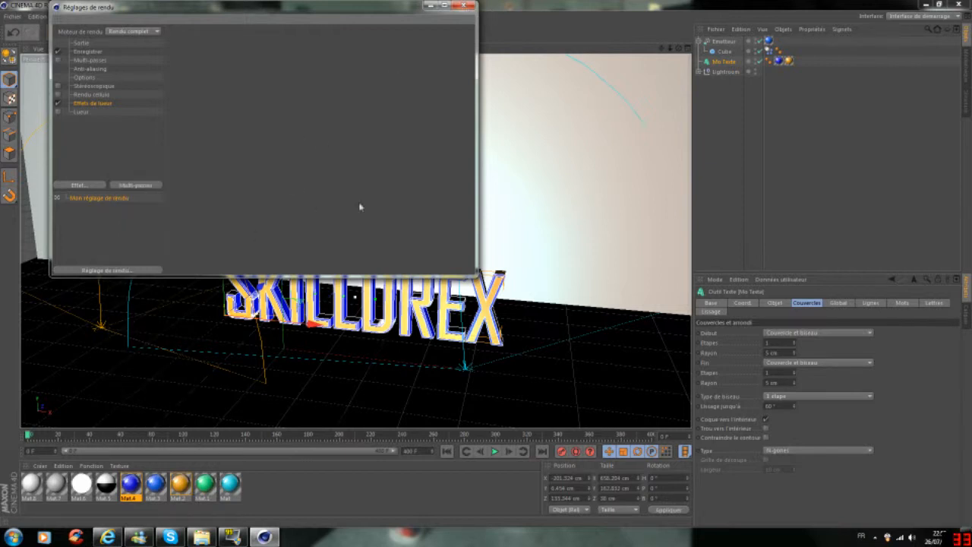
click(465, 6)
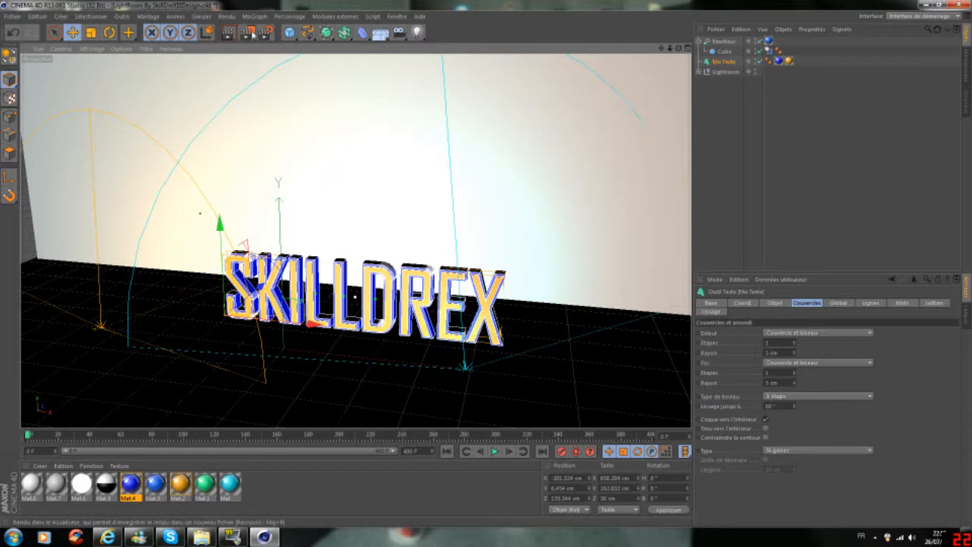
click(248, 32)
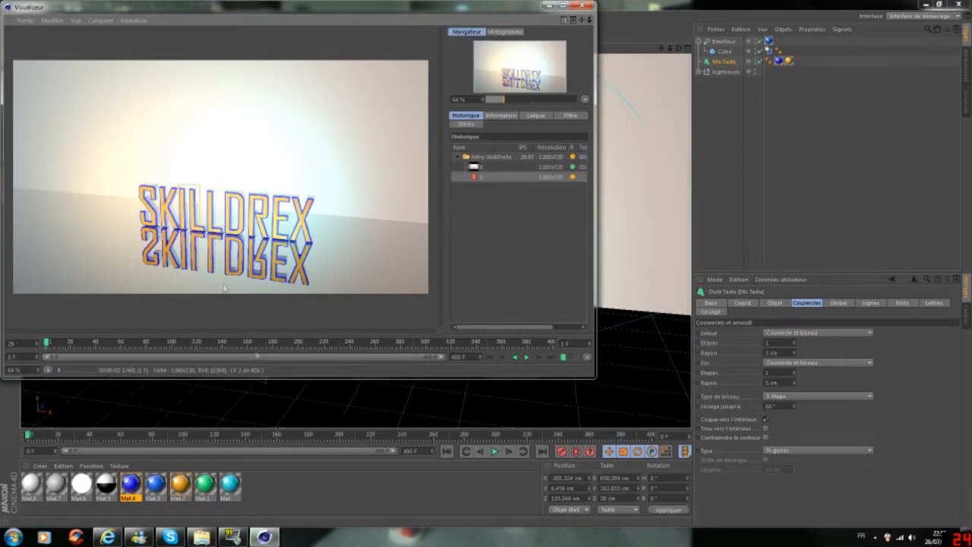
click(582, 5)
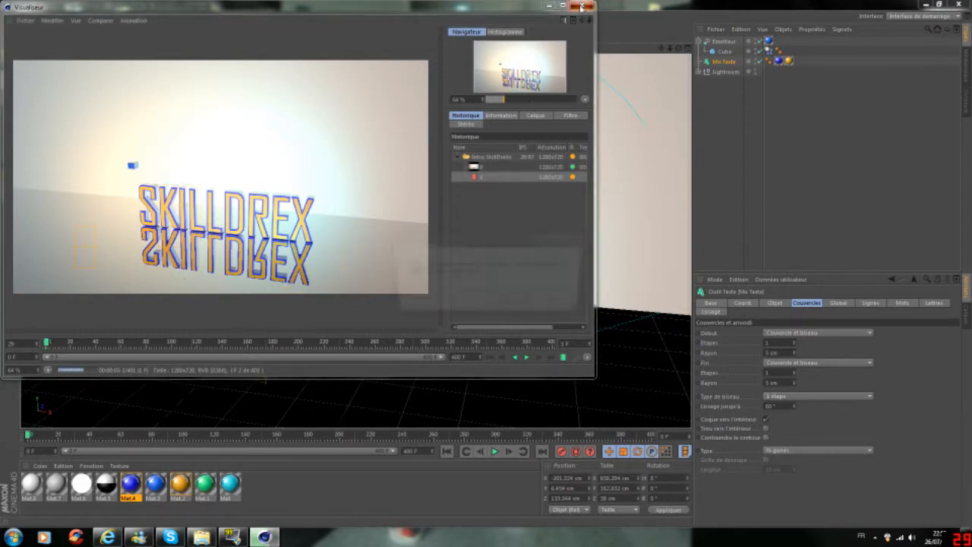
click(503, 301)
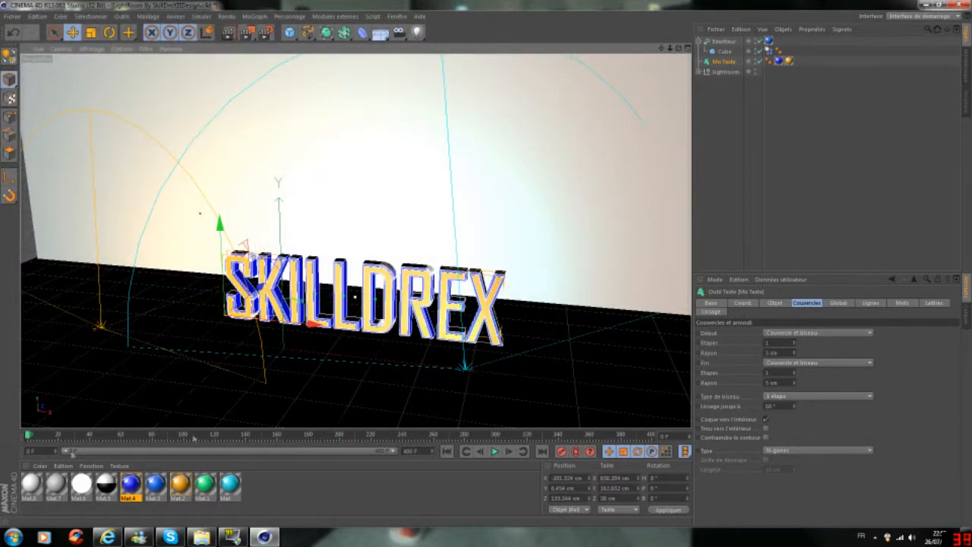
Step: Play the animation until the cubes have fallen around the text and set the timeline's end to frame 150
click(494, 451)
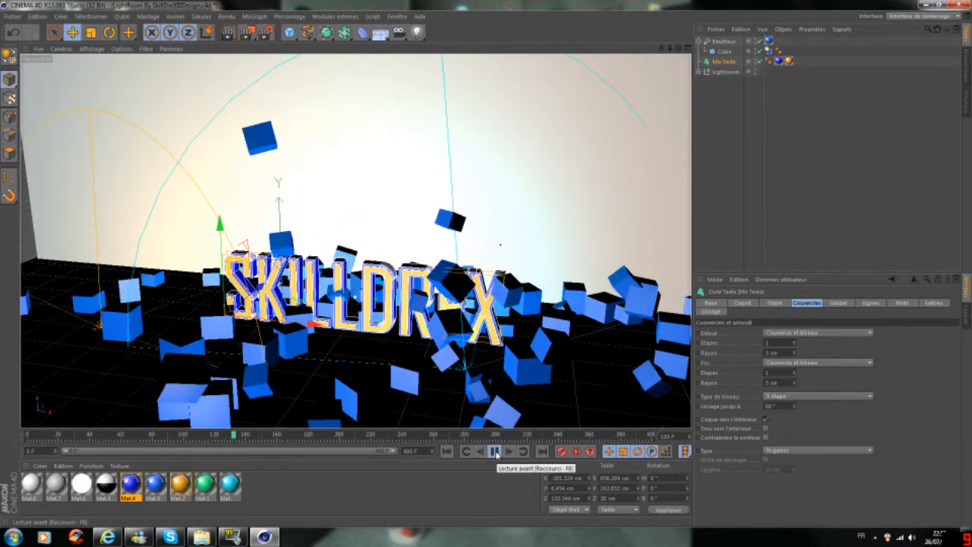
click(495, 451)
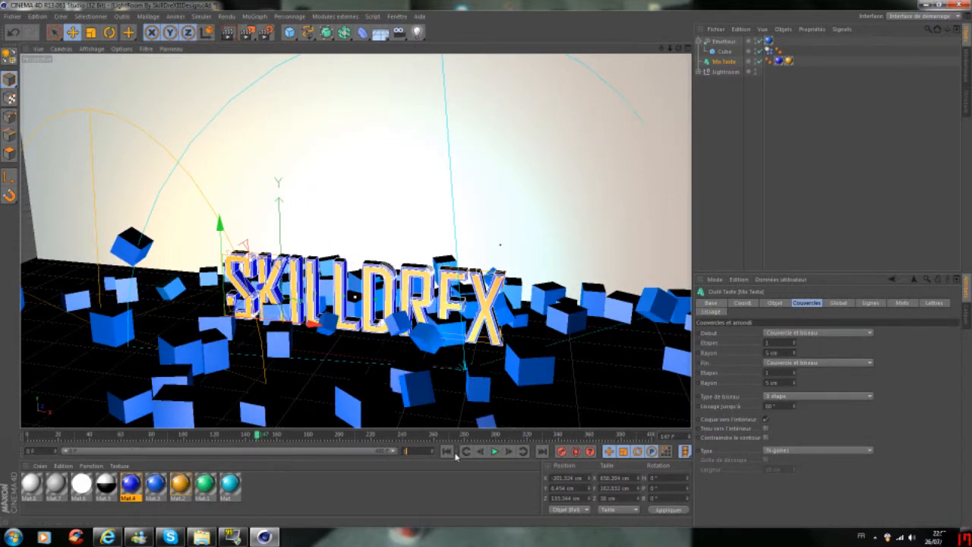
key(Return)
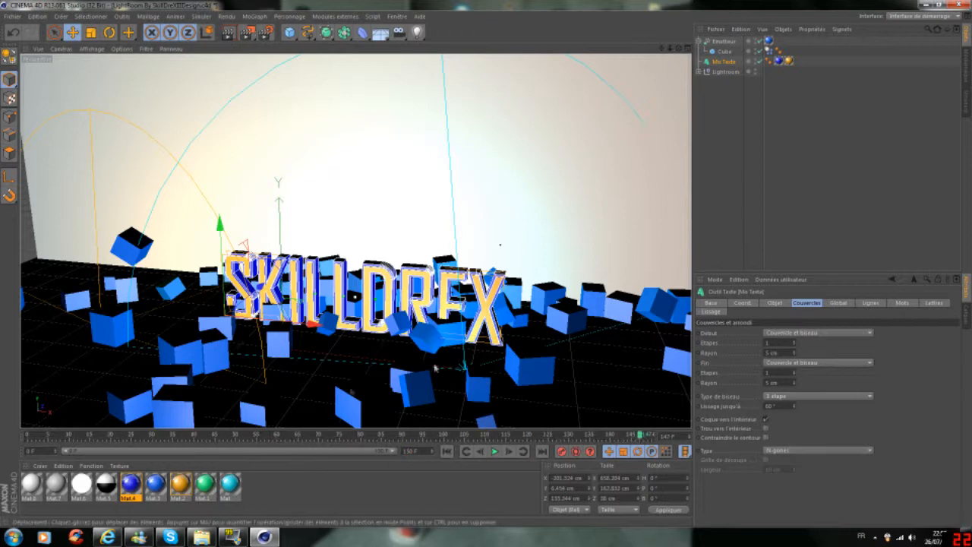
Step: Render the animation to the picture viewer, overwriting the existing Intro SkillDreXx.avi on the Desktop
click(247, 32)
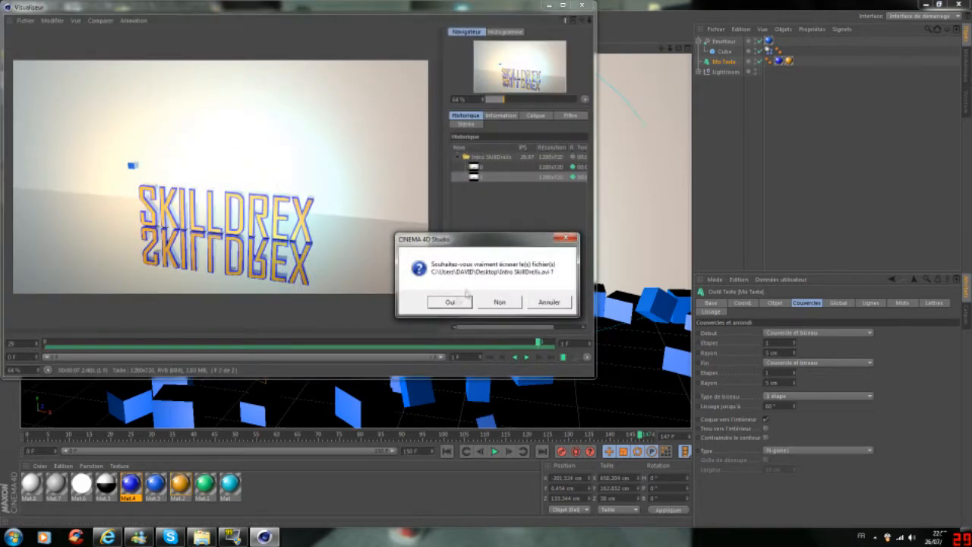
click(447, 301)
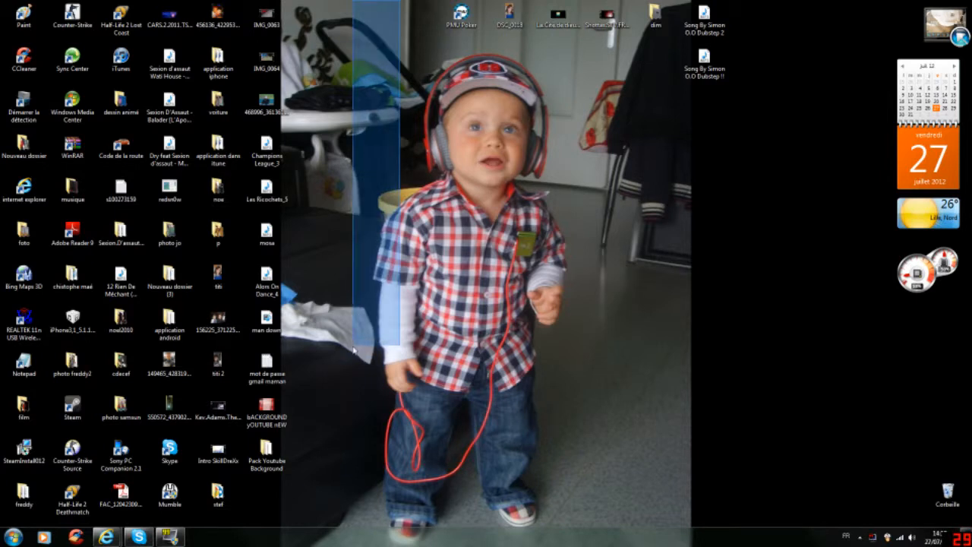
drag(297, 36, 667, 511)
drag(735, 523, 562, 69)
click(715, 99)
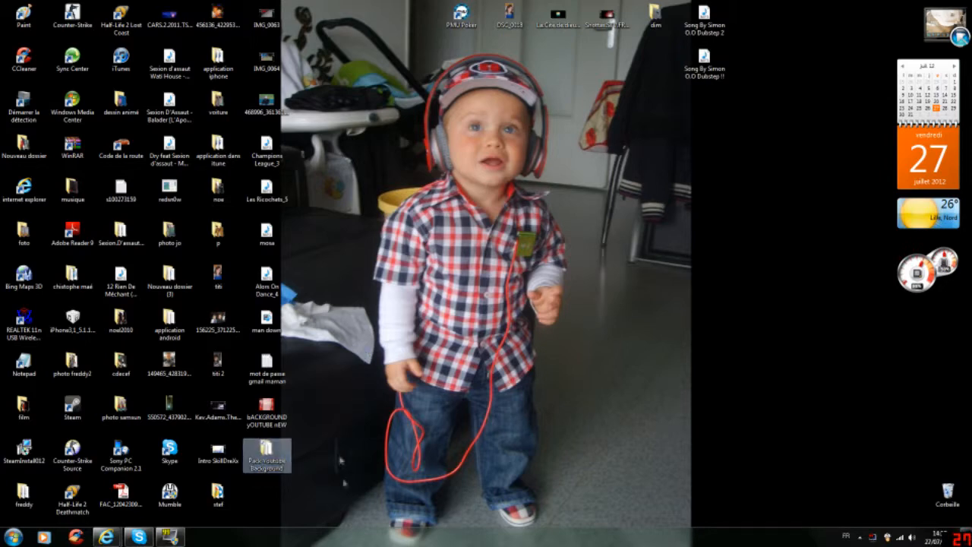
Step: View the bACKGROUND yOUTUBE nEW image from the desktop and close the photo viewer
double_click(261, 409)
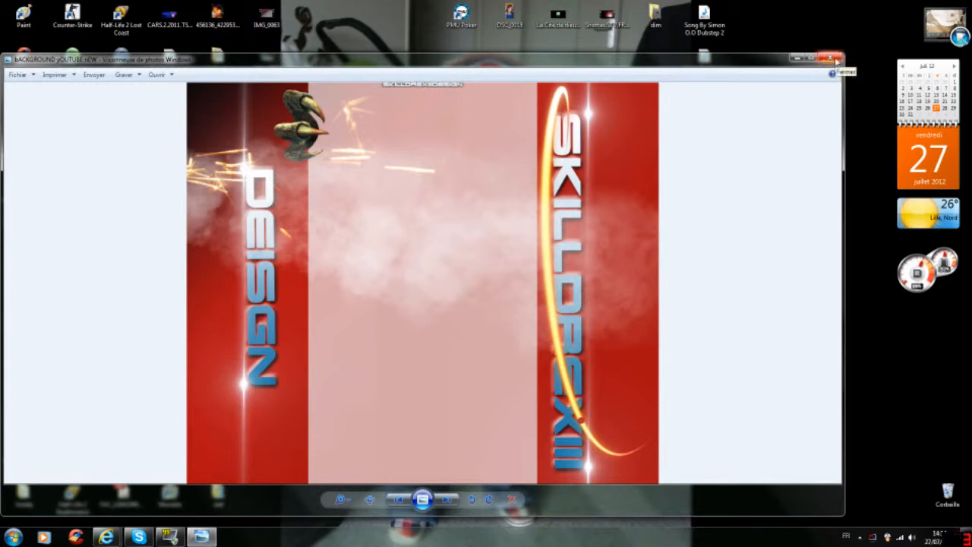
click(835, 60)
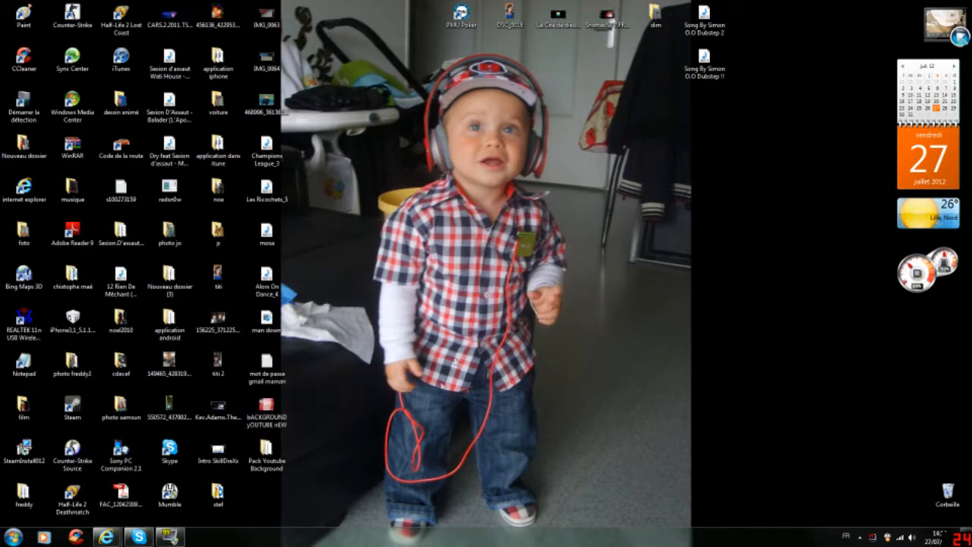
Step: Open the desktop folder that holds the Pack GFX and Fichier C4D folders
click(13, 537)
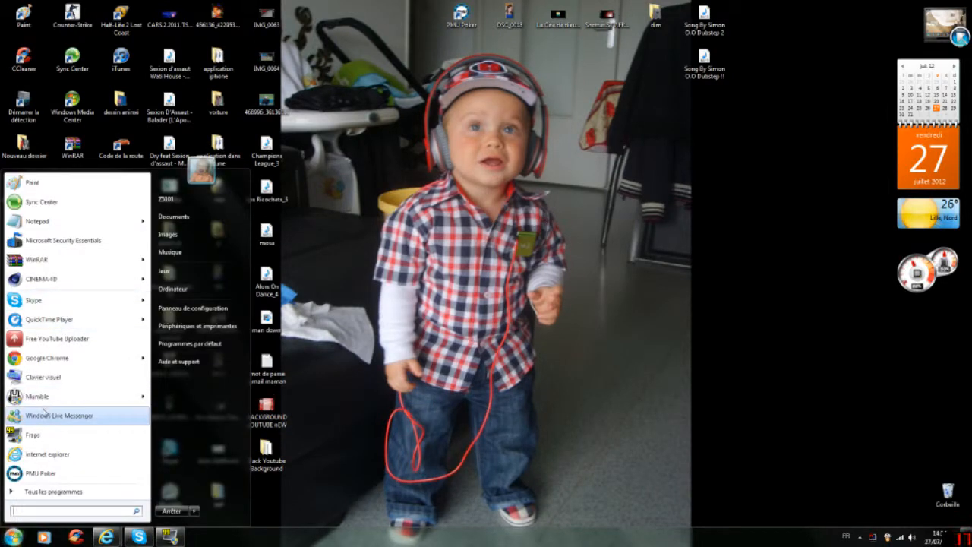
click(265, 452)
double_click(217, 493)
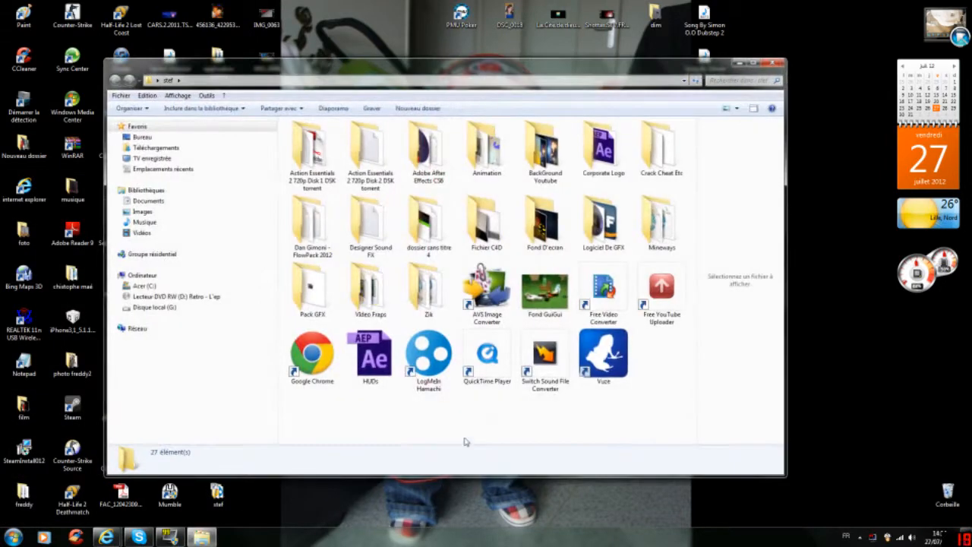
Step: Launch Adobe After Effects CS6 from the Logiciel De GFX folder and minimise the folder window
double_click(603, 222)
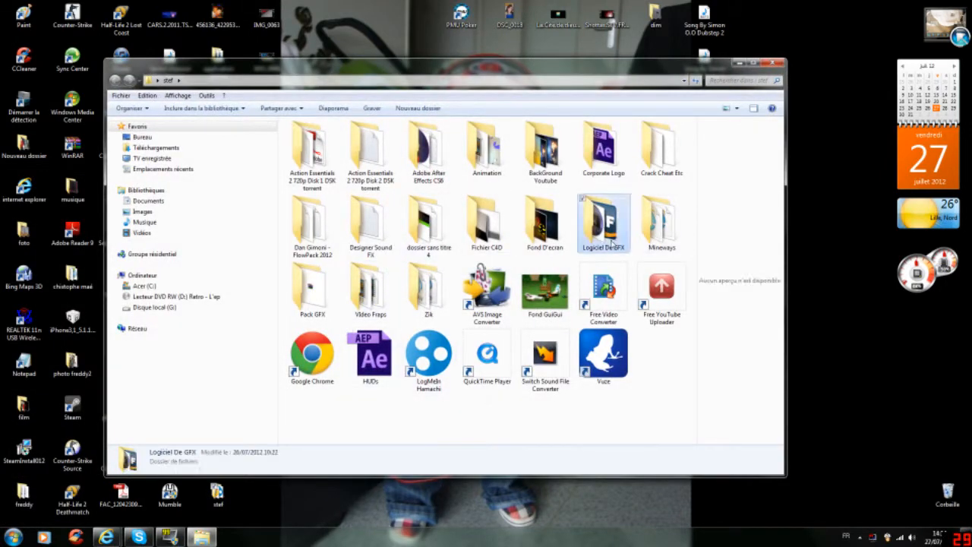
click(370, 161)
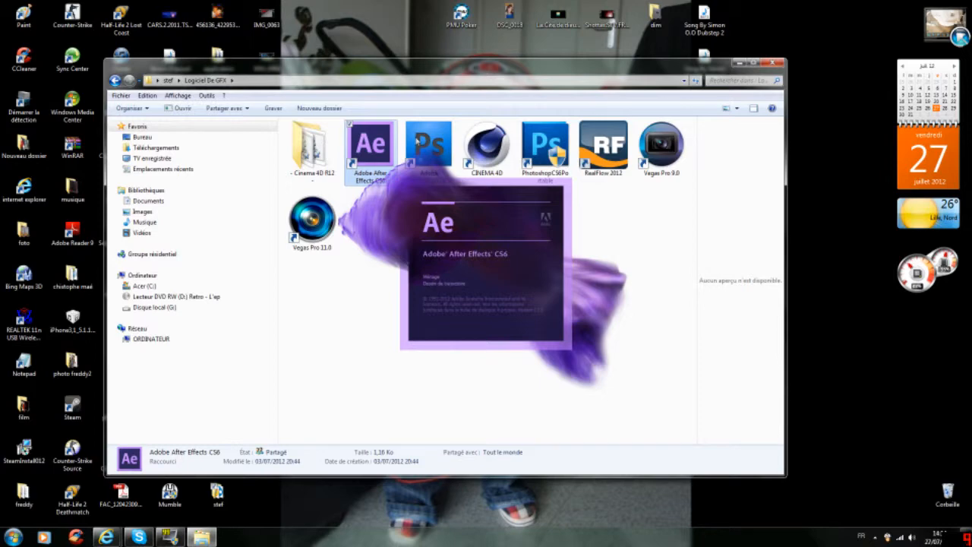
click(739, 63)
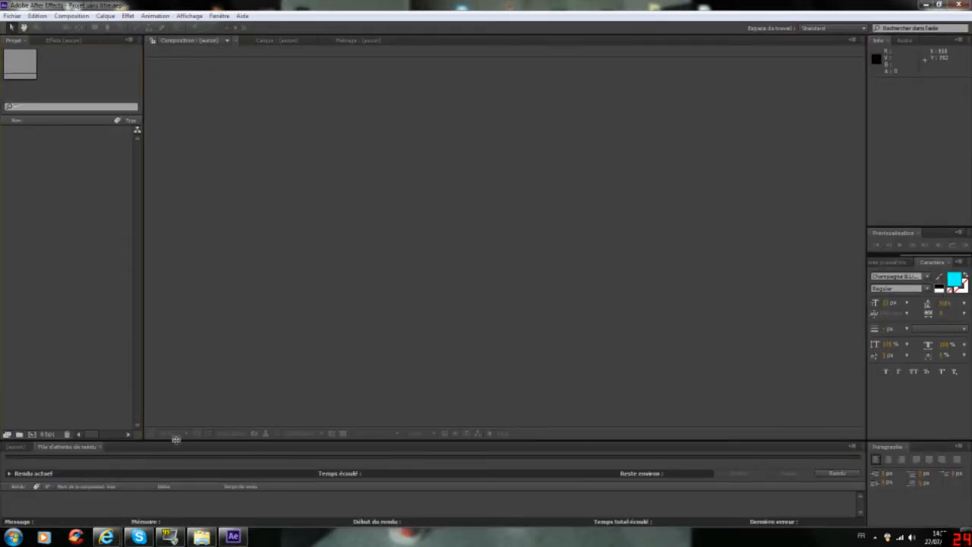
Step: Enlarge the timeline area and create Composition 1 at 1280 x 720 px, 30 frames per second, lasting 0:00:30:11
drag(175, 440, 187, 378)
click(16, 387)
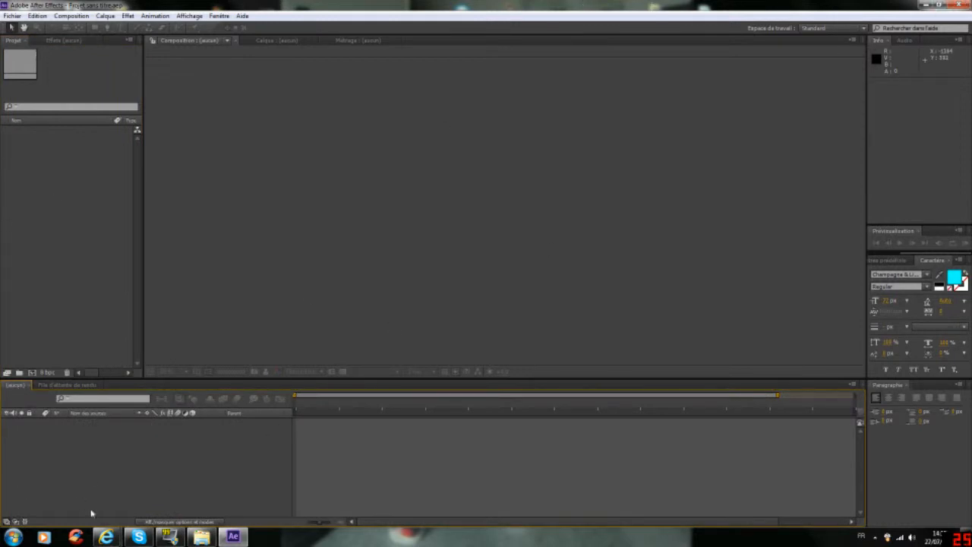
click(33, 373)
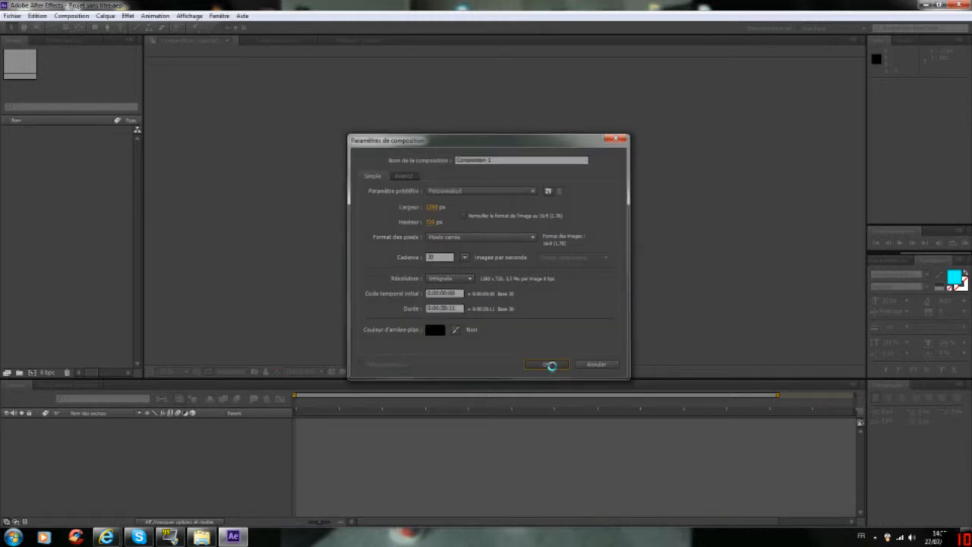
click(552, 368)
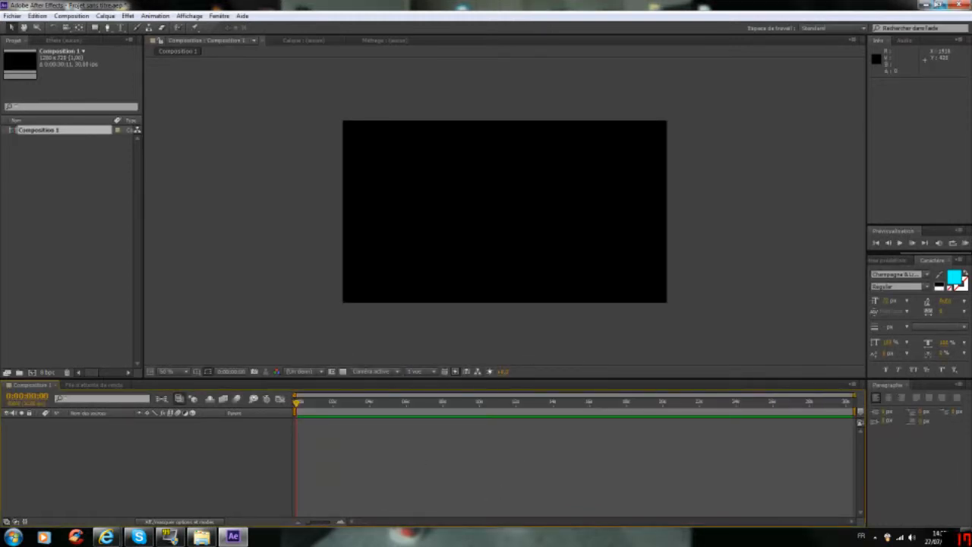
Step: Return to the desktop and open the Animation folder inside the stef folder
click(928, 5)
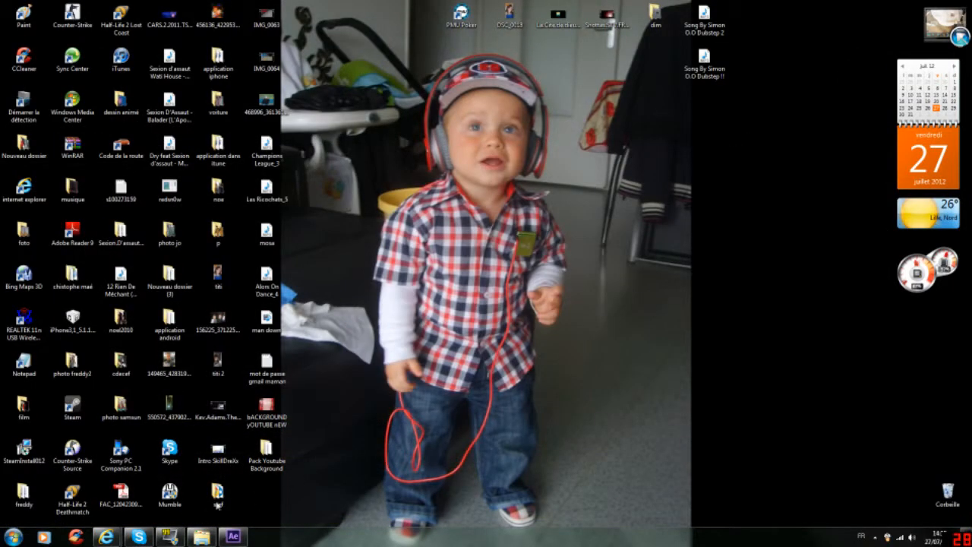
double_click(217, 495)
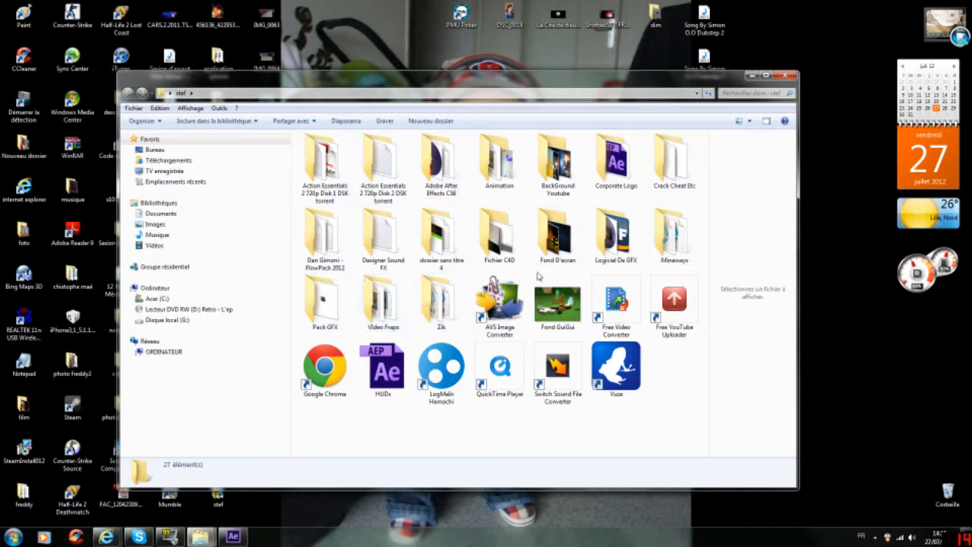
click(499, 237)
click(672, 237)
click(541, 238)
click(490, 238)
click(430, 239)
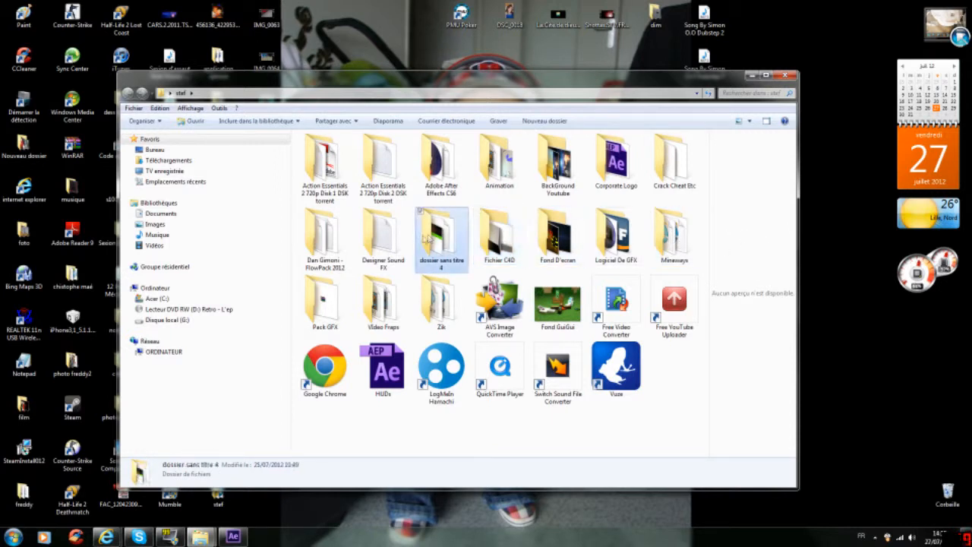
click(383, 236)
click(615, 235)
click(674, 236)
click(616, 165)
double_click(499, 163)
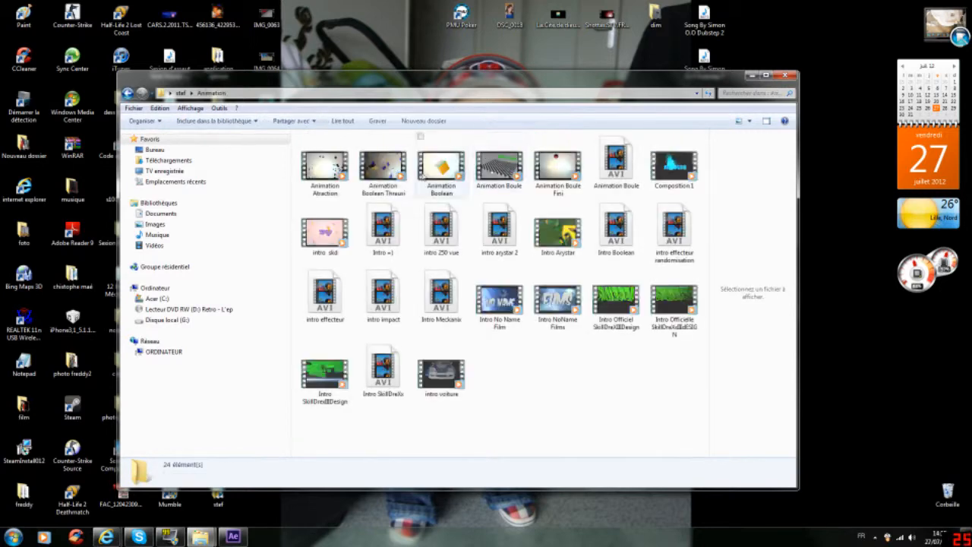
Step: Preview the Animation Boule and Intro =) videos in the Animation folder, closing the player after each
click(334, 173)
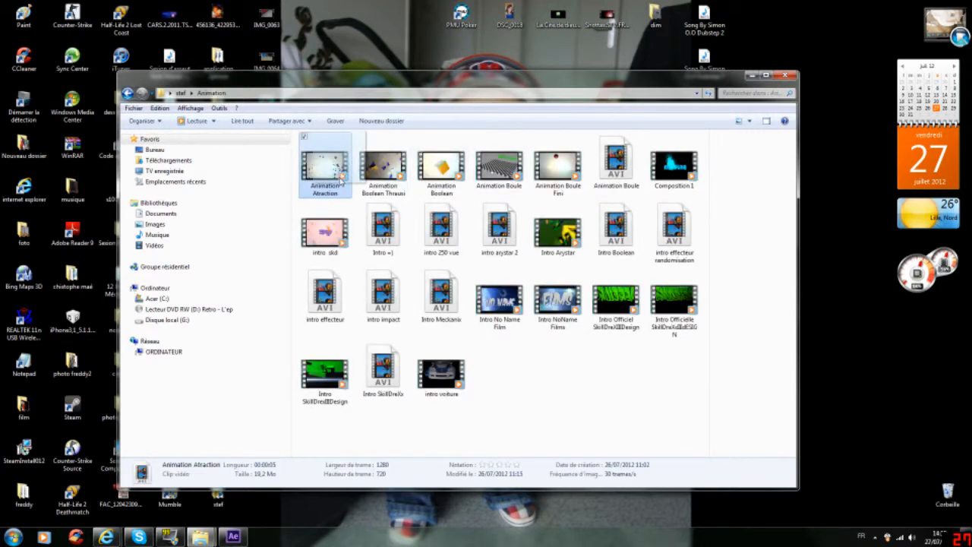
double_click(616, 164)
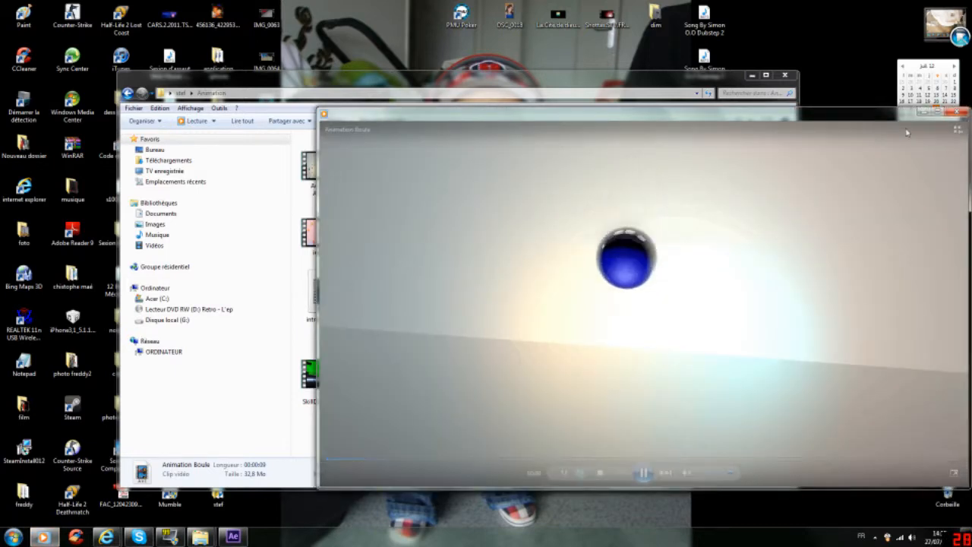
click(958, 112)
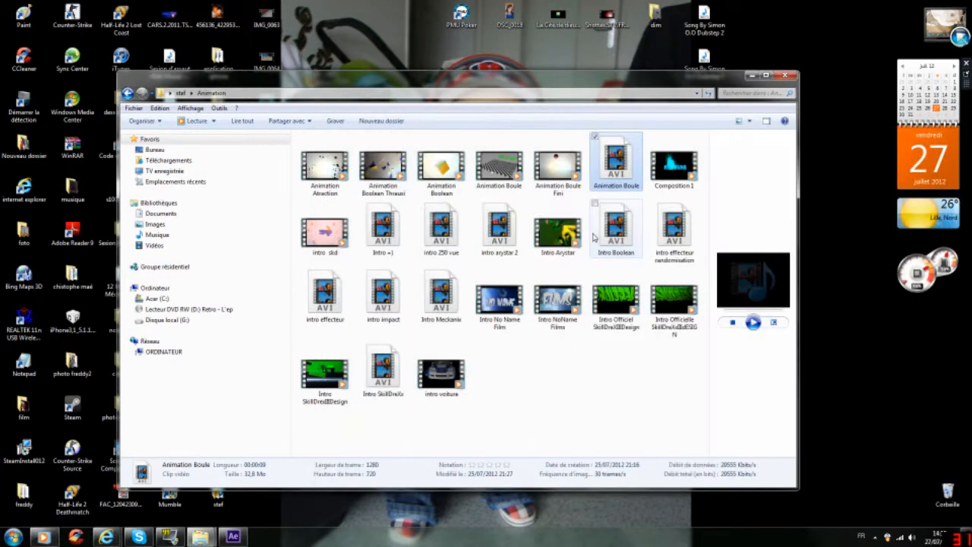
click(394, 256)
double_click(394, 256)
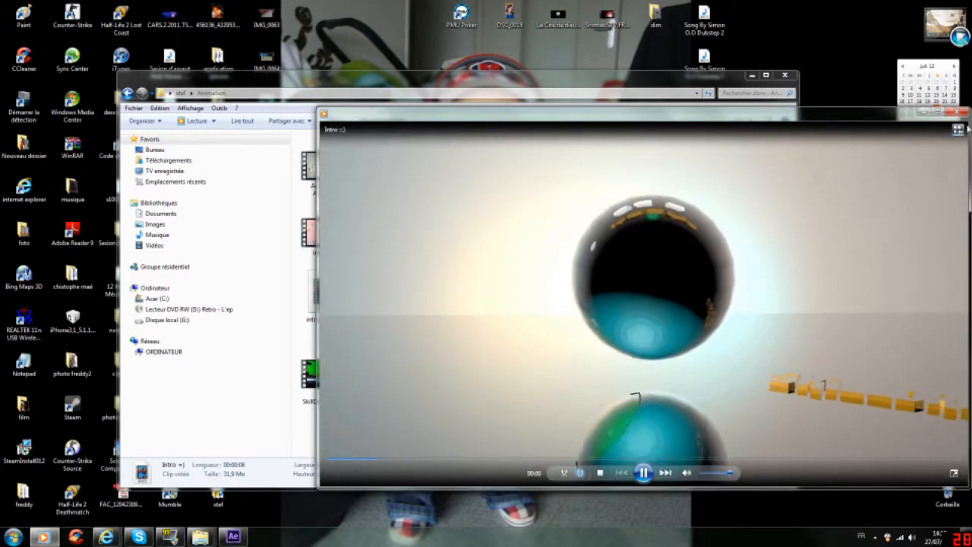
click(955, 112)
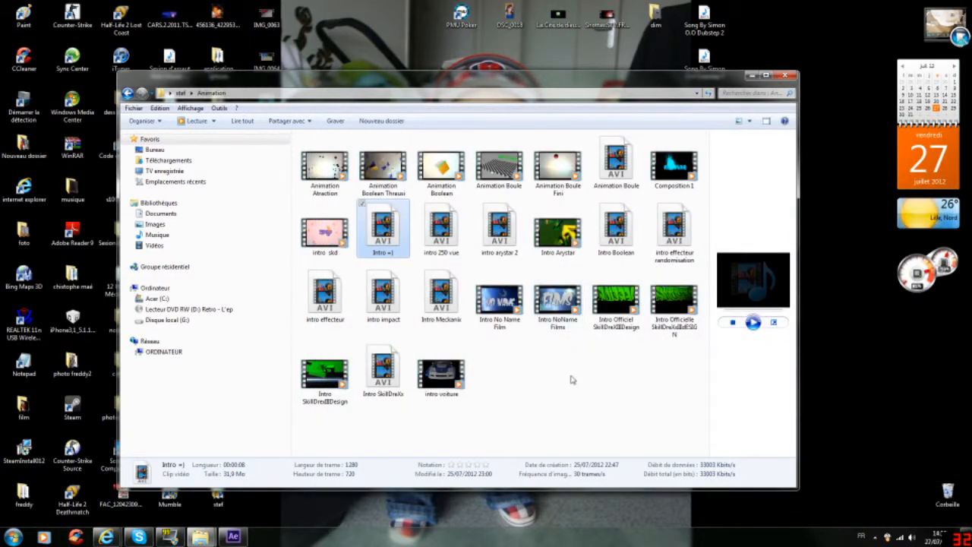
Step: Play the Animation folder's Intro SkillDreXx video, pause it and close the player
click(571, 380)
click(624, 240)
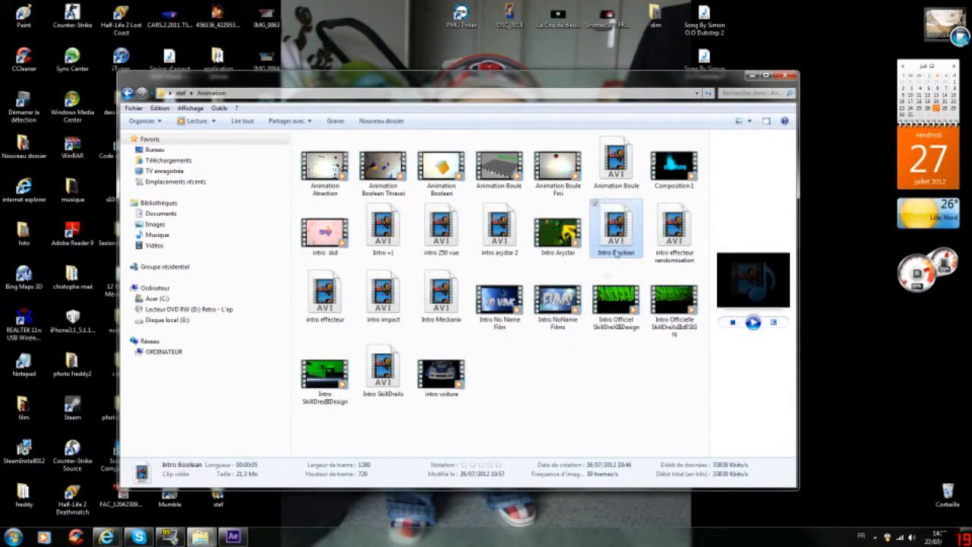
click(564, 393)
click(382, 375)
double_click(382, 375)
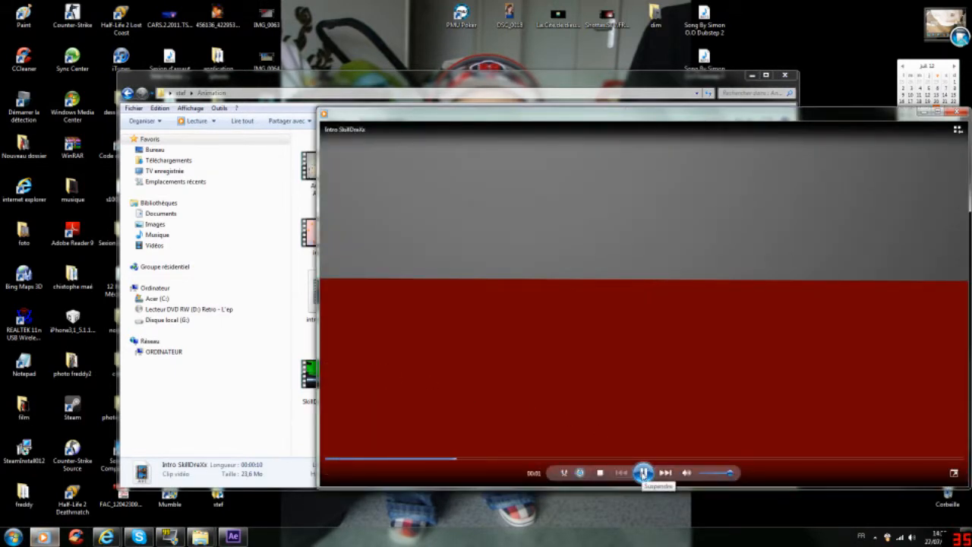
click(644, 472)
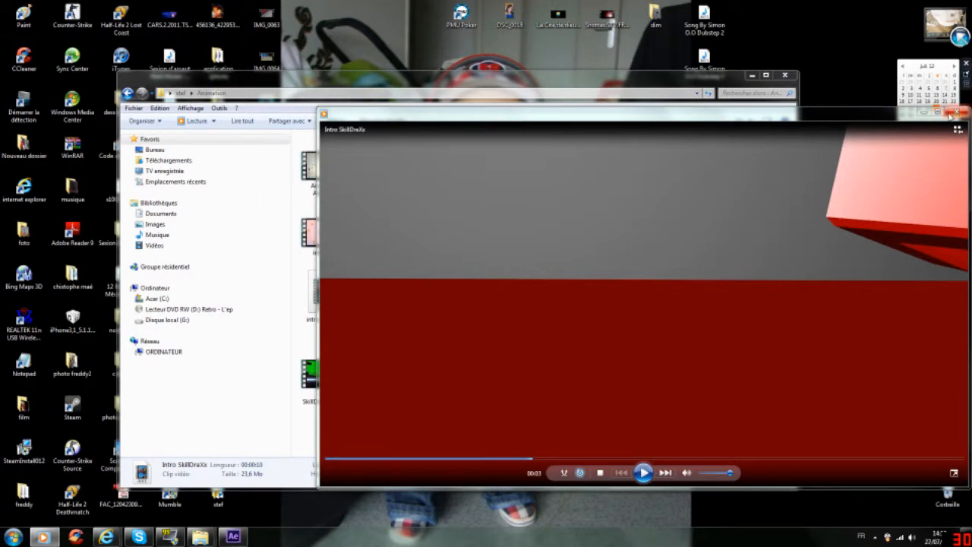
click(956, 112)
click(434, 432)
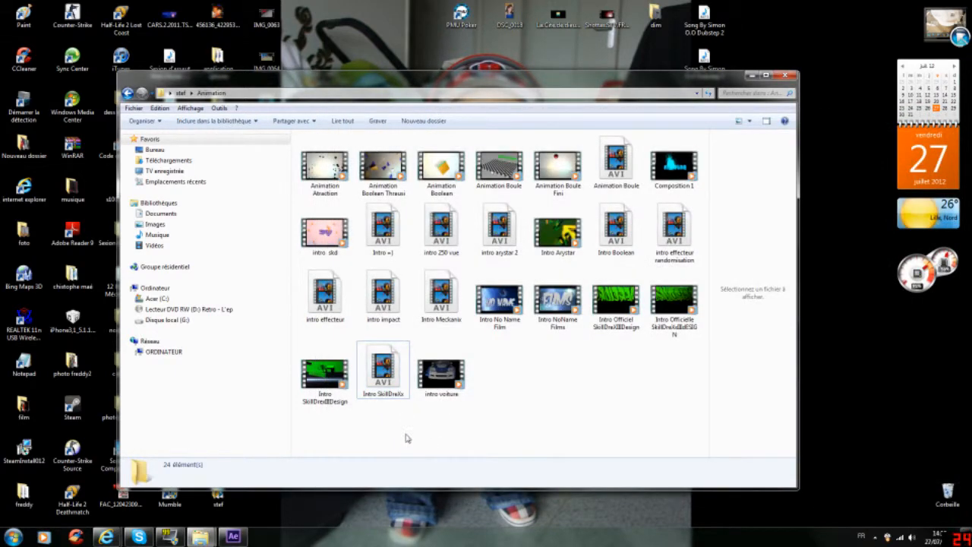
Step: Move the folder window aside and play the rendered Intro SkillDreXx video from the desktop
drag(500, 90, 711, 293)
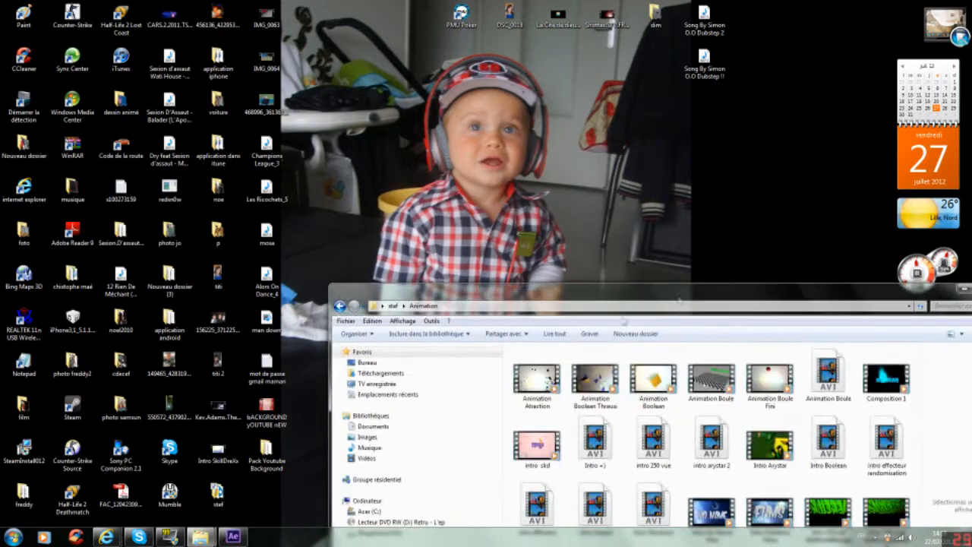
double_click(218, 450)
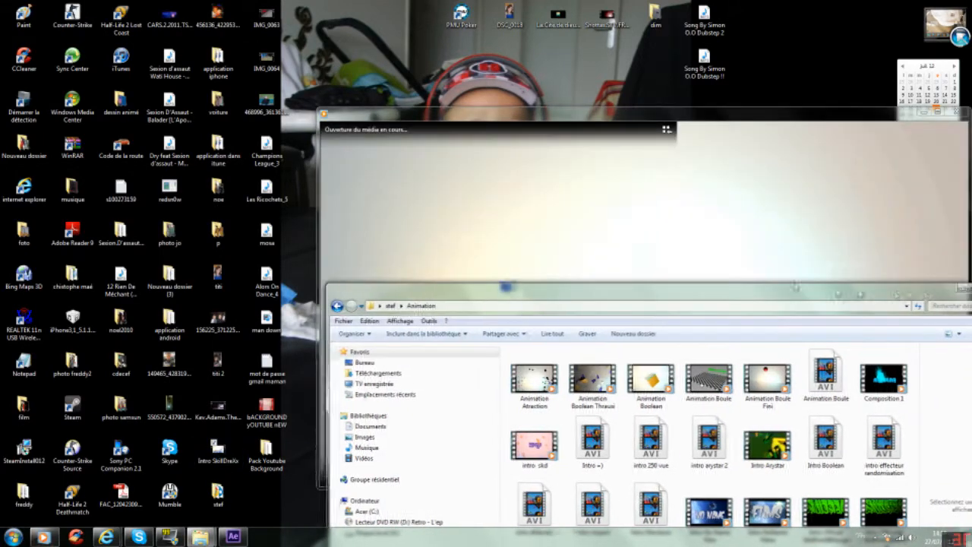
drag(939, 292, 793, 286)
click(853, 281)
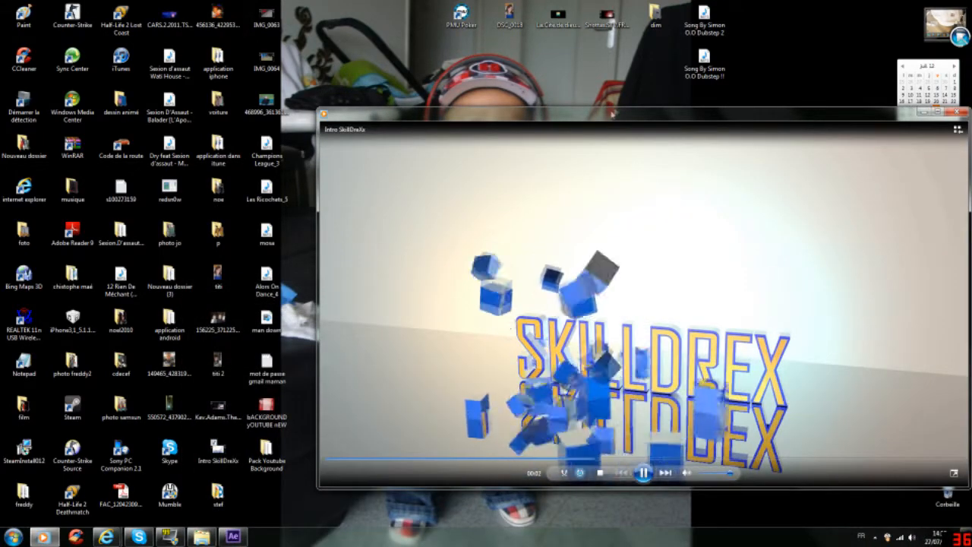
drag(735, 111, 580, 90)
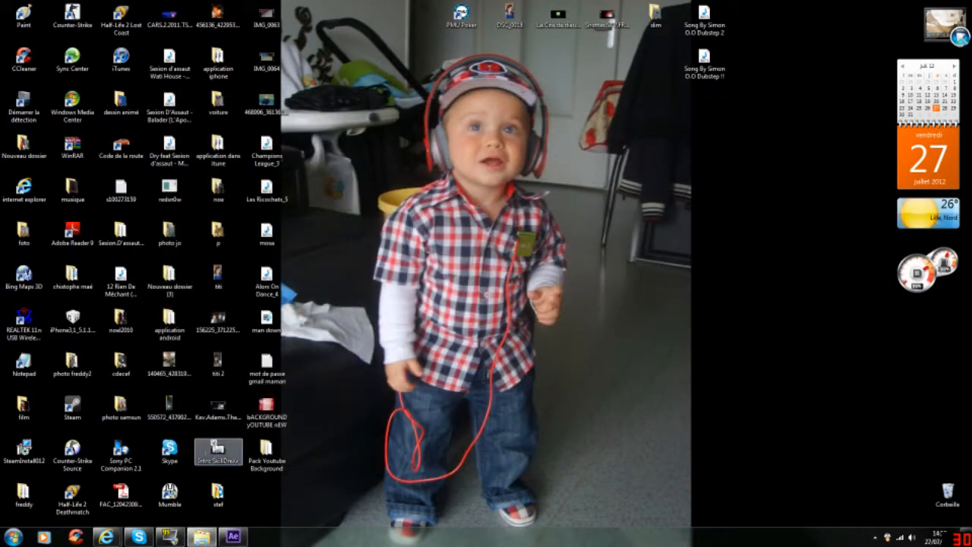
Step: Import the desktop's Intro SkillDreXx.avi into After Effects, add it to the Composition 1 timeline and scrub to 0:00:01:05
drag(218, 450, 35, 224)
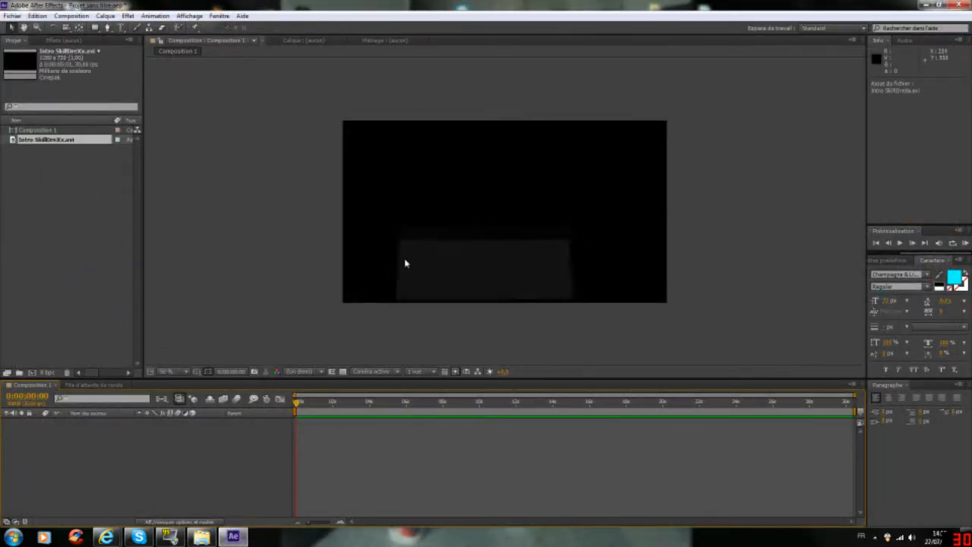
drag(26, 141, 47, 439)
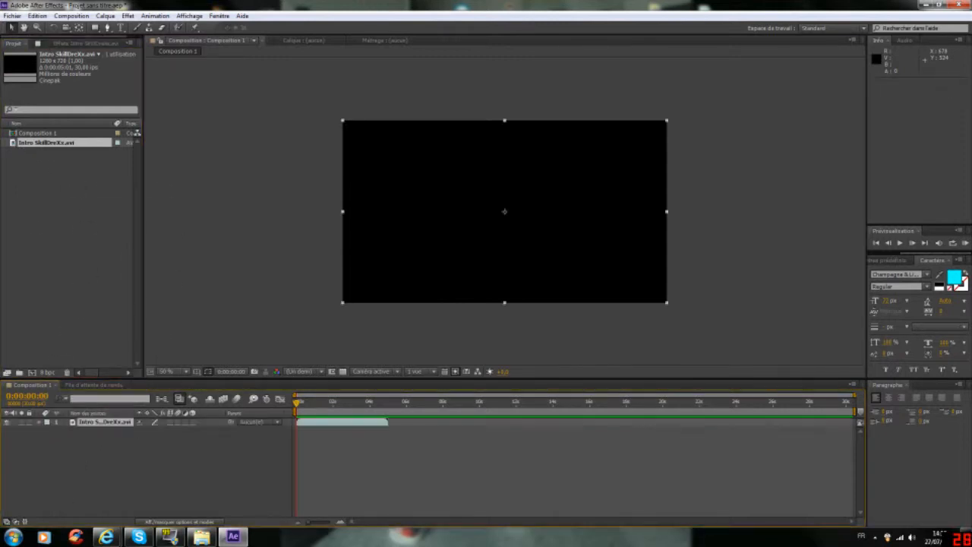
drag(296, 406, 318, 404)
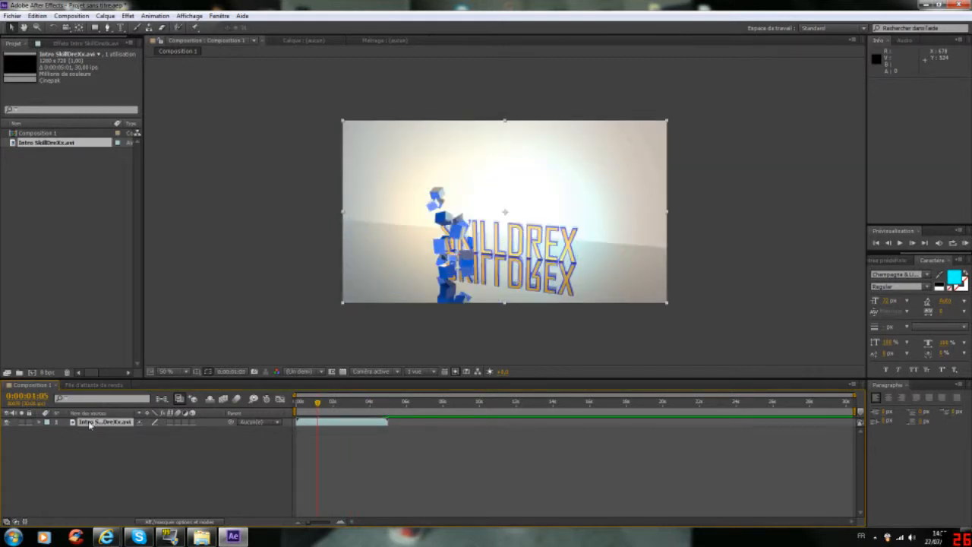
Step: Enable time remapping on the Intro SkillDreXx.avi layer and extend its out point to 0:00:10:02
click(90, 424)
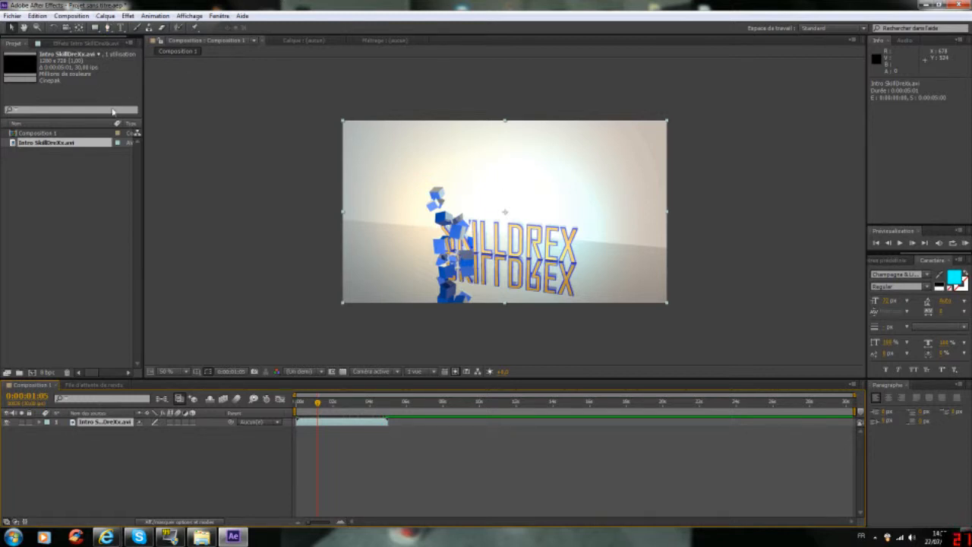
click(106, 16)
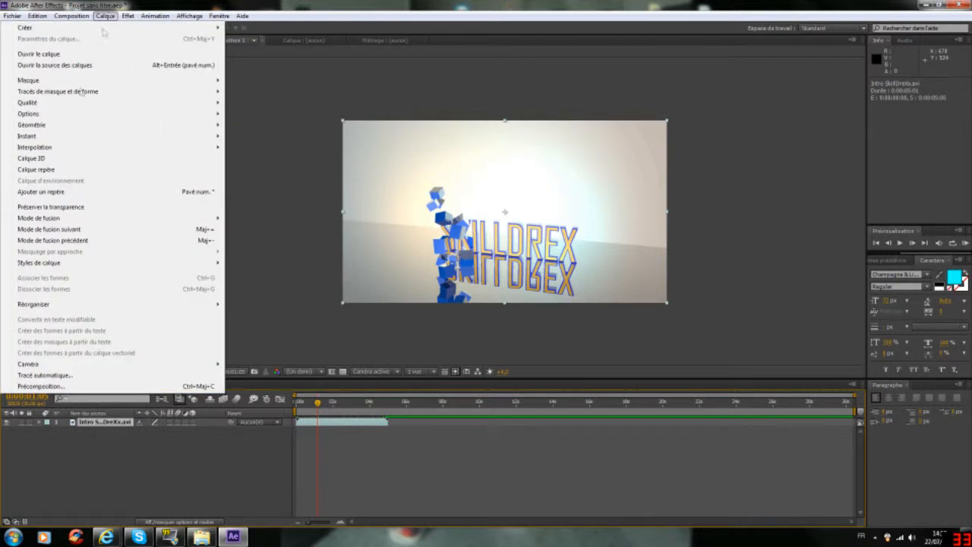
mouse_move(29, 135)
click(325, 136)
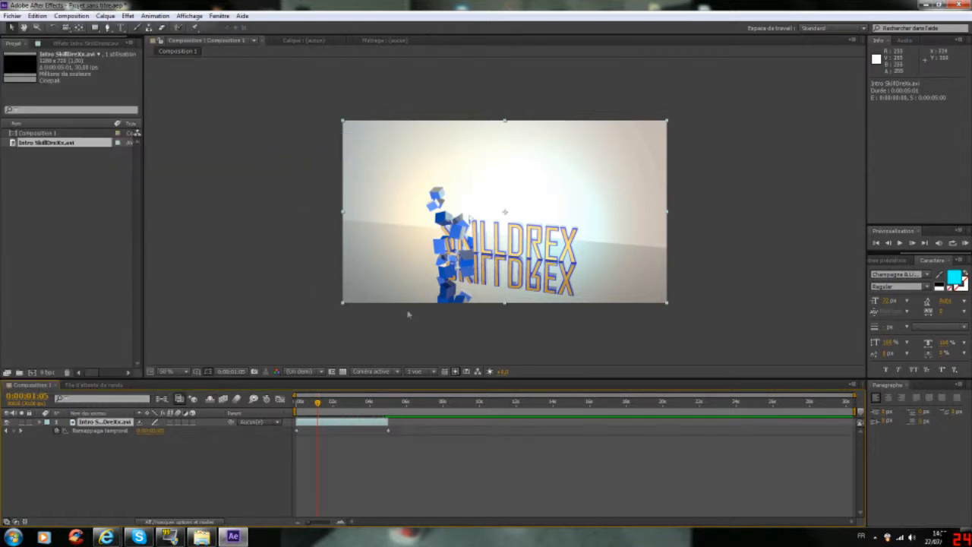
drag(387, 422, 481, 422)
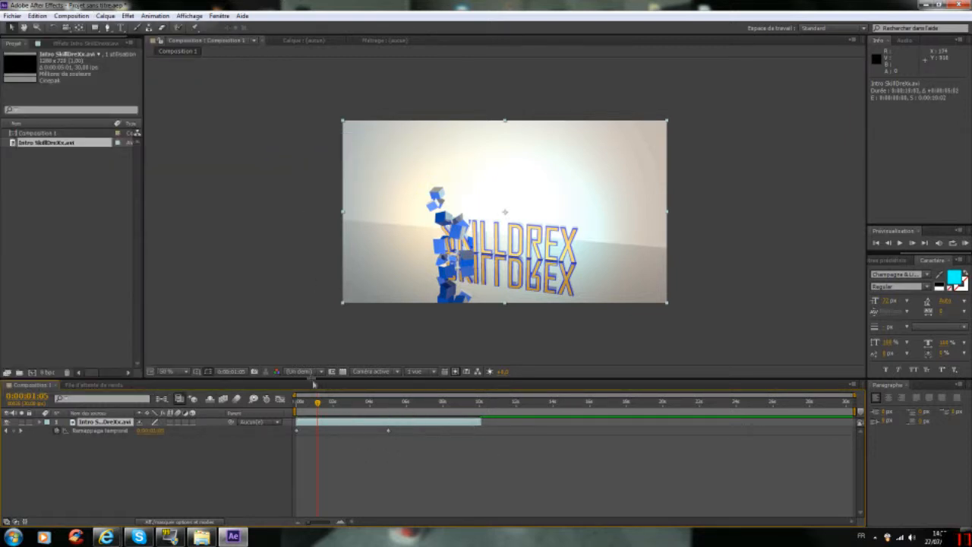
drag(319, 403, 480, 406)
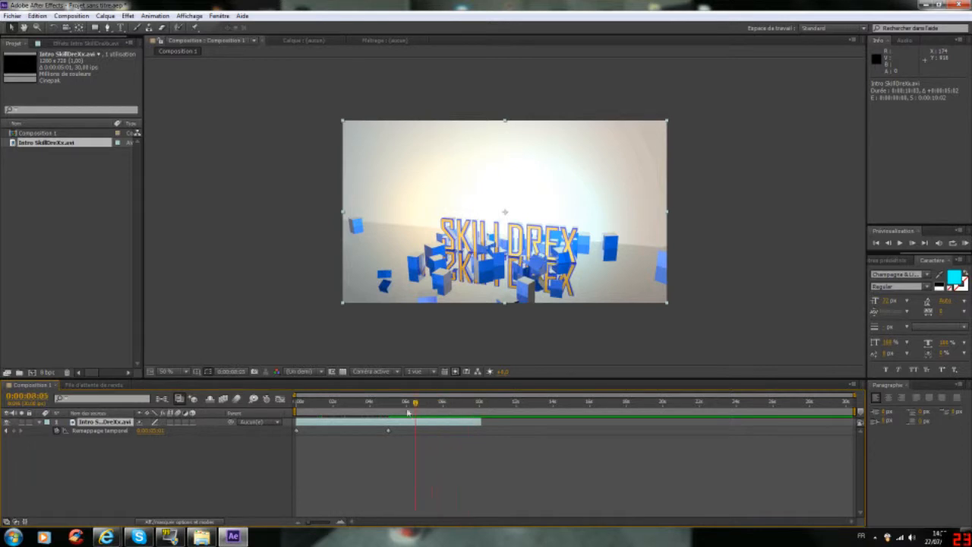
drag(382, 416, 296, 432)
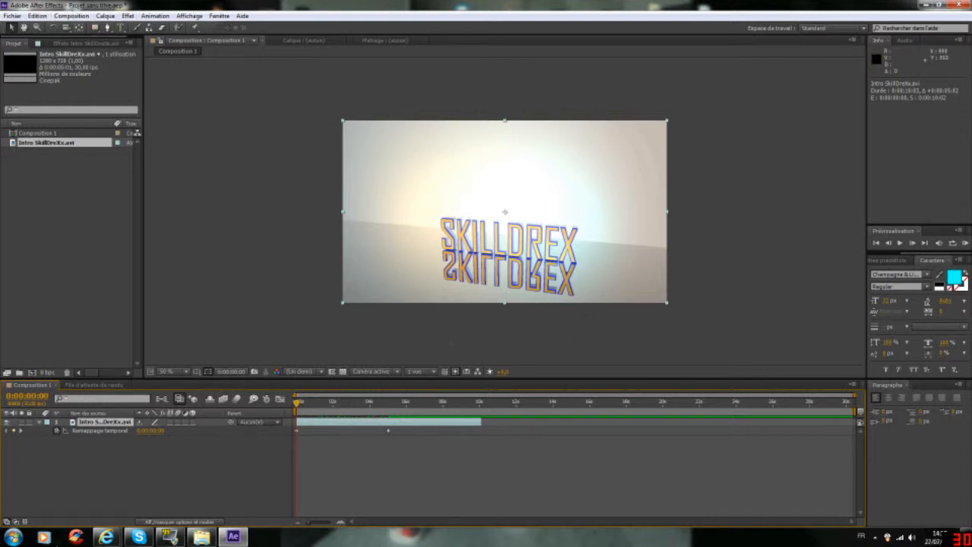
Step: Switch to Internet Explorer and open a new browser window
mouse_move(123, 540)
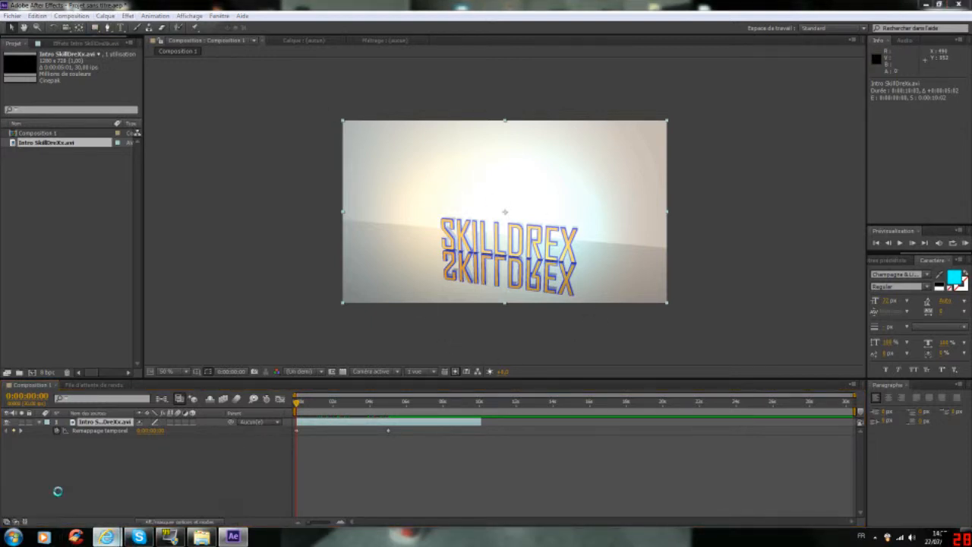
click(106, 459)
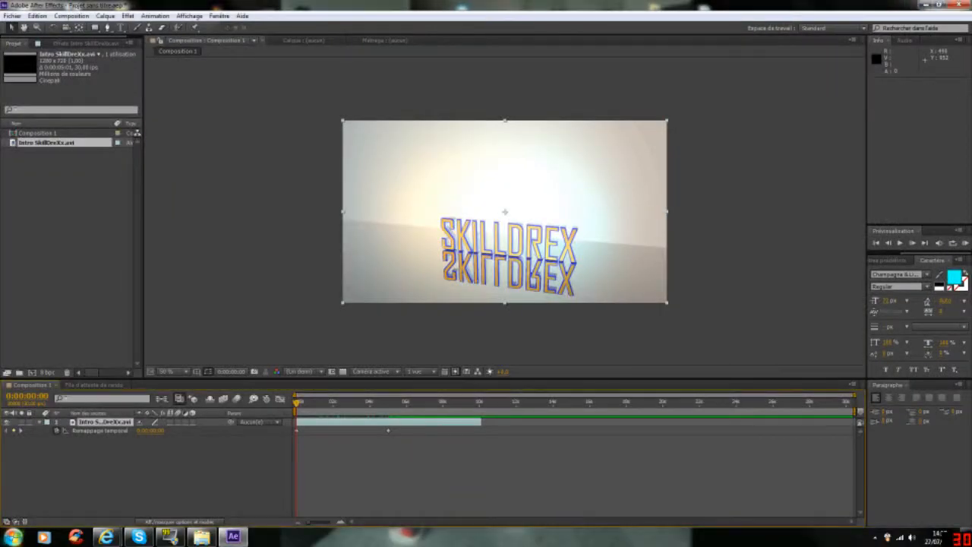
middle_click(114, 538)
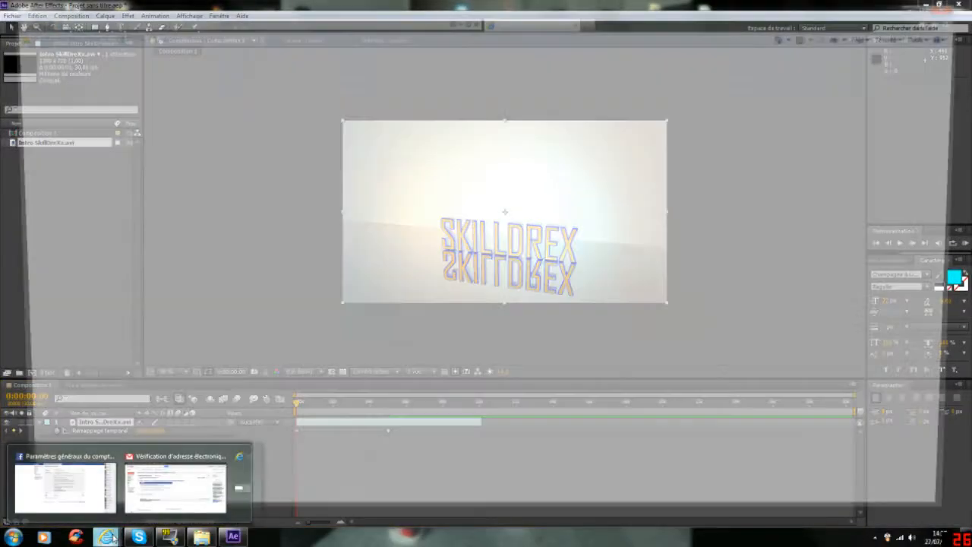
Step: Close the Facebook and mail windows and open the YouTube home page from the Google home page
click(221, 455)
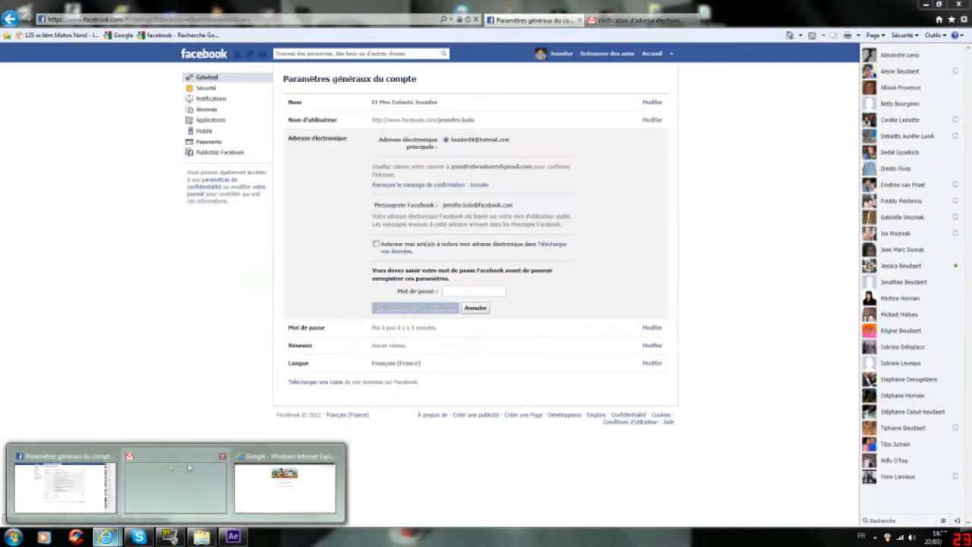
click(113, 458)
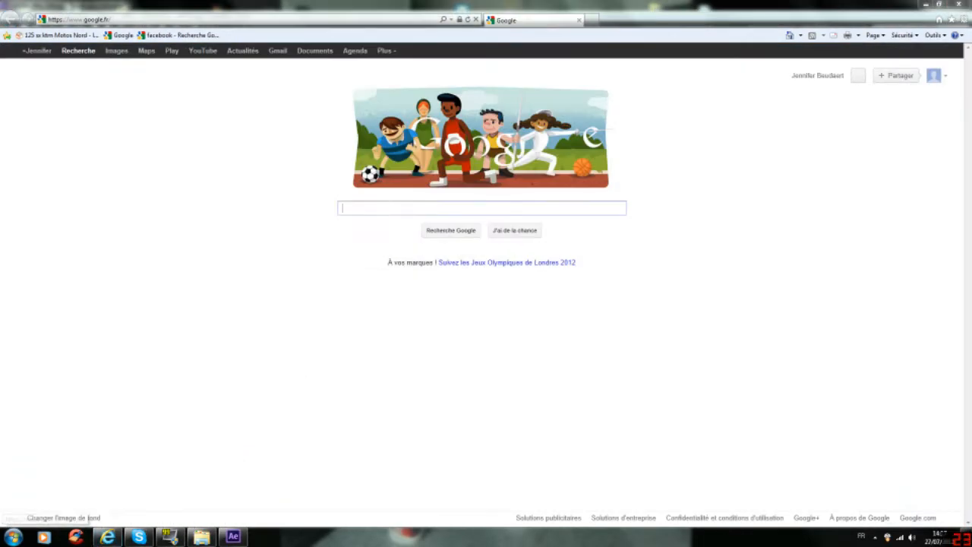
click(204, 50)
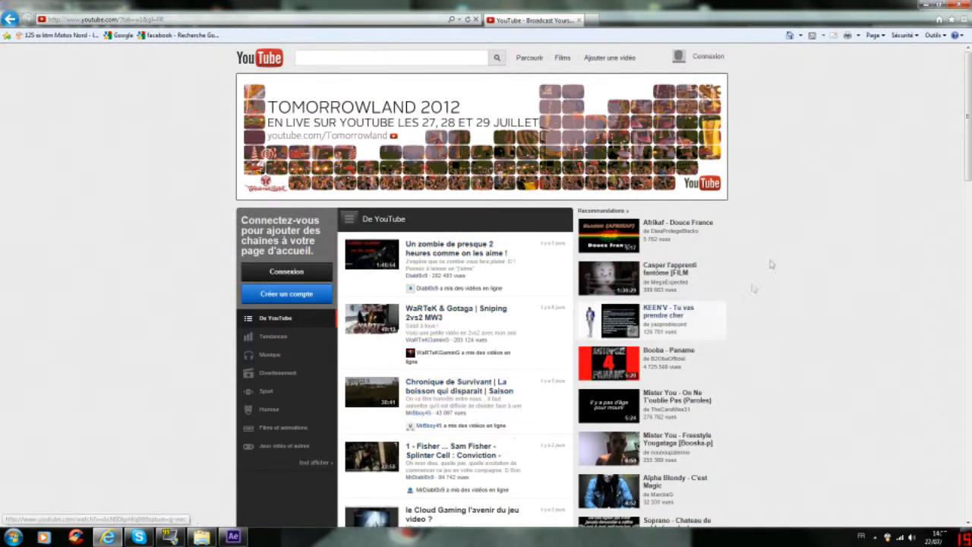
click(687, 57)
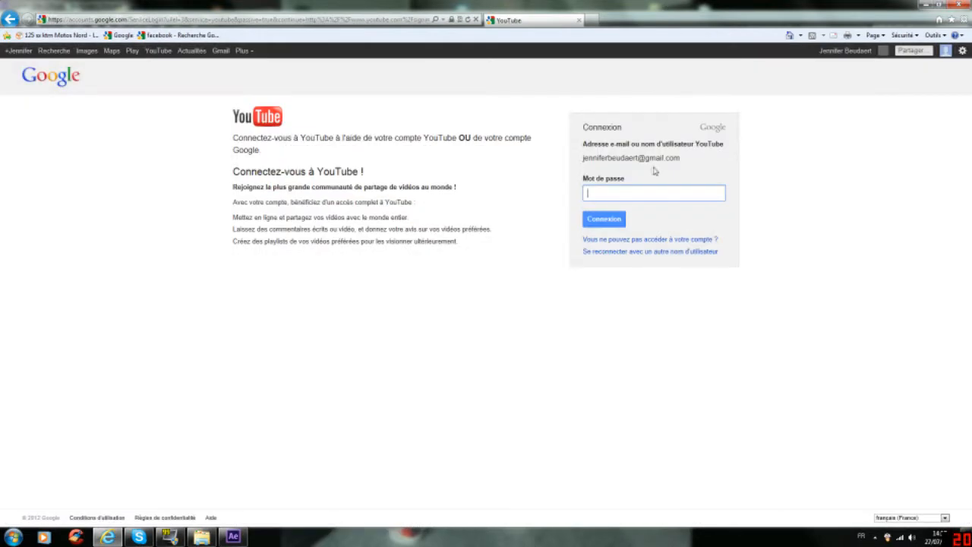
click(9, 19)
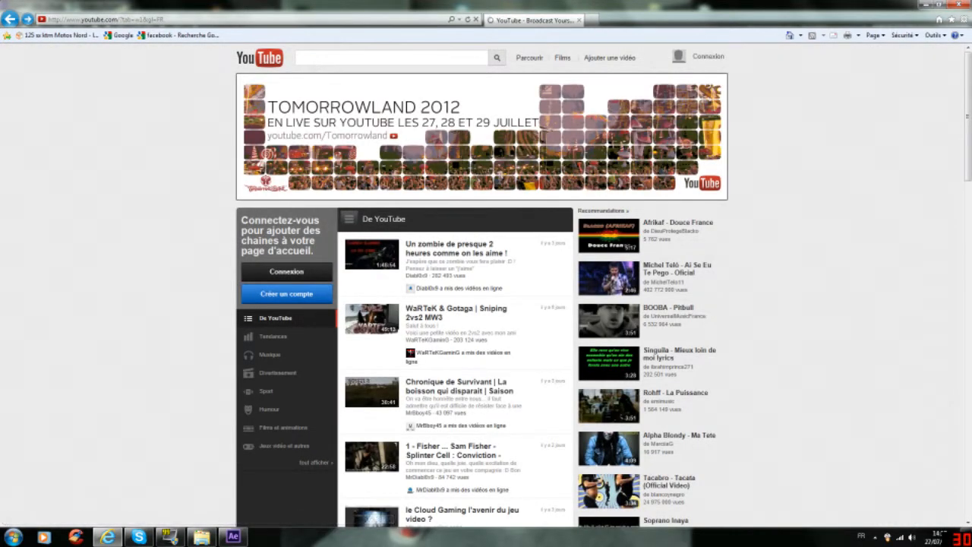
Step: Search YouTube for "skilldrexx" and repeat the search with the spelling "skilldrex"
text(skill)
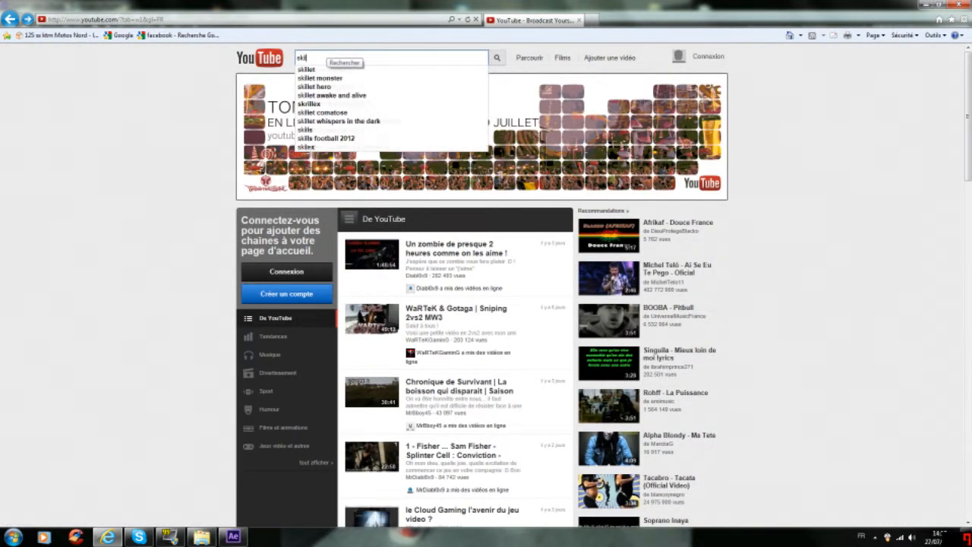
text(dre)
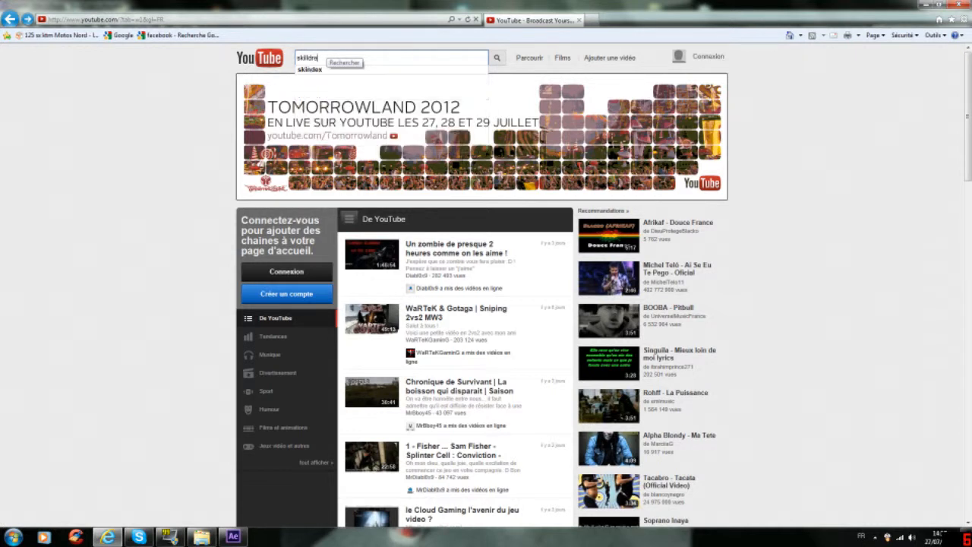
key(BackSpace)
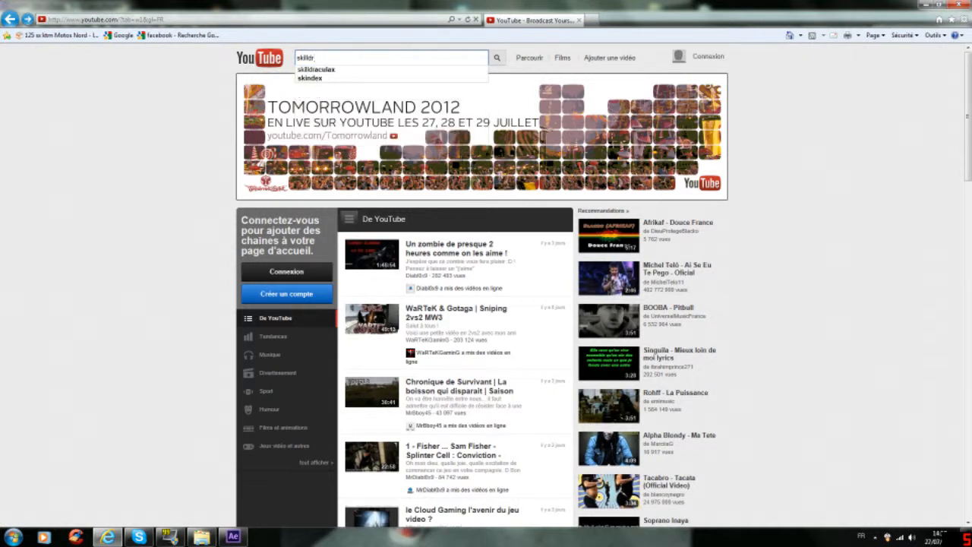
text(exx)
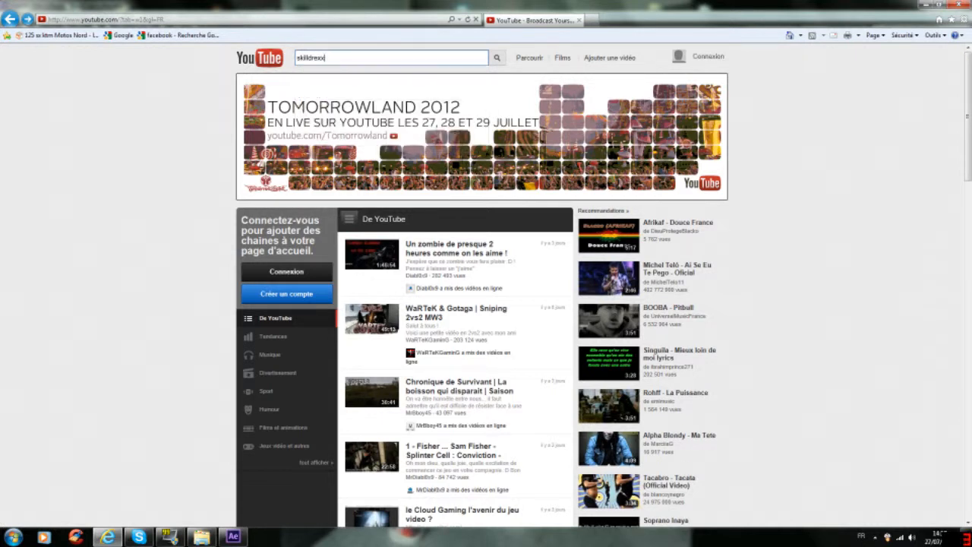
key(Return)
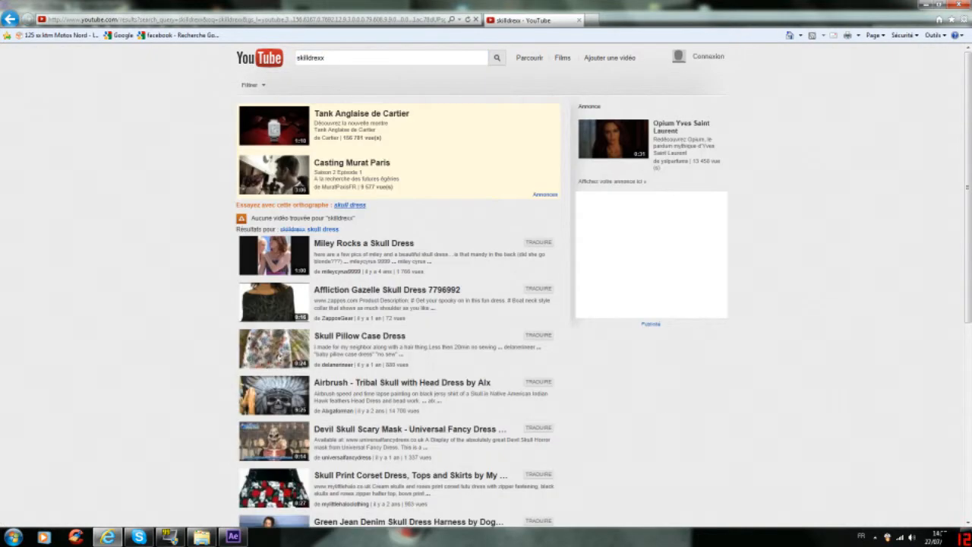
key(BackSpace)
key(Return)
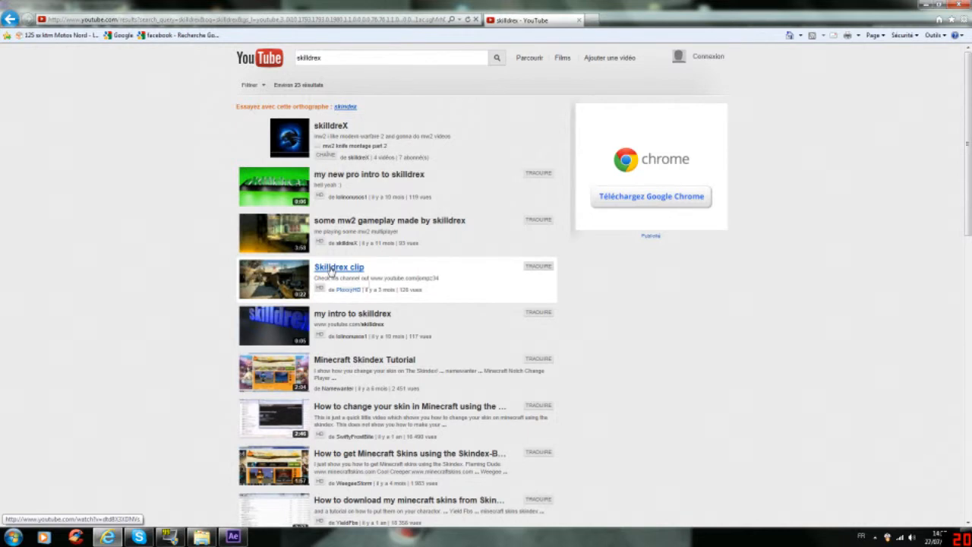
Step: Open the "my intro to skilldrex" video, pause it and look over its page
click(339, 314)
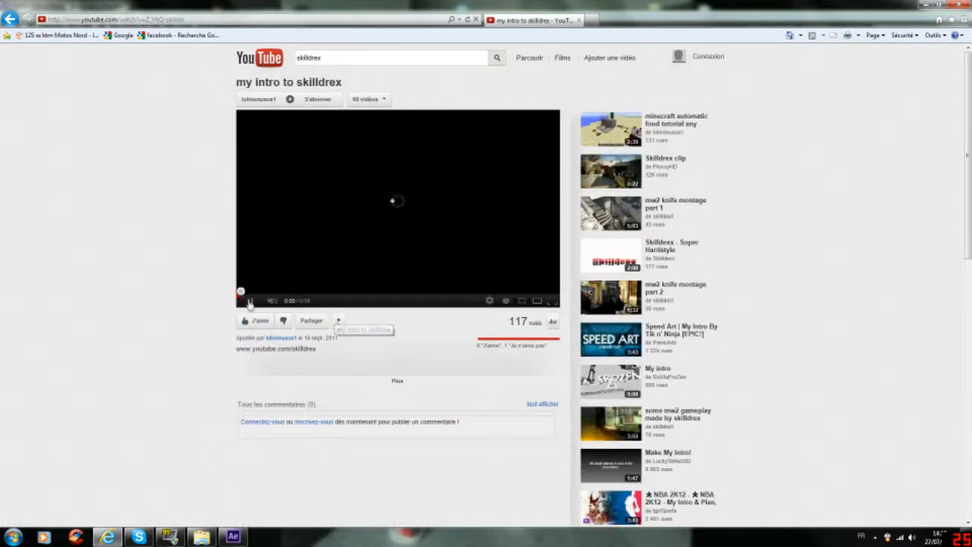
click(250, 300)
scroll(490, 354, down, 2)
scroll(483, 355, up, 2)
Step: Search YouTube for "skilldrexiii", extend the query to "skilldrexiiidesign" and open the SkillDreXIIIDesign channel
click(322, 57)
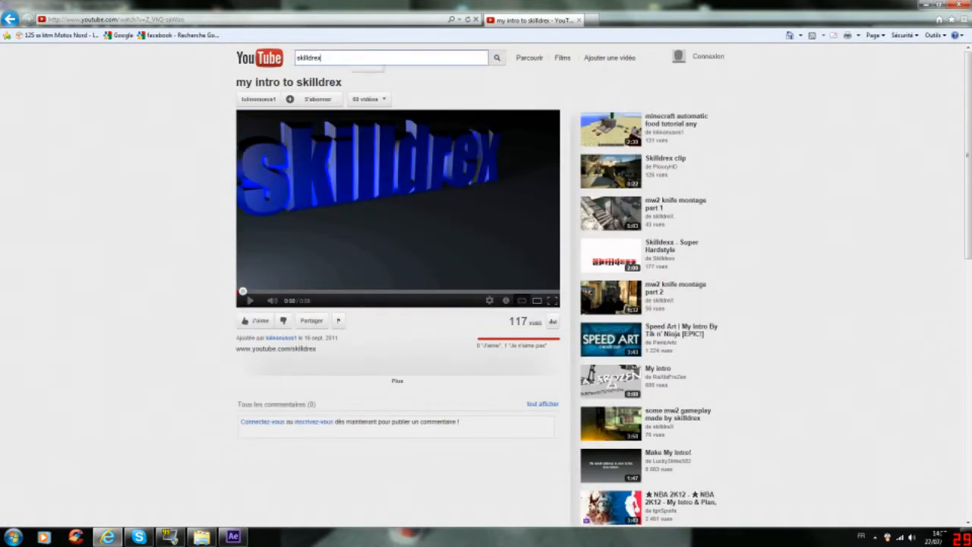
key(Return)
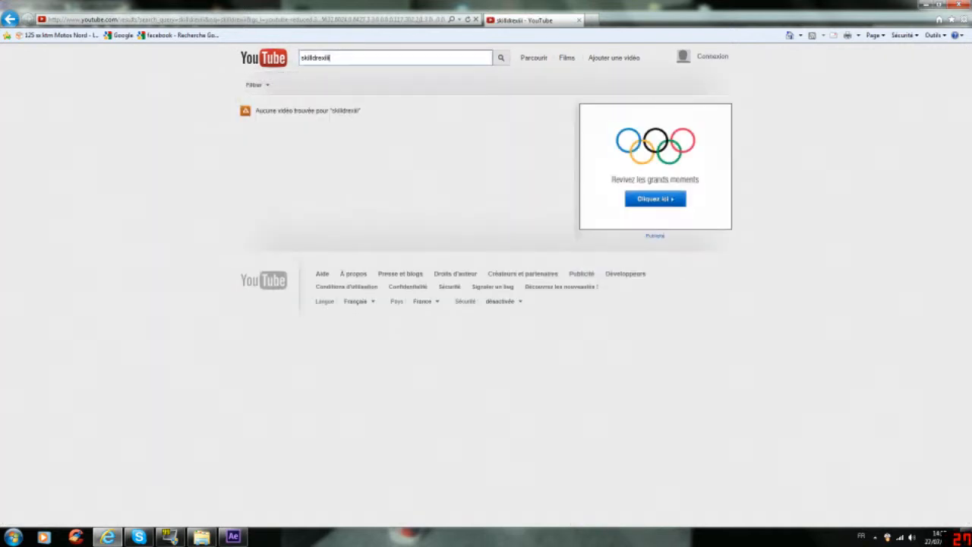
text(design)
key(Return)
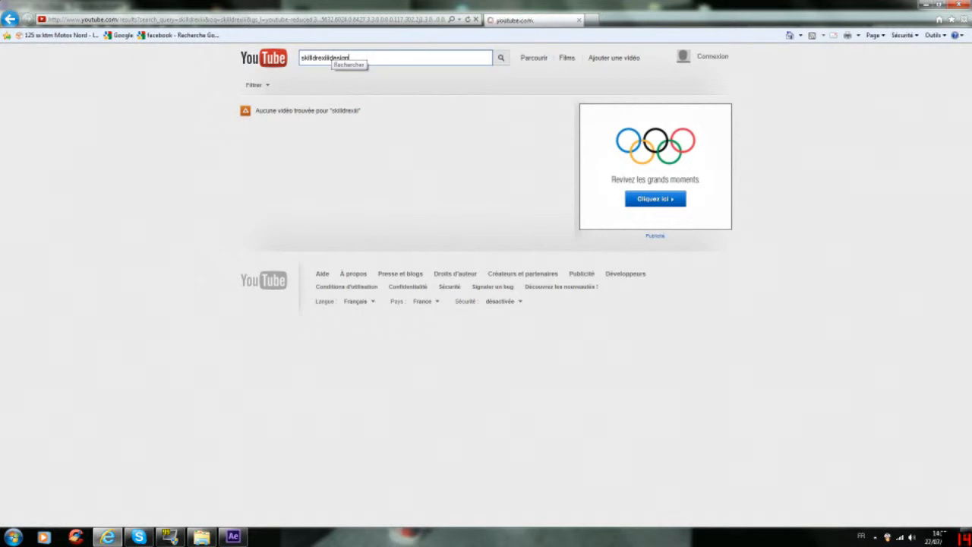
click(357, 139)
Step: Look through the SkillDreXIIIDesign channel, show its videos and open "Intro Pour Arystar OeX# [3 Likes Tuto]"
scroll(285, 279, down, 6)
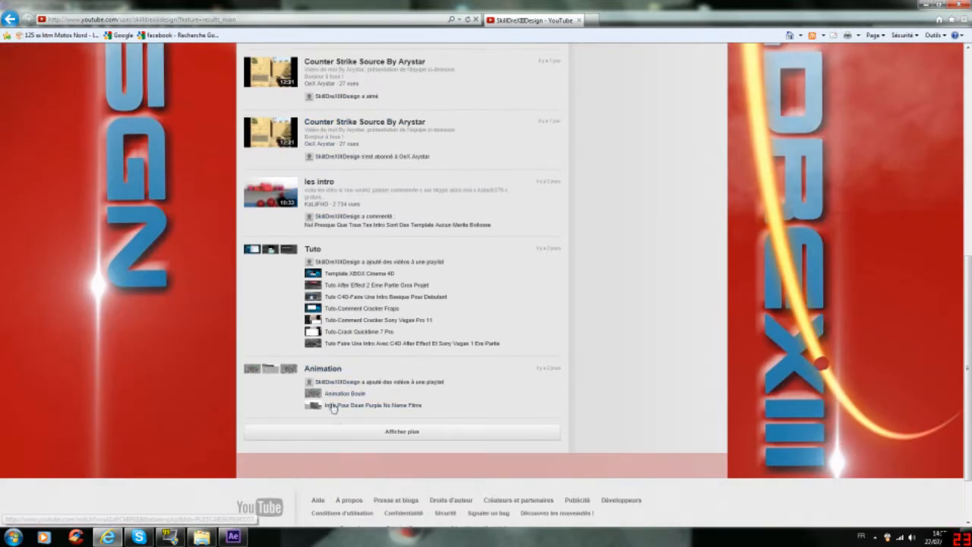
scroll(337, 418, up, 8)
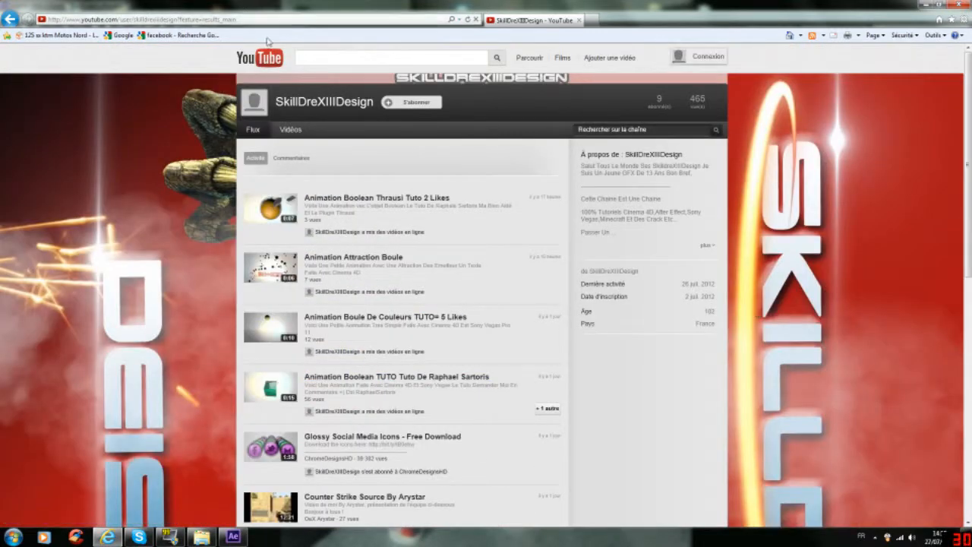
click(302, 131)
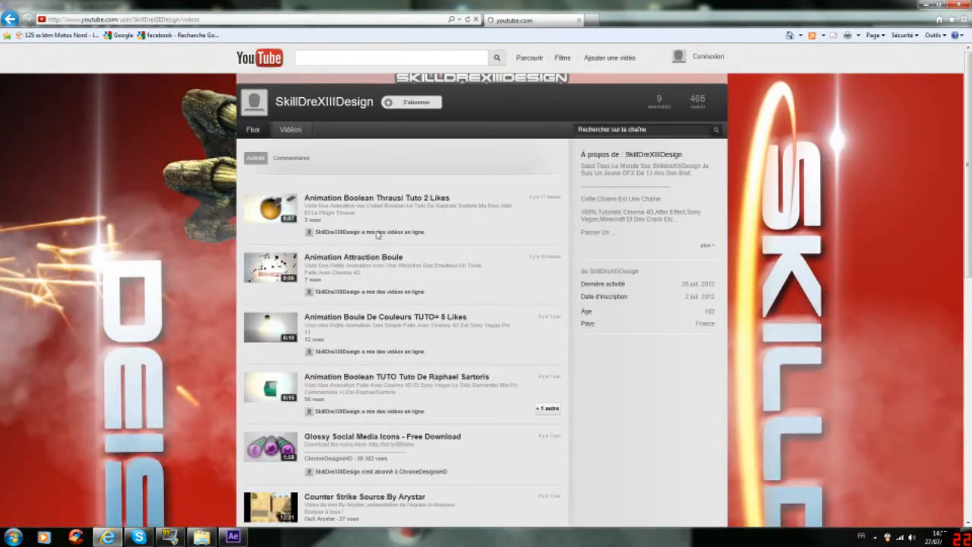
scroll(440, 350, down, 4)
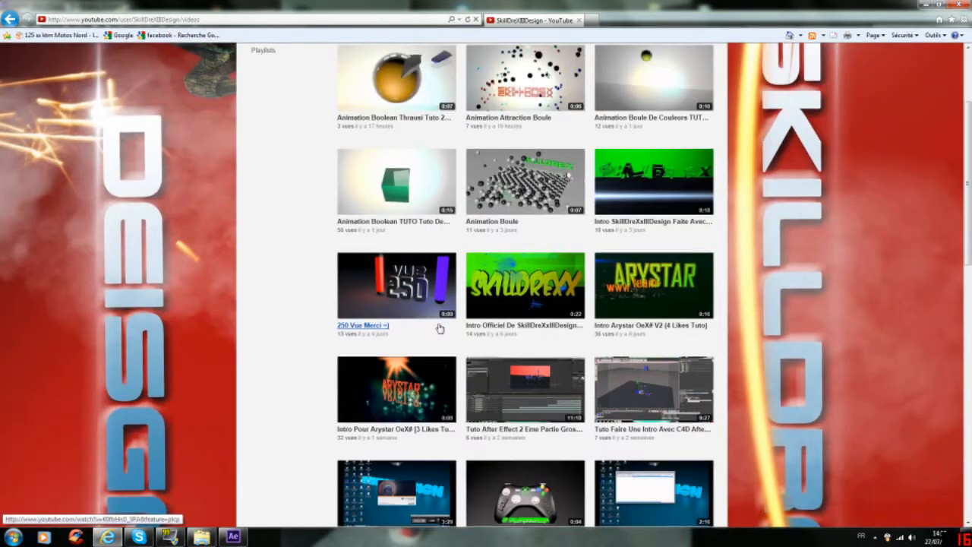
scroll(439, 328, down, 1)
click(442, 334)
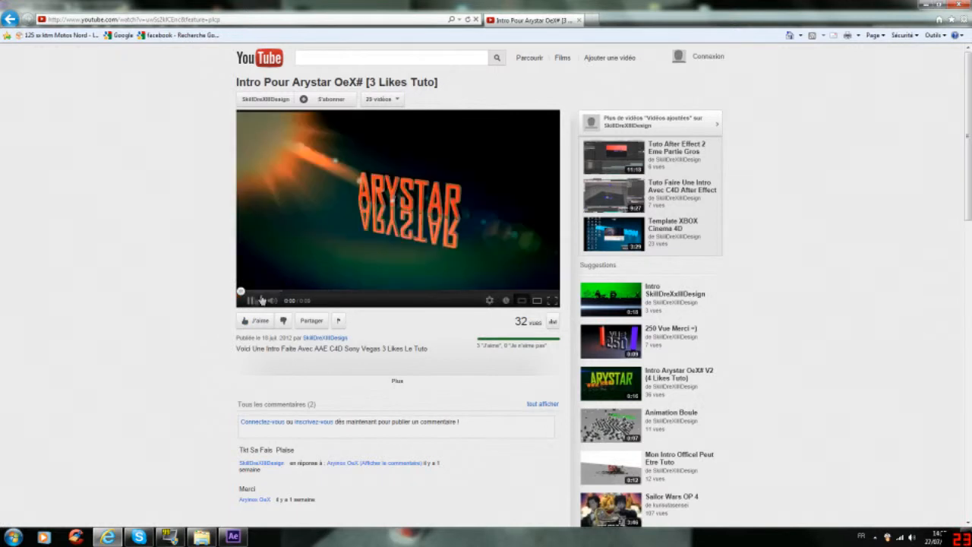
Step: Play the Arystar intro in short stretches, pausing to examine its lighting, particles and text animation
click(248, 302)
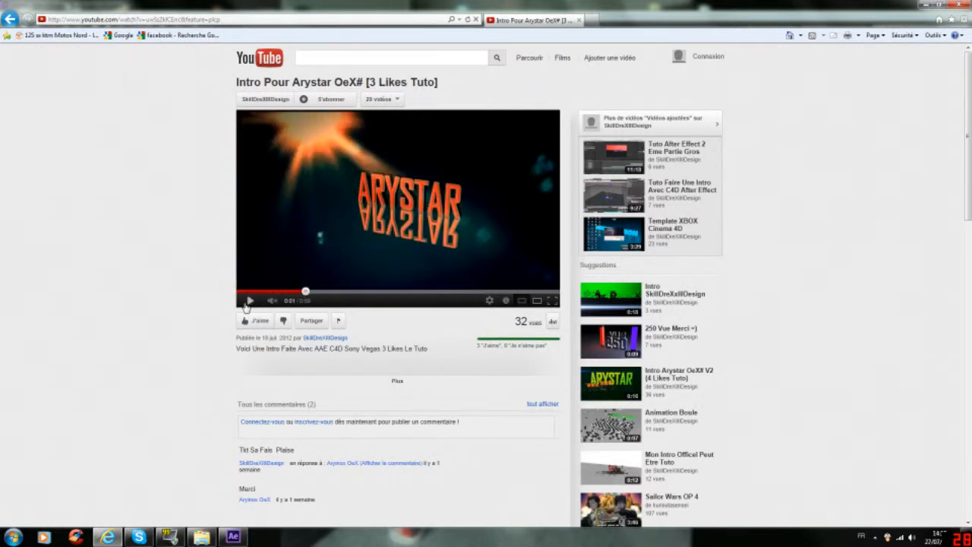
click(246, 302)
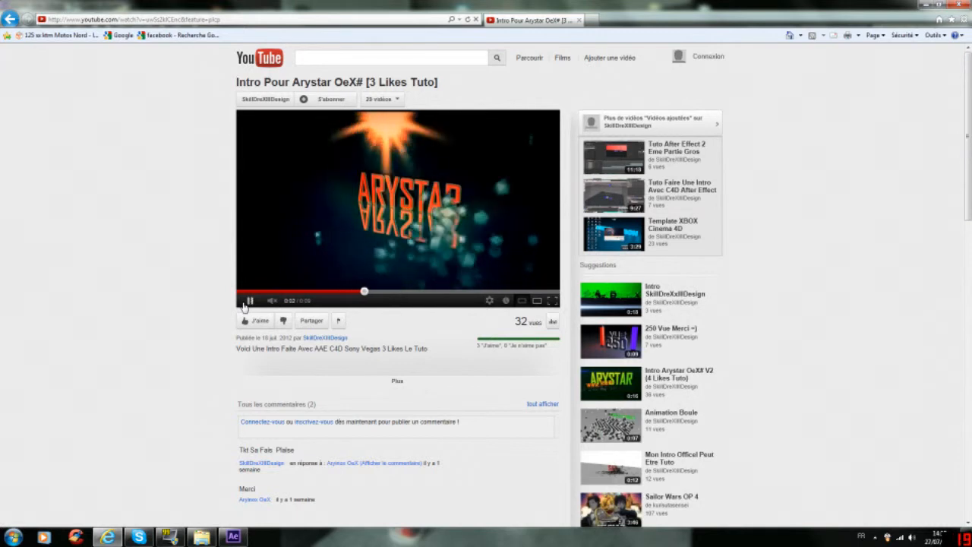
click(248, 301)
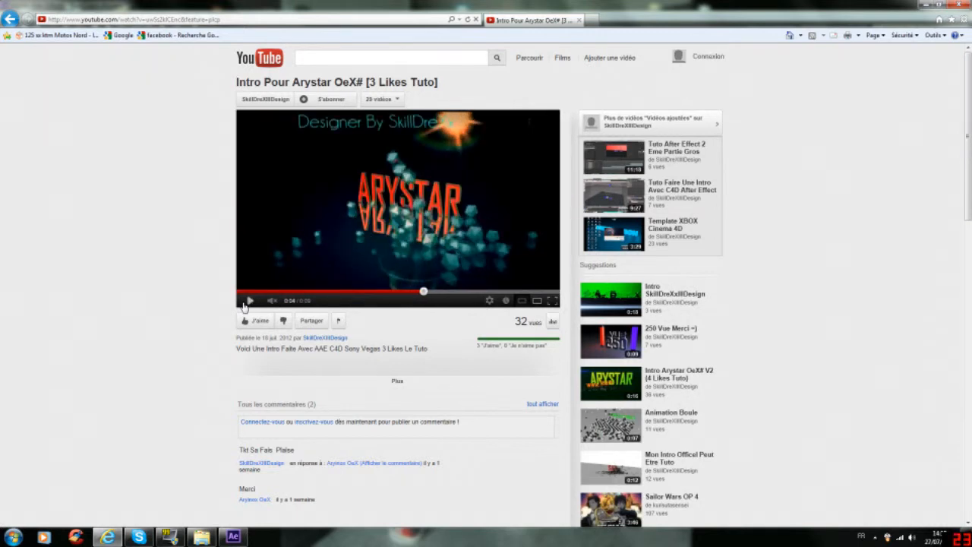
click(245, 304)
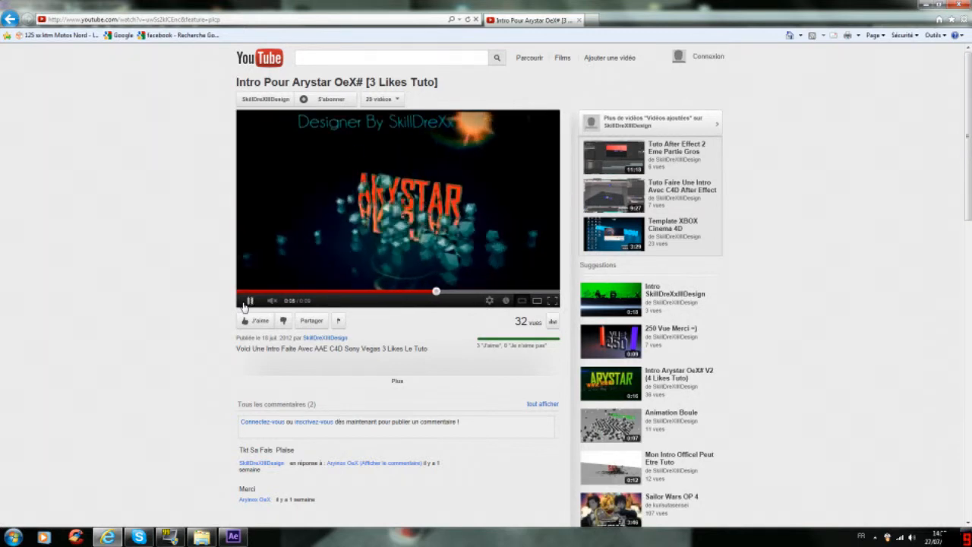
click(246, 303)
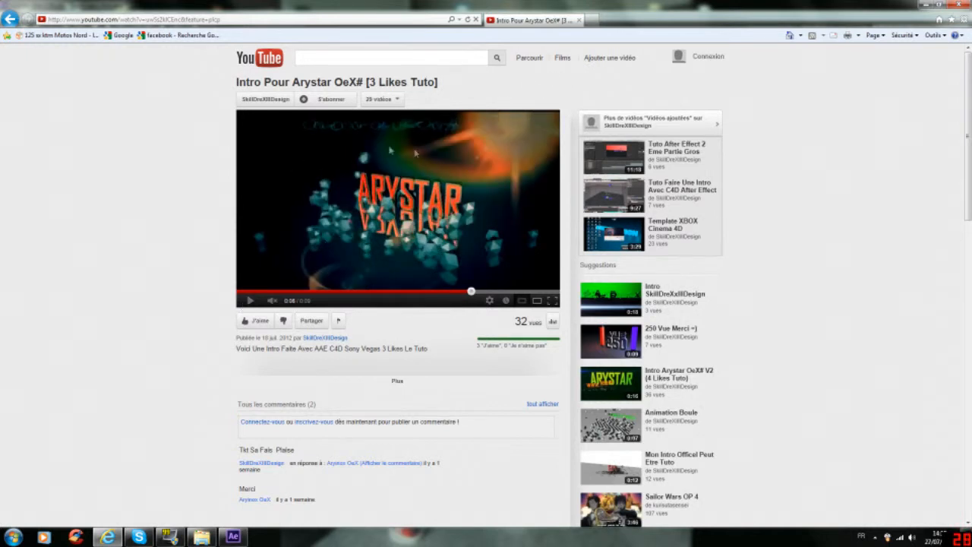
mouse_move(267, 303)
click(254, 302)
click(254, 303)
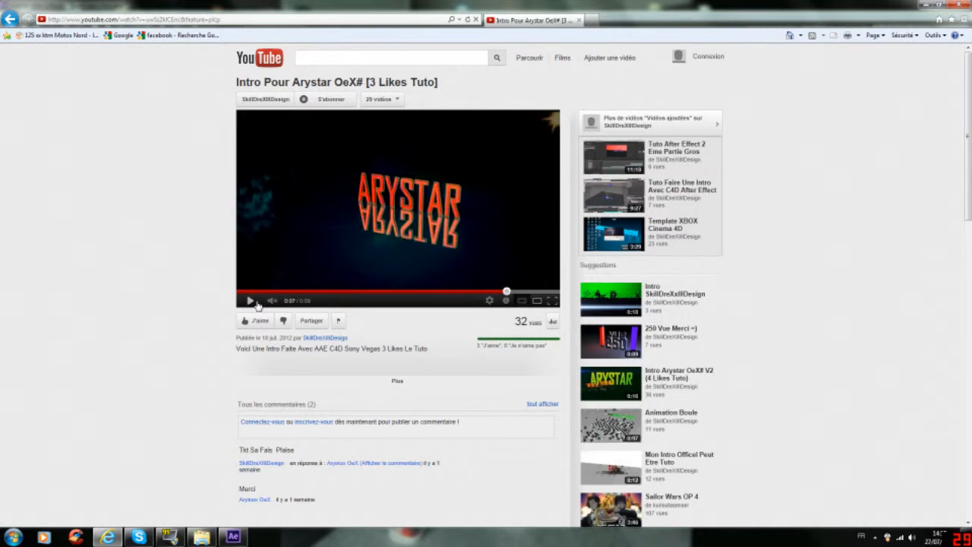
click(249, 301)
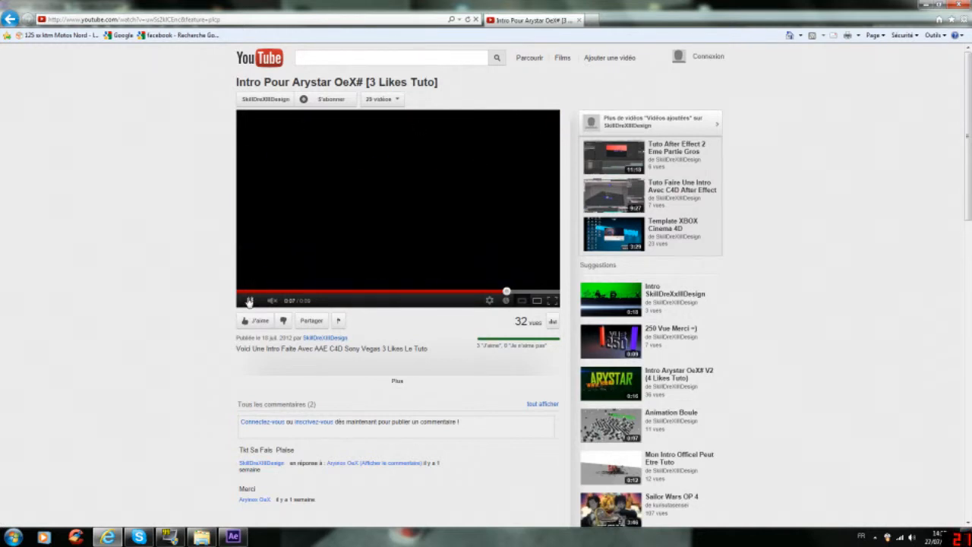
click(249, 301)
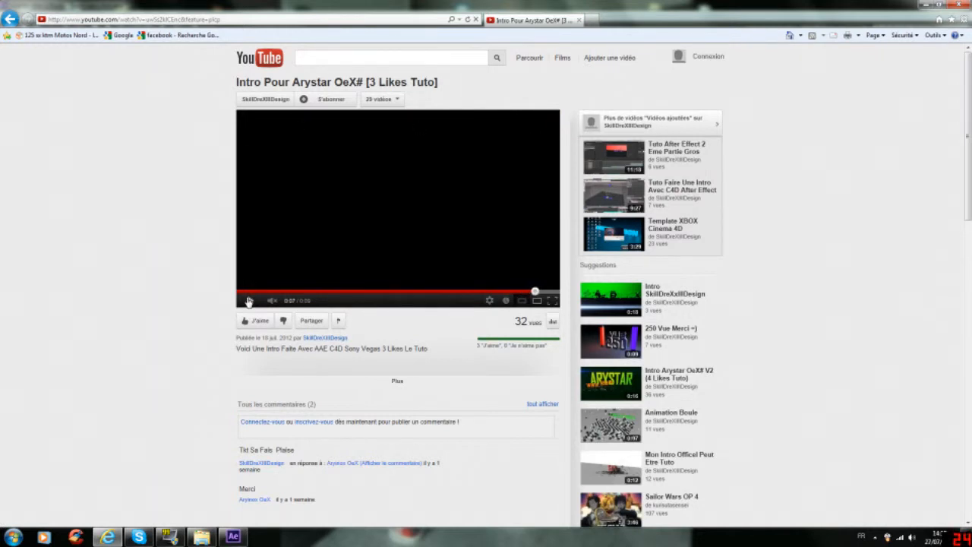
Step: Minimize the browser to return to the After Effects project
click(927, 4)
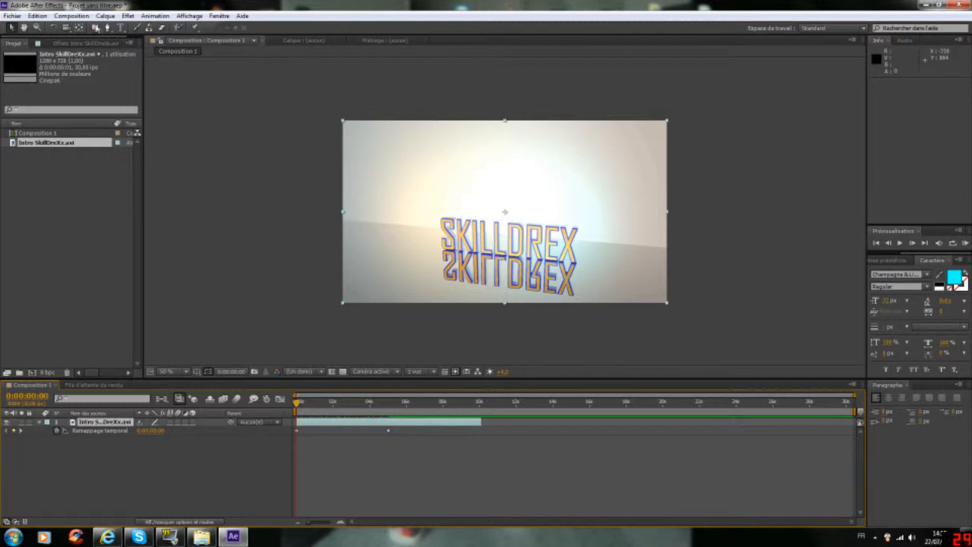
click(106, 16)
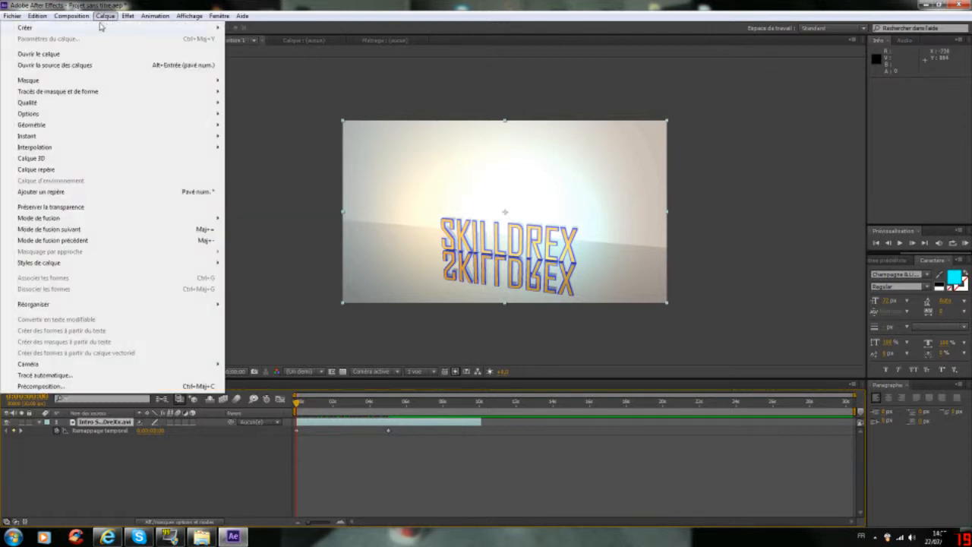
click(267, 343)
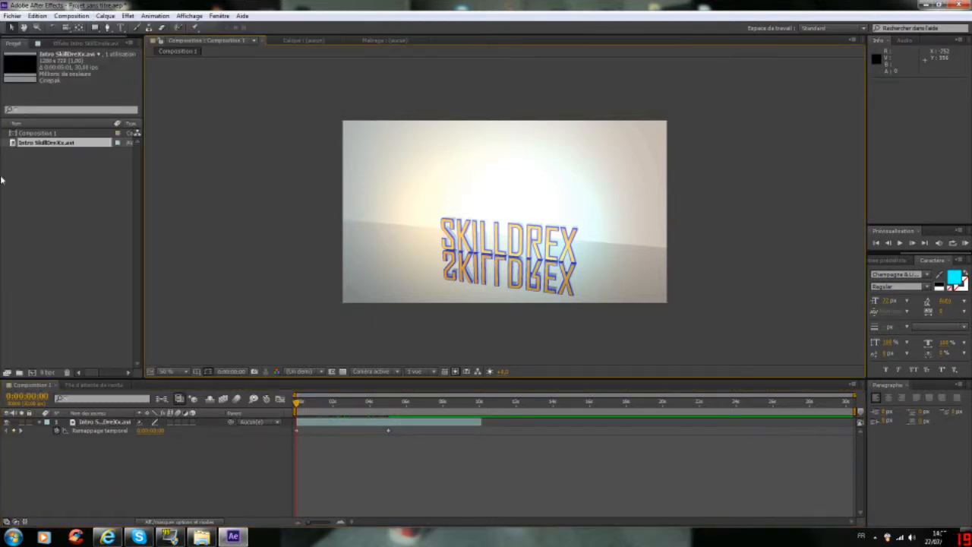
Step: Apply the Magic Bullet Looks effect to the Intro SkillDreXx.avi layer and open its look editor
click(91, 422)
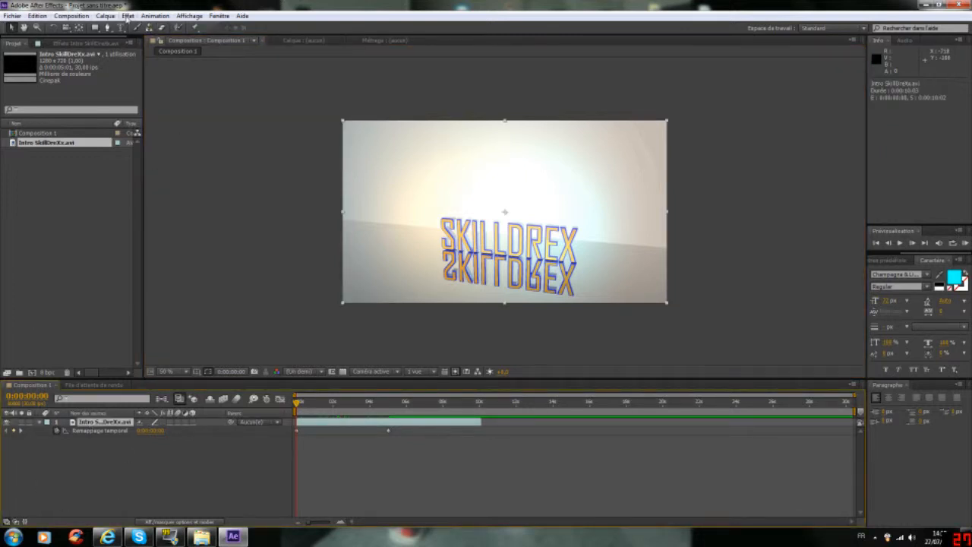
click(128, 15)
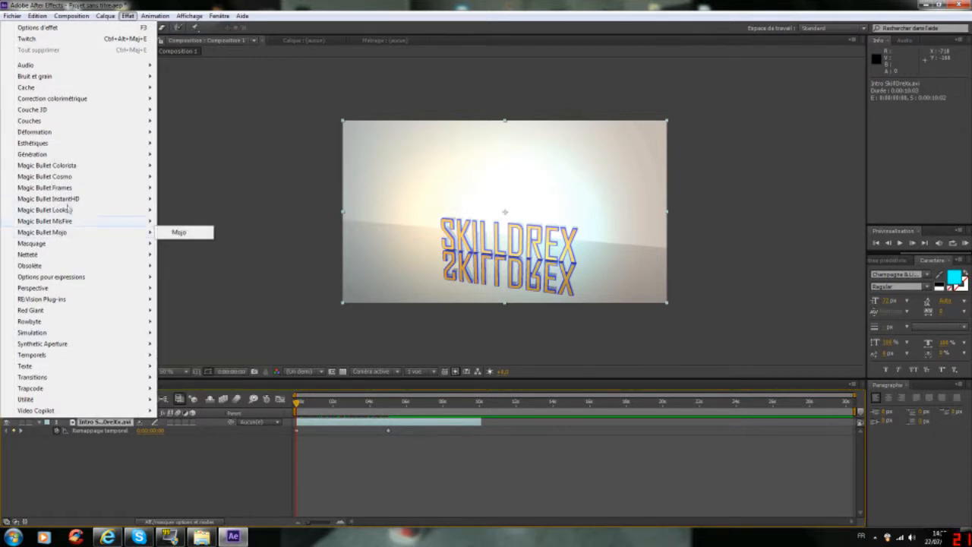
mouse_move(68, 211)
click(186, 210)
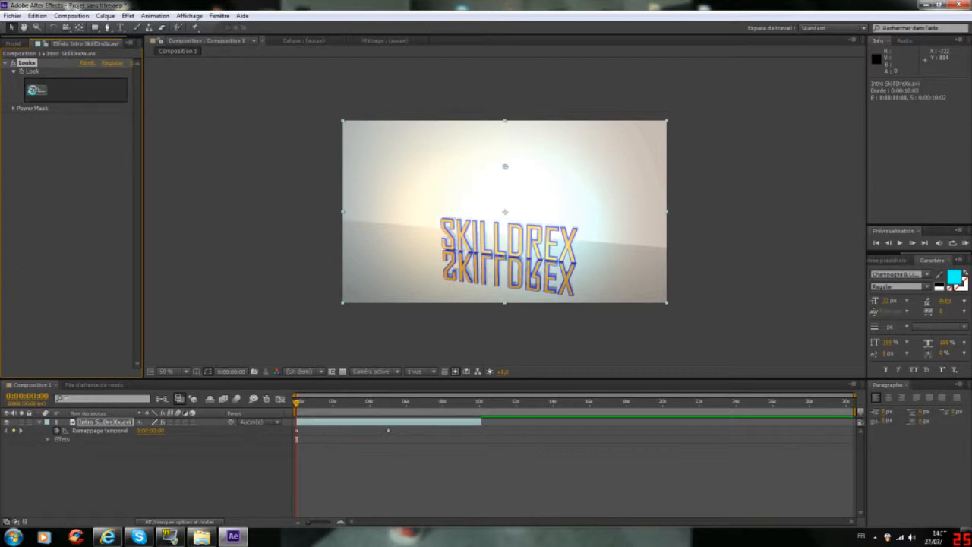
click(33, 89)
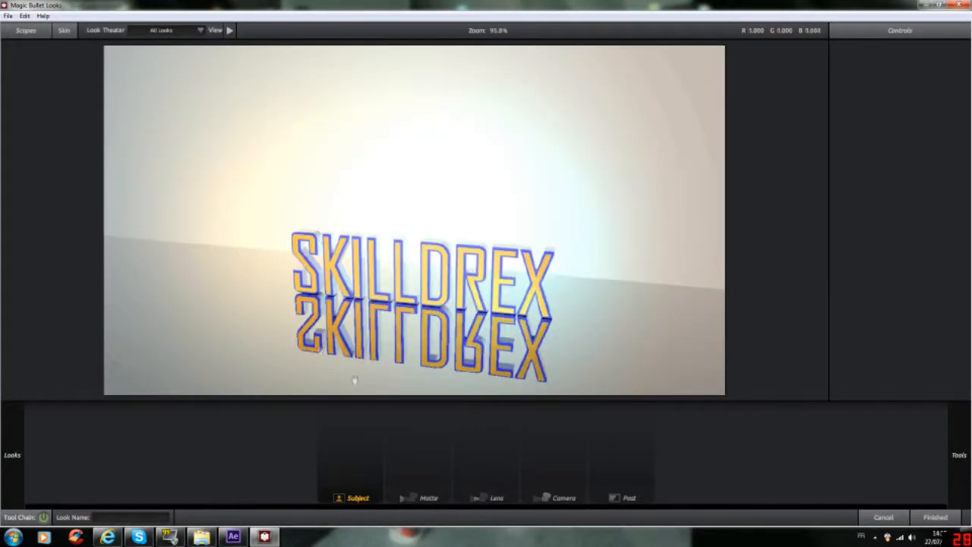
Step: Add Colorista 3-Way to the Post stage, tinting the midtones and shadows towards blue and the highlights slightly towards green
click(619, 468)
mouse_move(971, 219)
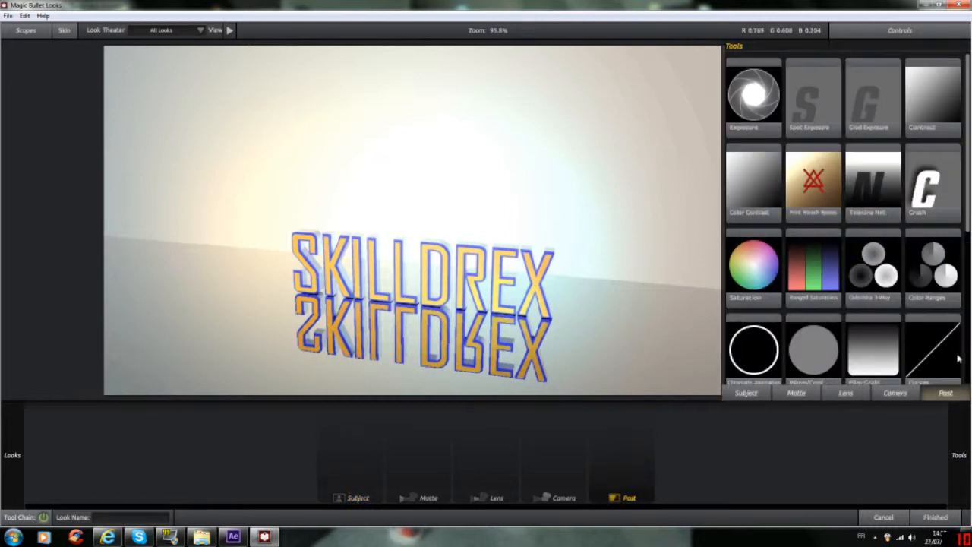
drag(884, 287, 653, 474)
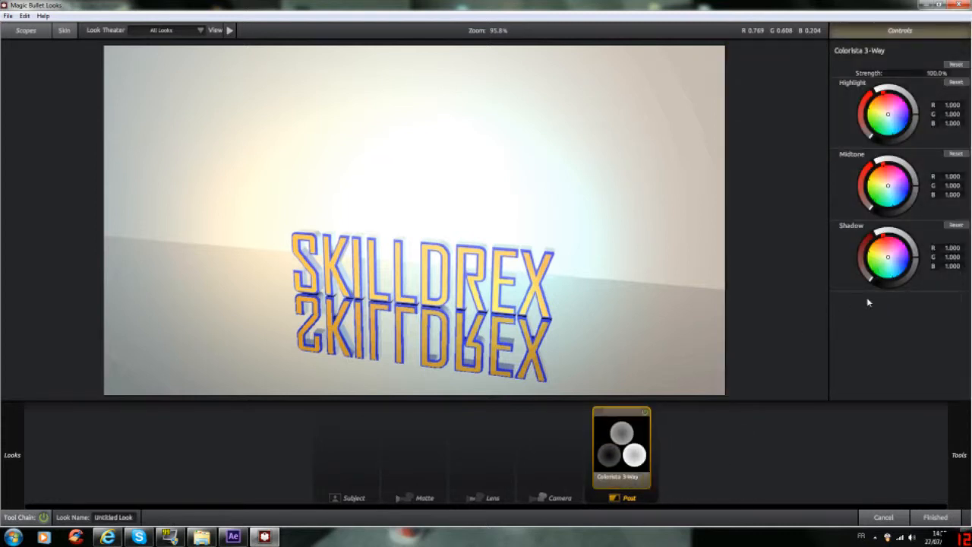
drag(905, 189, 897, 188)
drag(887, 118, 885, 118)
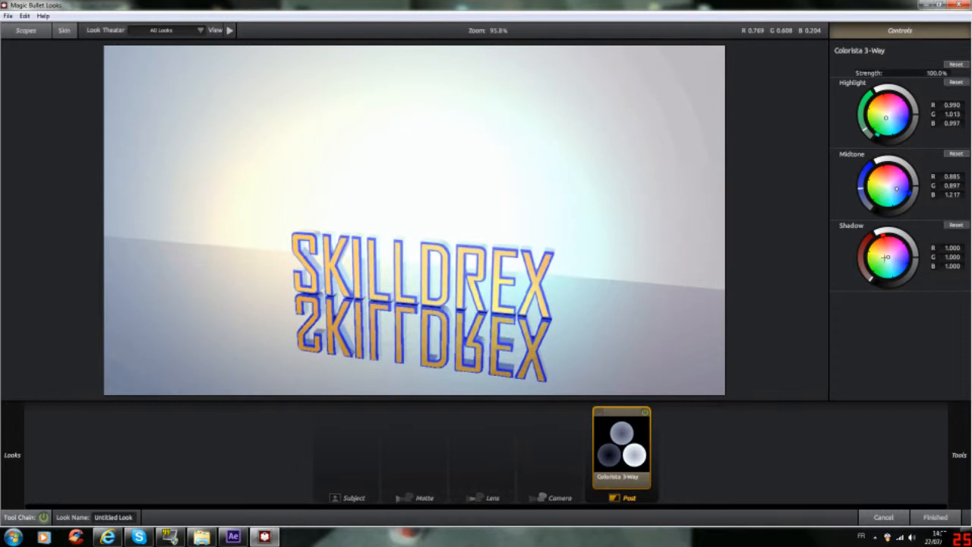
click(902, 259)
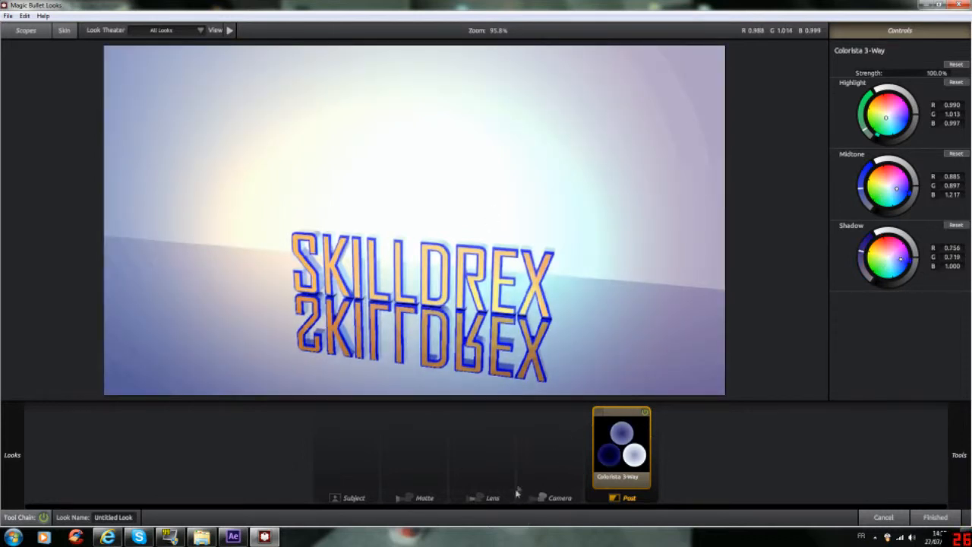
Step: Add Ranged Saturation to the Camera stage and shift its Component Balance towards blue, about R 0.384, G 0.405, B 0.609
click(552, 474)
mouse_move(959, 453)
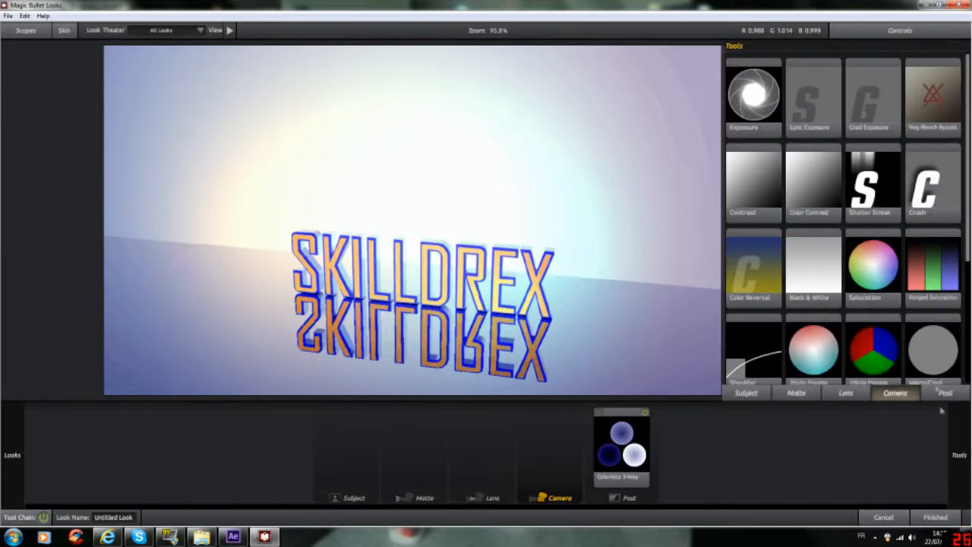
scroll(862, 312, down, 1)
scroll(866, 365, down, 8)
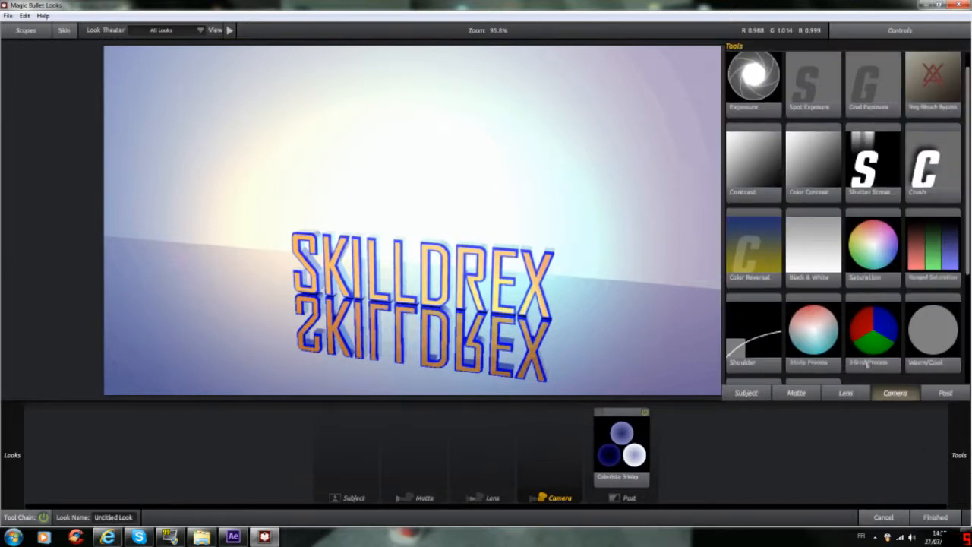
scroll(867, 366, up, 6)
scroll(865, 365, up, 3)
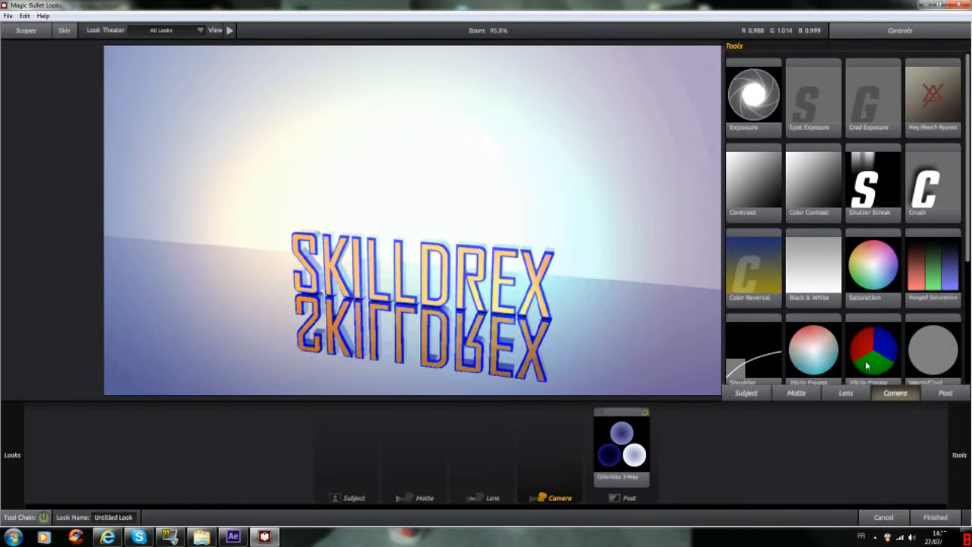
drag(918, 287, 549, 448)
drag(875, 206, 901, 216)
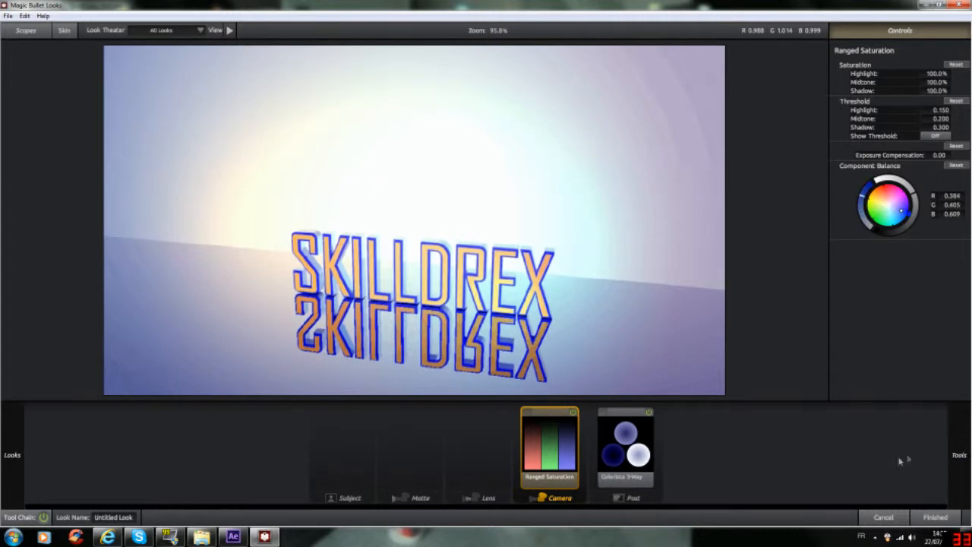
Step: Add Edge Softness to the Lens stage, with a spread of 0.550 and its centre at about X +0.9%, Y +1.7%
mouse_move(970, 282)
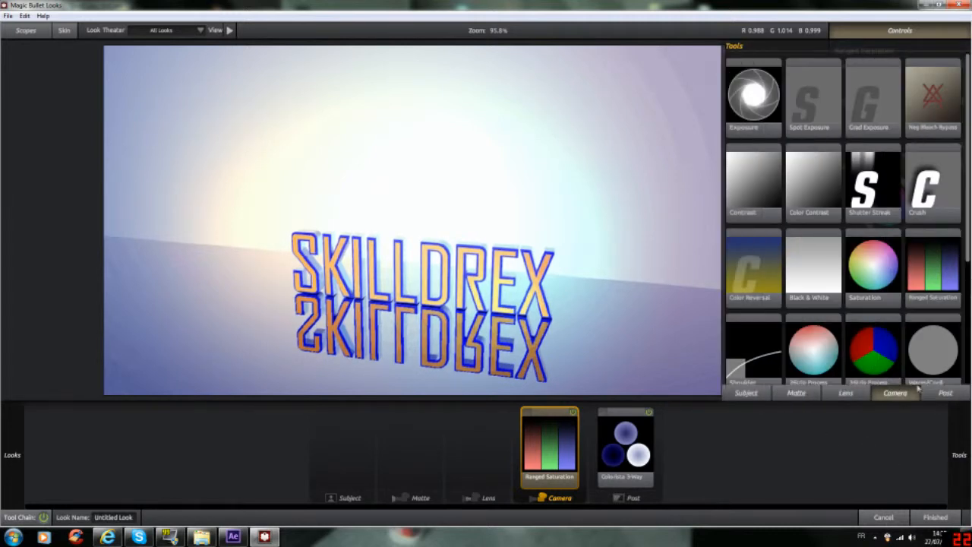
click(858, 393)
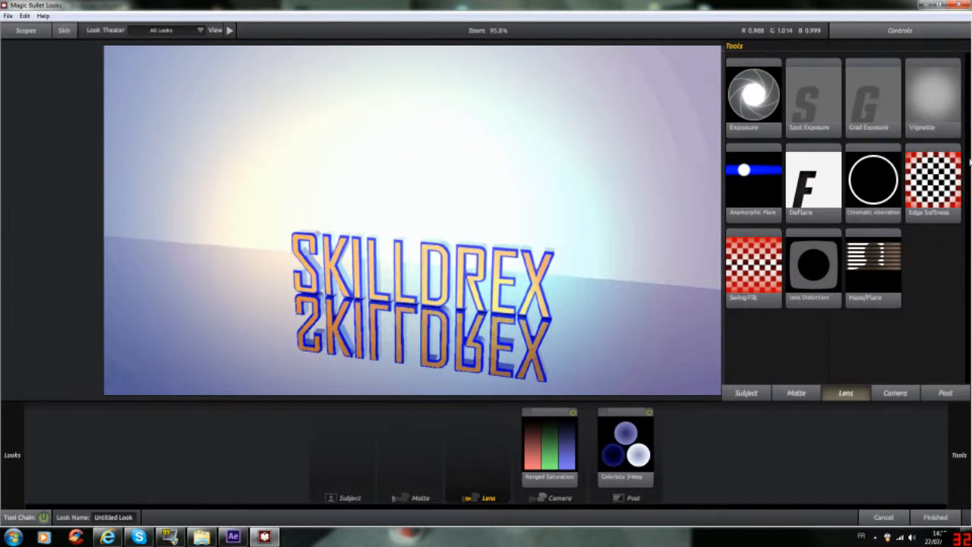
drag(956, 177, 483, 439)
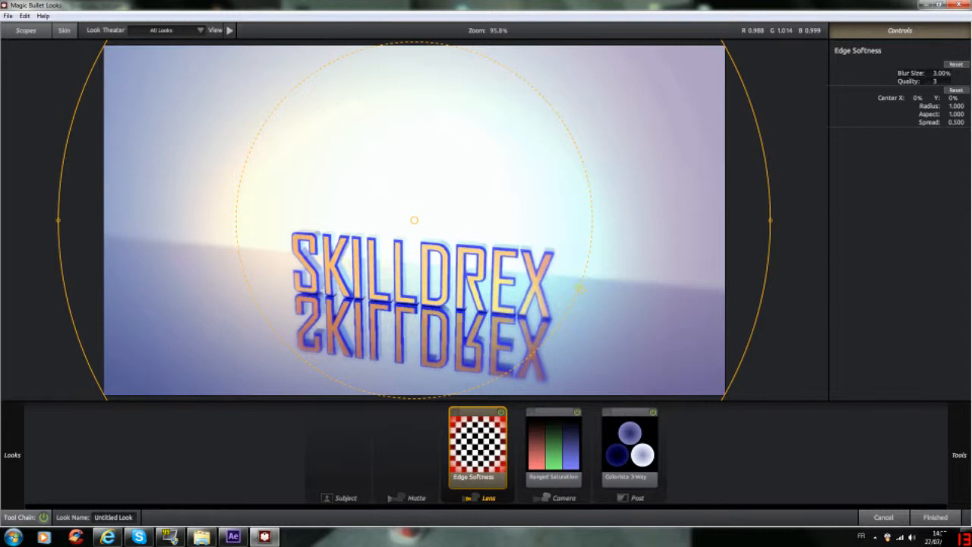
drag(570, 287, 563, 289)
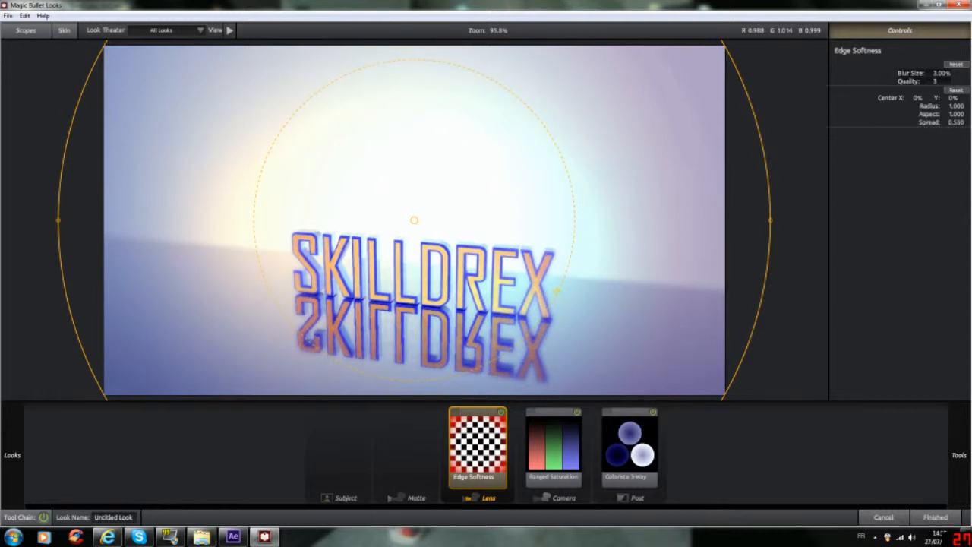
drag(413, 220, 419, 226)
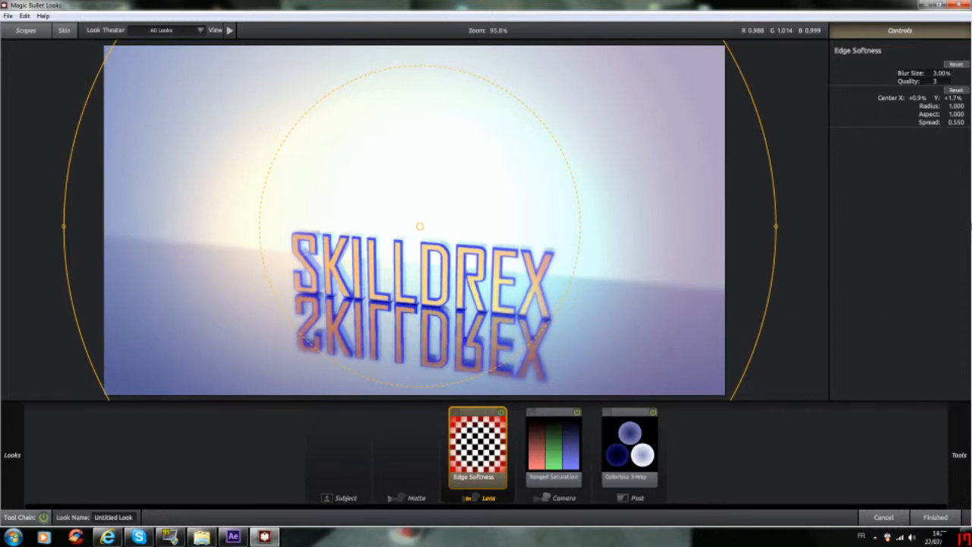
Step: Add the 85 Filter to the Matte stage and lighten its colour to about R 0.920, G 0.865, B 0.851
click(796, 392)
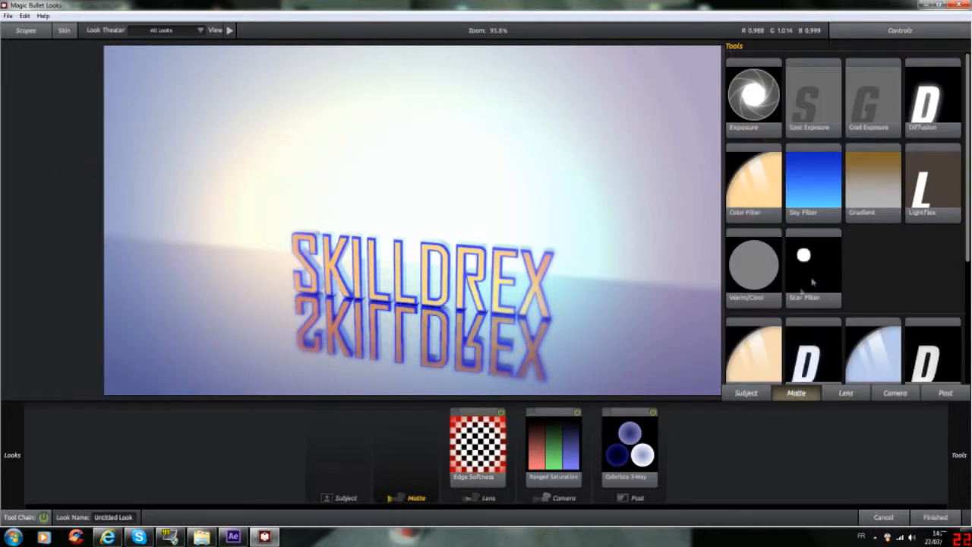
drag(753, 351, 416, 443)
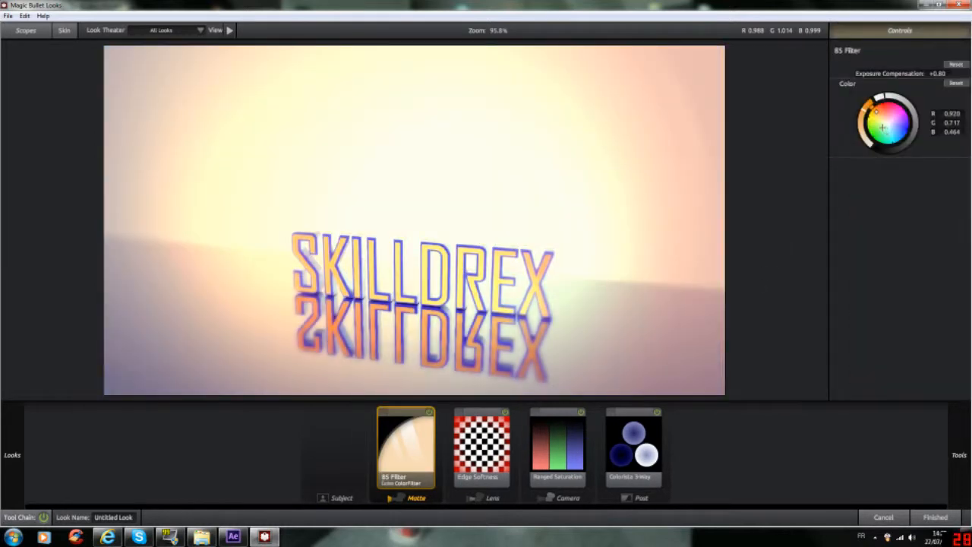
mouse_move(876, 111)
mouse_down()
mouse_move(890, 104)
mouse_move(903, 120)
mouse_move(884, 114)
mouse_up()
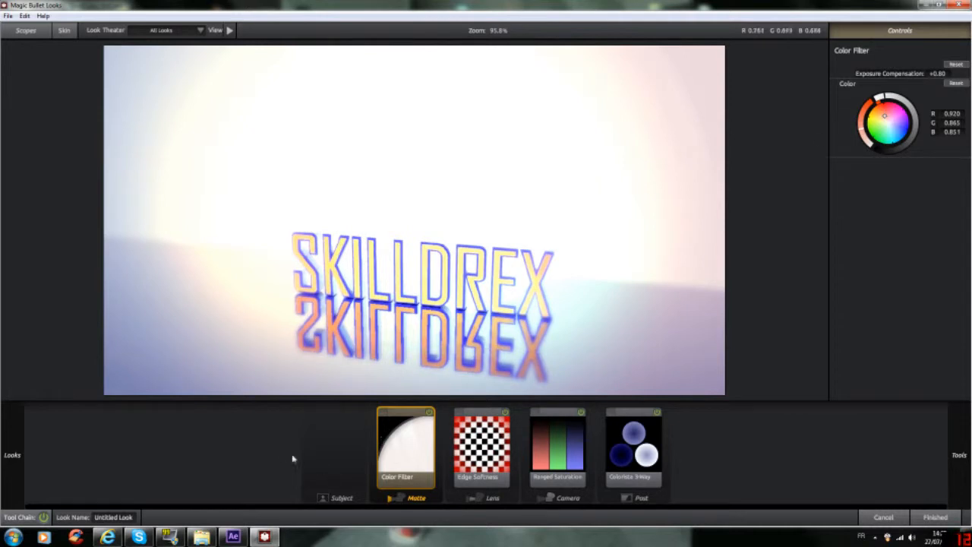
Step: Add Curves to the Subject stage and bend the RGB curve into an S, lowering the shadows and raising the highlights
mouse_move(962, 223)
click(754, 394)
drag(860, 344, 335, 469)
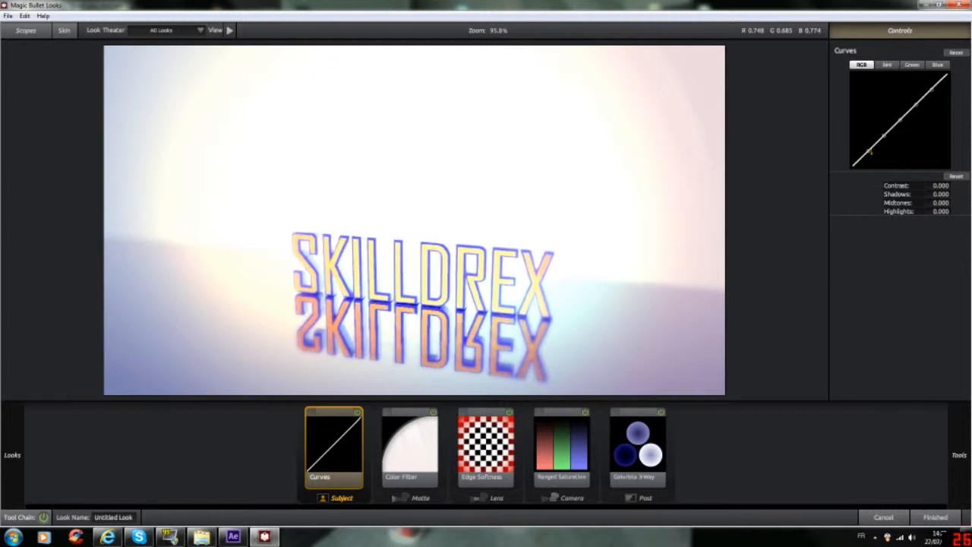
drag(868, 150, 868, 166)
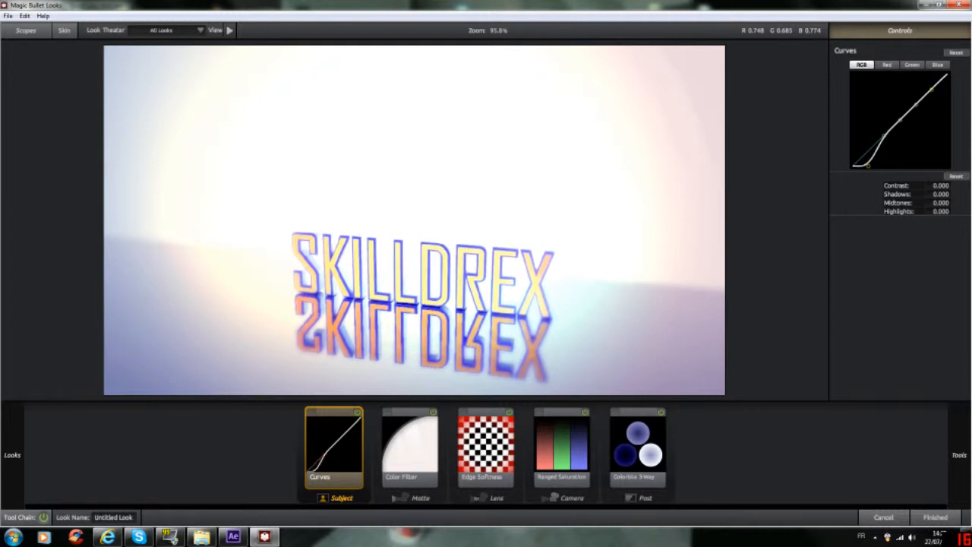
drag(931, 89, 939, 75)
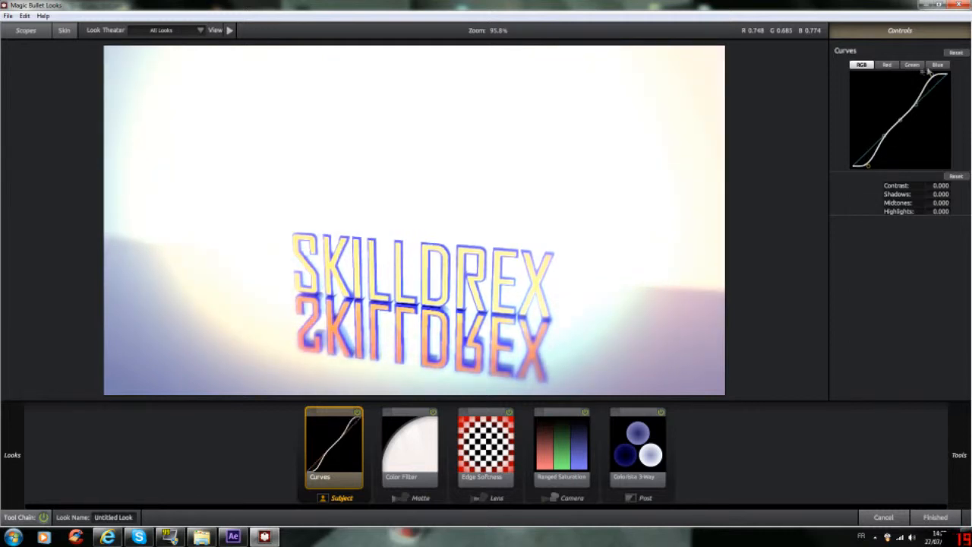
Step: Raise the red curve's midtones, lower the green curve's shadows, lift the whole blue curve, and accept the finished look
click(886, 64)
drag(900, 119, 900, 103)
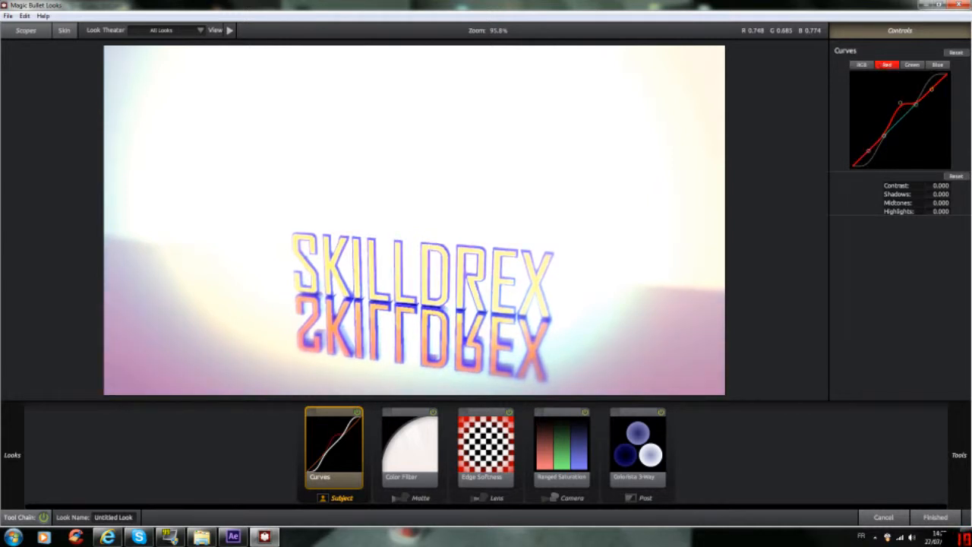
click(912, 65)
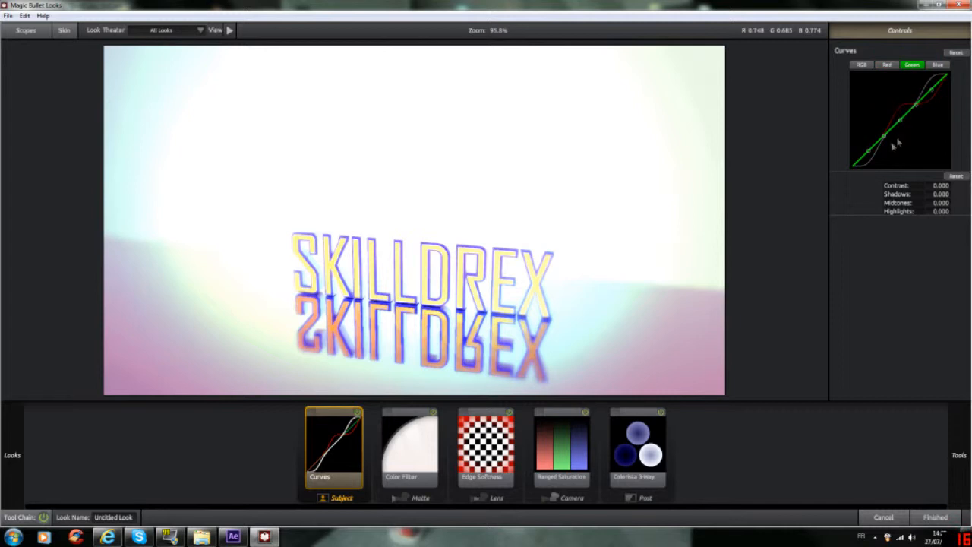
drag(883, 135, 879, 152)
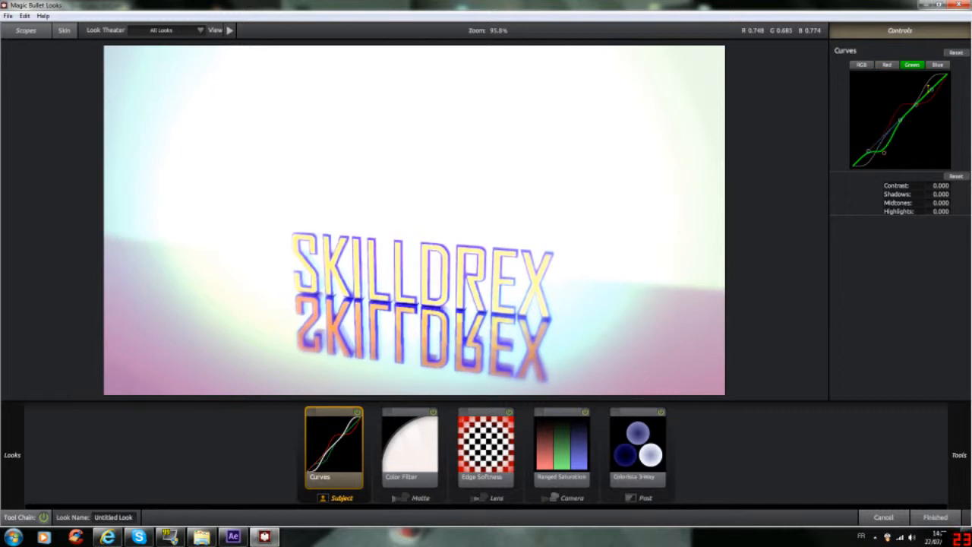
click(938, 65)
drag(868, 150, 917, 89)
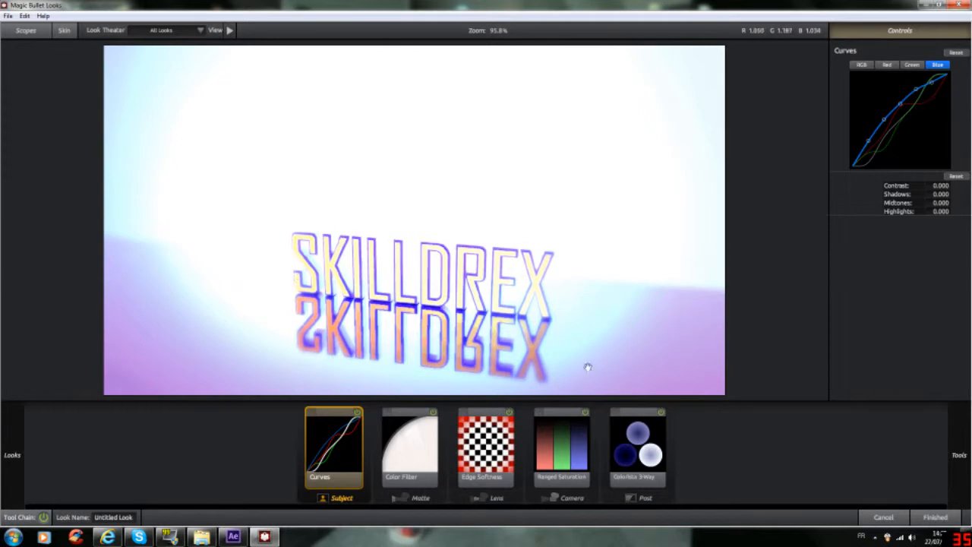
click(938, 518)
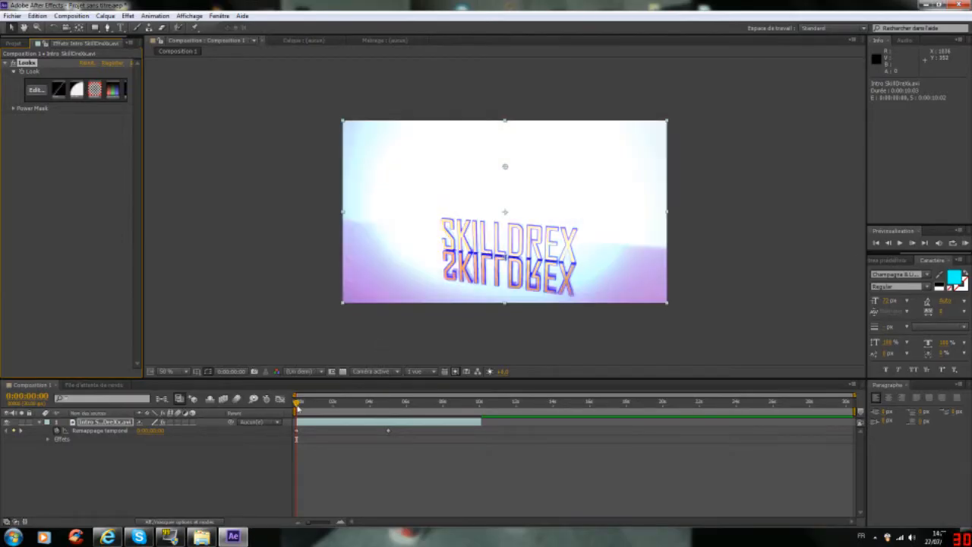
Step: Scrub through the composition to review the graded intro, stopping at 0:00:09:15
click(298, 407)
drag(349, 405, 444, 403)
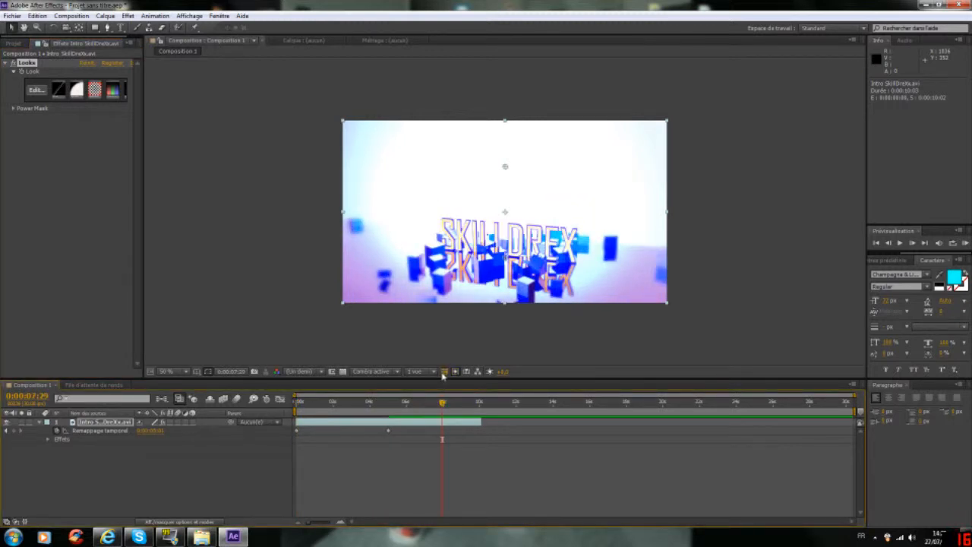
drag(442, 404, 470, 404)
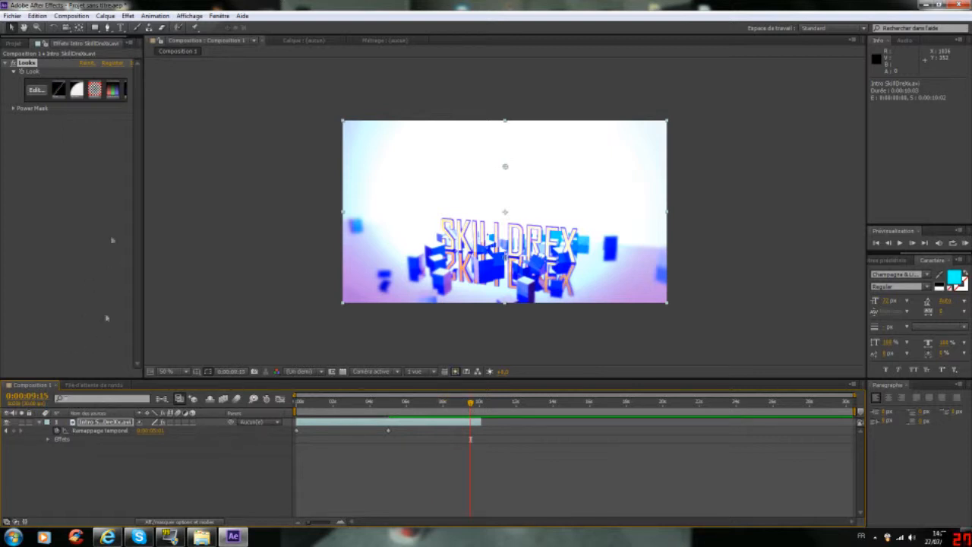
Step: Collapse the Looks effect and apply the Video Copilot Optical Flares effect to the Intro SkillDreXx.avi layer
click(26, 166)
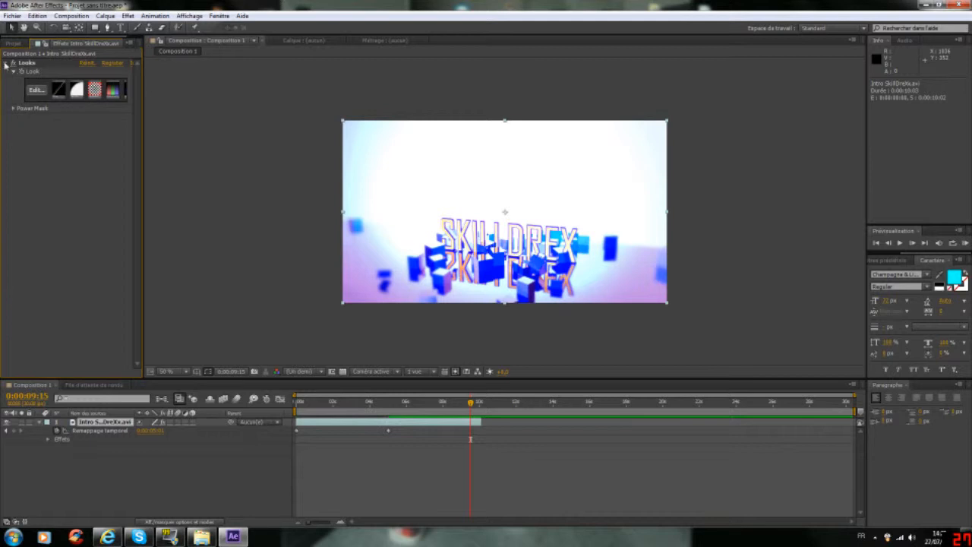
click(7, 64)
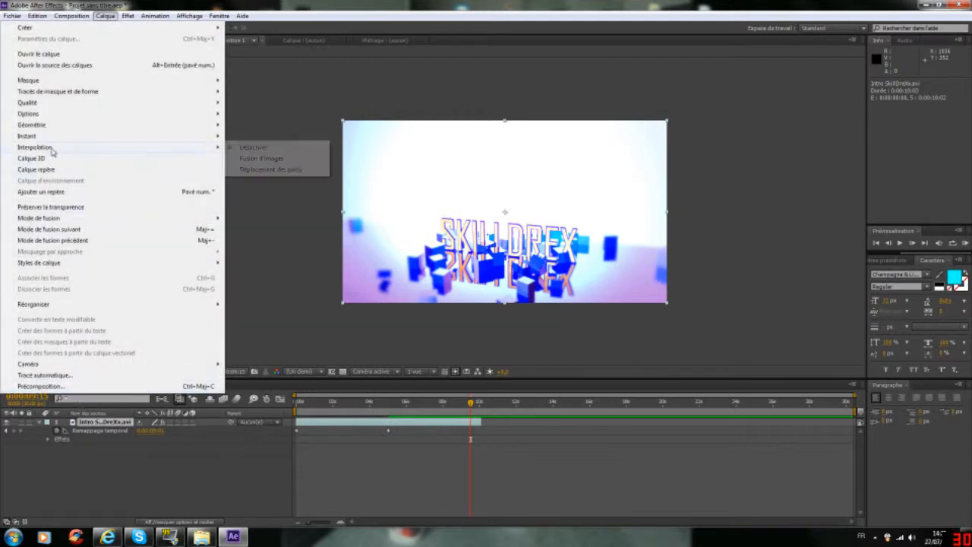
mouse_move(129, 15)
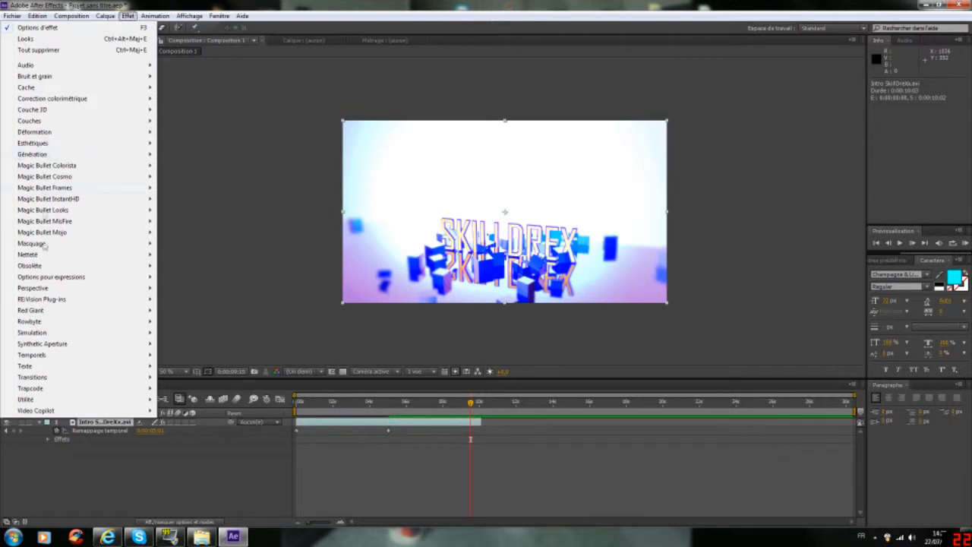
mouse_move(40, 413)
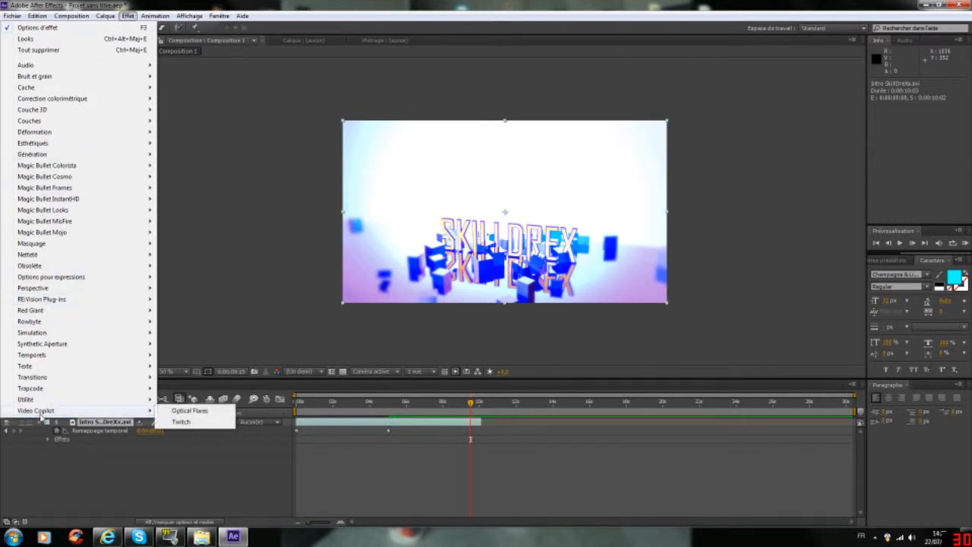
click(199, 410)
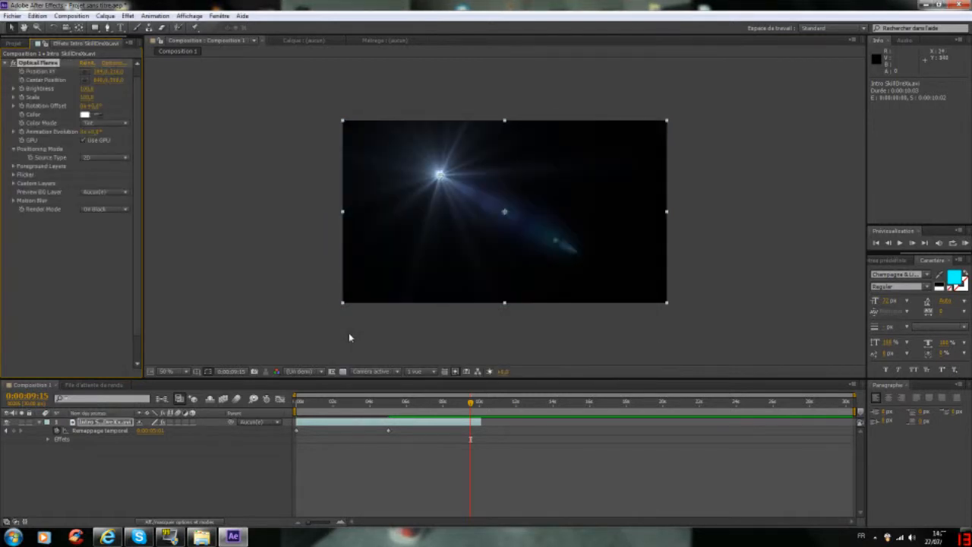
Step: Set the flare's Render Mode to Over Original and place it above the S of SKILLDREX, at about 390, 372
click(102, 209)
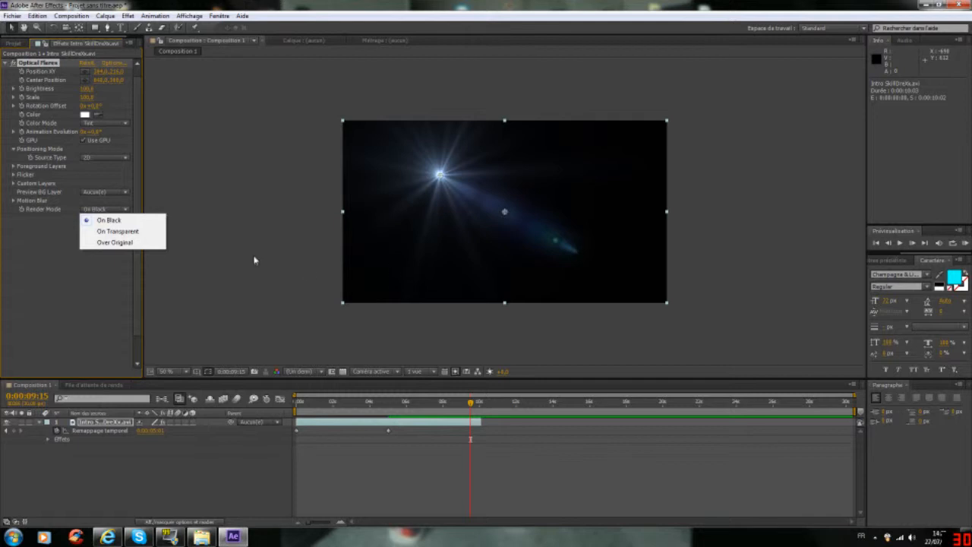
click(6, 279)
click(101, 209)
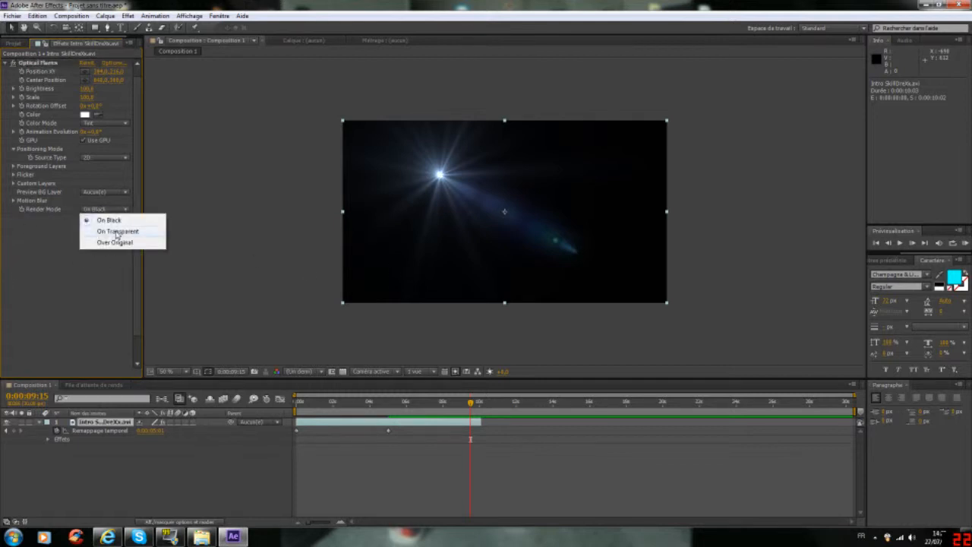
click(110, 243)
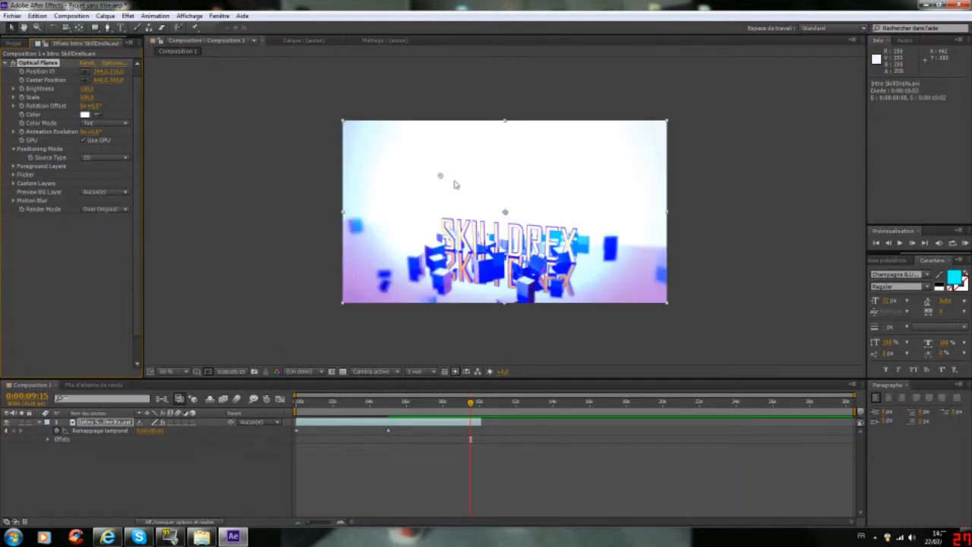
drag(442, 215, 442, 214)
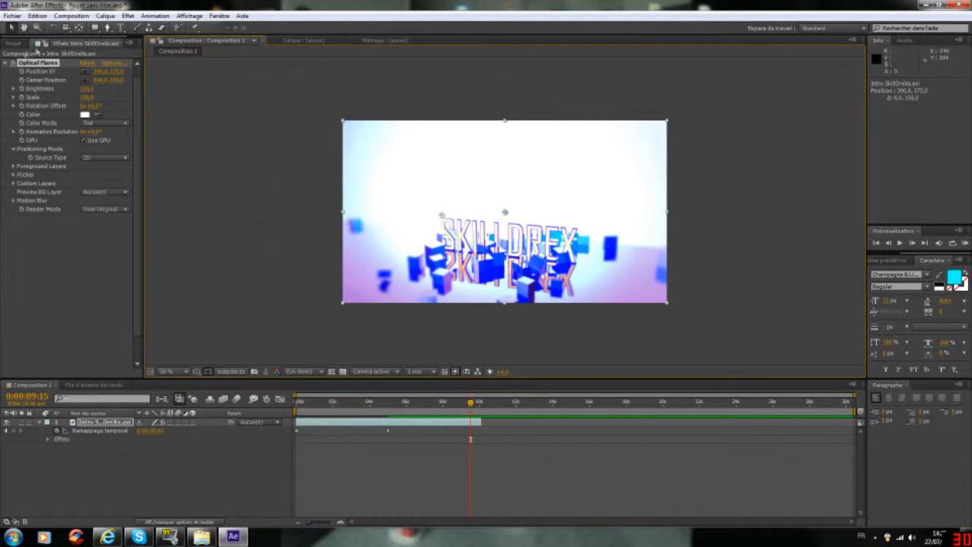
Step: Reopen the Looks grade for editing, switch off its Curves and Color Filter tools, and accept the look
click(9, 64)
click(8, 65)
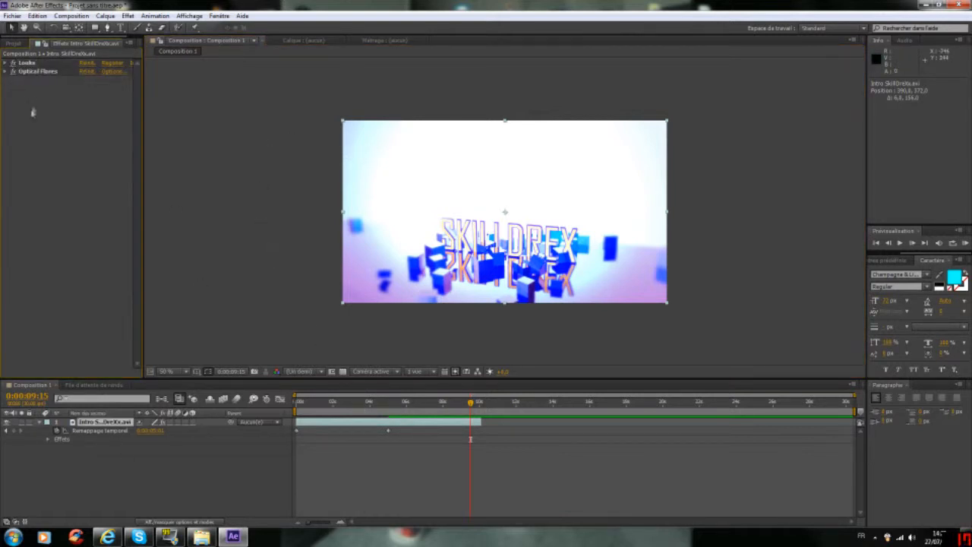
click(12, 63)
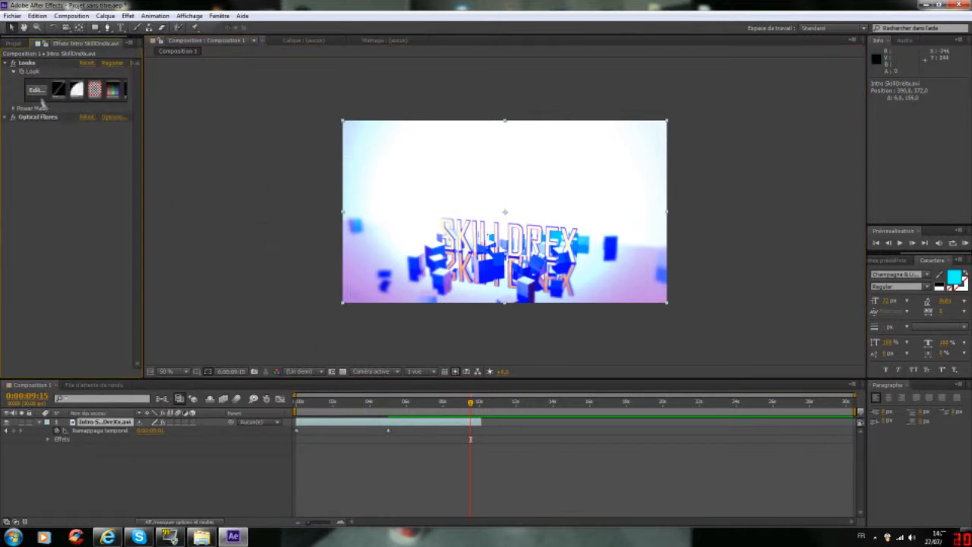
click(46, 95)
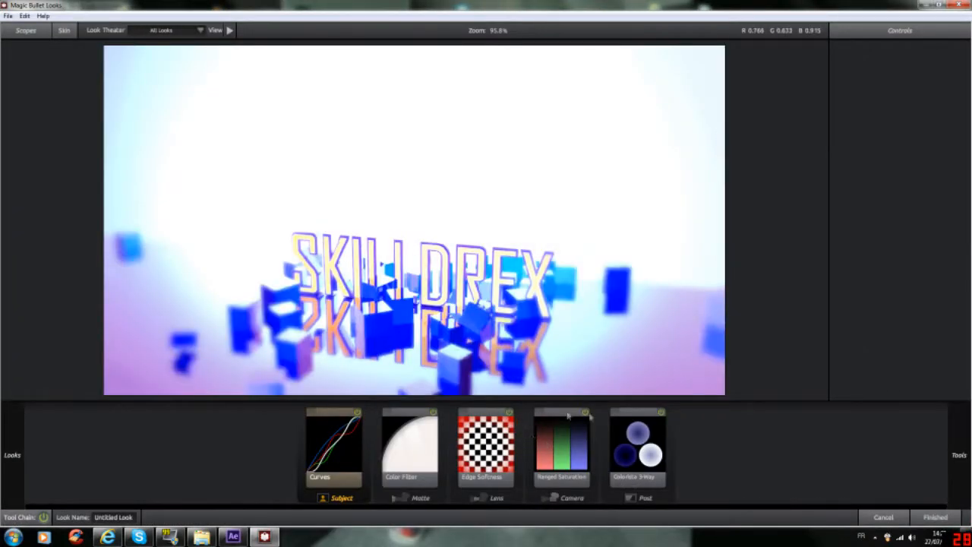
click(364, 418)
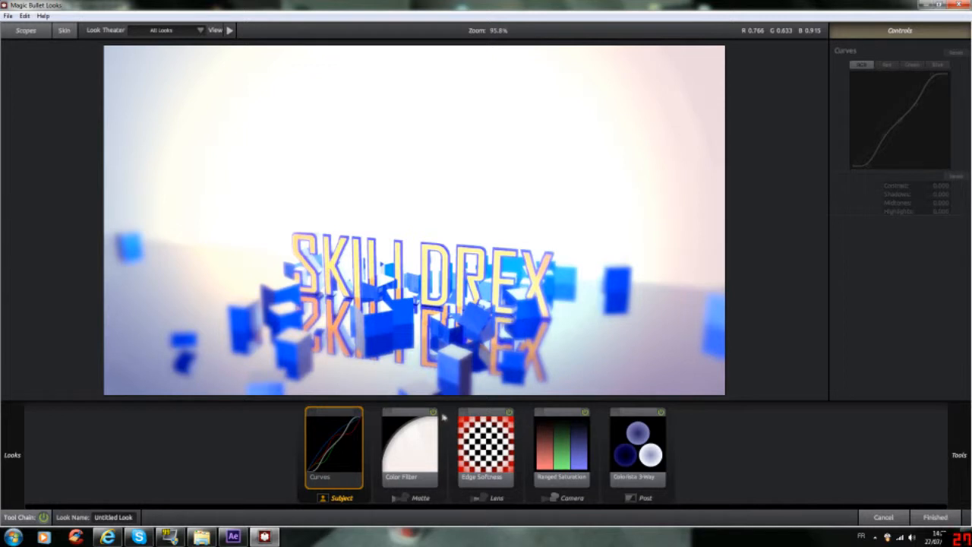
click(435, 414)
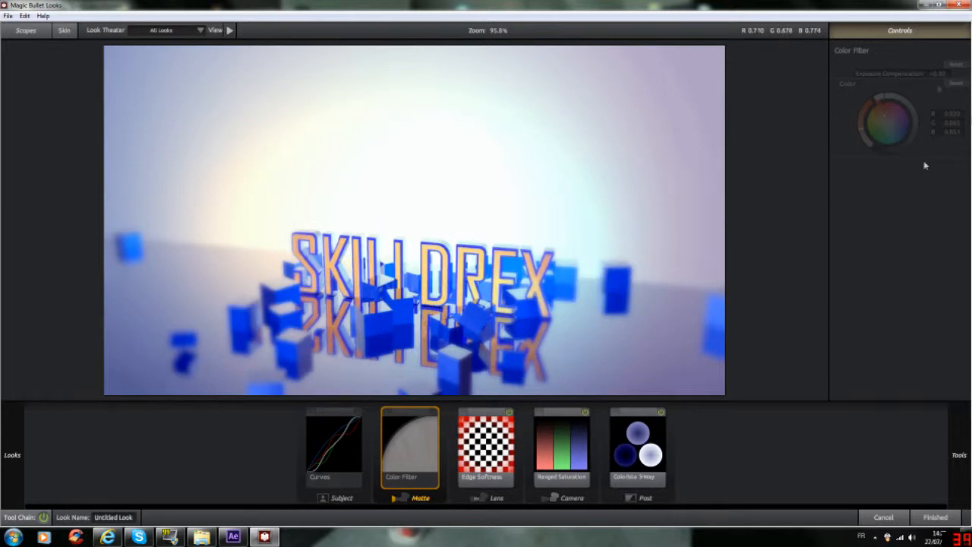
click(935, 517)
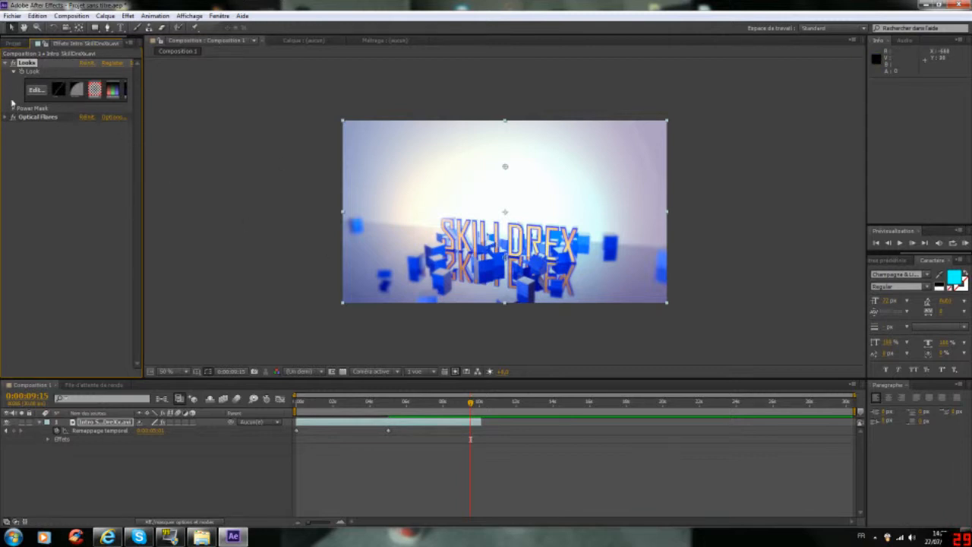
Step: Undo the accidental layer shift and move the Optical Flares source slightly up and away from the S of SKILLDREX
click(3, 63)
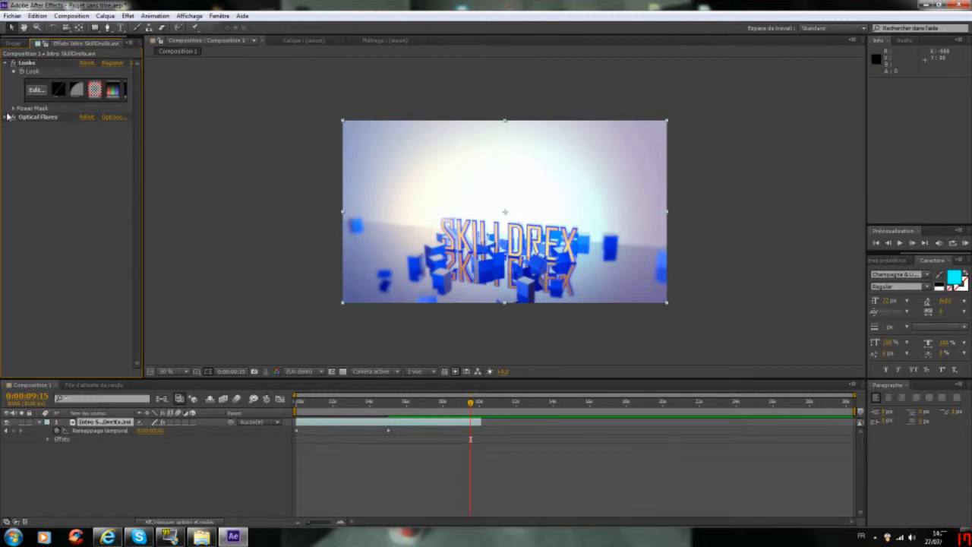
click(4, 63)
click(6, 71)
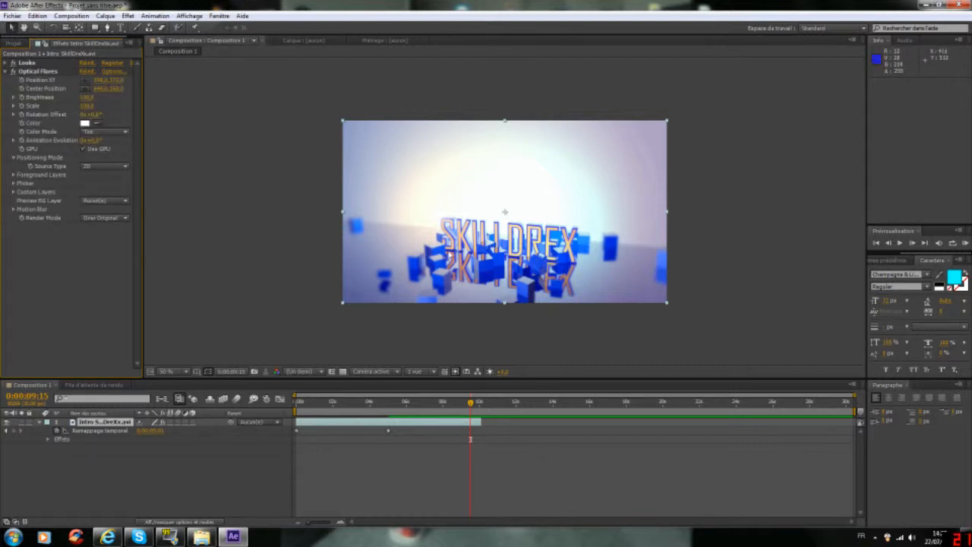
drag(505, 213, 506, 214)
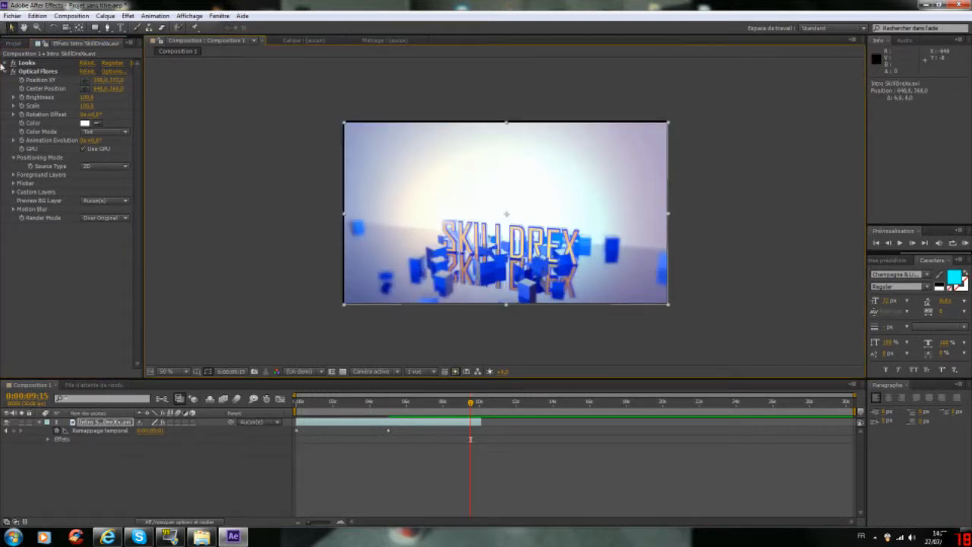
key(ctrl+z)
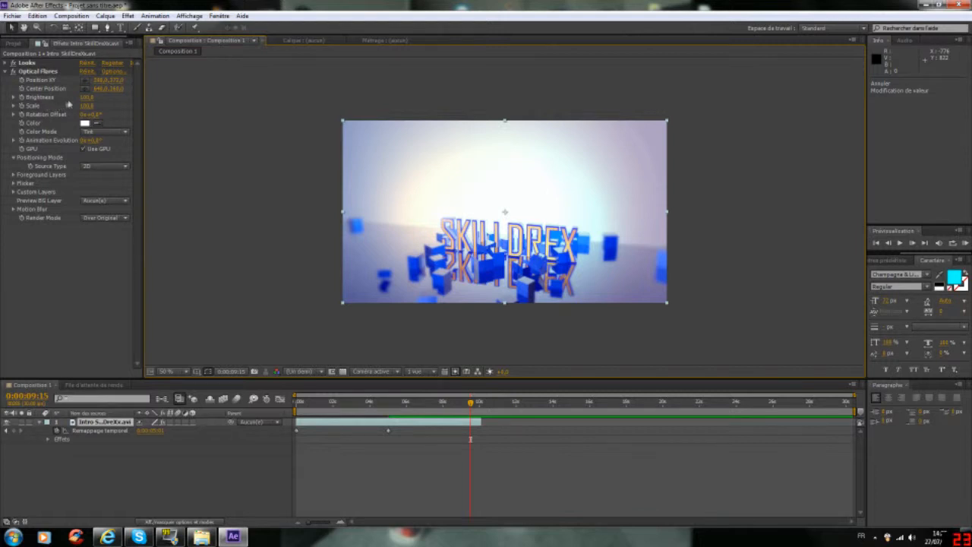
drag(103, 80, 64, 80)
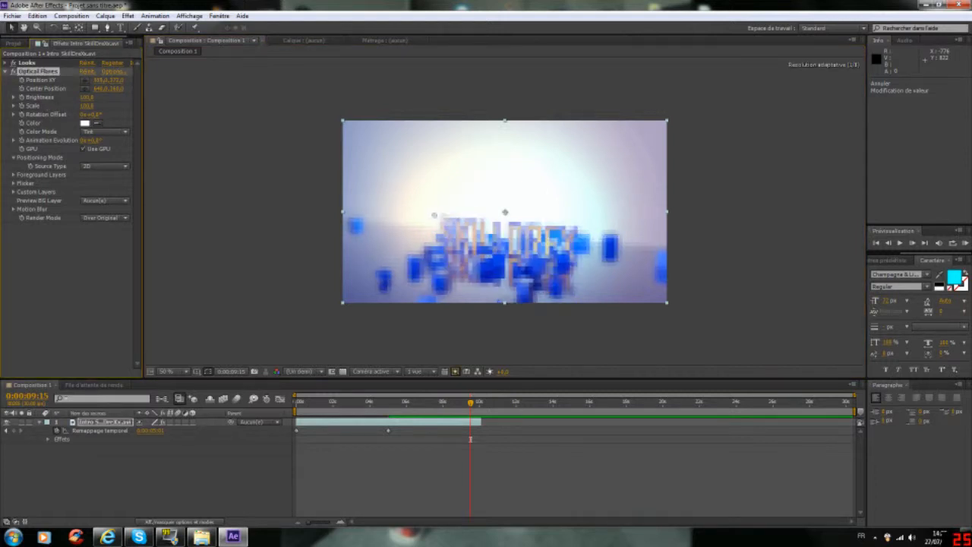
drag(450, 215, 429, 208)
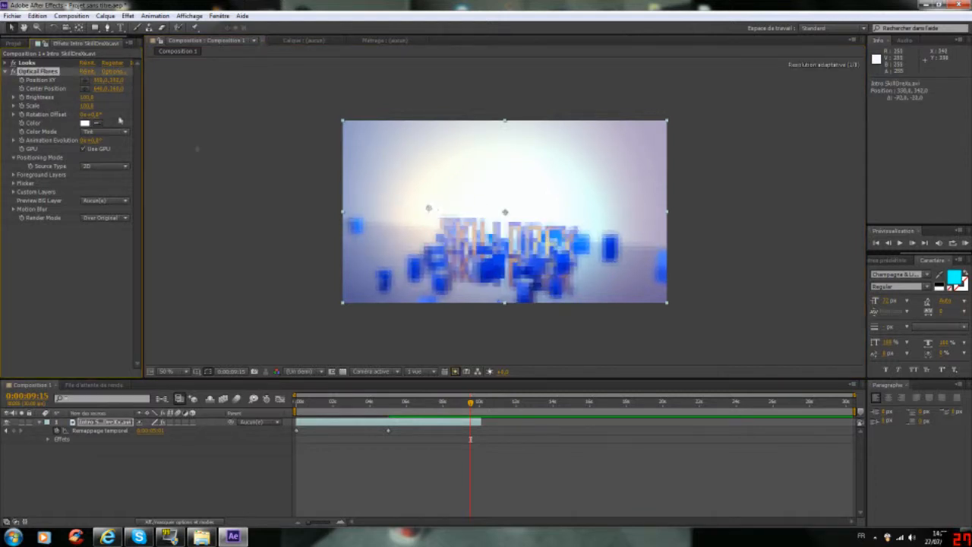
Step: Open the Optical Flares options and load the Red Light preset from the Light preset folder
click(113, 70)
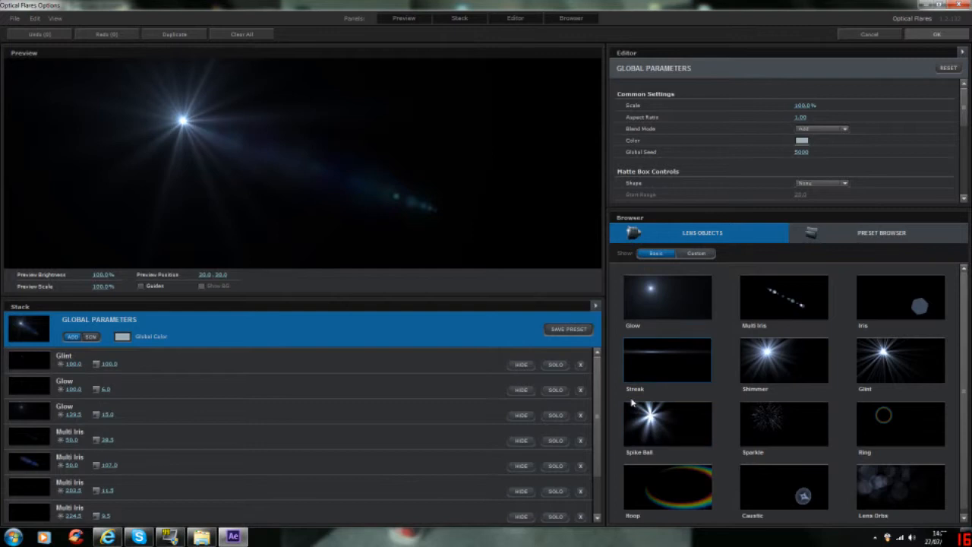
click(872, 233)
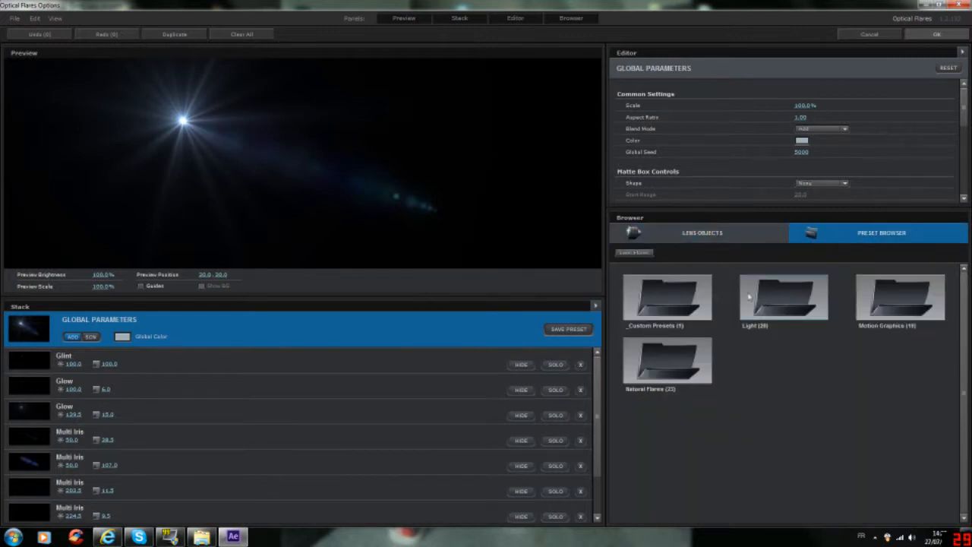
click(780, 298)
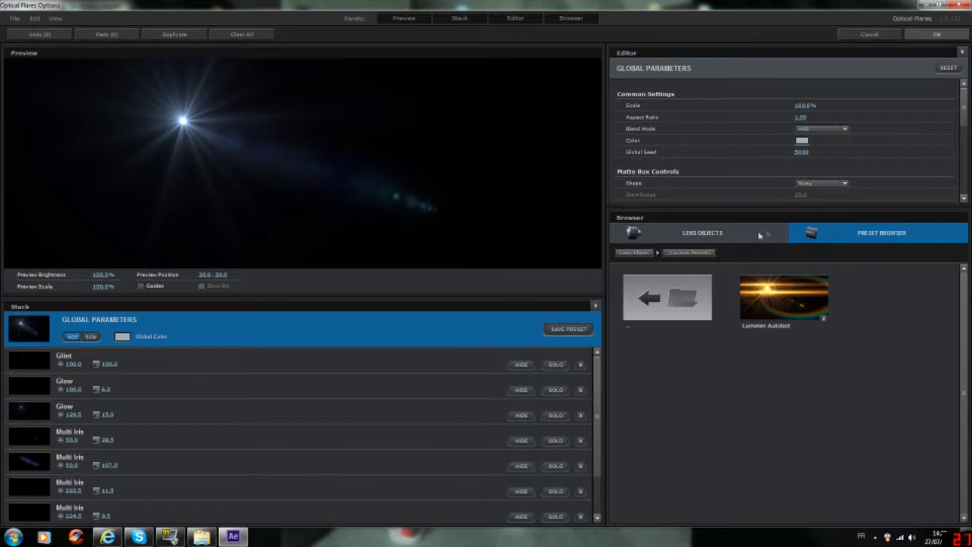
click(635, 252)
click(770, 286)
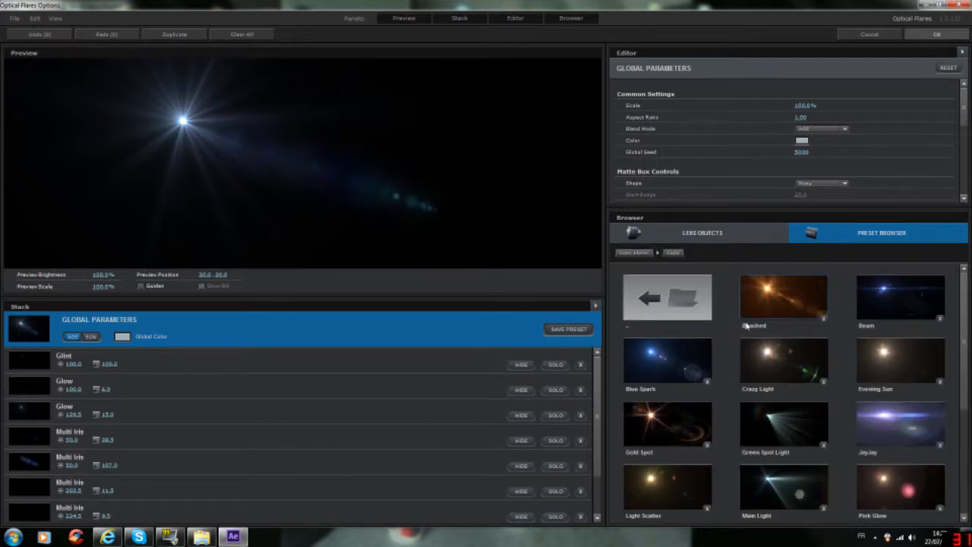
scroll(752, 423, down, 2)
drag(966, 357, 962, 391)
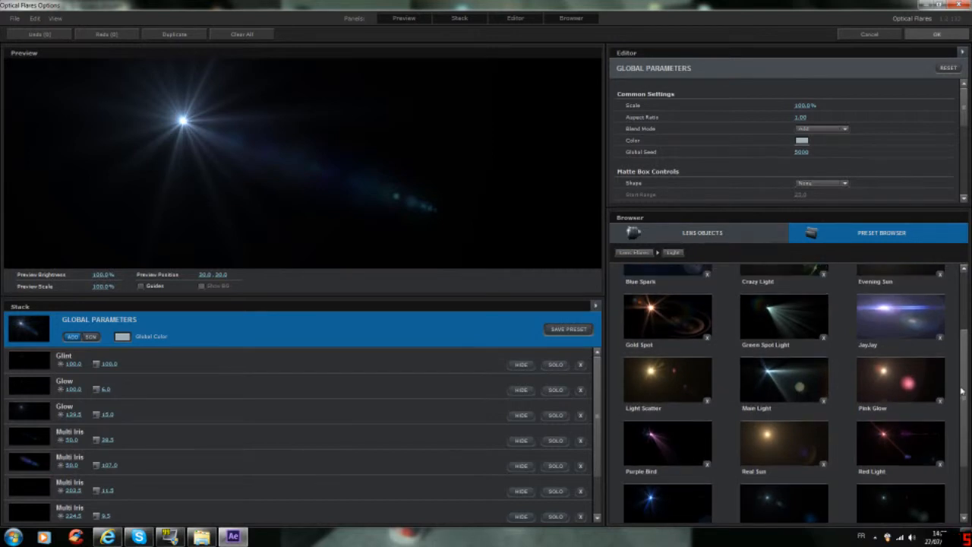
click(914, 436)
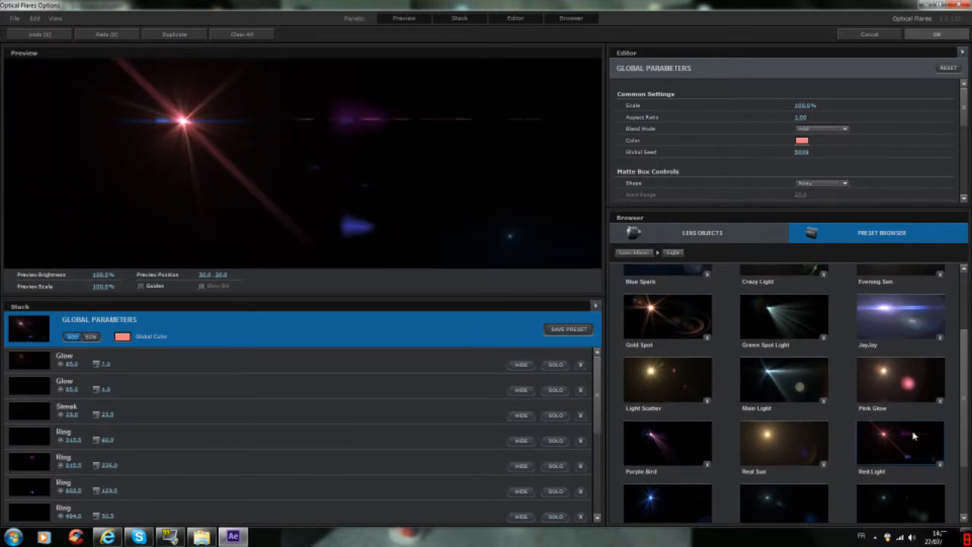
Step: Set the flare's global color to pure red (FF0000), raise its Aspect Ratio to about 1.25, and set Global Seed to 5022
click(802, 141)
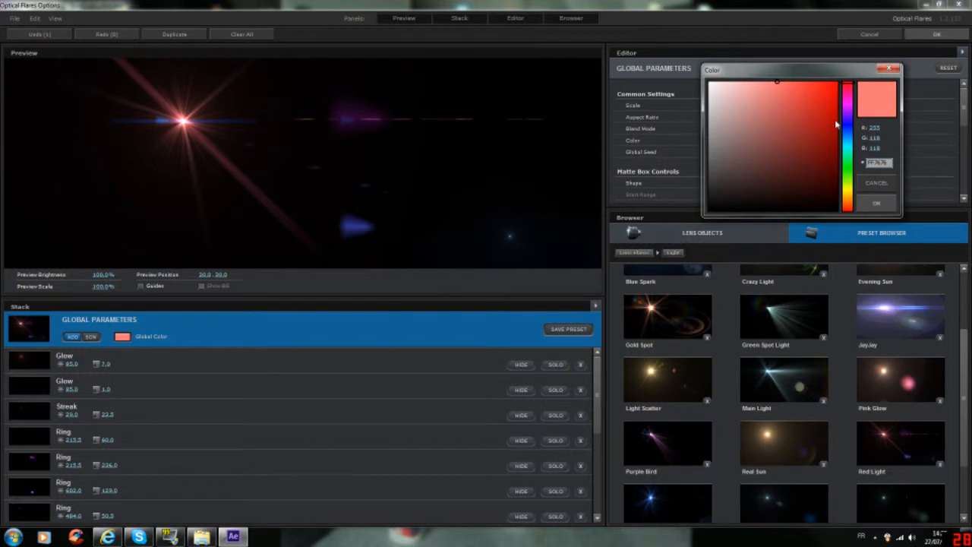
drag(851, 118, 849, 69)
drag(802, 147, 869, 35)
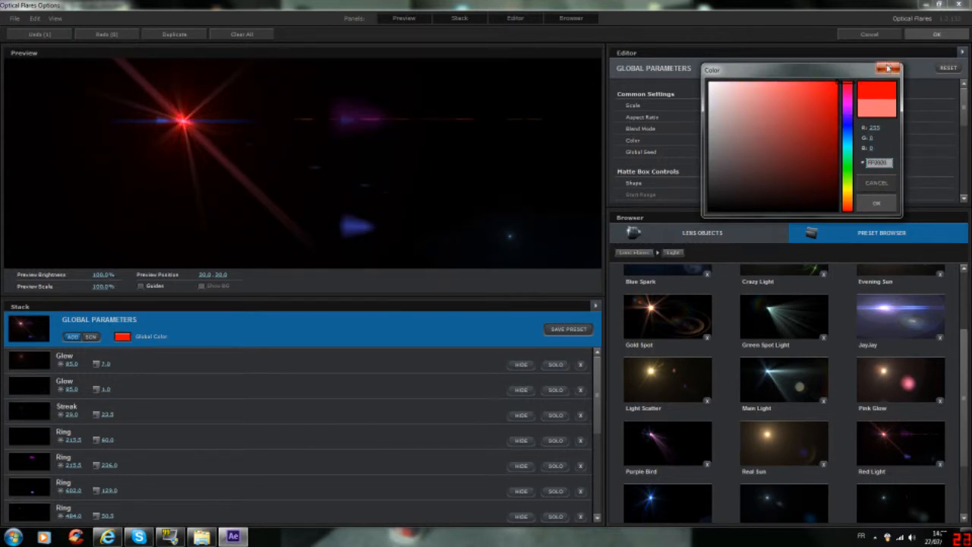
click(888, 69)
mouse_move(799, 117)
mouse_down()
mouse_move(839, 120)
mouse_move(806, 126)
mouse_up()
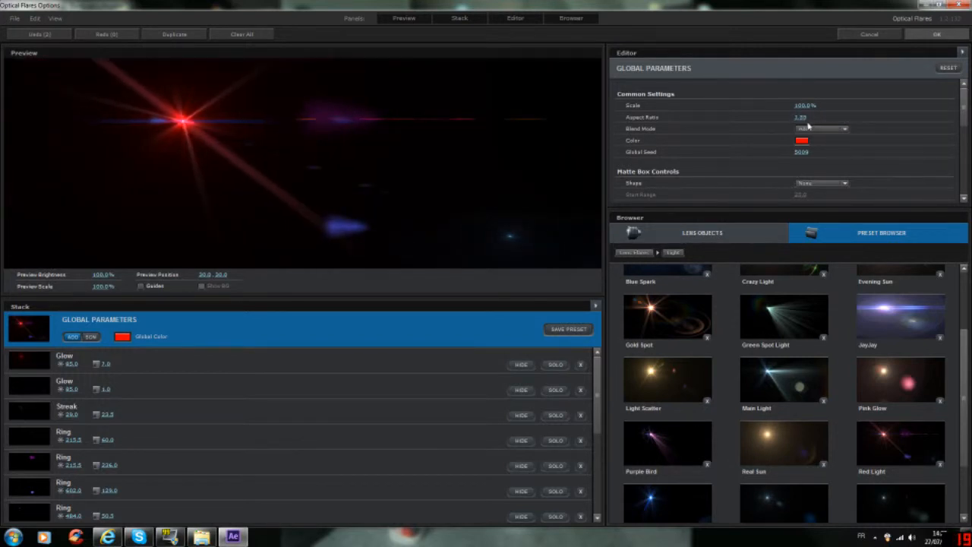
drag(803, 151, 815, 153)
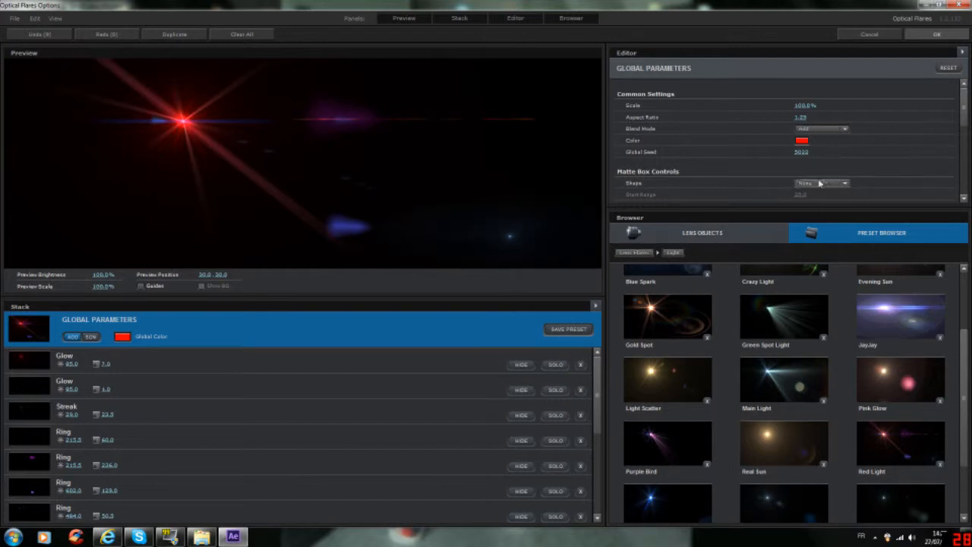
Step: Look over the remaining global parameters and show the basic lens objects in the browser
scroll(822, 182, down, 1)
scroll(816, 168, down, 1)
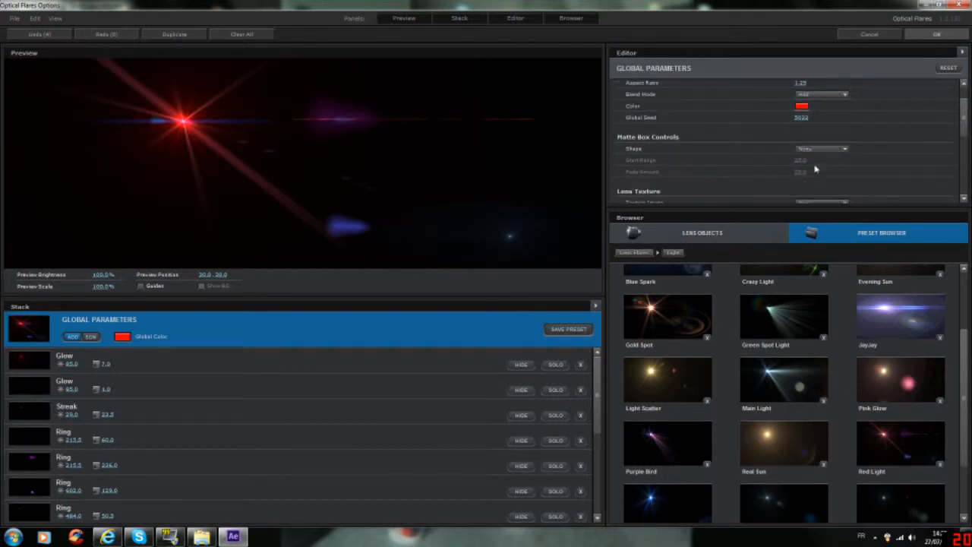
scroll(815, 169, down, 2)
scroll(813, 168, down, 6)
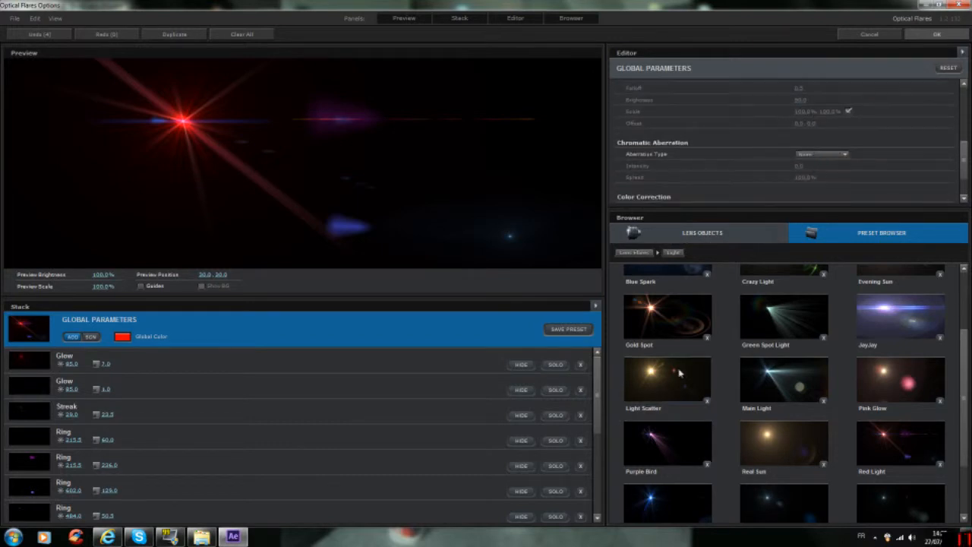
click(725, 238)
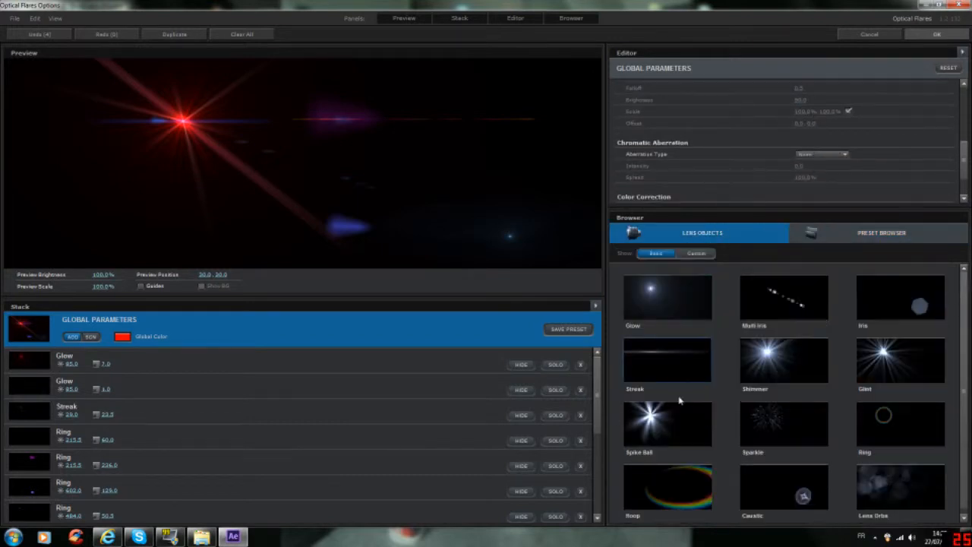
click(691, 307)
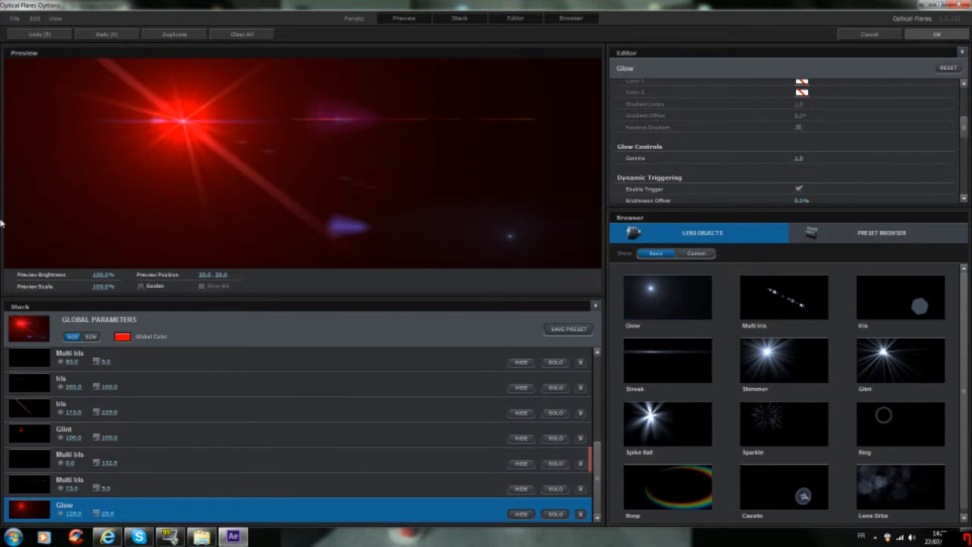
click(674, 292)
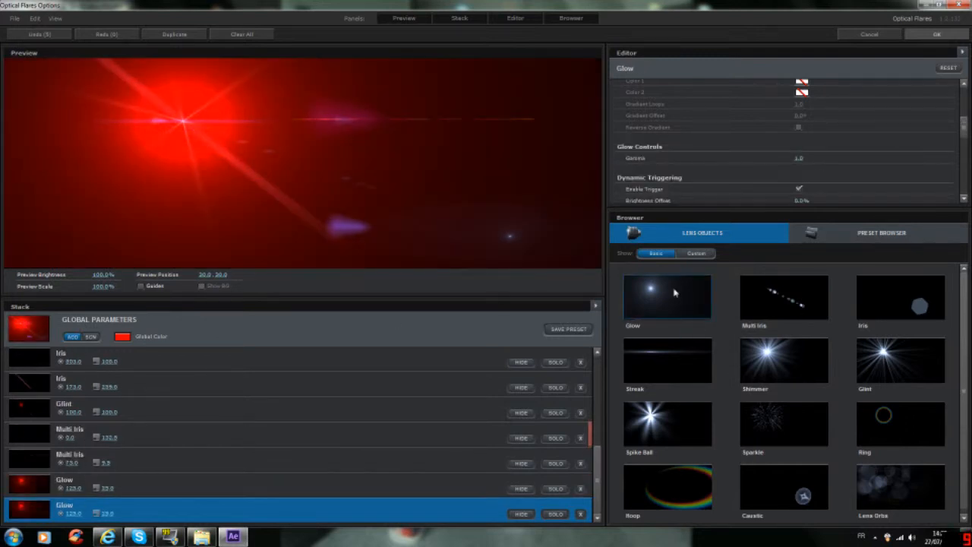
key(ctrl+z)
key(ctrl+z)
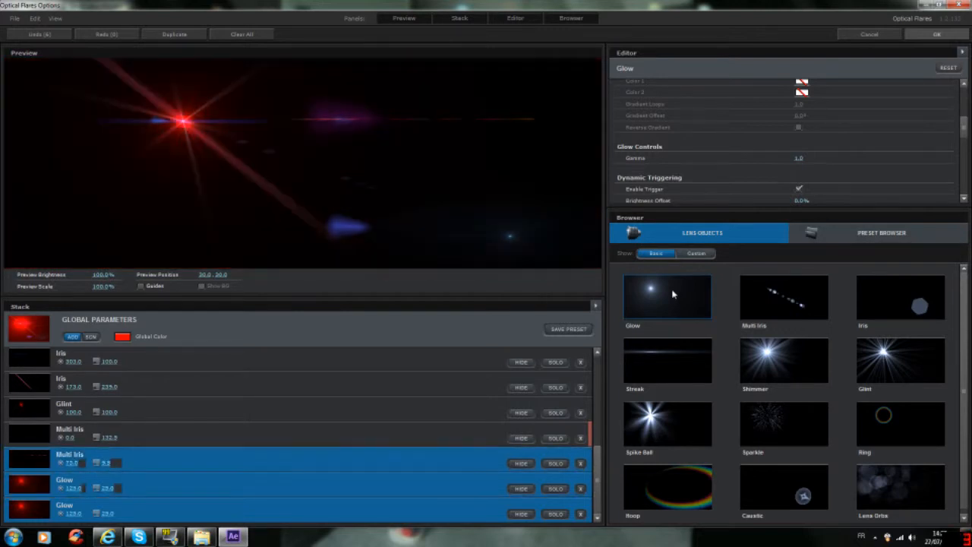
Step: Add a Multi Iris, Glint, Sparkle, Hoop, Caustic, Lens Orbs, Ring and two Streak objects to the flare stack
click(824, 312)
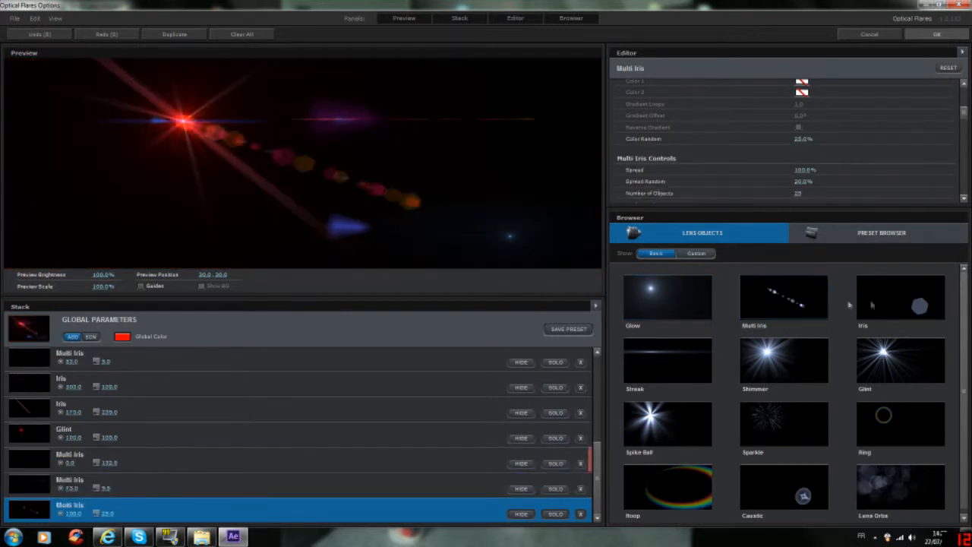
click(891, 367)
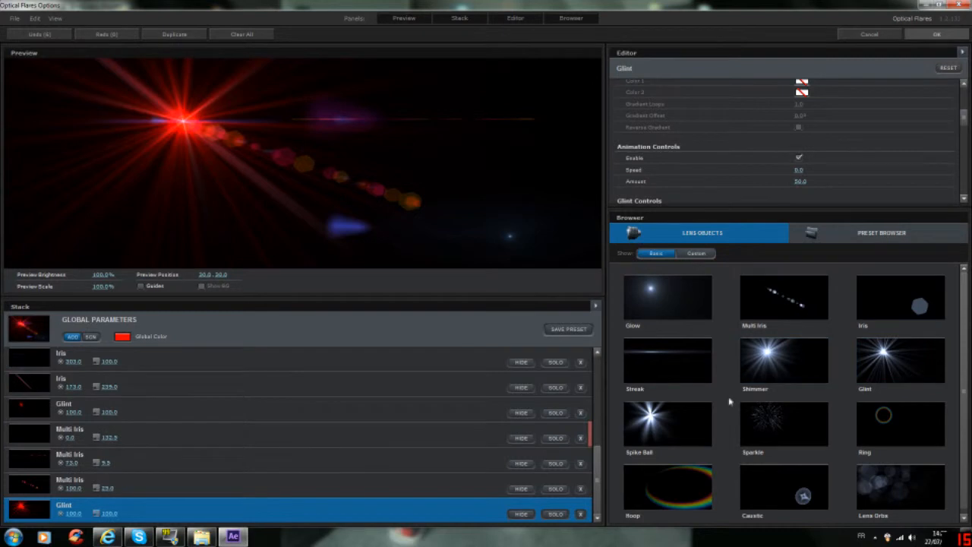
click(782, 423)
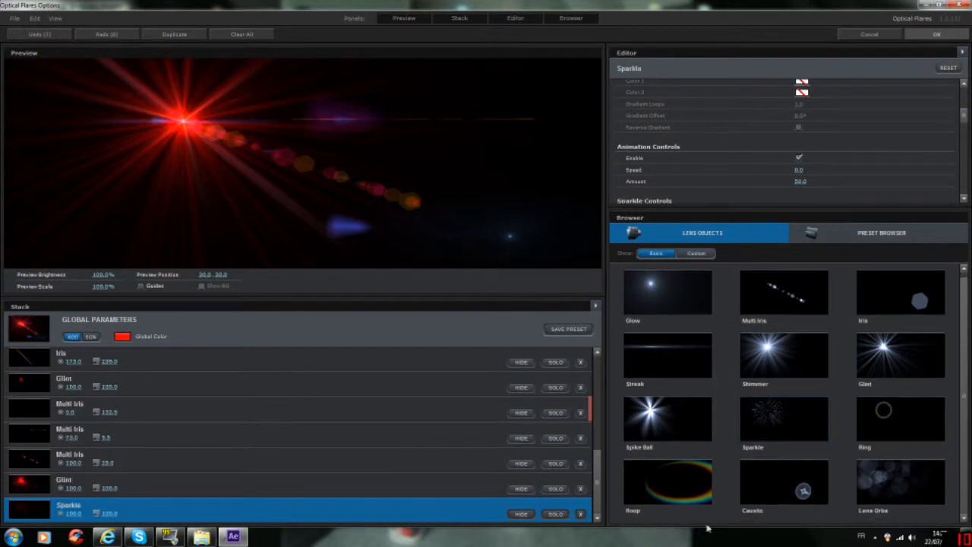
click(680, 486)
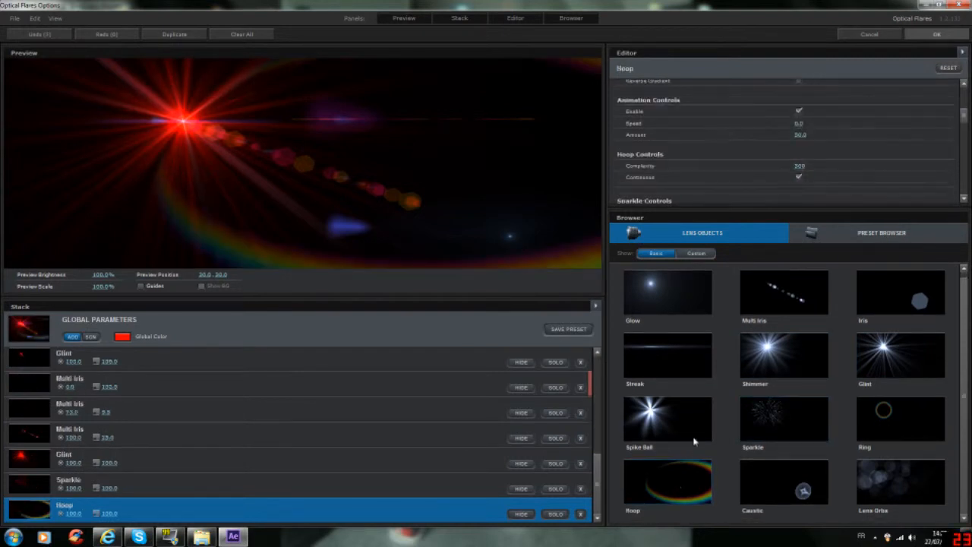
click(778, 498)
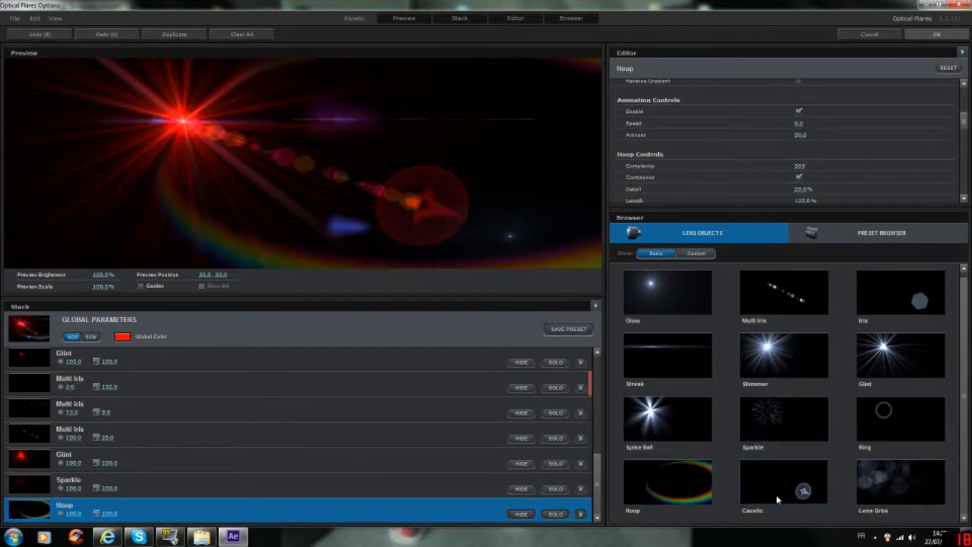
click(909, 494)
click(899, 419)
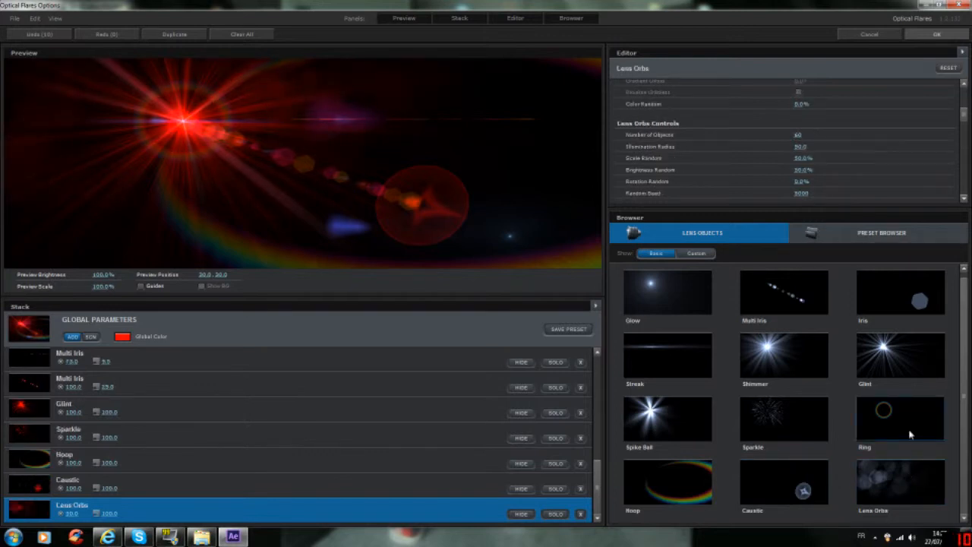
click(668, 355)
click(668, 355)
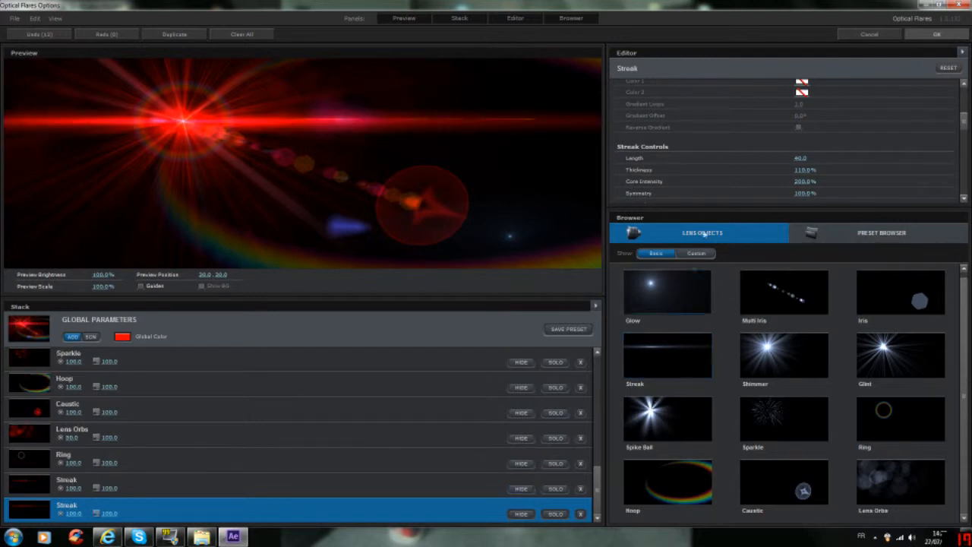
Step: Save the customized flare as a preset named Red Light in the _Custom Presets folder and accept the flare options
click(568, 329)
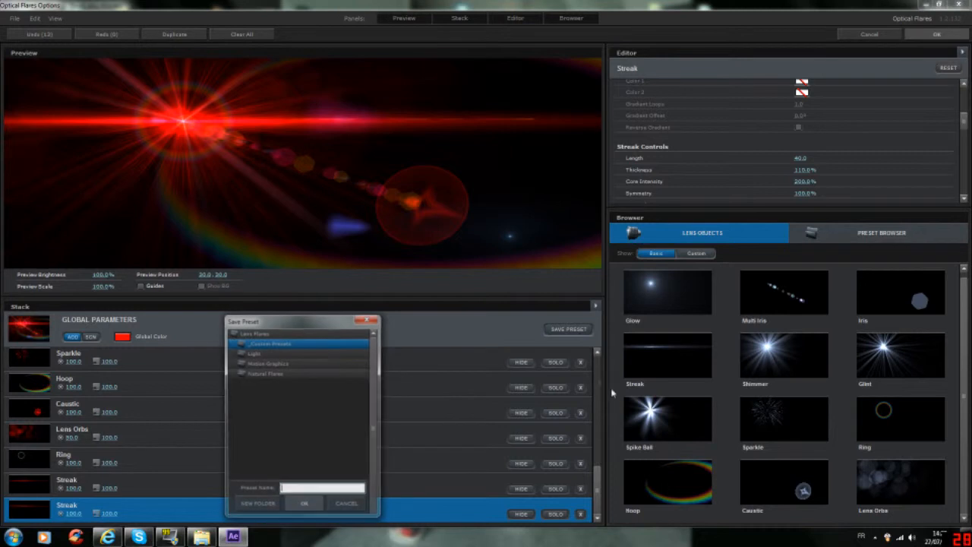
click(289, 344)
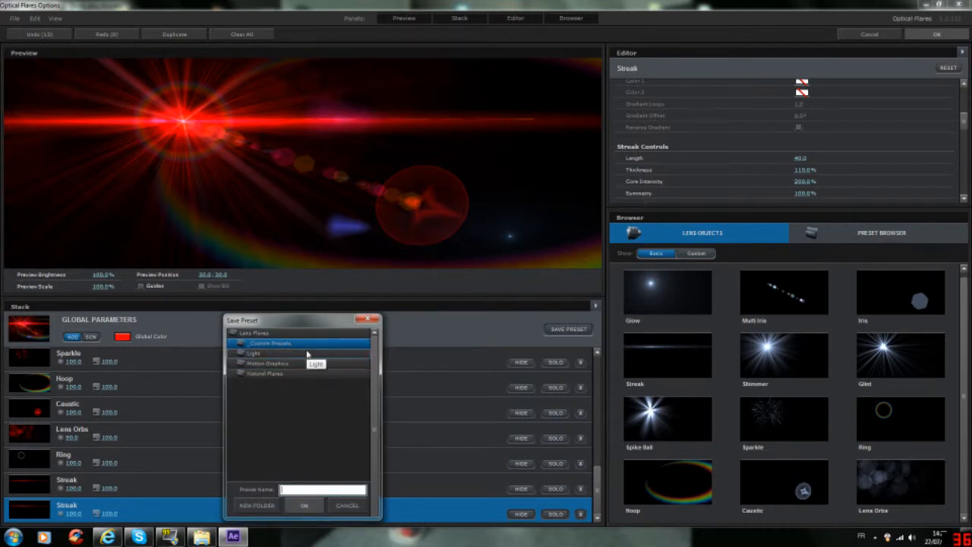
key(Caps_Lock)
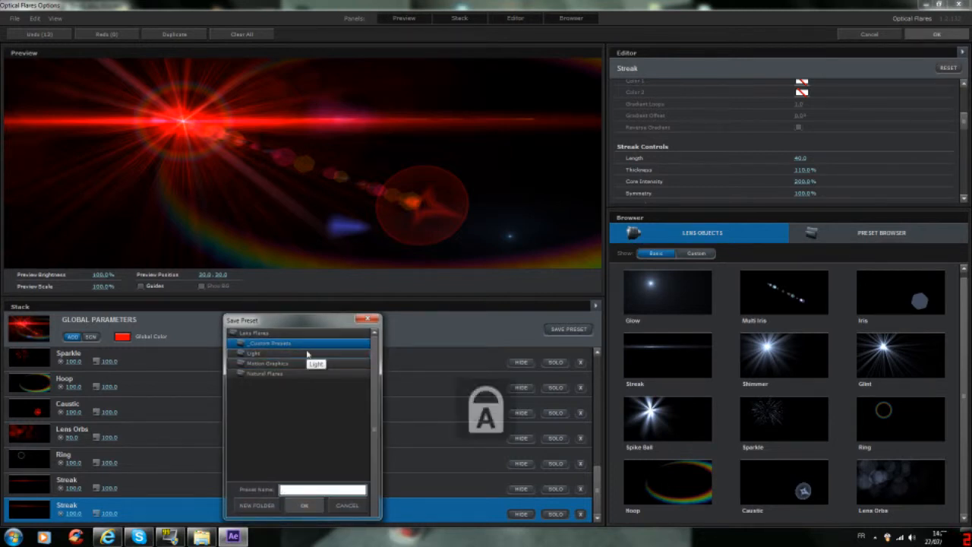
text(Red Light)
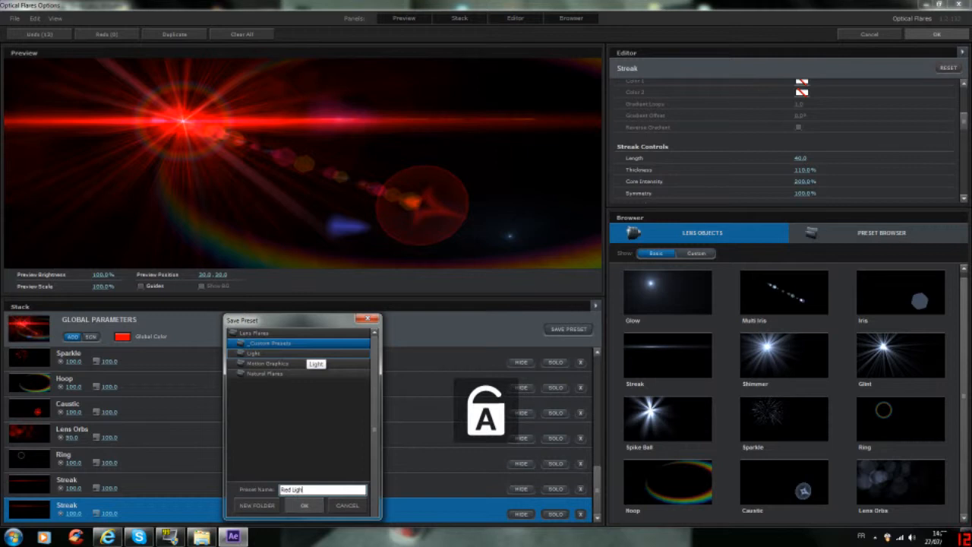
click(319, 505)
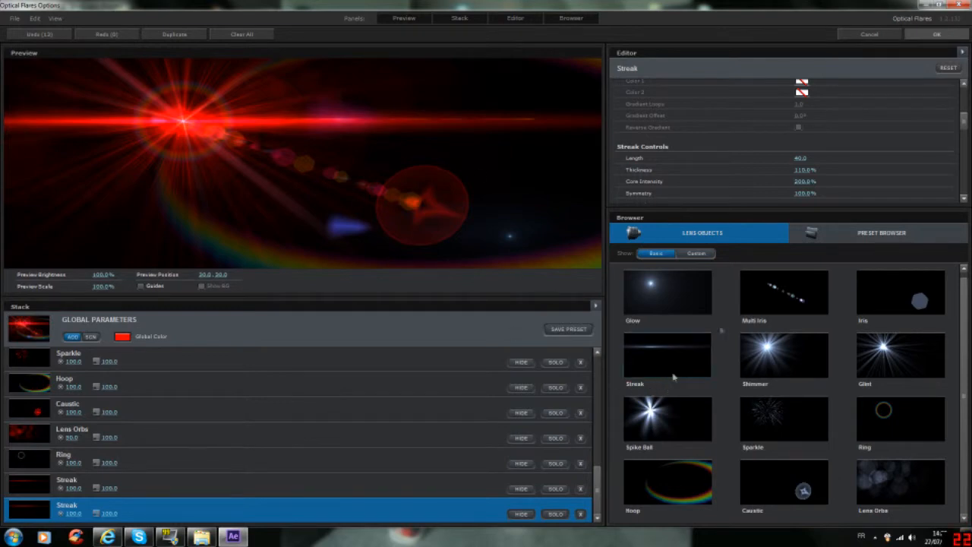
click(936, 35)
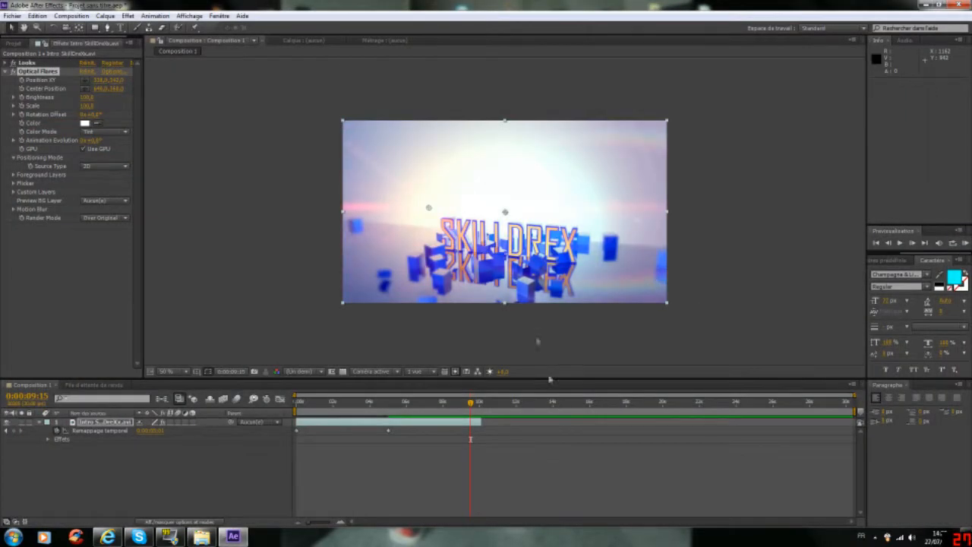
Step: Place the flare outside the frame's left edge, at about -696, 654, turning Looks off briefly to judge the position and on again
mouse_move(433, 214)
mouse_down()
mouse_move(491, 222)
mouse_move(440, 217)
mouse_up()
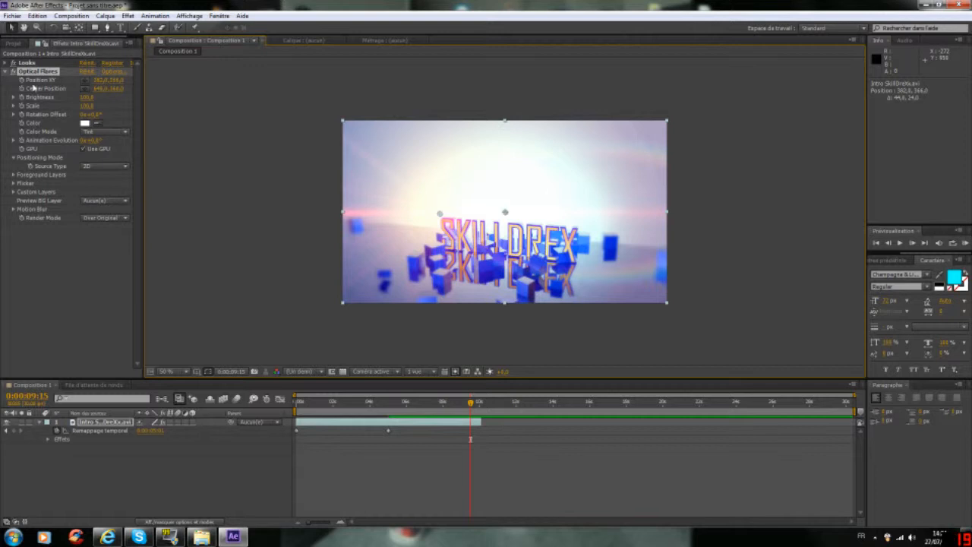
click(11, 63)
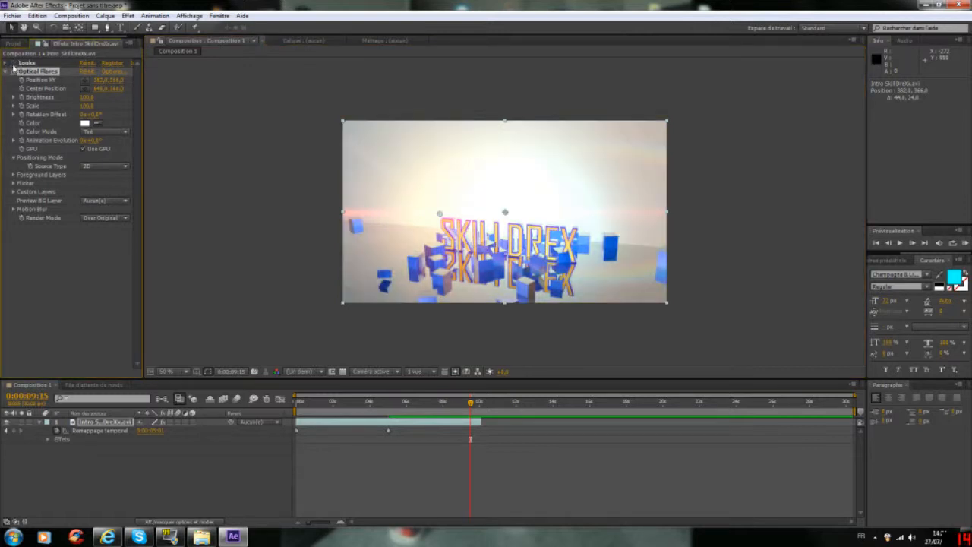
mouse_move(440, 215)
mouse_down()
mouse_move(508, 227)
mouse_move(473, 279)
mouse_move(354, 291)
mouse_up()
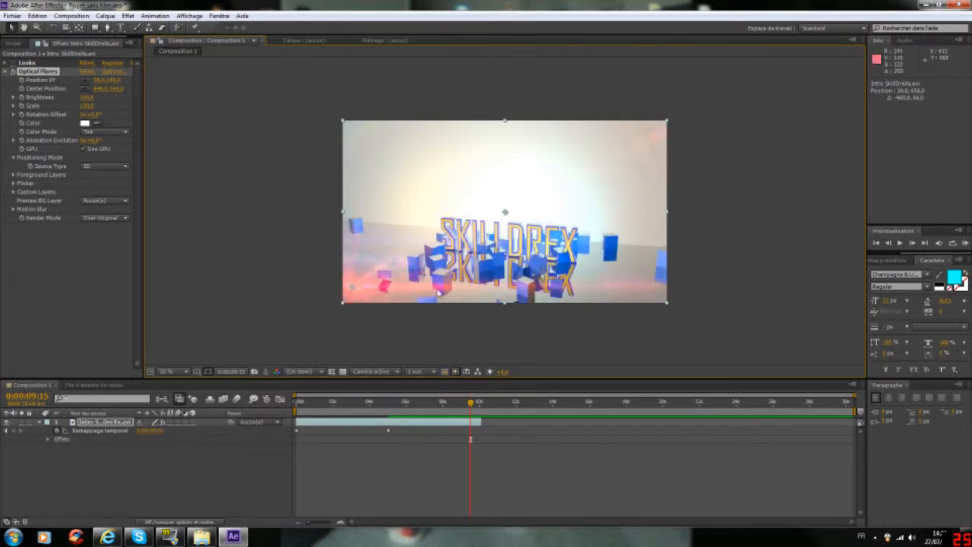
click(13, 64)
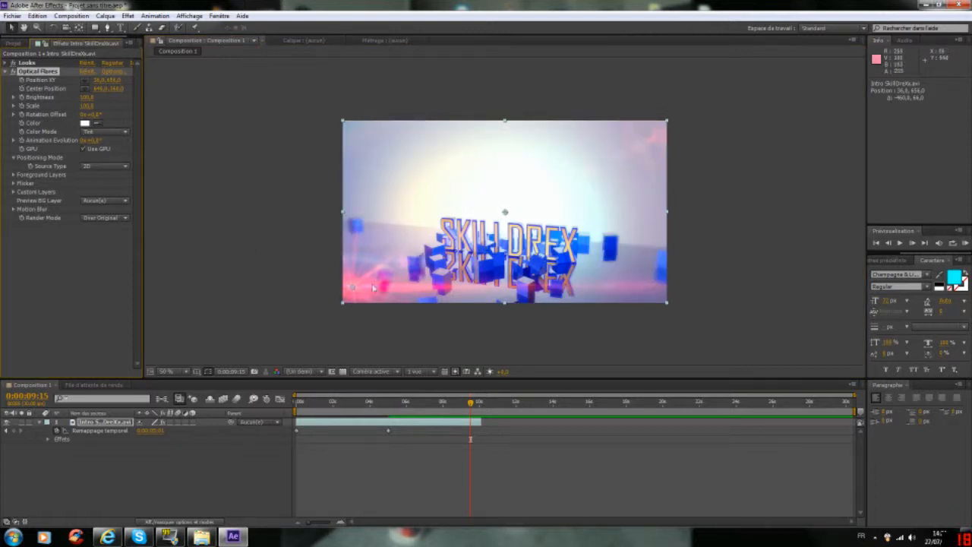
drag(351, 288, 166, 286)
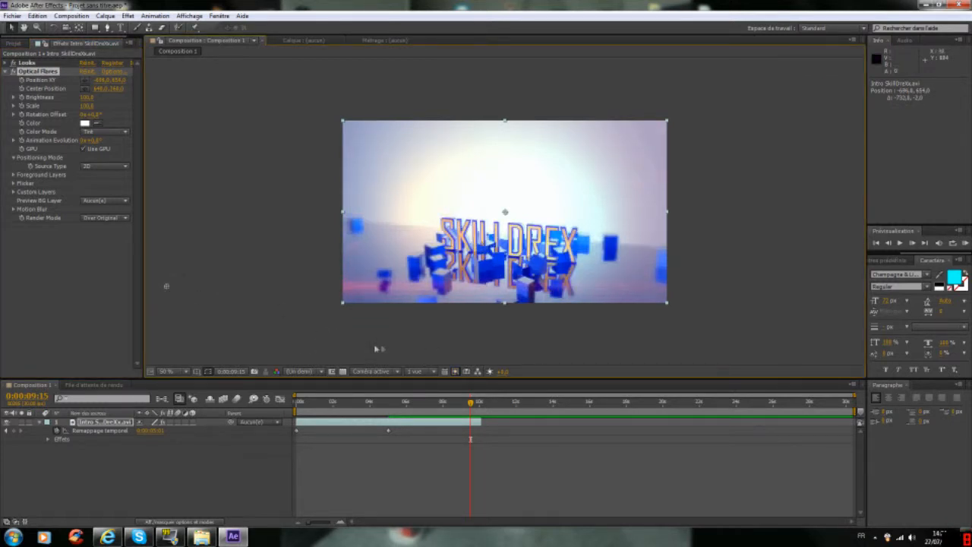
Step: At 0:00:00:20, start keyframing the flare's Position XY, Center Position, Brightness, Scale and Rotation Offset
drag(470, 407, 309, 408)
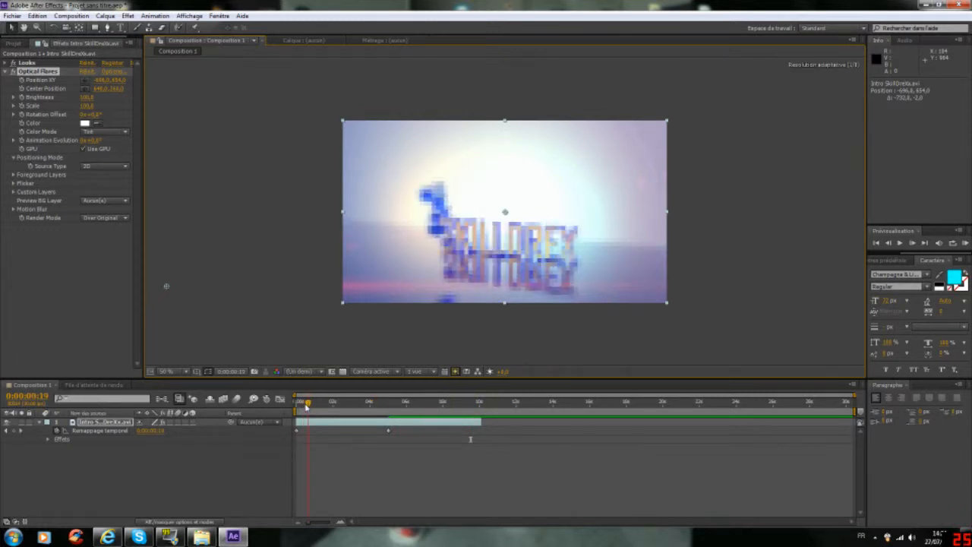
click(48, 439)
click(57, 456)
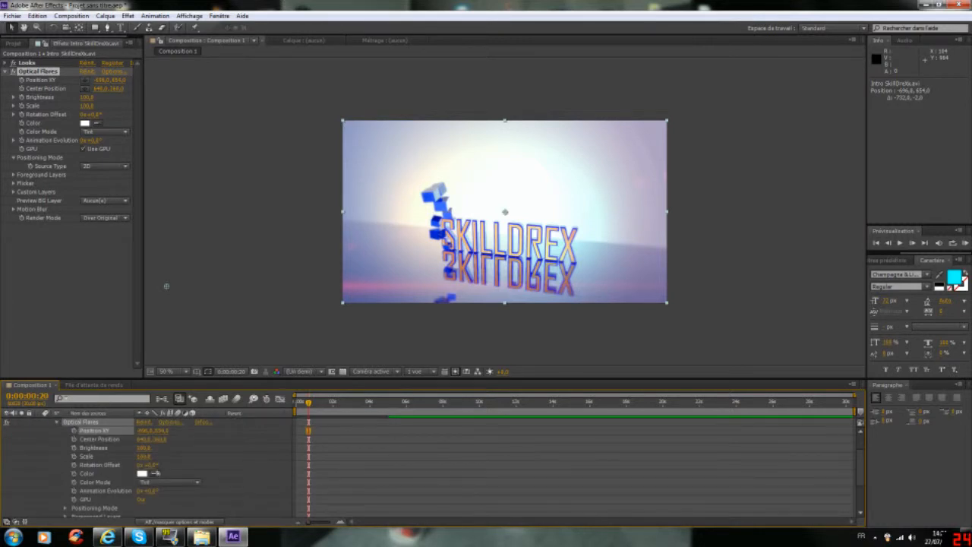
click(74, 456)
click(75, 439)
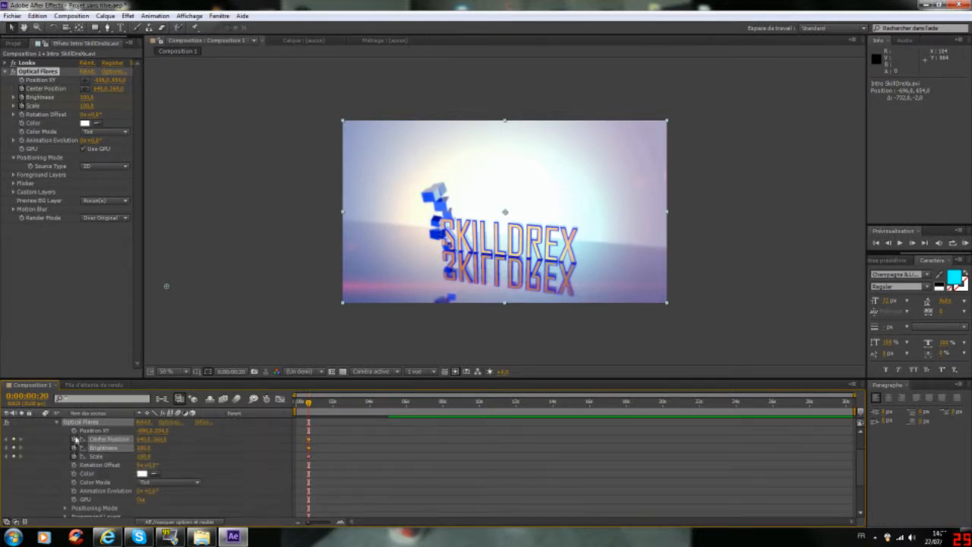
click(74, 430)
click(75, 465)
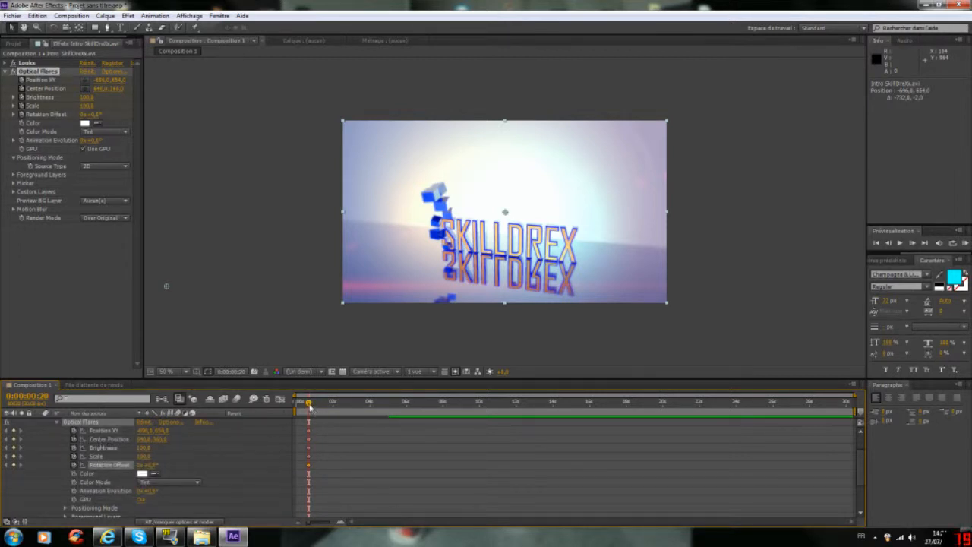
Step: At 0:00:08:00, keyframe the flare's Position XY at about 1217, 654, near the frame's lower right corner
drag(309, 406, 444, 411)
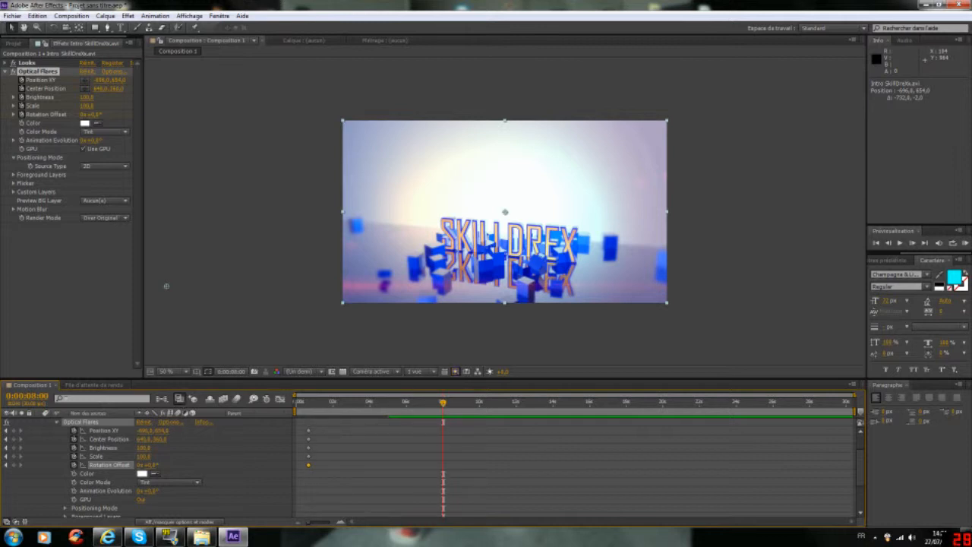
drag(147, 430, 171, 430)
drag(219, 285, 539, 287)
click(133, 431)
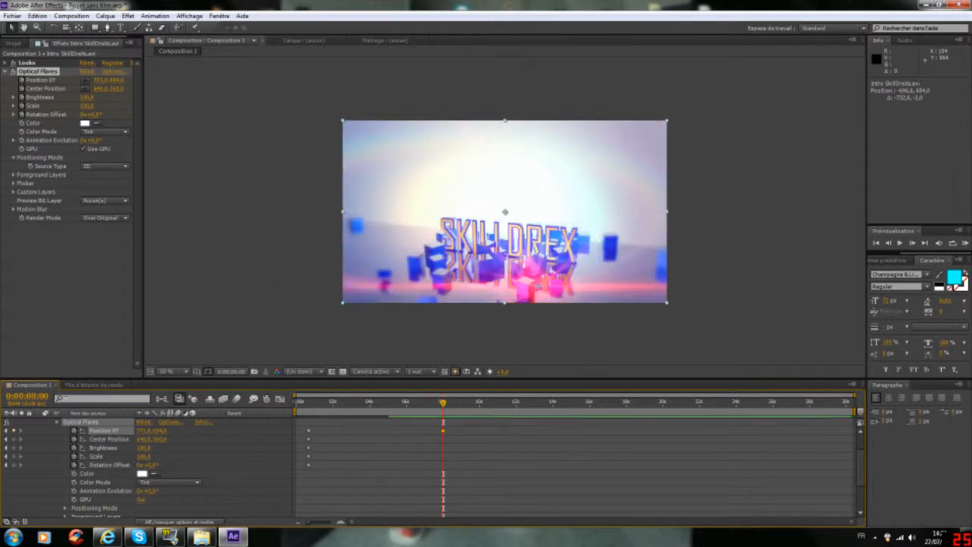
drag(538, 286, 650, 286)
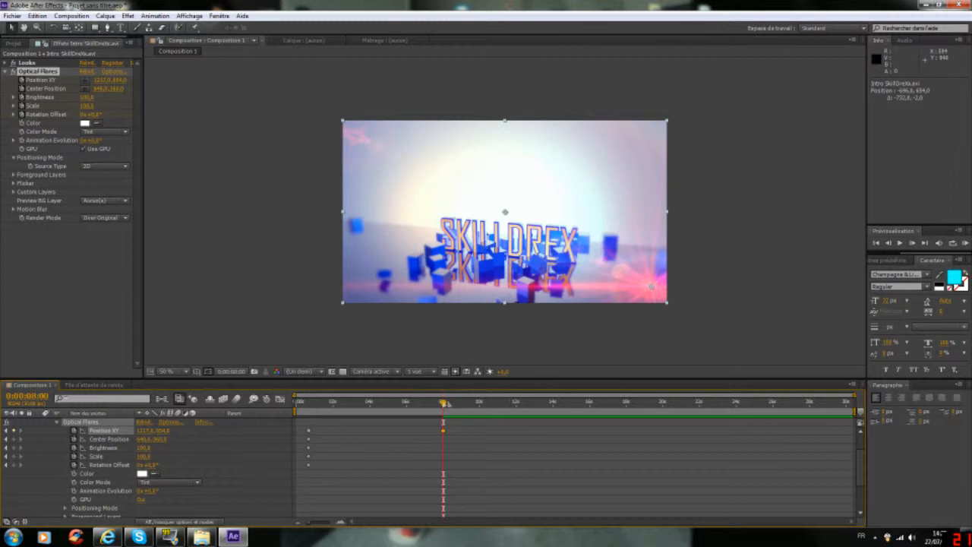
Step: Keyframe a short brightness flash on the flare: 100 at 8:05, a very strong peak at 8:07, and back to about 100 at 8:13
mouse_move(444, 404)
mouse_down()
mouse_move(337, 407)
mouse_move(340, 416)
mouse_move(444, 413)
mouse_up()
drag(444, 405, 447, 405)
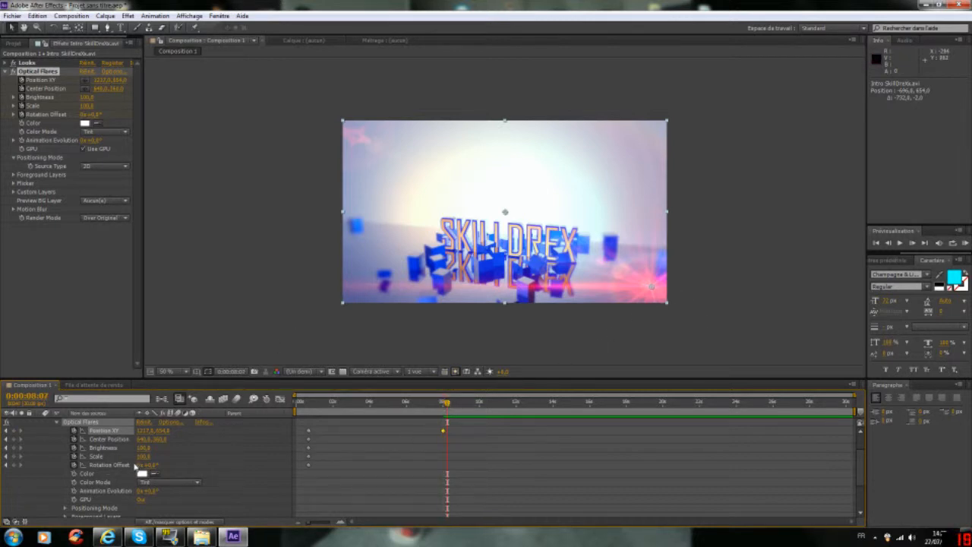
drag(143, 448, 224, 446)
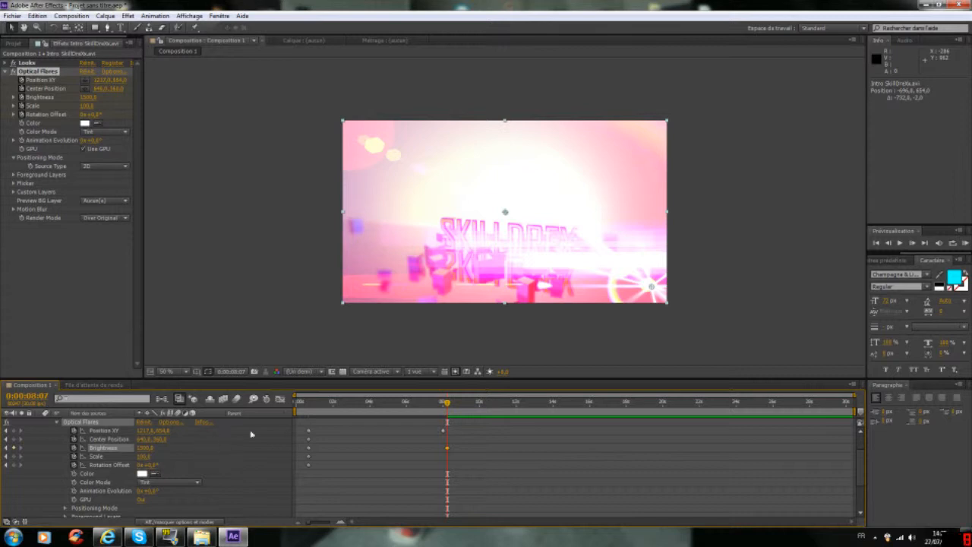
drag(145, 448, 177, 448)
drag(448, 406, 446, 406)
drag(144, 448, 58, 448)
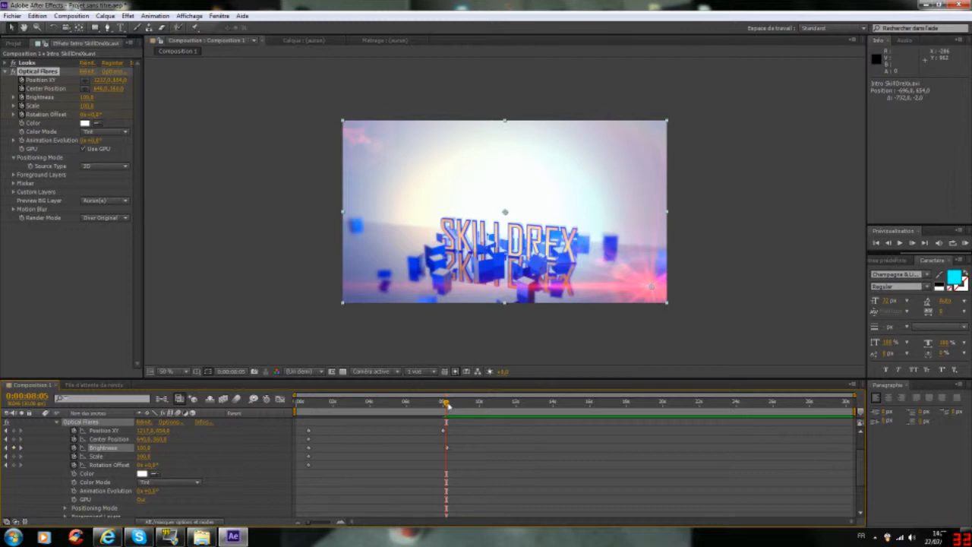
drag(448, 406, 454, 405)
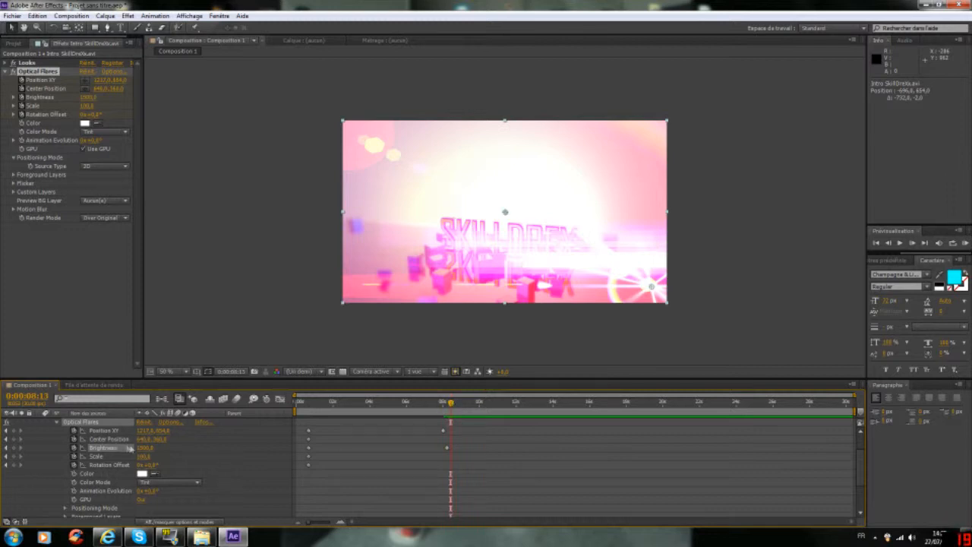
drag(145, 448, 81, 448)
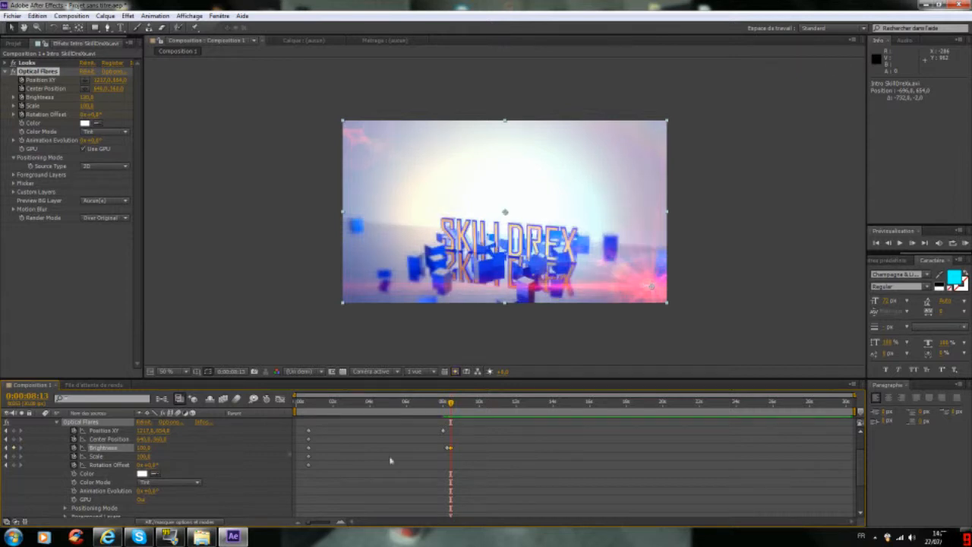
drag(453, 404, 476, 403)
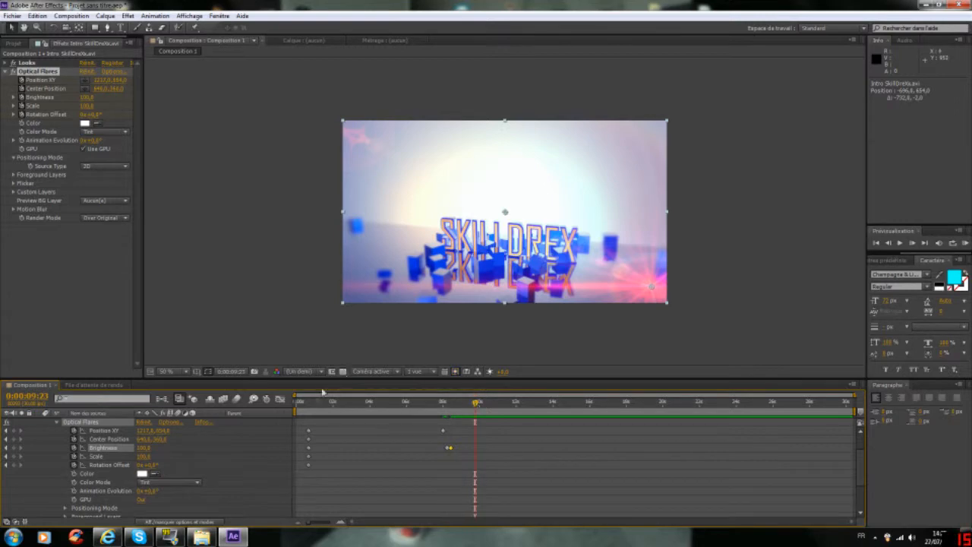
Step: Switch to the web browser and check the intro video page open on YouTube
click(107, 537)
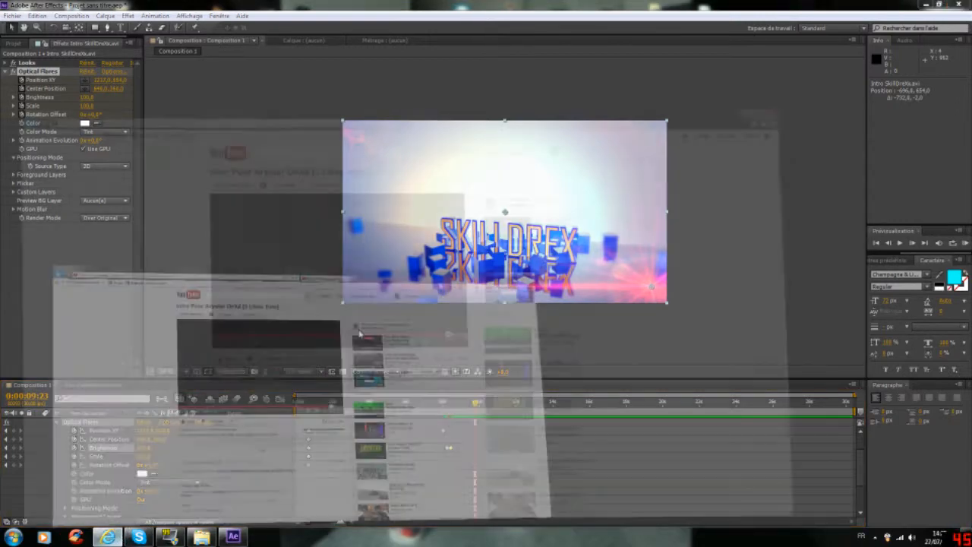
click(251, 301)
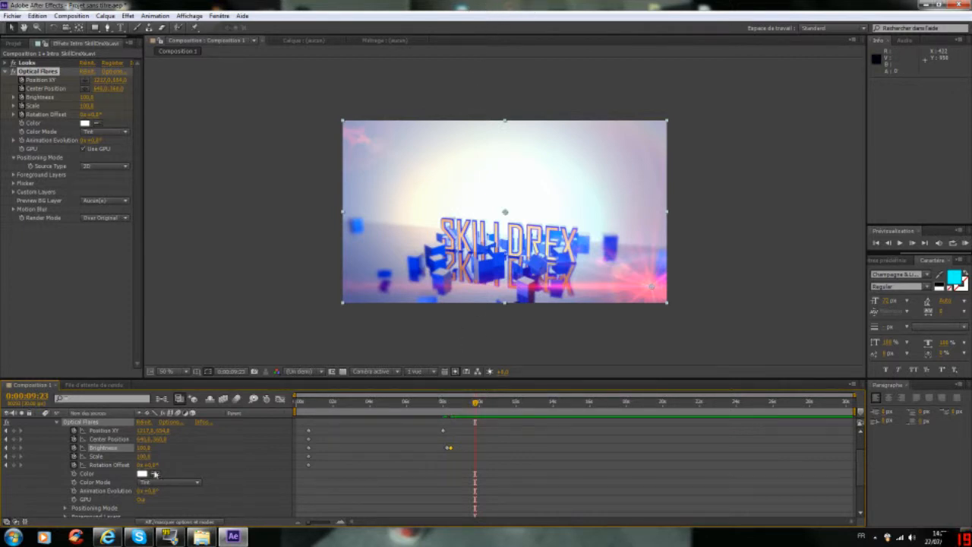
Step: Add Rotation Offset keyframes with many full turns at 4:18 and 6:08, and scrub through the flare animation
drag(475, 405, 381, 432)
mouse_move(141, 465)
mouse_down()
mouse_move(165, 465)
mouse_move(150, 464)
mouse_up()
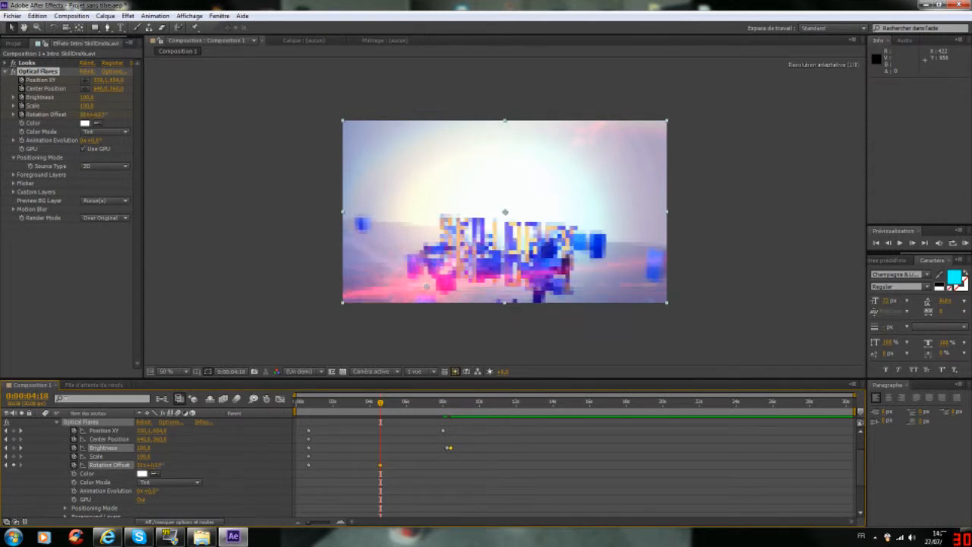
drag(295, 465, 298, 465)
drag(225, 464, 246, 459)
drag(380, 404, 411, 403)
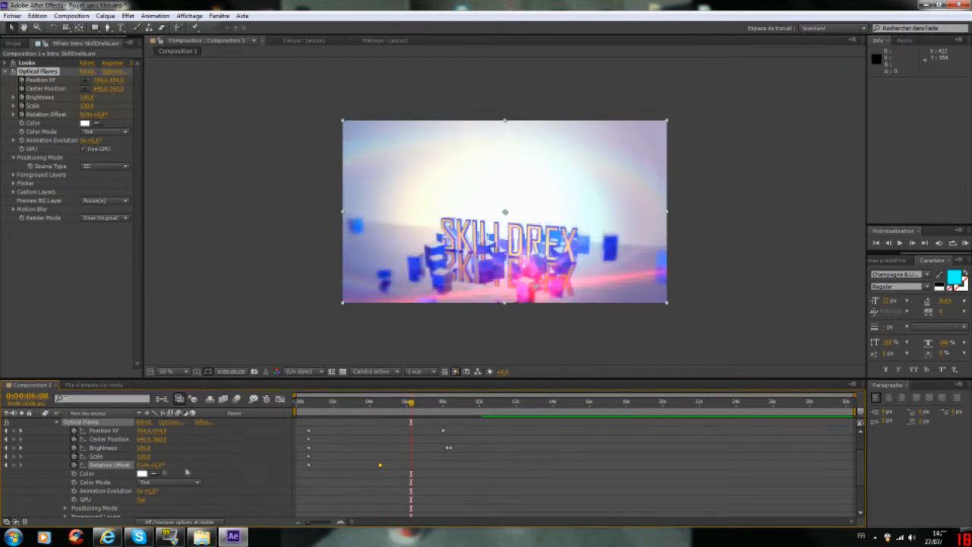
drag(158, 466, 267, 467)
drag(142, 464, 145, 465)
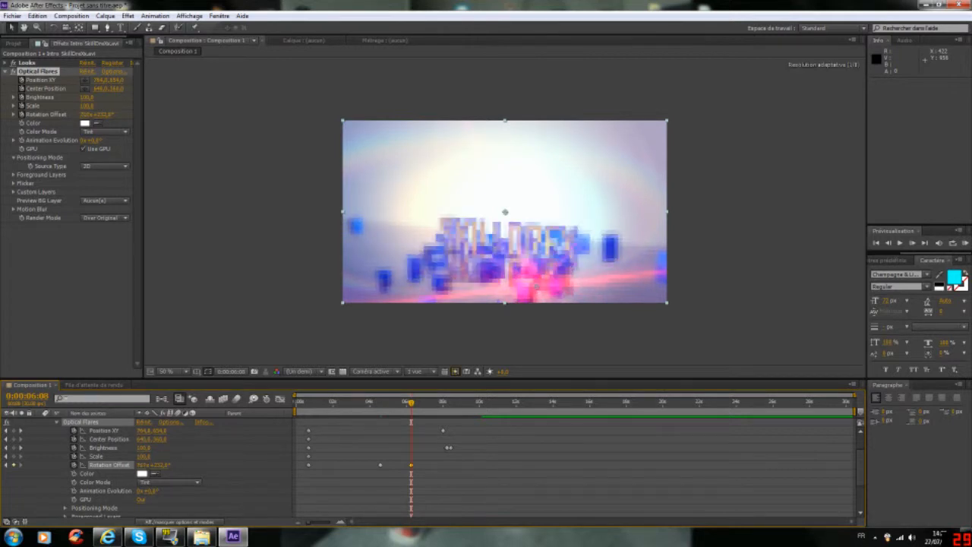
drag(410, 402, 479, 408)
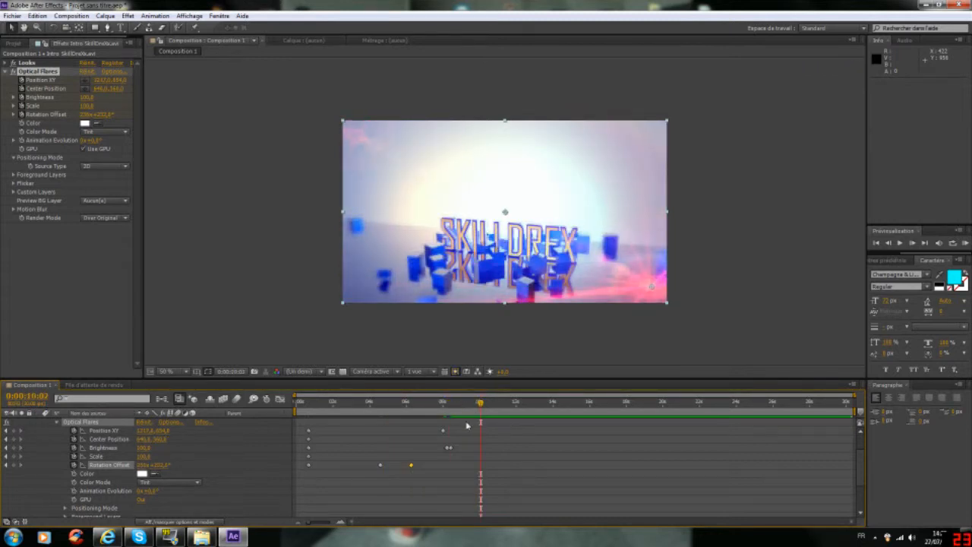
drag(479, 404, 326, 419)
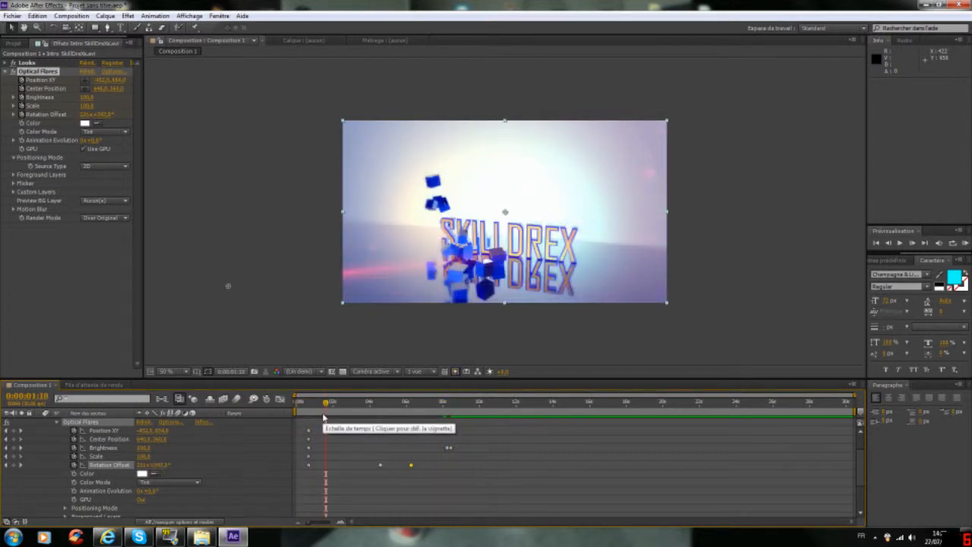
click(101, 15)
mouse_move(76, 141)
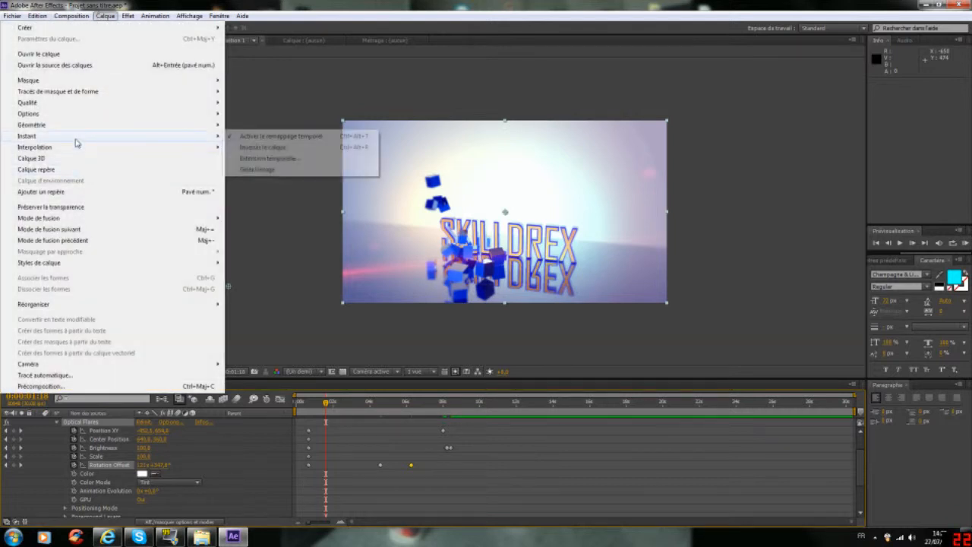
click(333, 339)
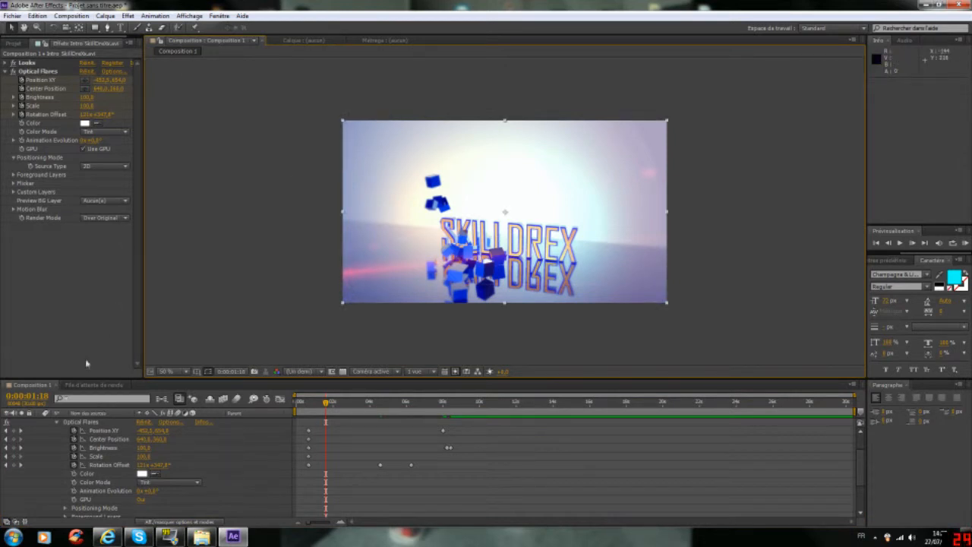
Step: Collapse the Optical Flares settings and all expanded properties of the intro video layer in the timeline
click(57, 426)
click(56, 422)
click(47, 422)
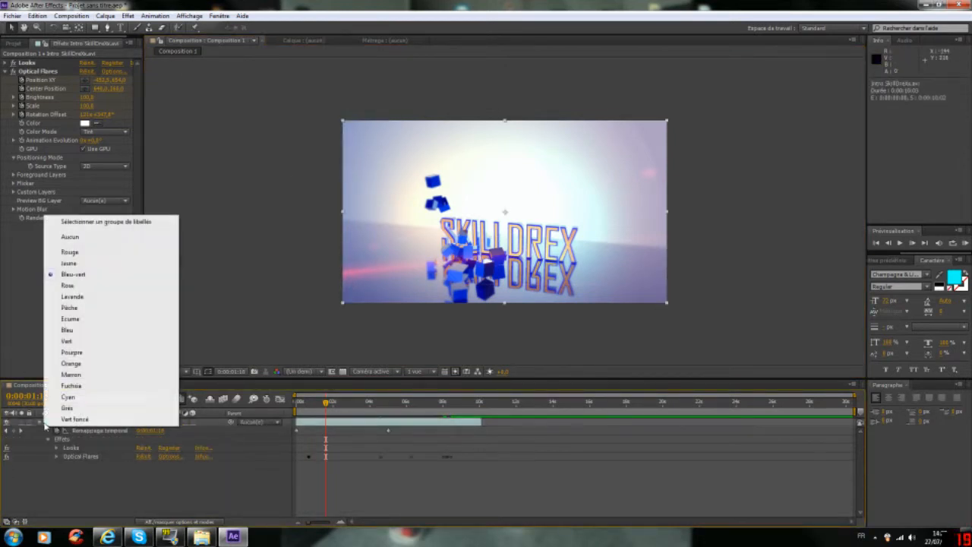
click(41, 425)
click(40, 422)
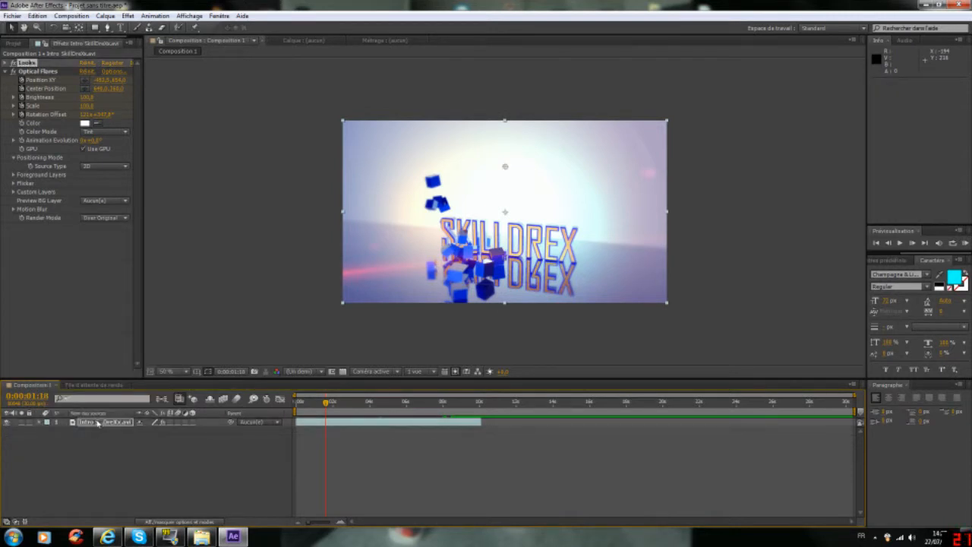
Step: Apply the Video Copilot Twitch effect to the intro video layer and collapse the Twitch and Optical Flares settings
click(97, 423)
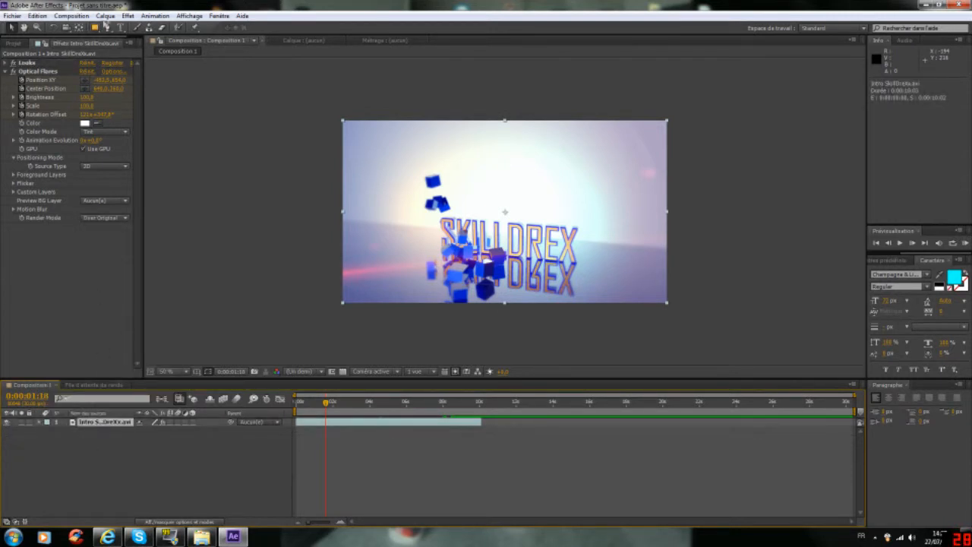
click(128, 16)
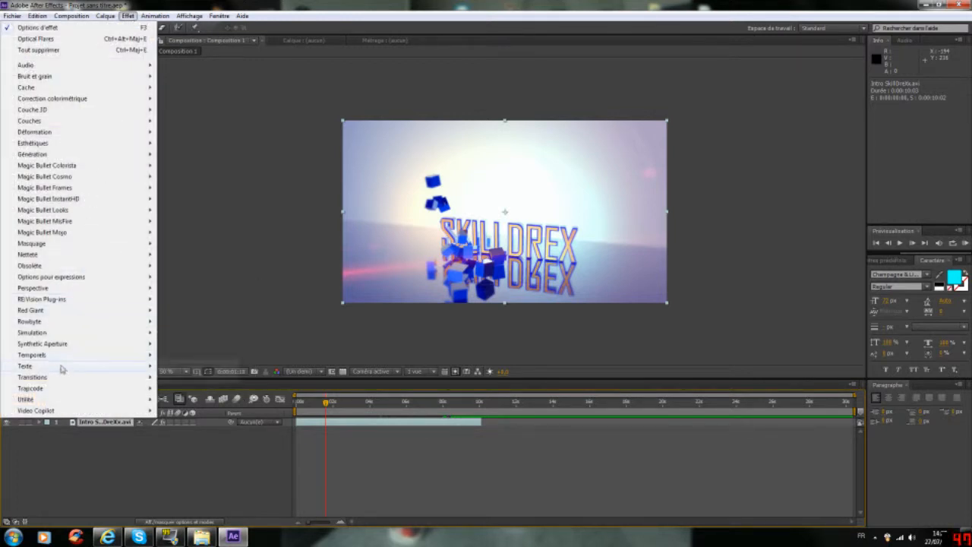
mouse_move(57, 313)
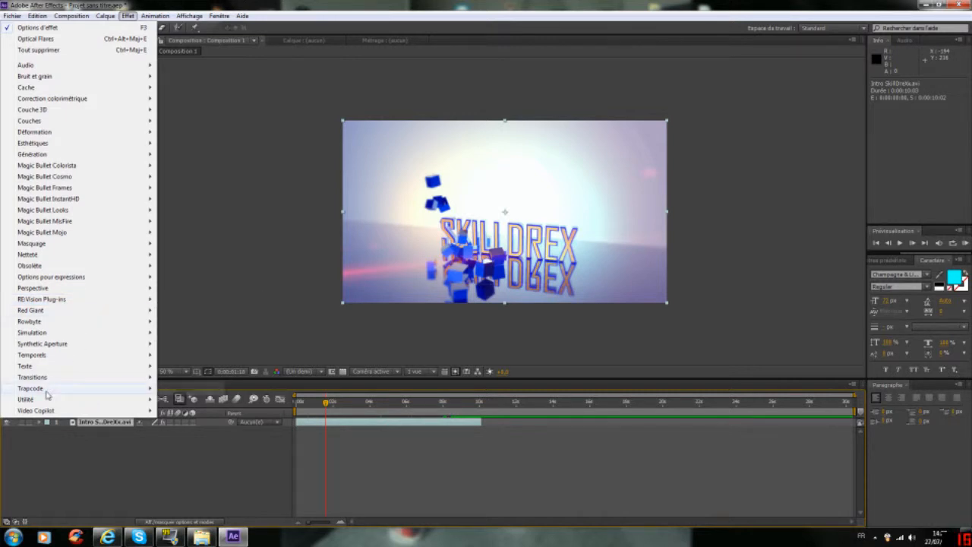
mouse_move(46, 413)
click(181, 421)
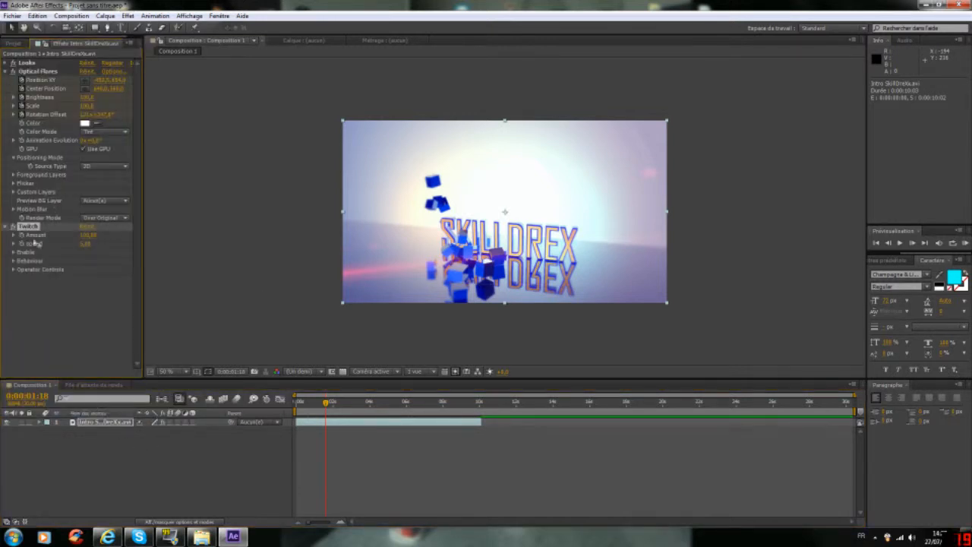
click(5, 226)
click(5, 72)
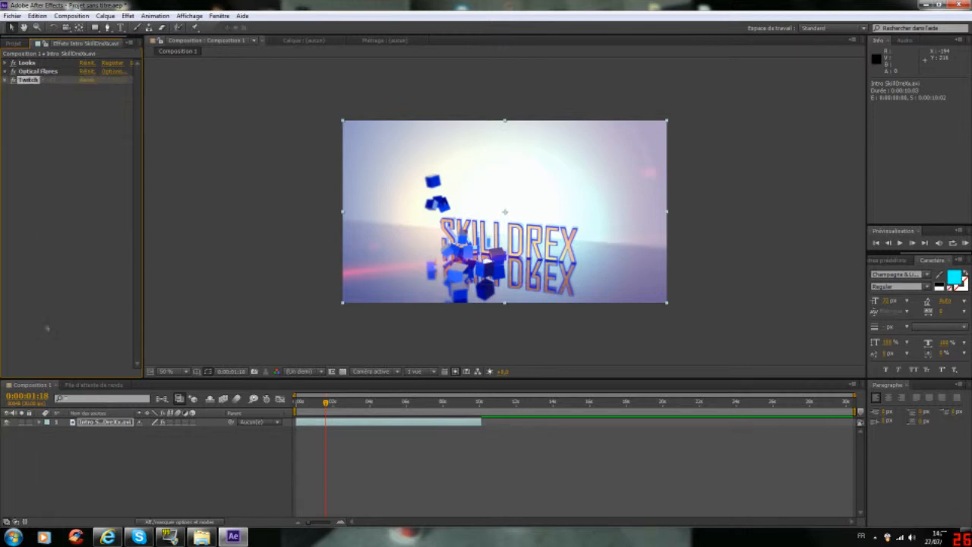
Step: Enable keyframing at 1:18 for Twitch's Amount and Speed on the intro video layer, and lower the Speed value
click(39, 421)
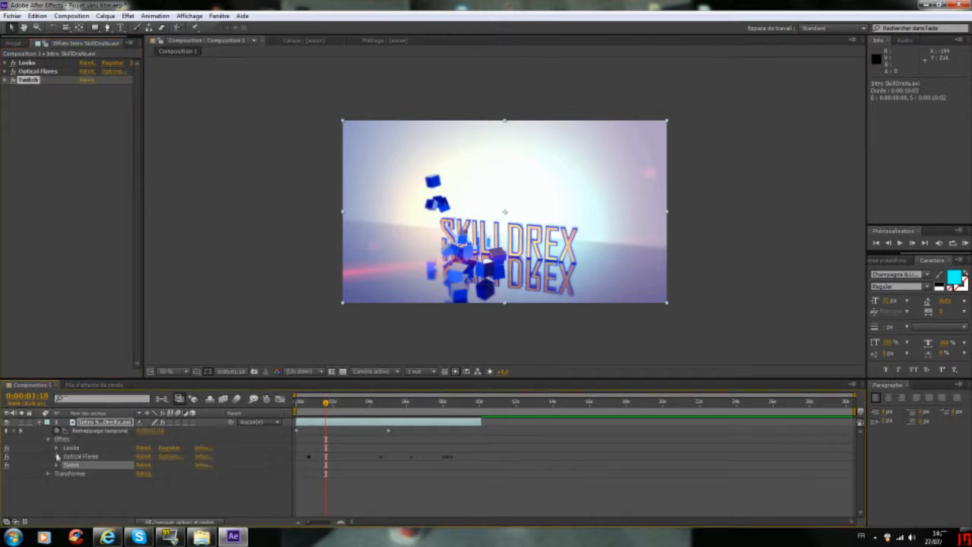
click(56, 464)
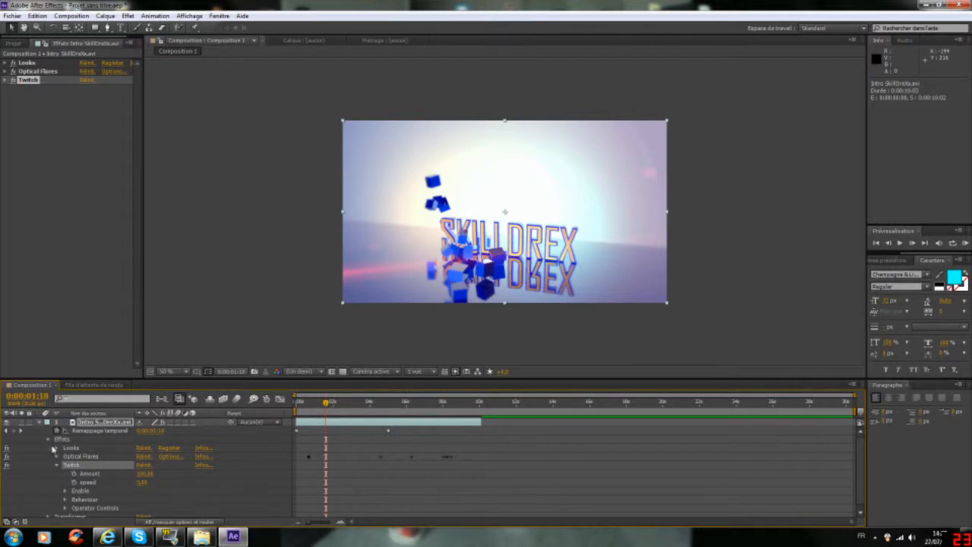
click(50, 440)
click(48, 439)
scroll(283, 448, down, 1)
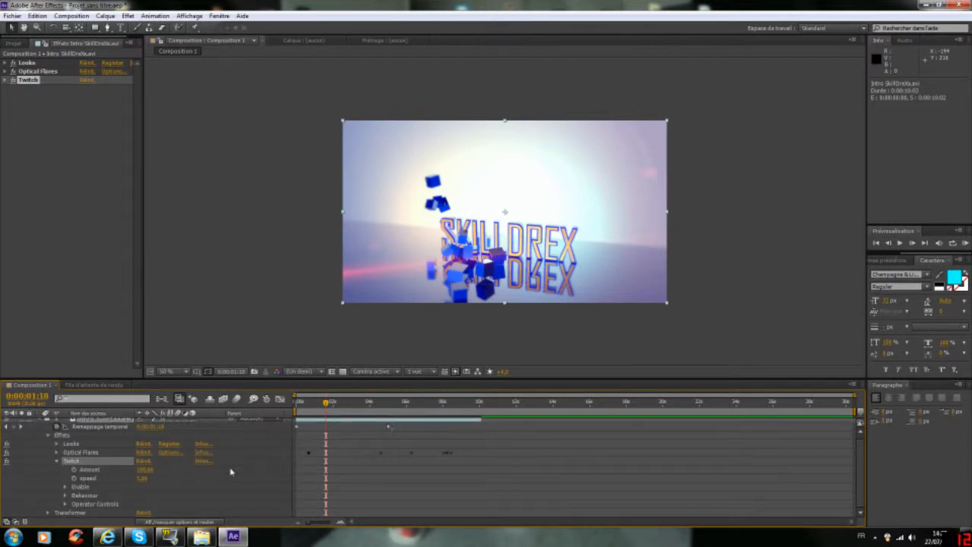
click(74, 470)
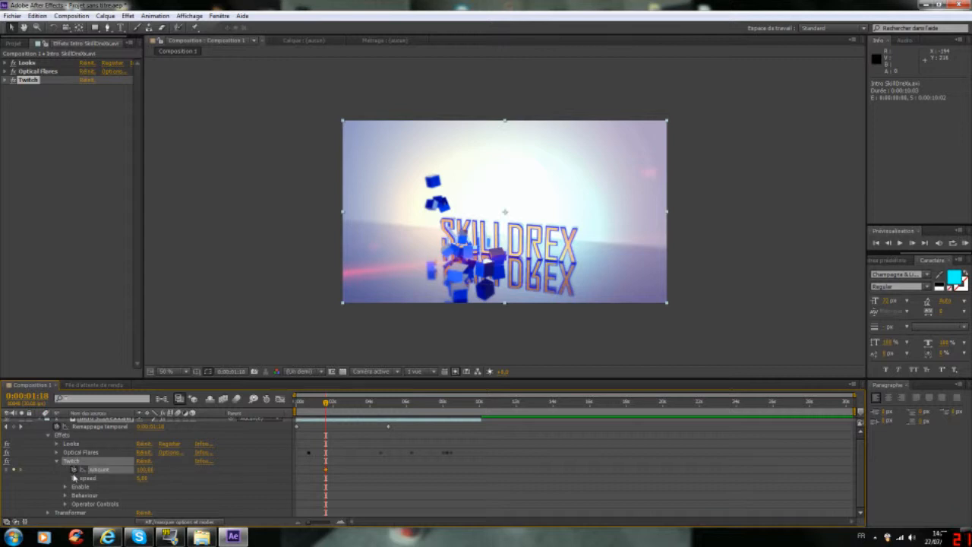
click(74, 478)
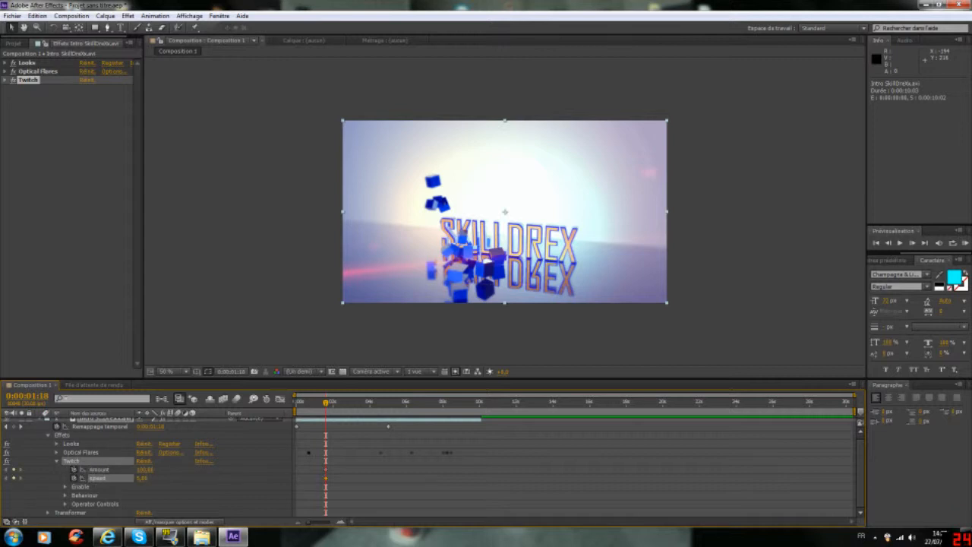
drag(142, 478, 136, 479)
Step: Keyframe Twitch's Slide option: off at 0:00, on at 1:27 and off at 5:00
click(65, 486)
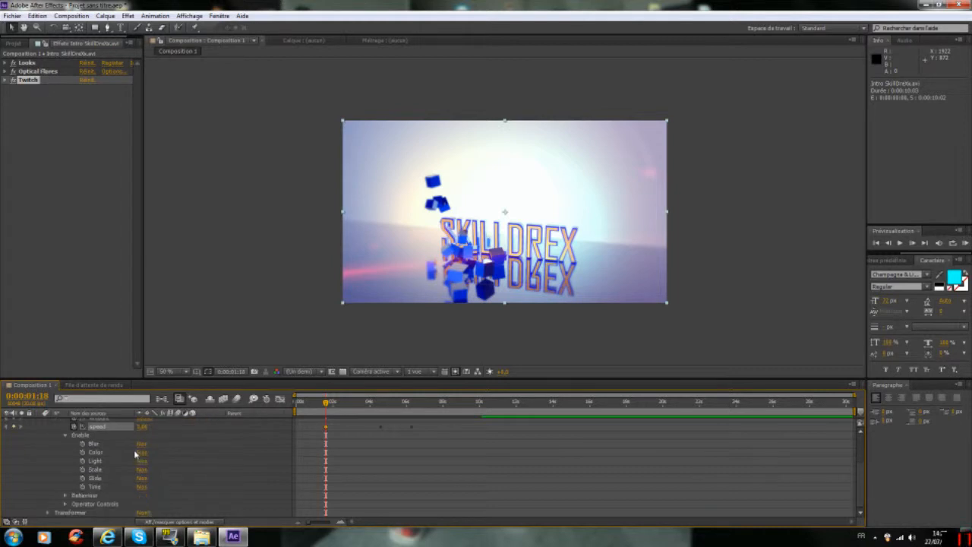
click(65, 435)
click(65, 486)
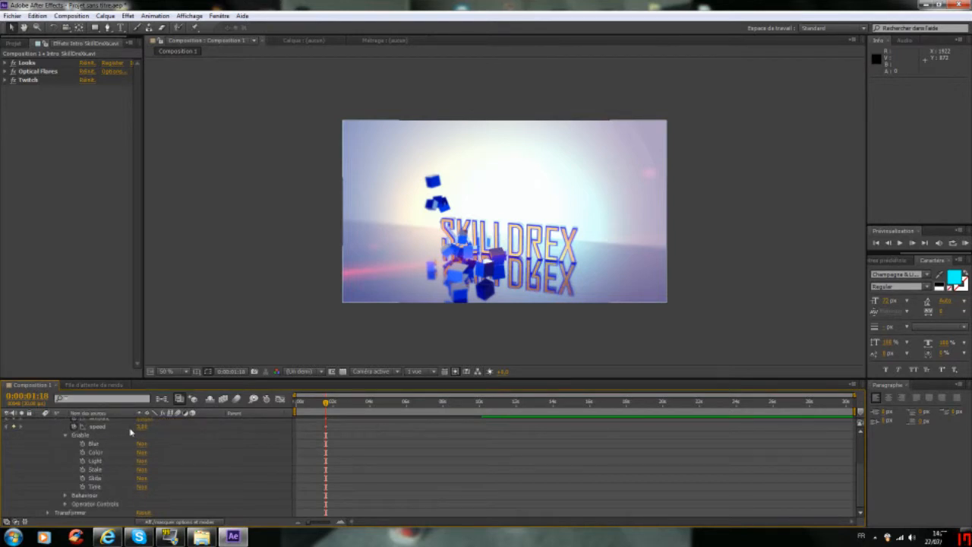
click(83, 479)
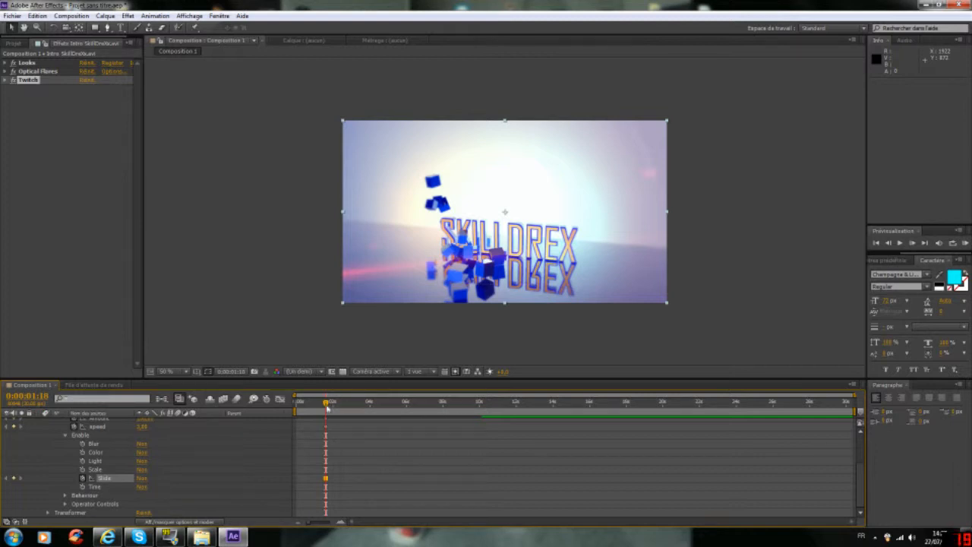
drag(327, 479, 283, 483)
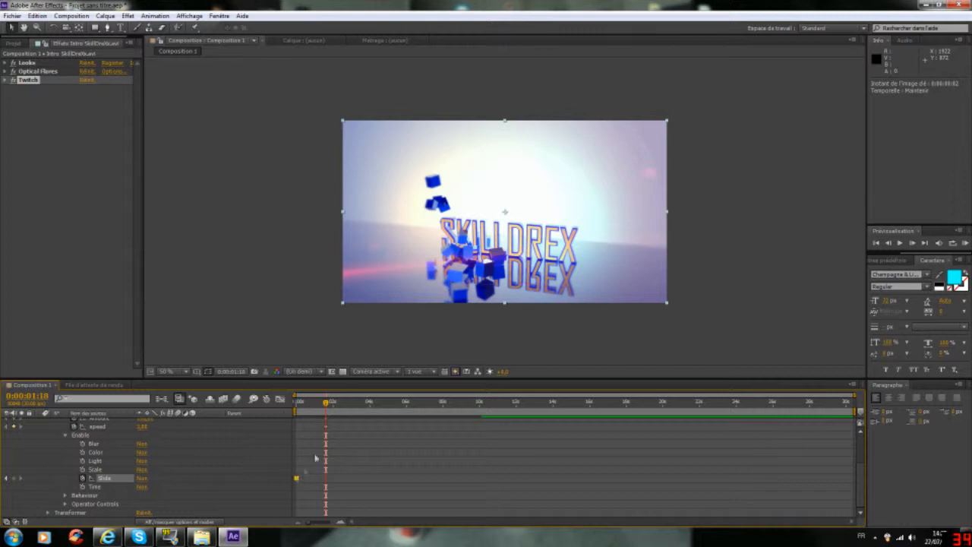
drag(311, 415, 331, 416)
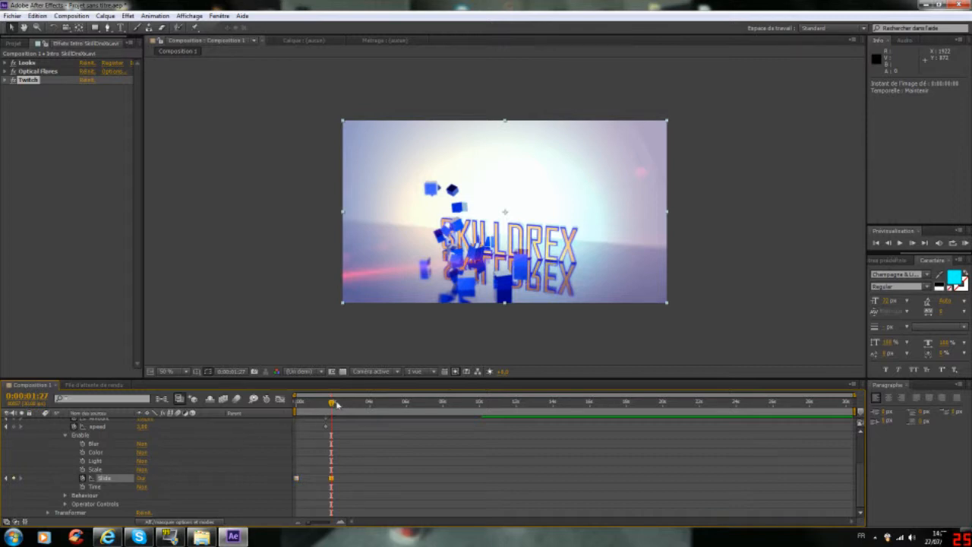
drag(324, 409, 388, 398)
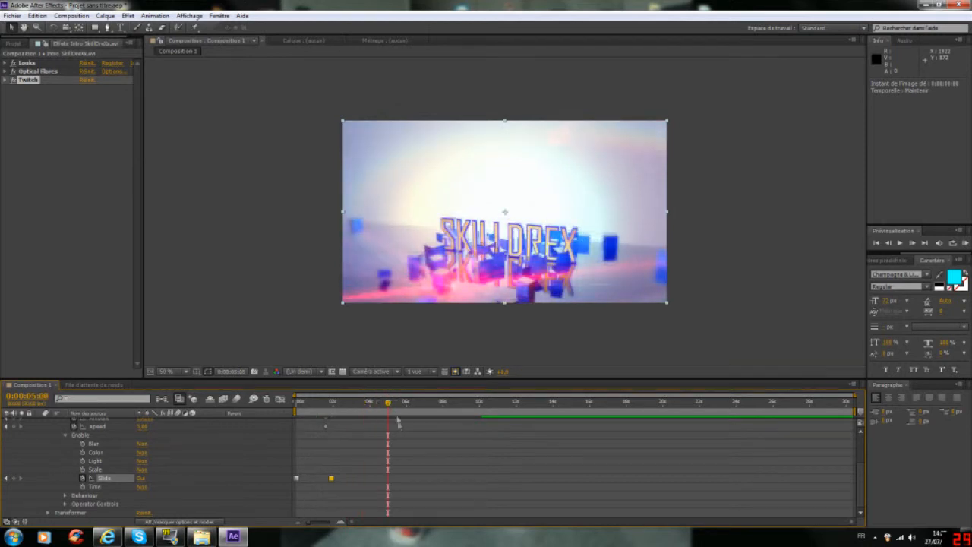
Step: Keyframe Twitch's Light option: off at 6:05, off at 0:00 and on at 1:26
drag(388, 402, 410, 418)
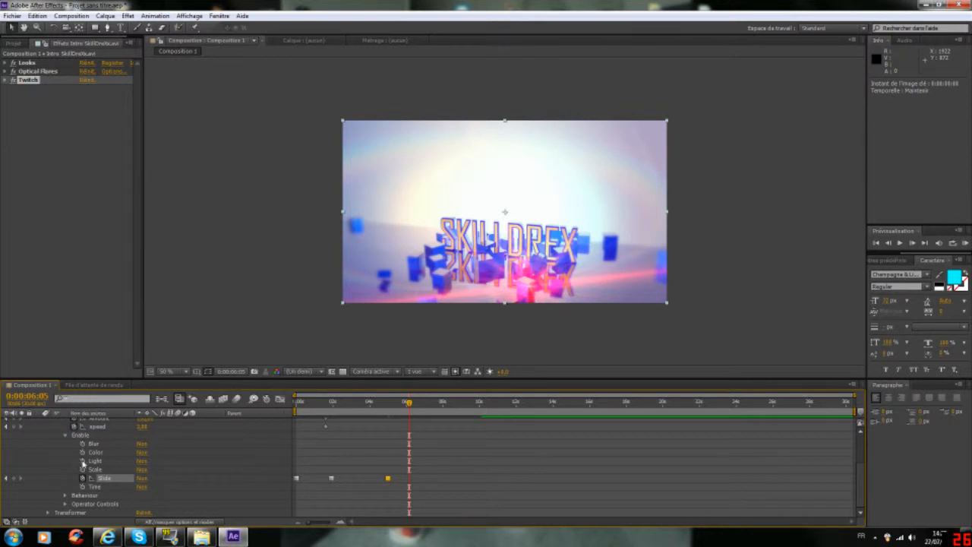
click(83, 460)
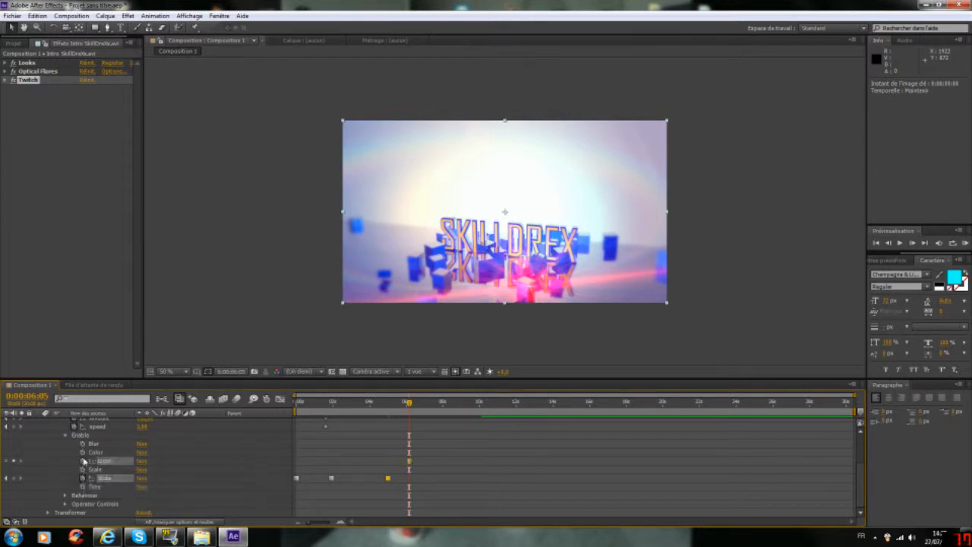
drag(412, 409, 296, 404)
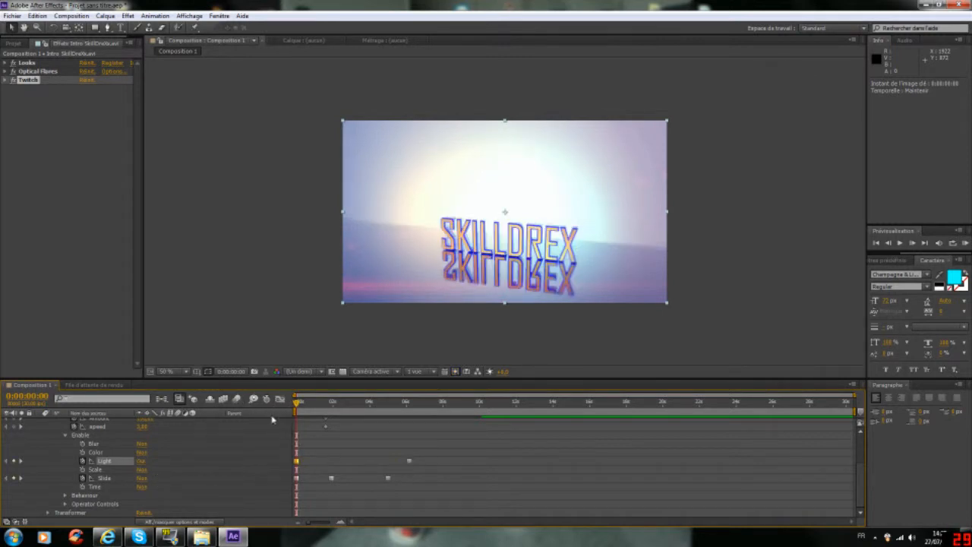
drag(300, 405, 331, 414)
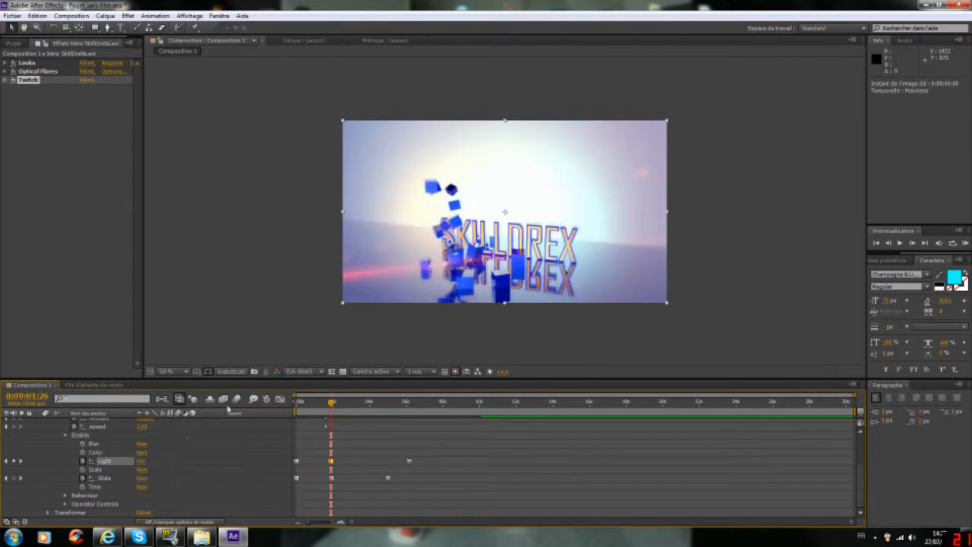
Step: Delete the Light keyframe at 6:05 and add one that switches Light off at 5:02
drag(332, 404, 411, 419)
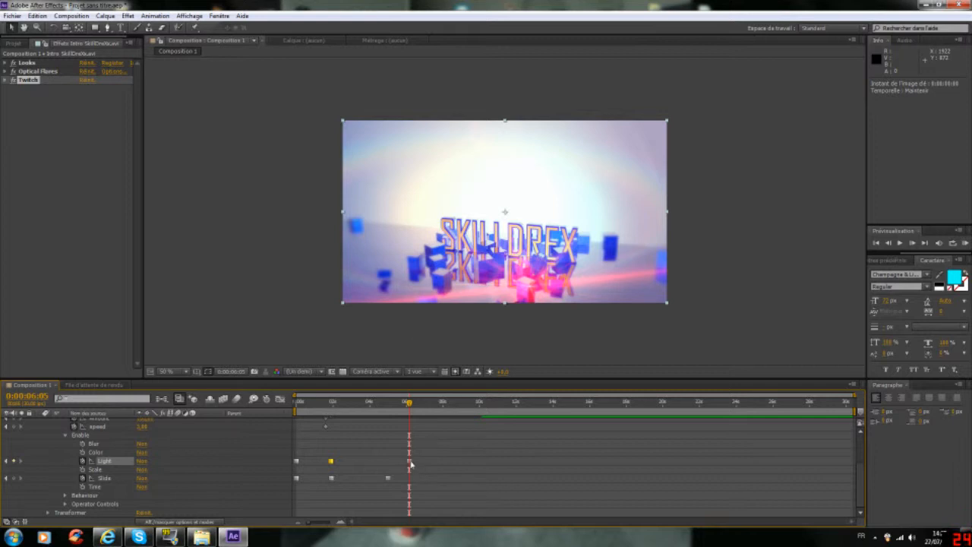
right_click(410, 461)
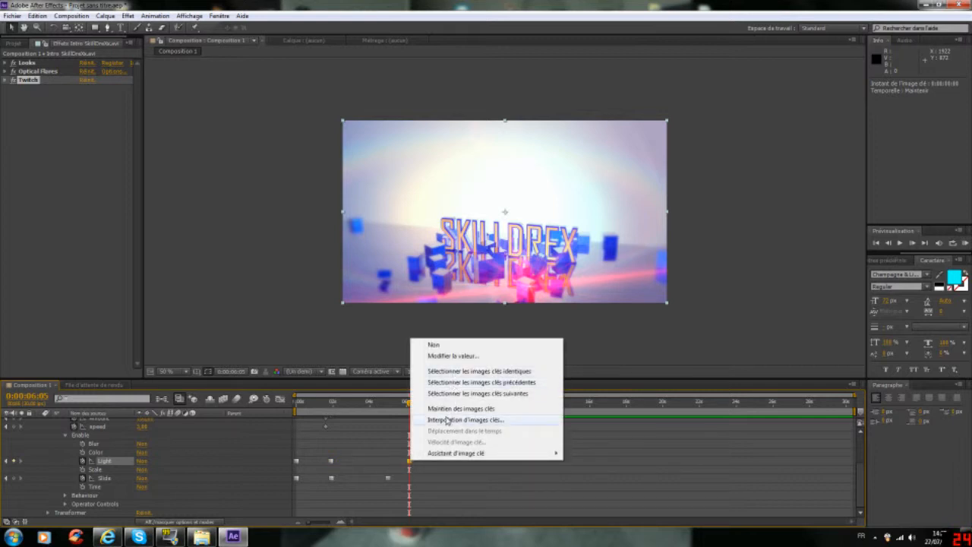
click(391, 350)
click(410, 461)
key(Delete)
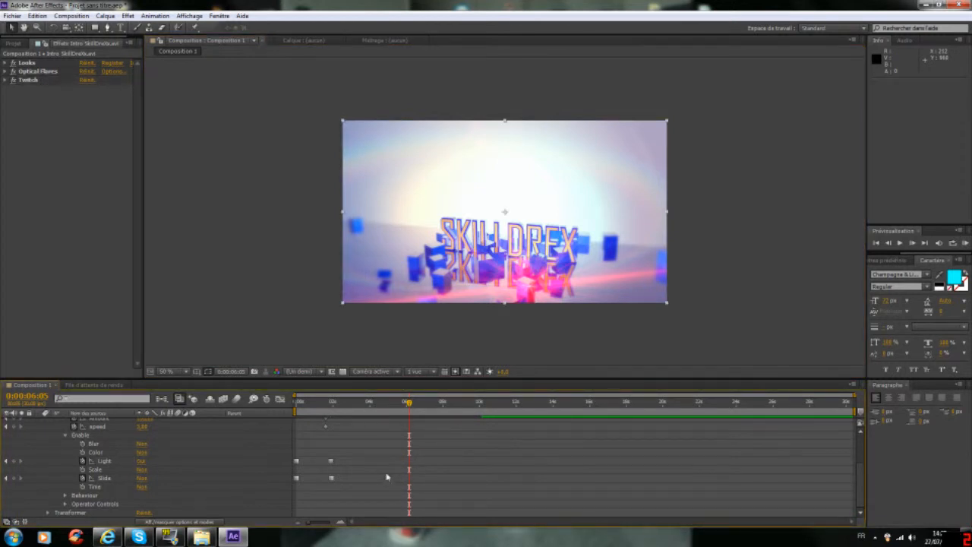
drag(408, 403, 389, 403)
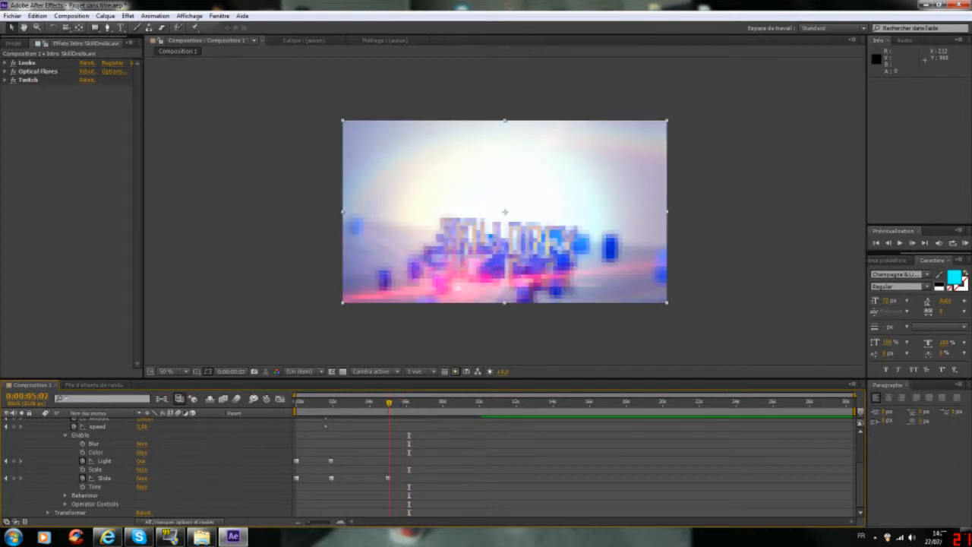
click(271, 455)
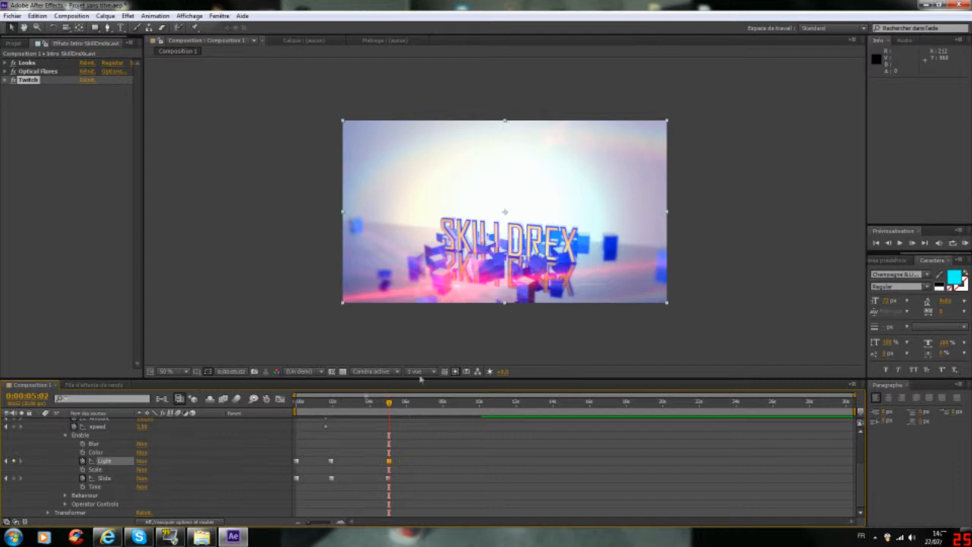
Step: Scrub through the Twitch animation and collapse the intro video layer's properties
drag(386, 405, 325, 410)
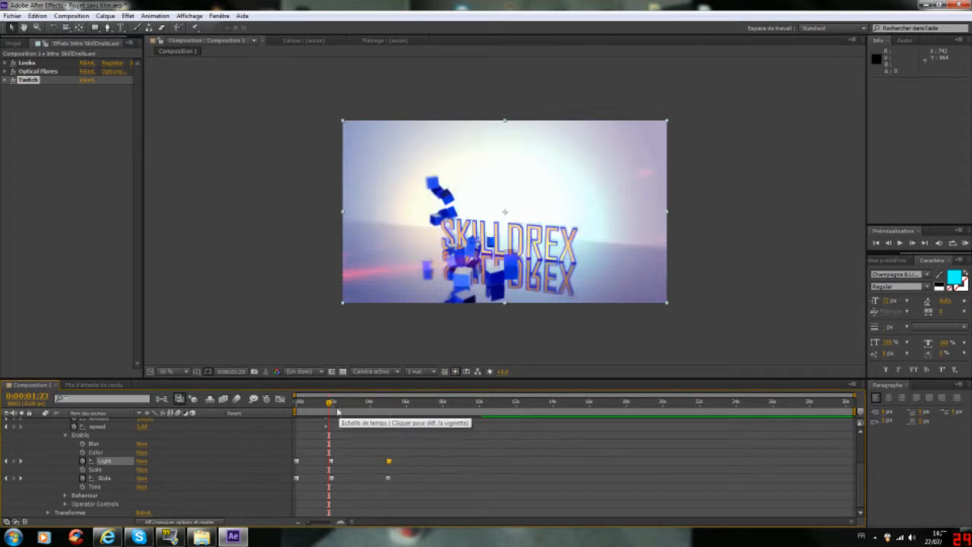
drag(329, 403, 360, 404)
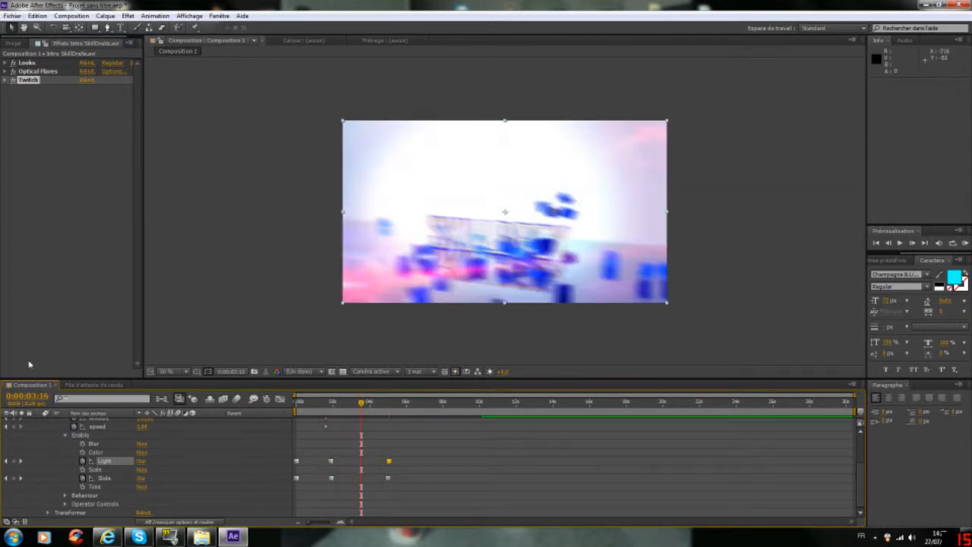
scroll(61, 448, up, 3)
click(41, 422)
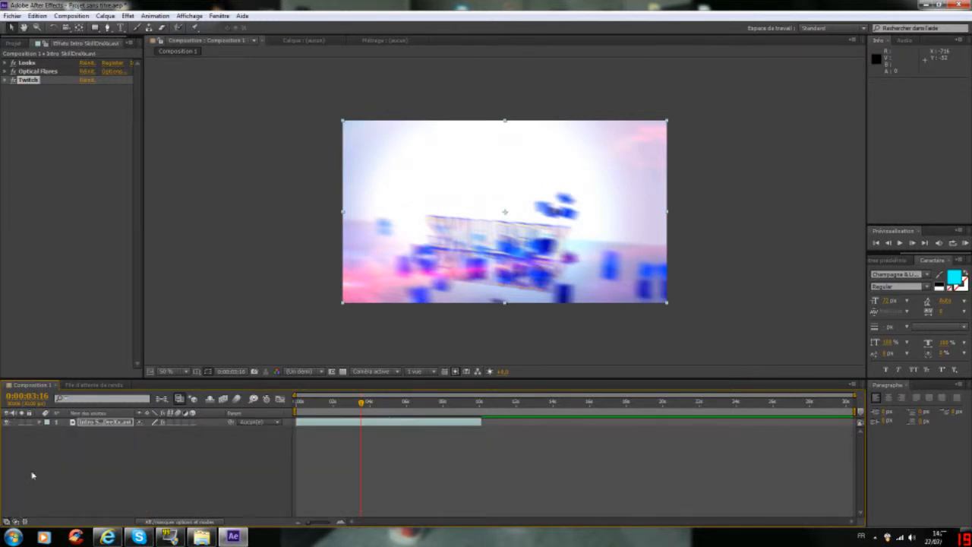
Step: Deselect the layer, switch to the web browser and play the intro video open on YouTube
click(189, 463)
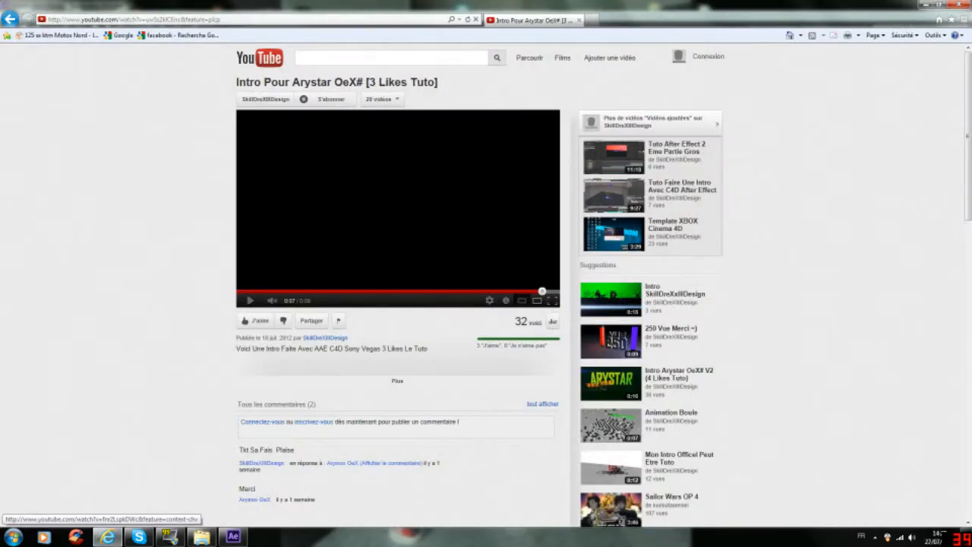
click(248, 301)
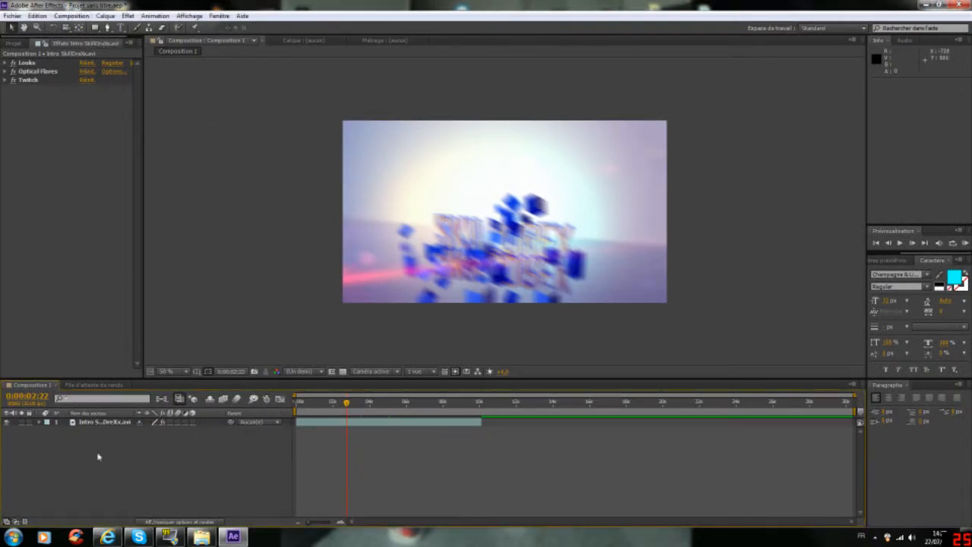
Step: Return to After Effects, add Composition 1 to the render queue and start rendering it to Composition 1.avi
click(100, 423)
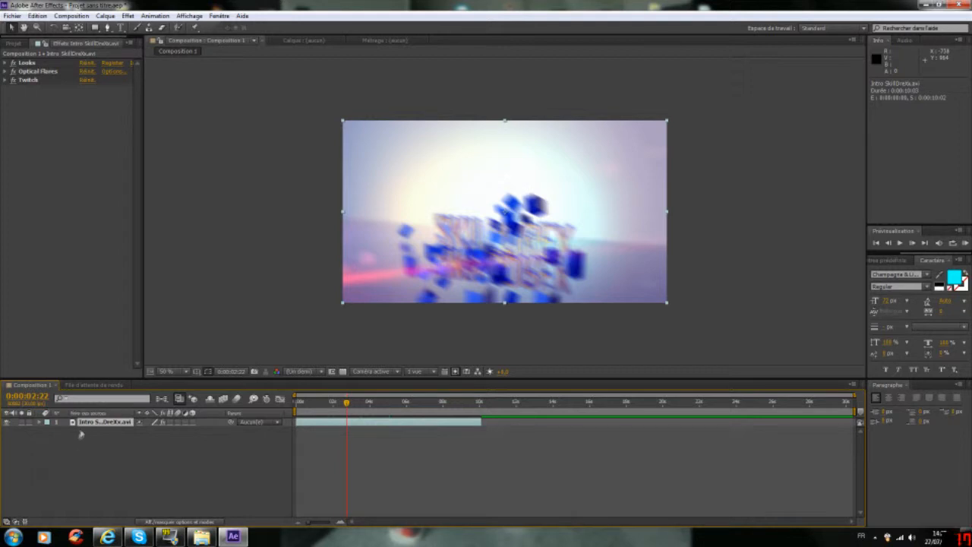
click(71, 15)
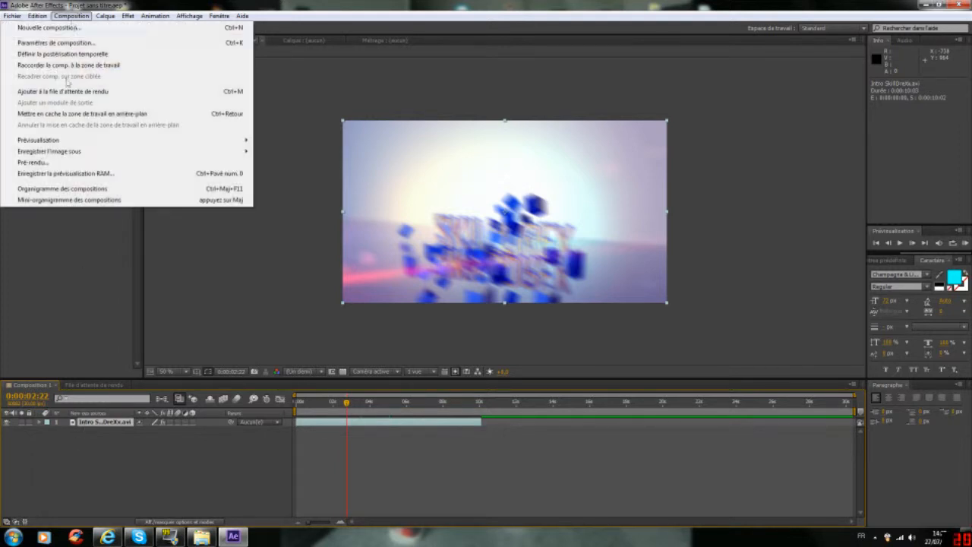
click(45, 161)
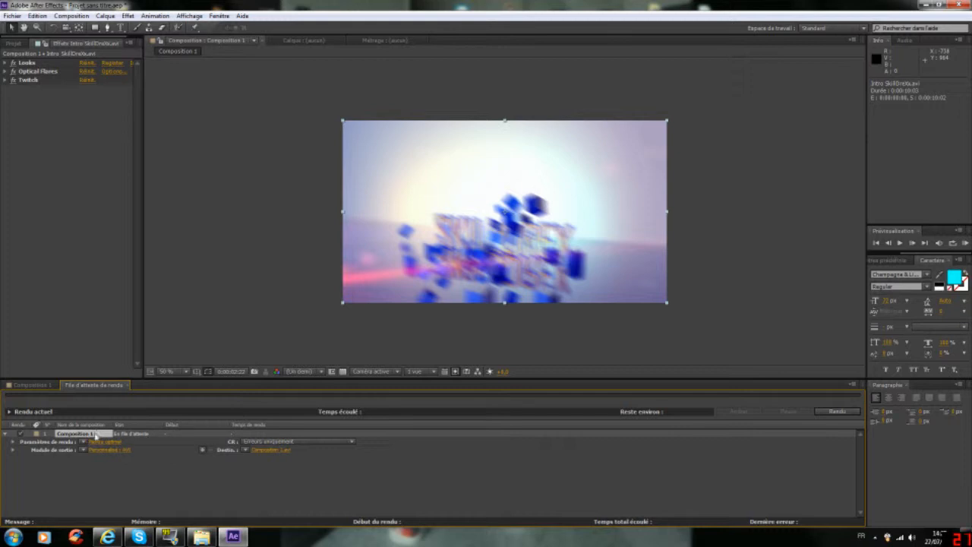
double_click(95, 435)
click(94, 385)
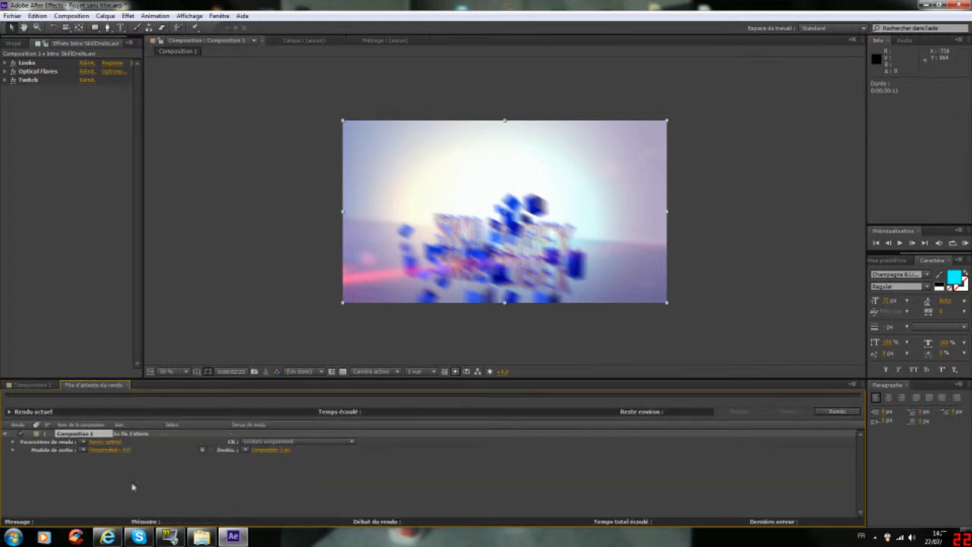
click(838, 412)
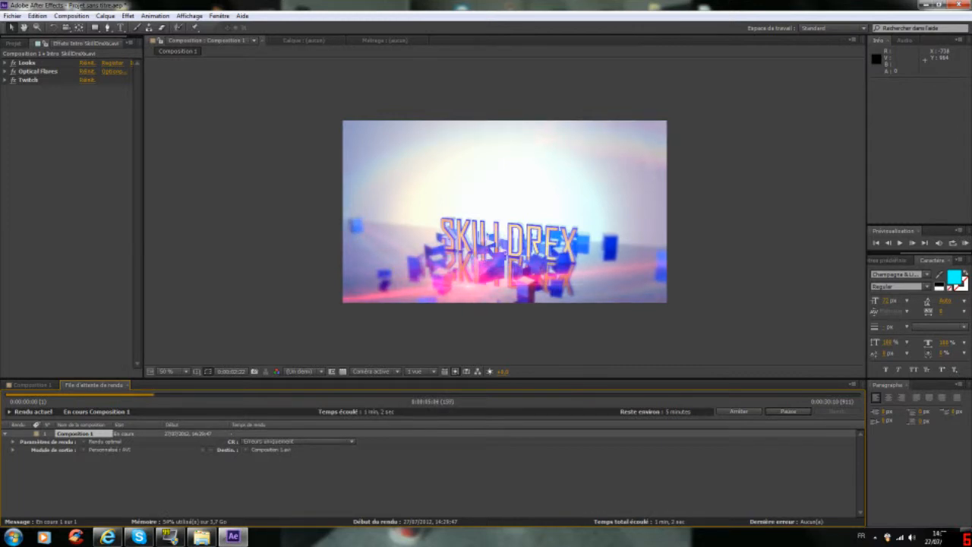
Step: Stop the running render, check the desktop, and return to the timeline of Composition 1
click(739, 412)
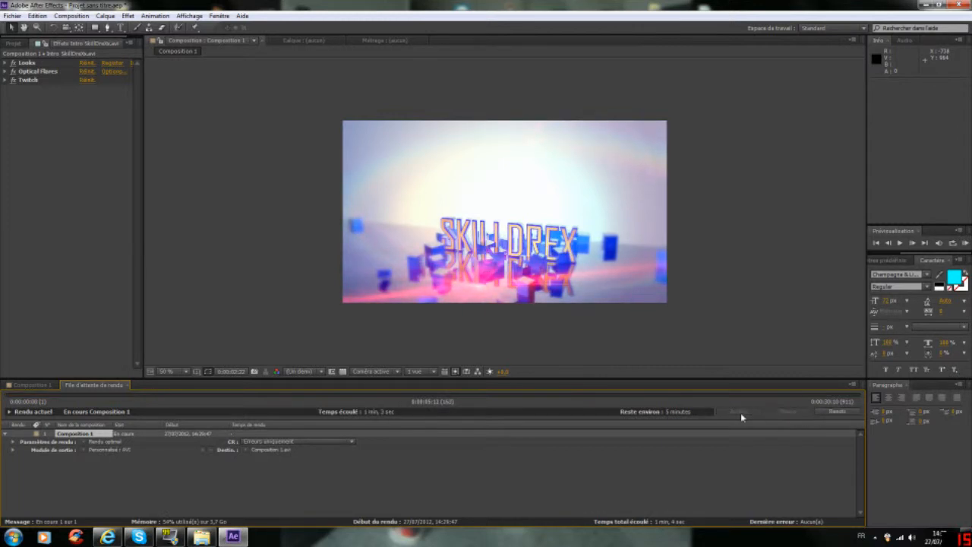
click(923, 5)
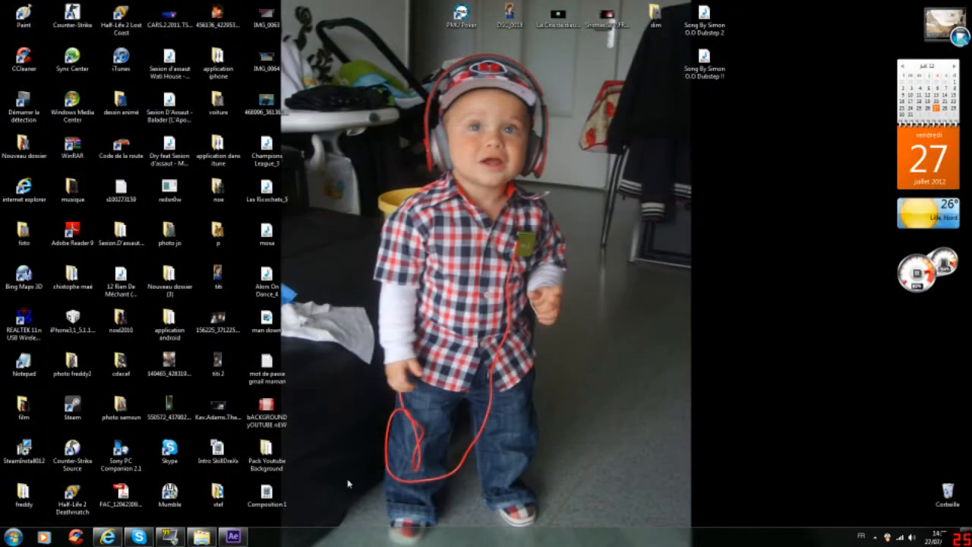
click(234, 537)
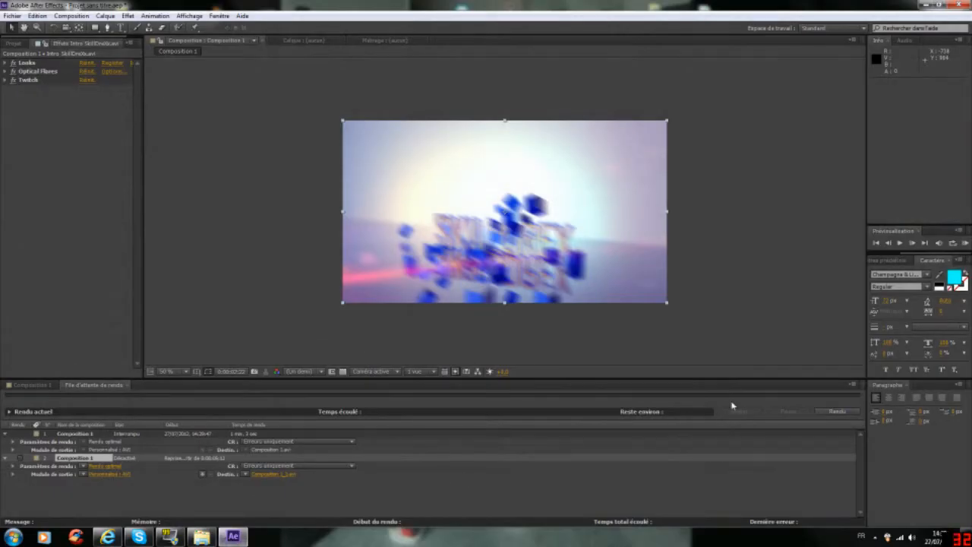
click(30, 385)
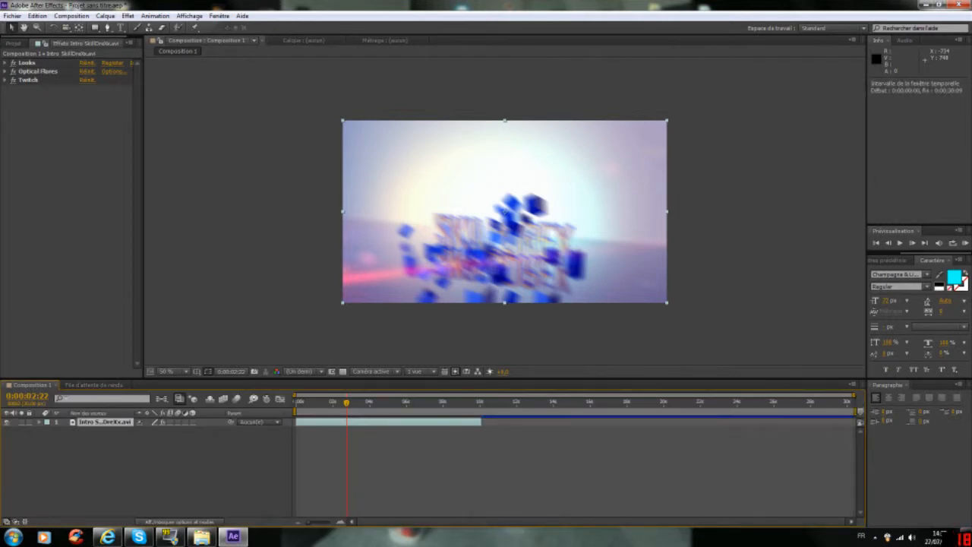
Step: Try to cut the timeline range down to the end of the intro layer
drag(852, 395, 618, 395)
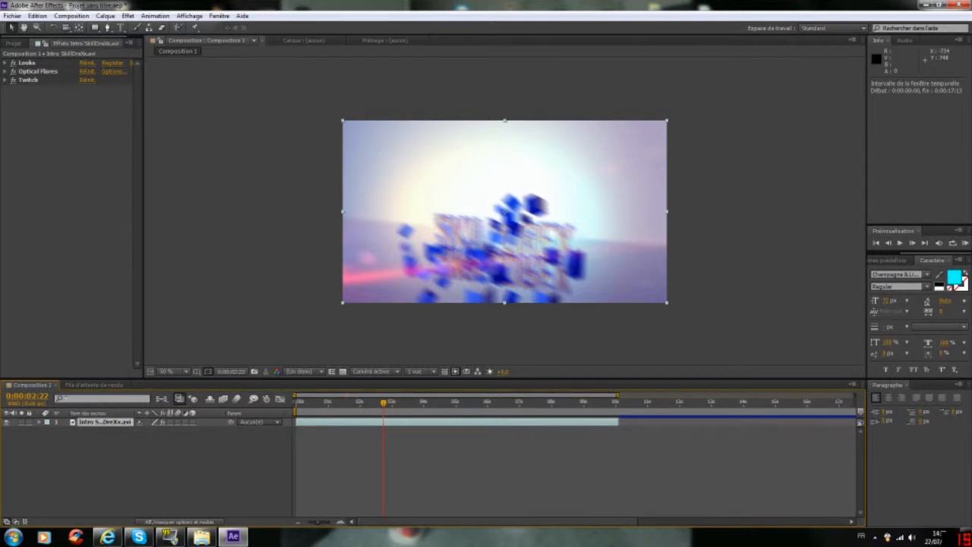
drag(320, 524, 345, 523)
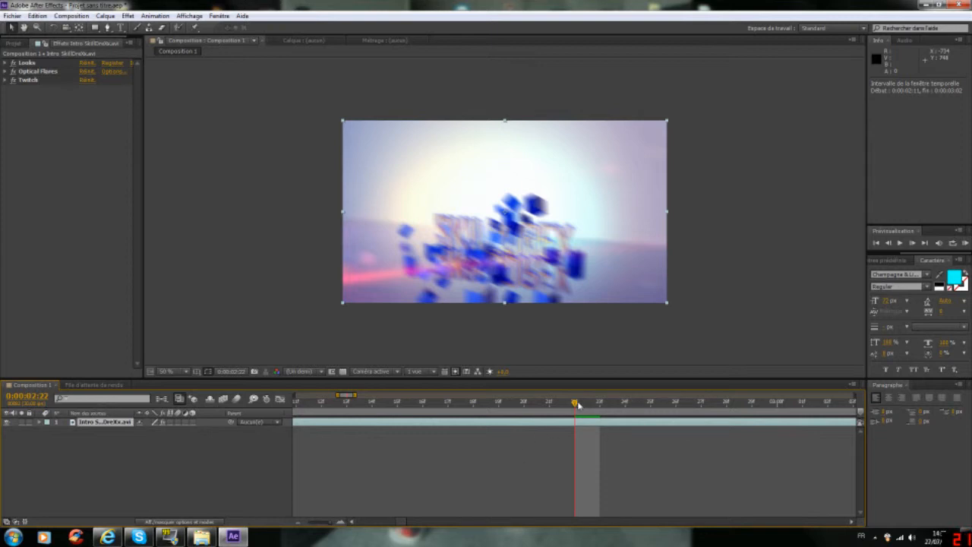
key(space)
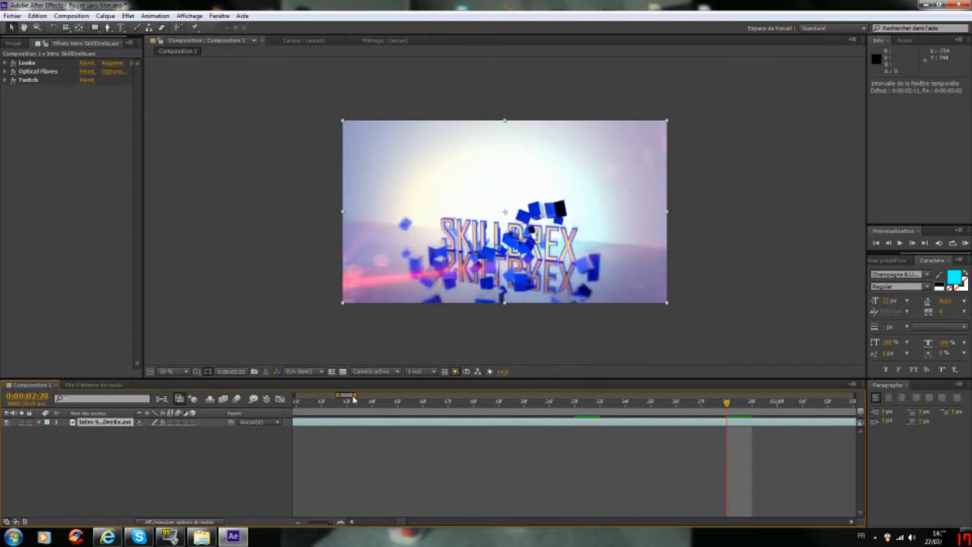
drag(353, 400, 467, 416)
drag(520, 419, 492, 414)
click(329, 521)
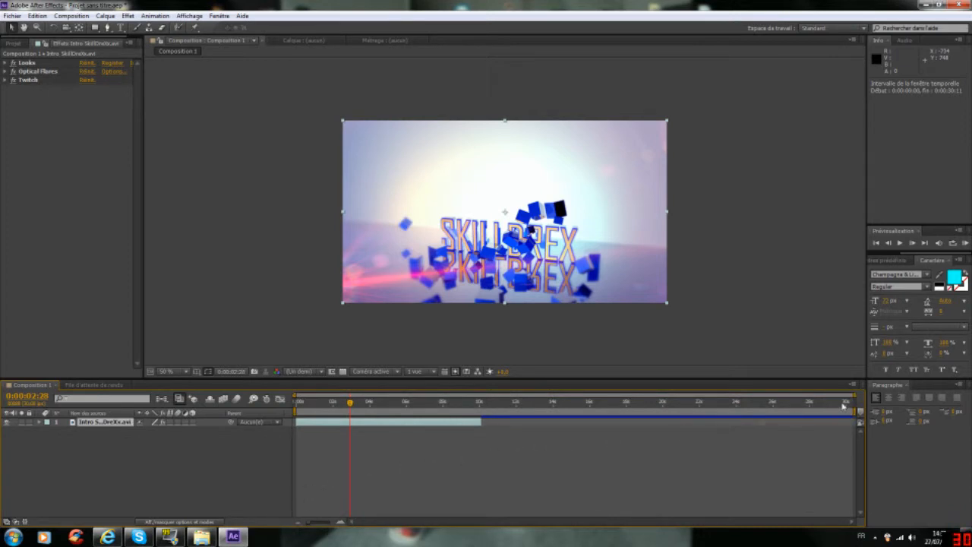
drag(854, 394, 620, 395)
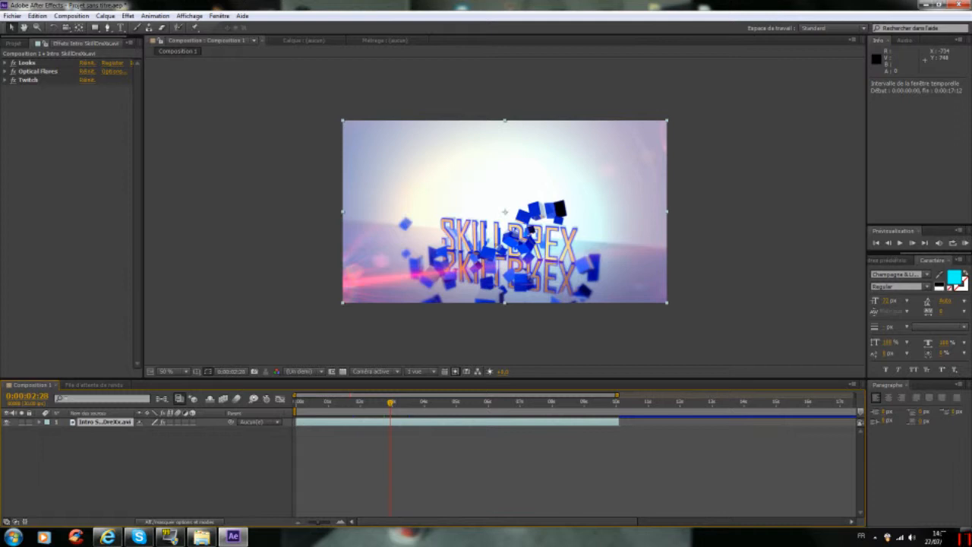
drag(617, 394, 619, 394)
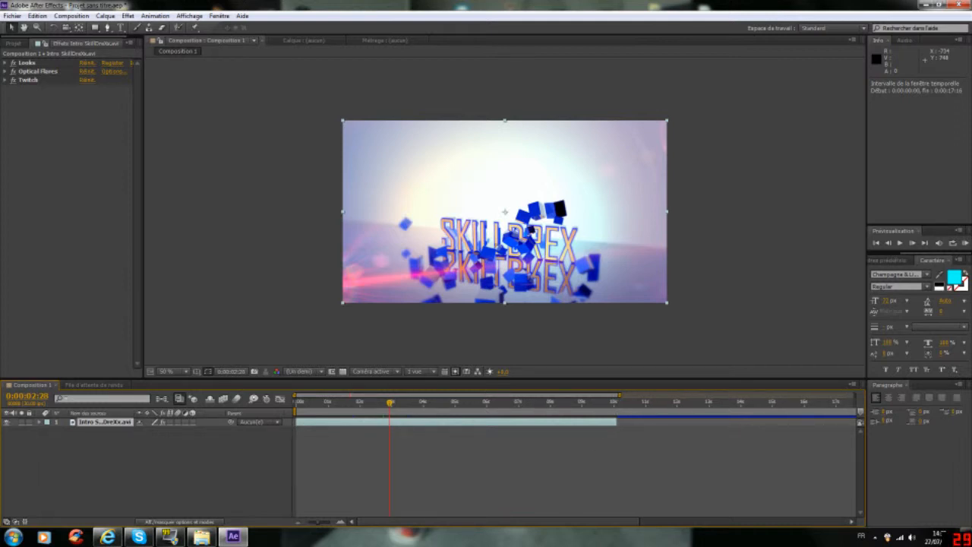
drag(327, 521, 337, 524)
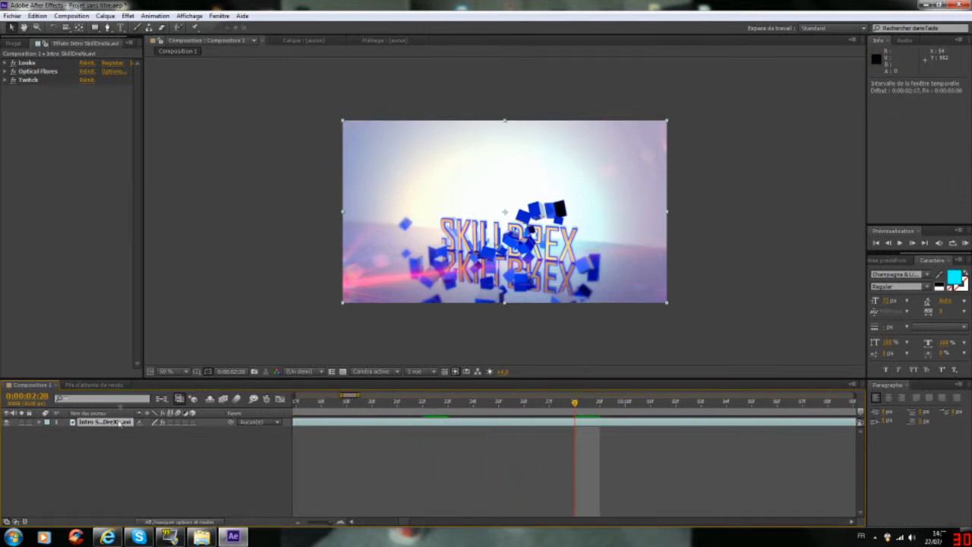
Step: Check the render queue and queue Composition 1 again with Pre-render
click(93, 385)
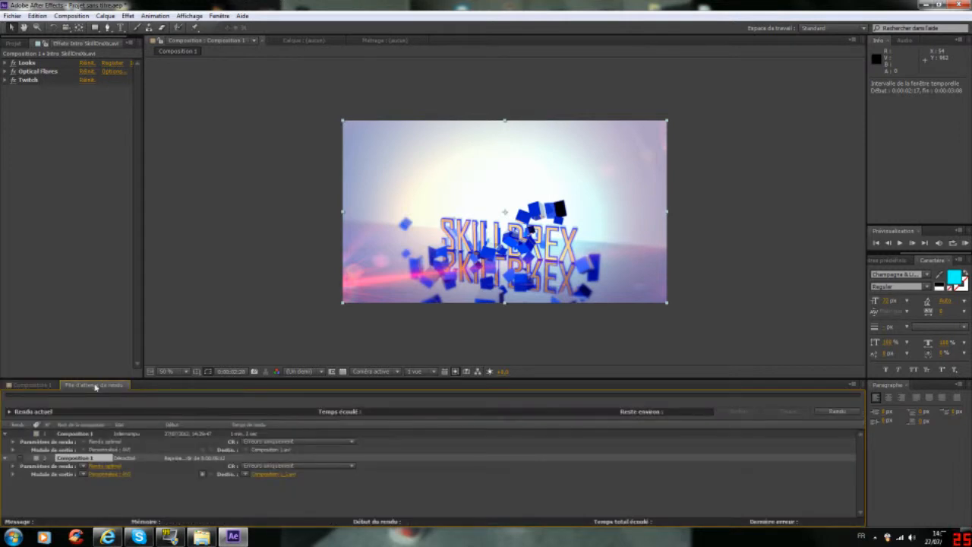
click(31, 385)
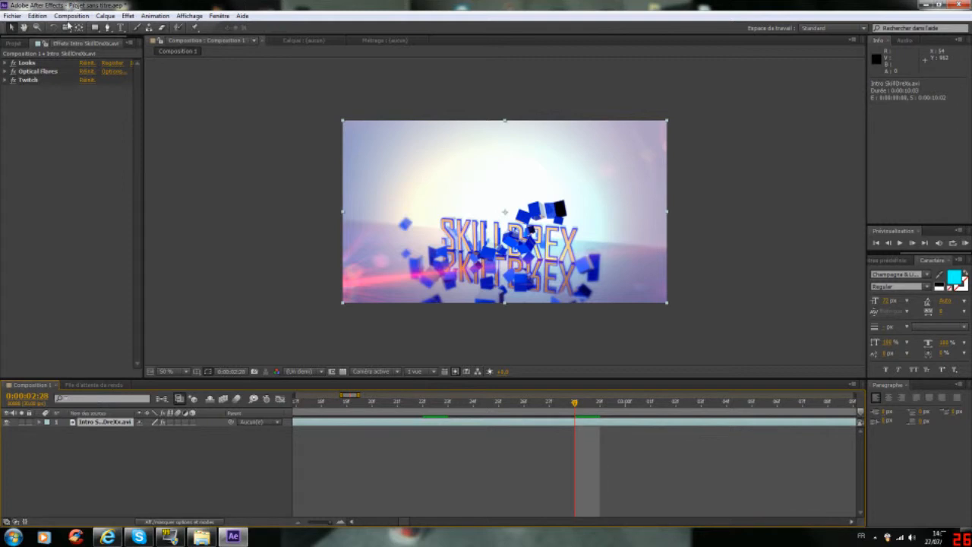
click(70, 16)
click(50, 161)
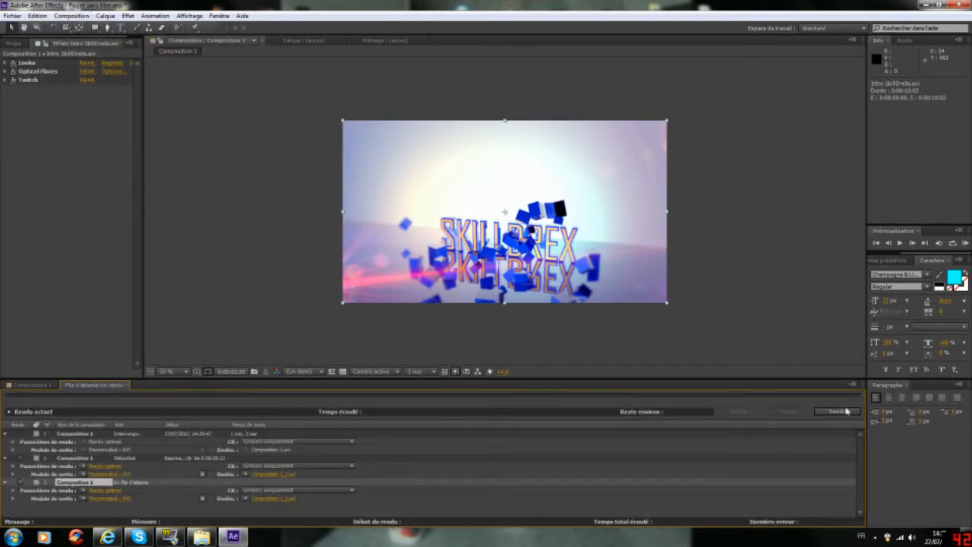
Step: Delete the interrupted and the disabled Composition 1 entries from the render queue
click(67, 459)
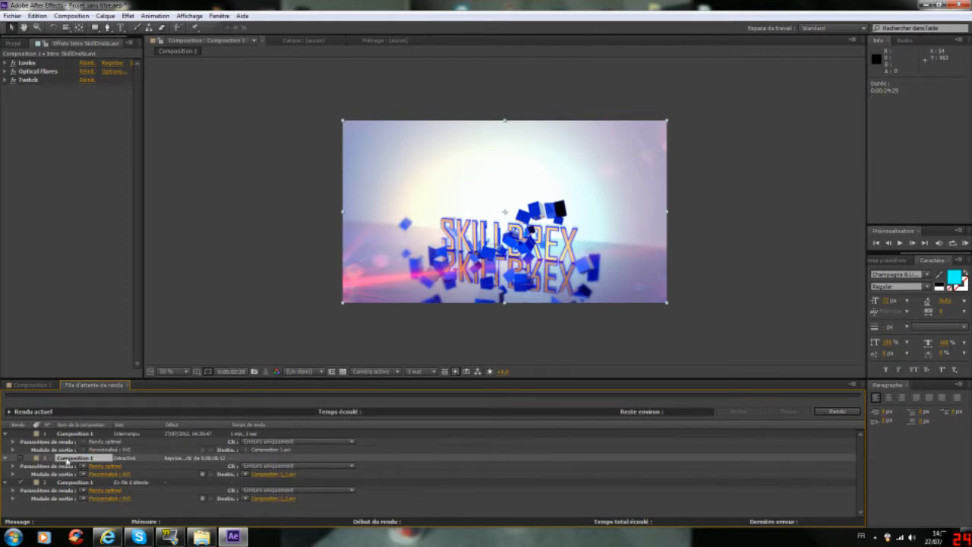
key(Delete)
click(72, 434)
key(Delete)
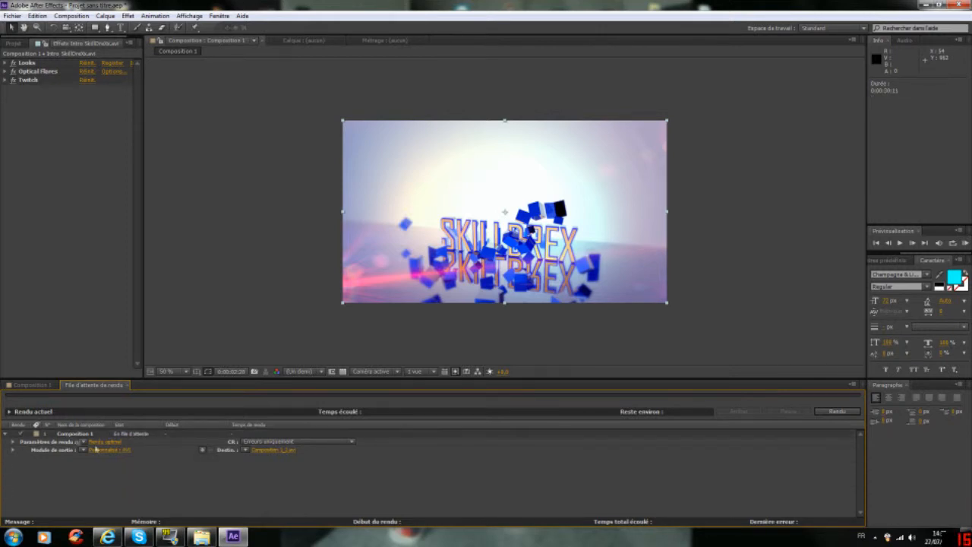
Step: Start rendering Composition 1 to Composition 1_2.avi, stop the render and empty the render queue
click(835, 411)
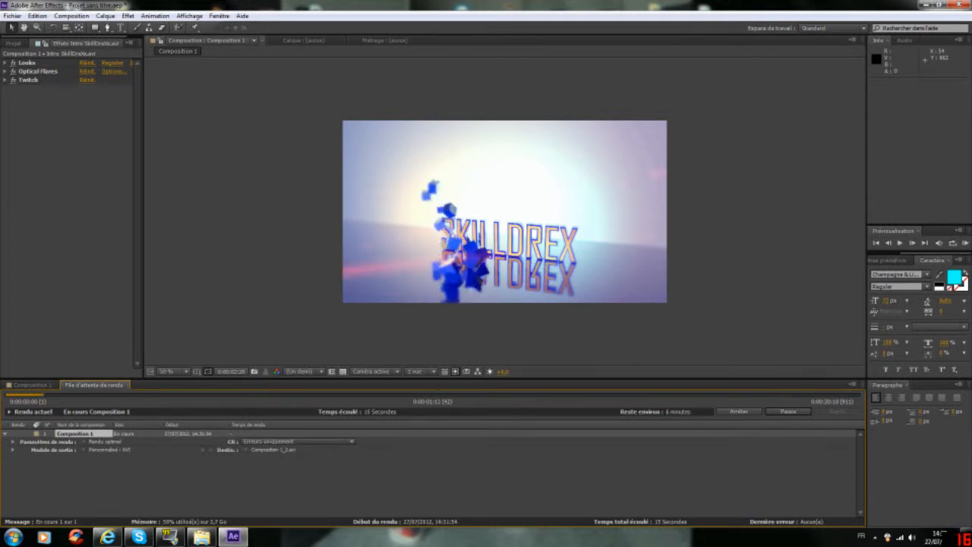
click(739, 410)
click(107, 501)
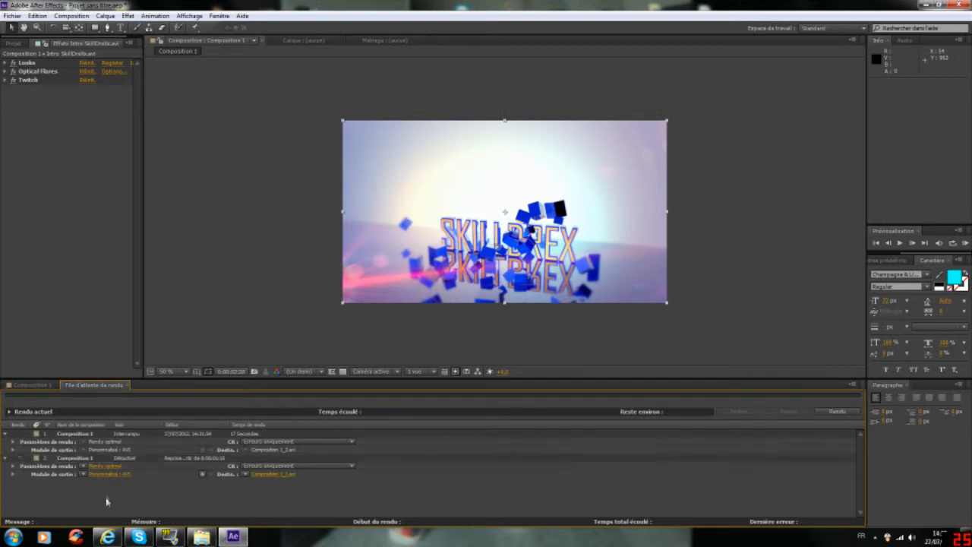
click(69, 458)
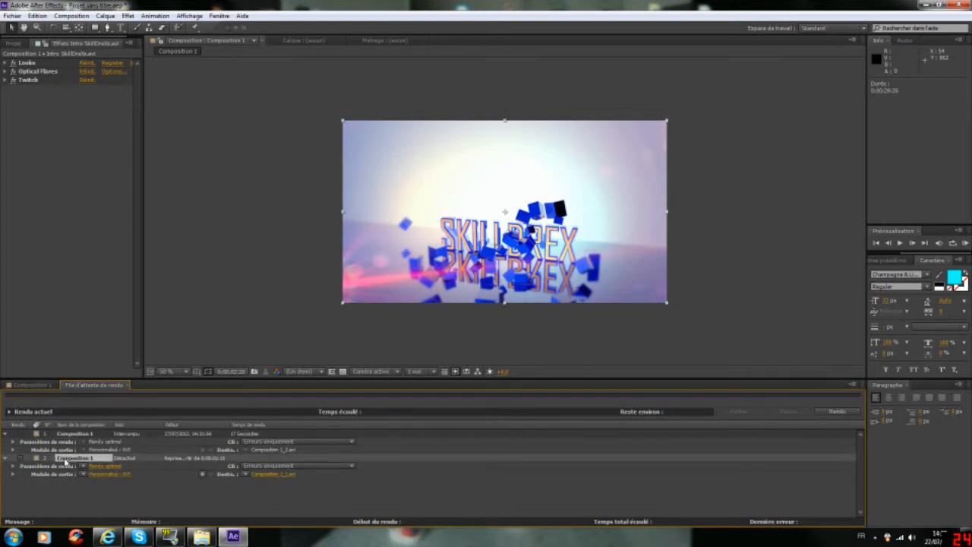
key(Delete)
click(68, 433)
key(Delete)
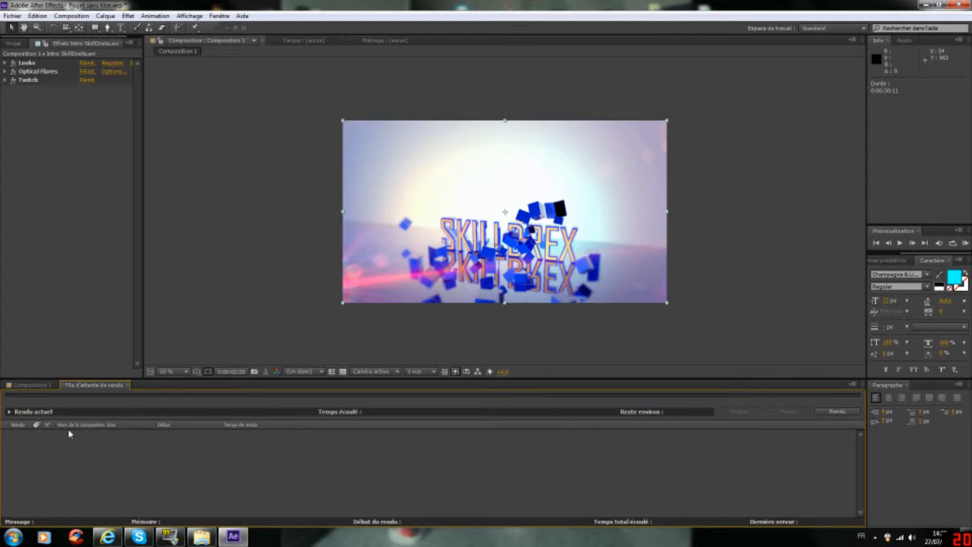
Step: Set the displayed timeline range of Composition 1 from 0:00:00:00 to 0:00:17:14
click(38, 385)
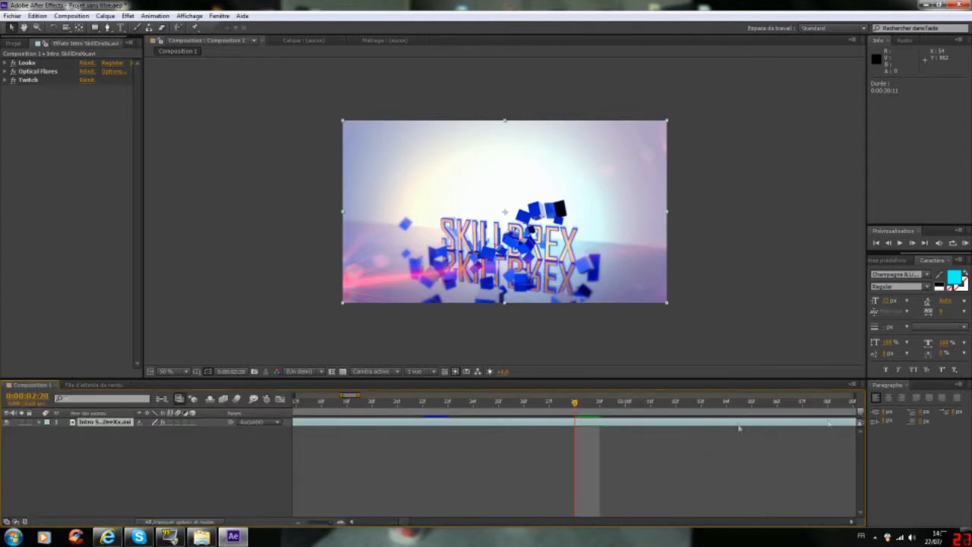
drag(358, 394, 862, 380)
drag(339, 399, 296, 398)
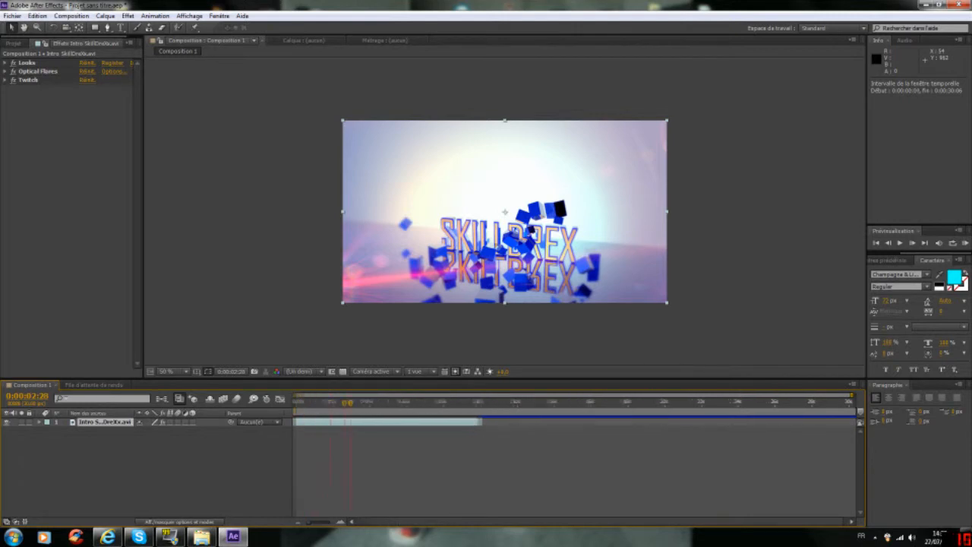
drag(851, 395, 619, 395)
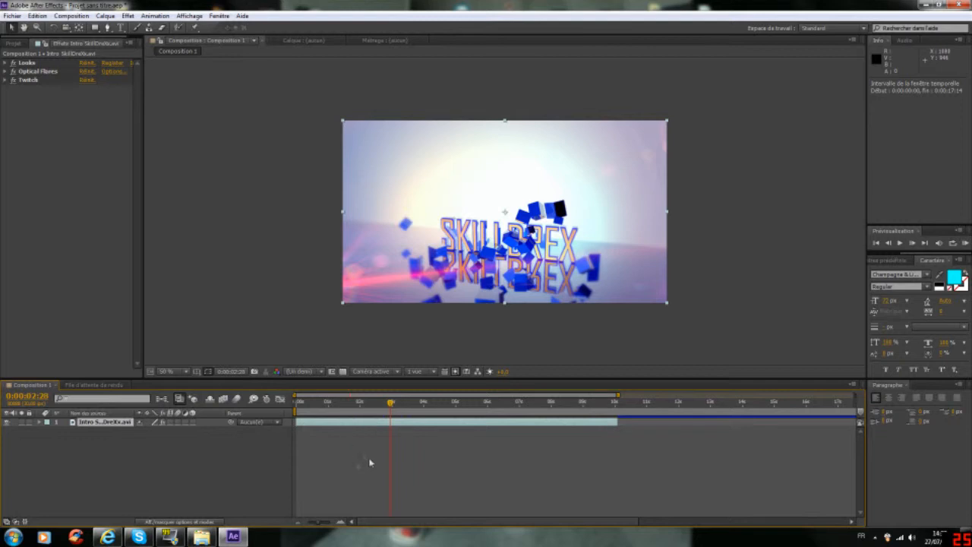
Step: Queue Composition 1 with Pre-render, start rendering it and stop the render
right_click(99, 426)
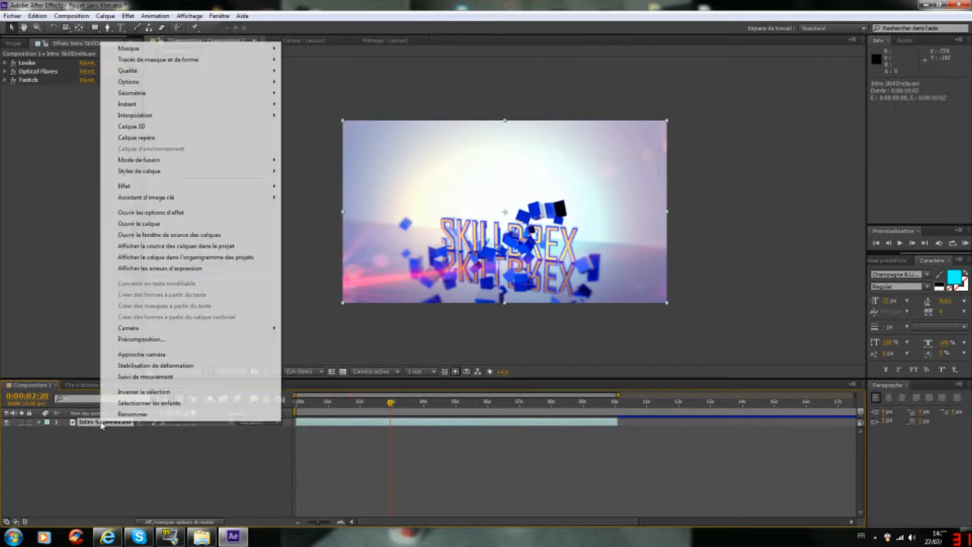
click(71, 15)
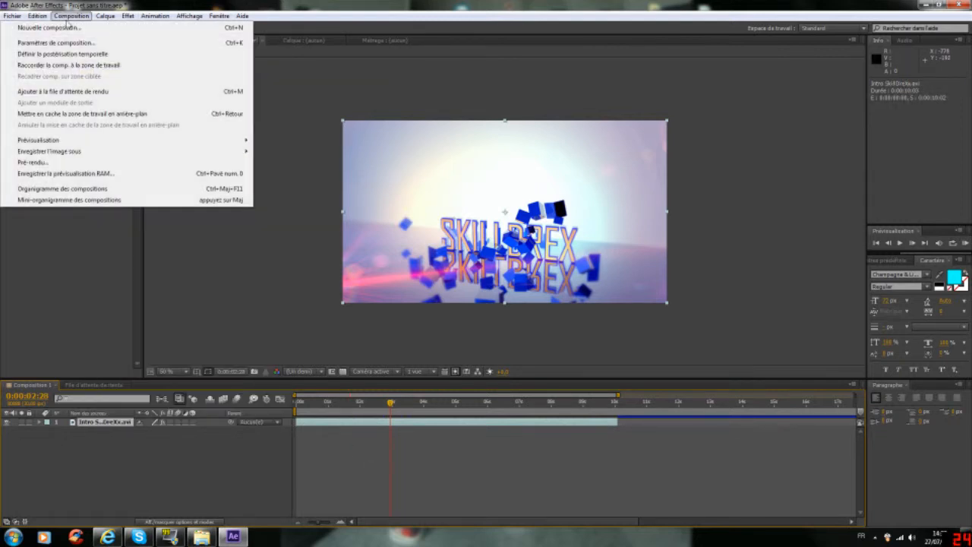
click(46, 162)
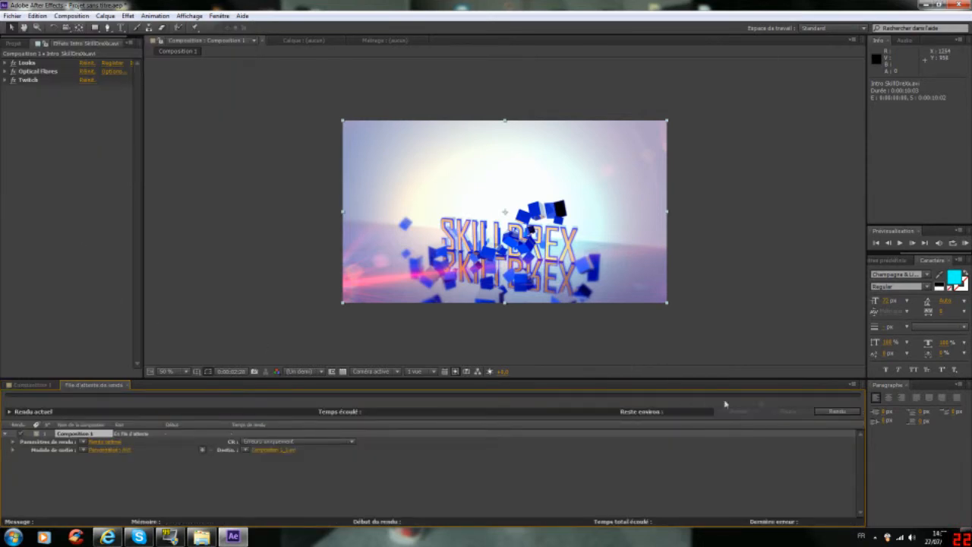
click(820, 413)
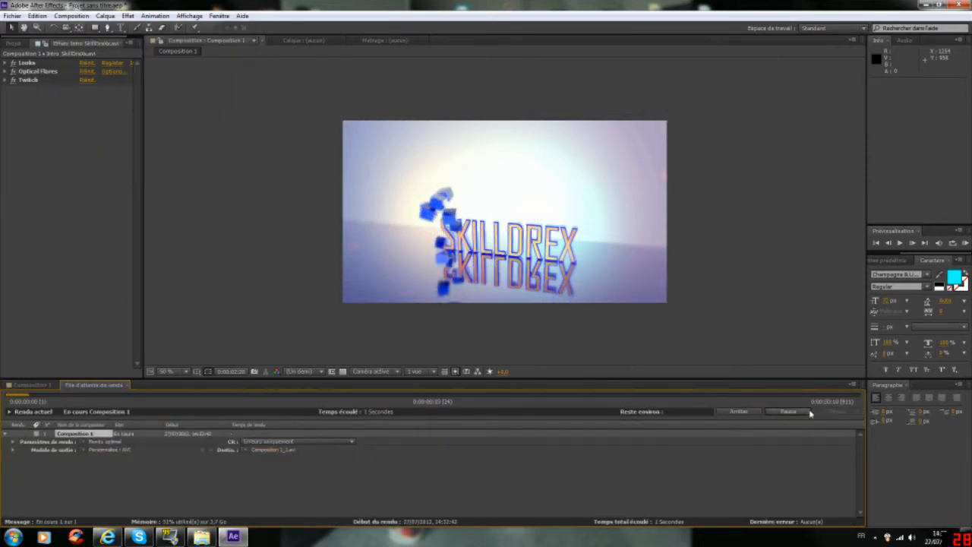
click(807, 411)
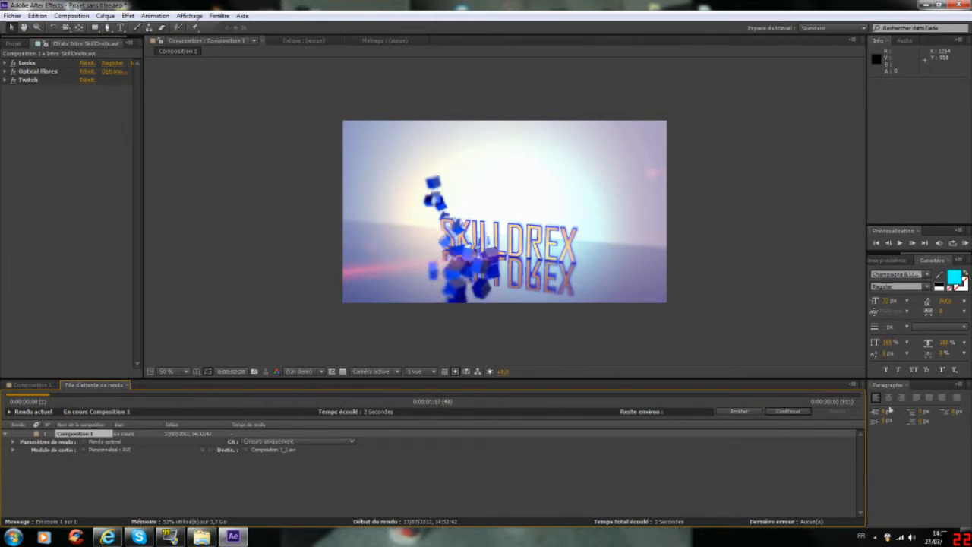
click(738, 411)
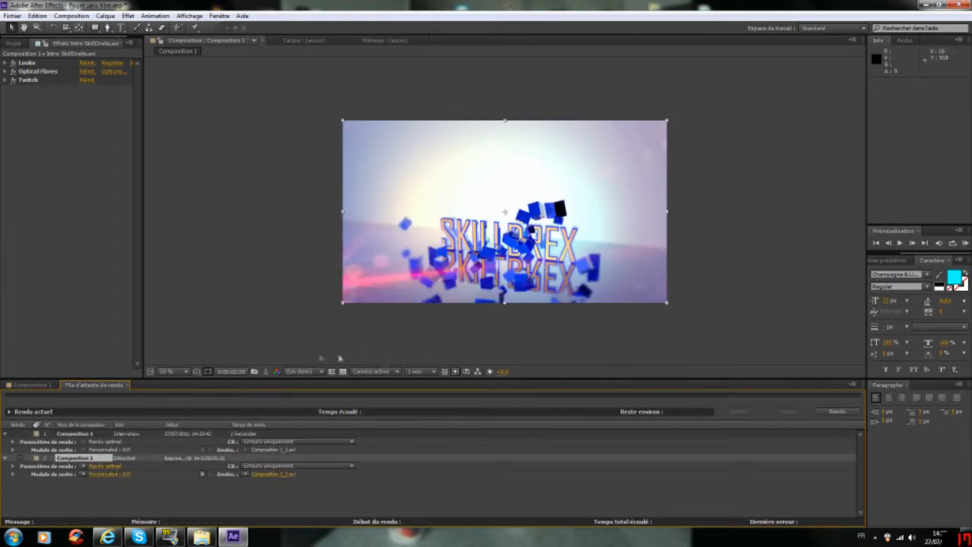
Step: Shorten the work area of Composition 1 to end with the intro layer at 0:00:10:01
click(31, 385)
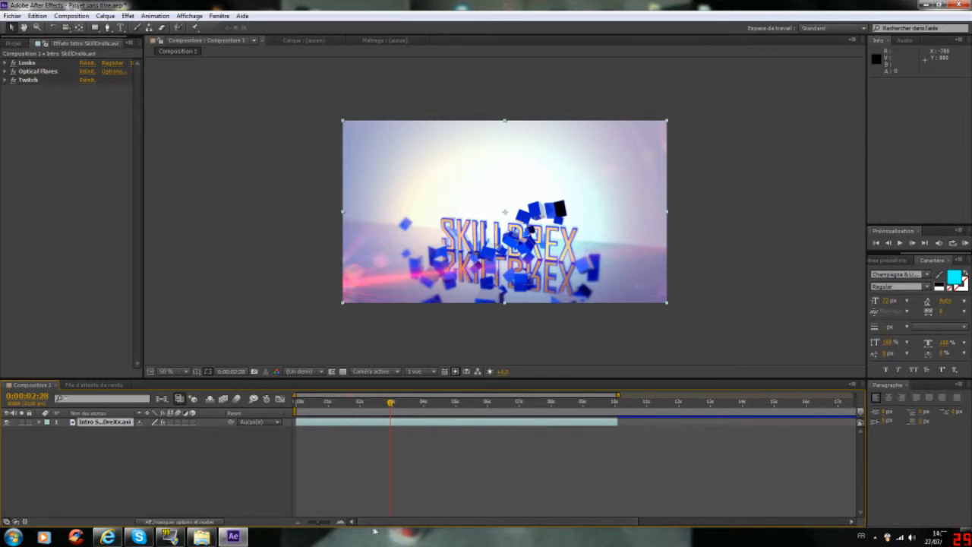
drag(455, 524, 651, 524)
drag(855, 412, 617, 412)
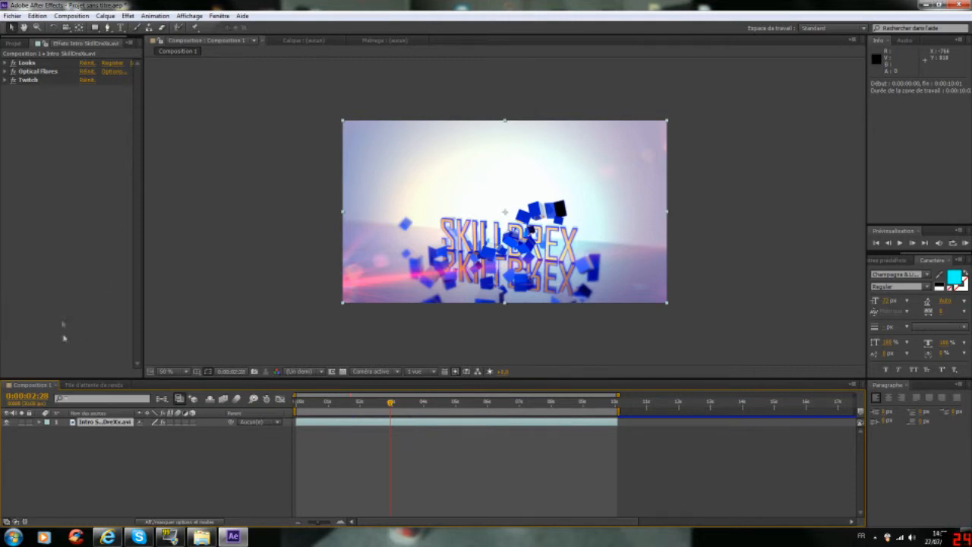
Step: Delete both leftover Composition 1 entries from the render queue
key(ctrl+m)
click(82, 433)
key(Delete)
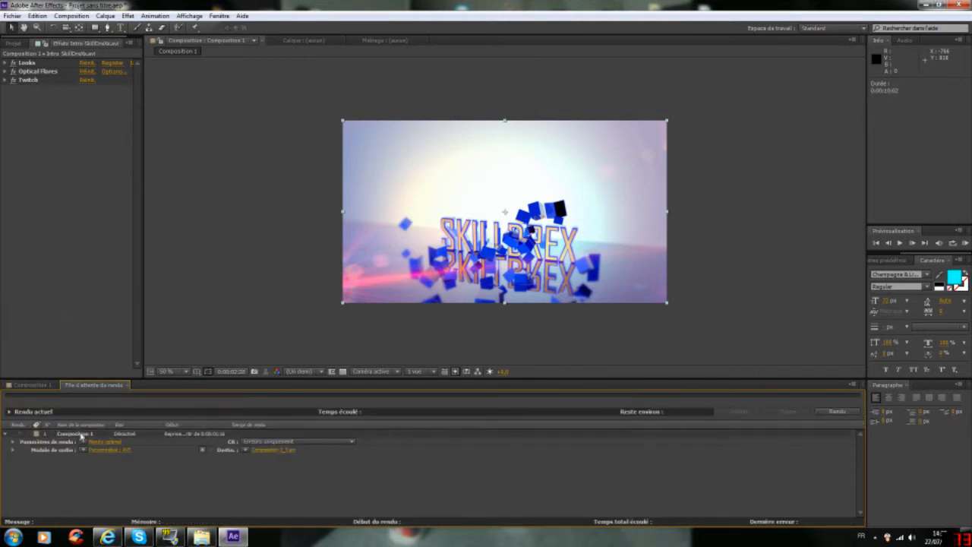
key(Delete)
Step: Queue Composition 1 with Pre-render and render the shortened work area to Composition 1_3.avi
click(32, 385)
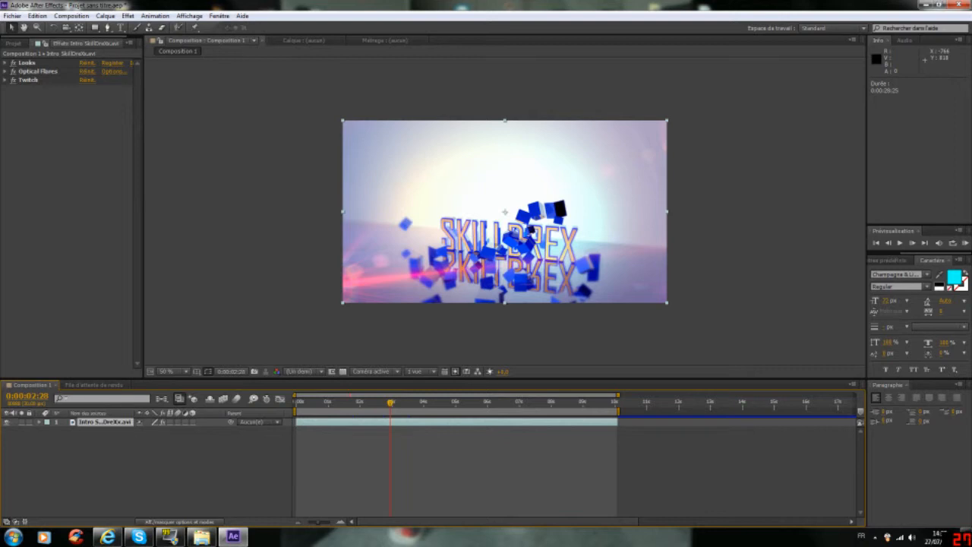
click(72, 15)
click(34, 161)
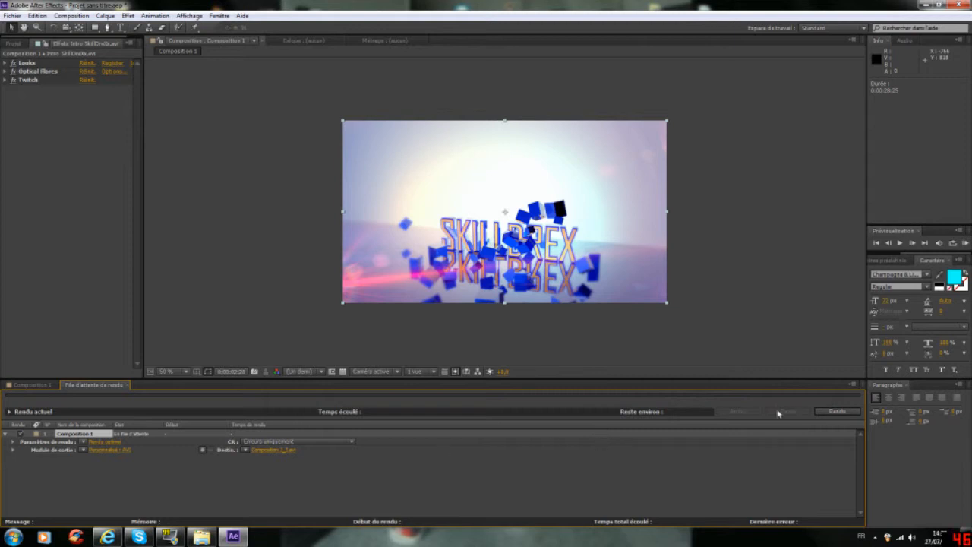
click(836, 412)
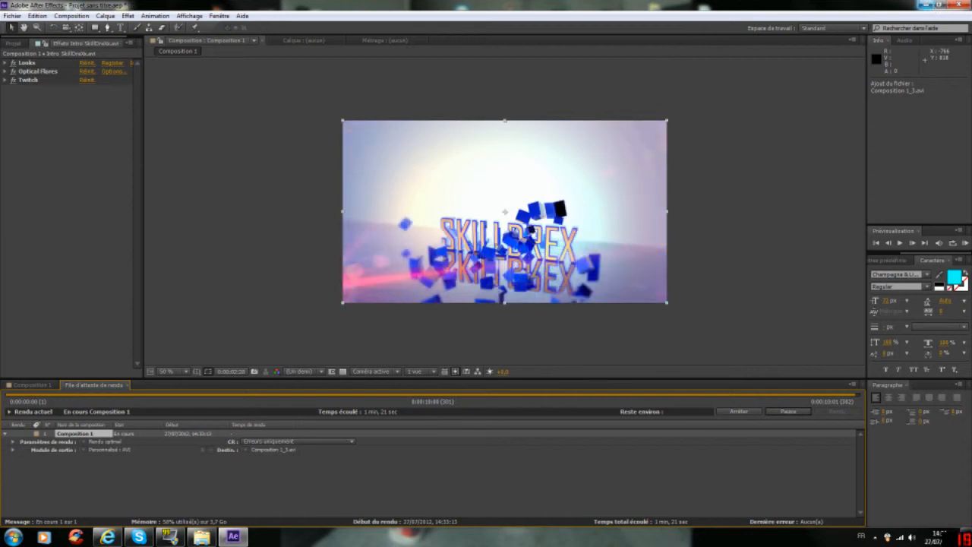
Step: Quit After Effects without saving the project and open the rendered Composition 1_3 video from the desktop
key(ctrl+q)
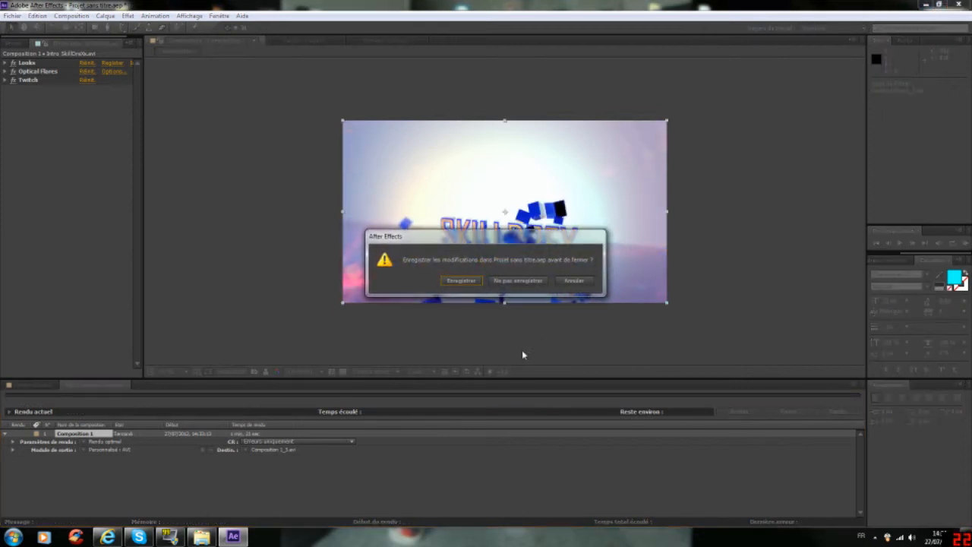
click(516, 278)
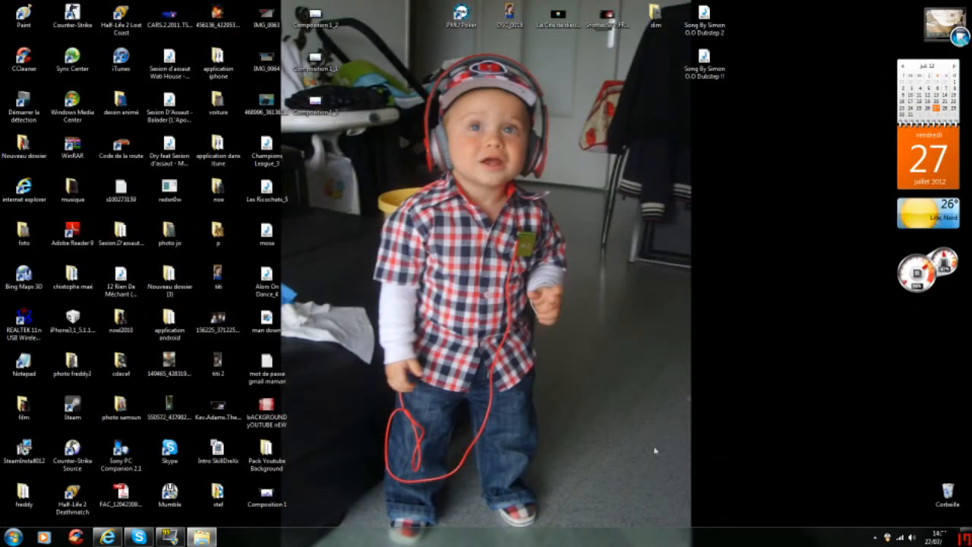
double_click(319, 109)
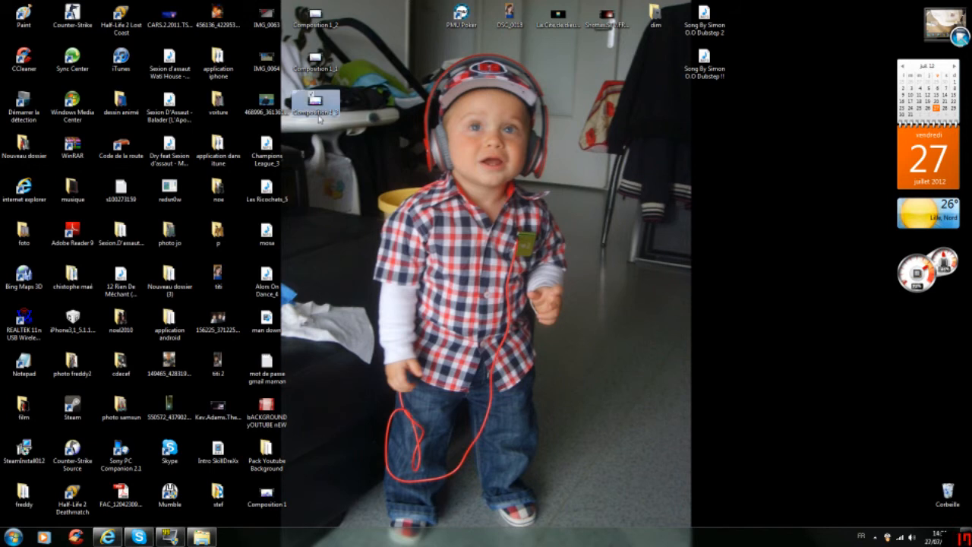